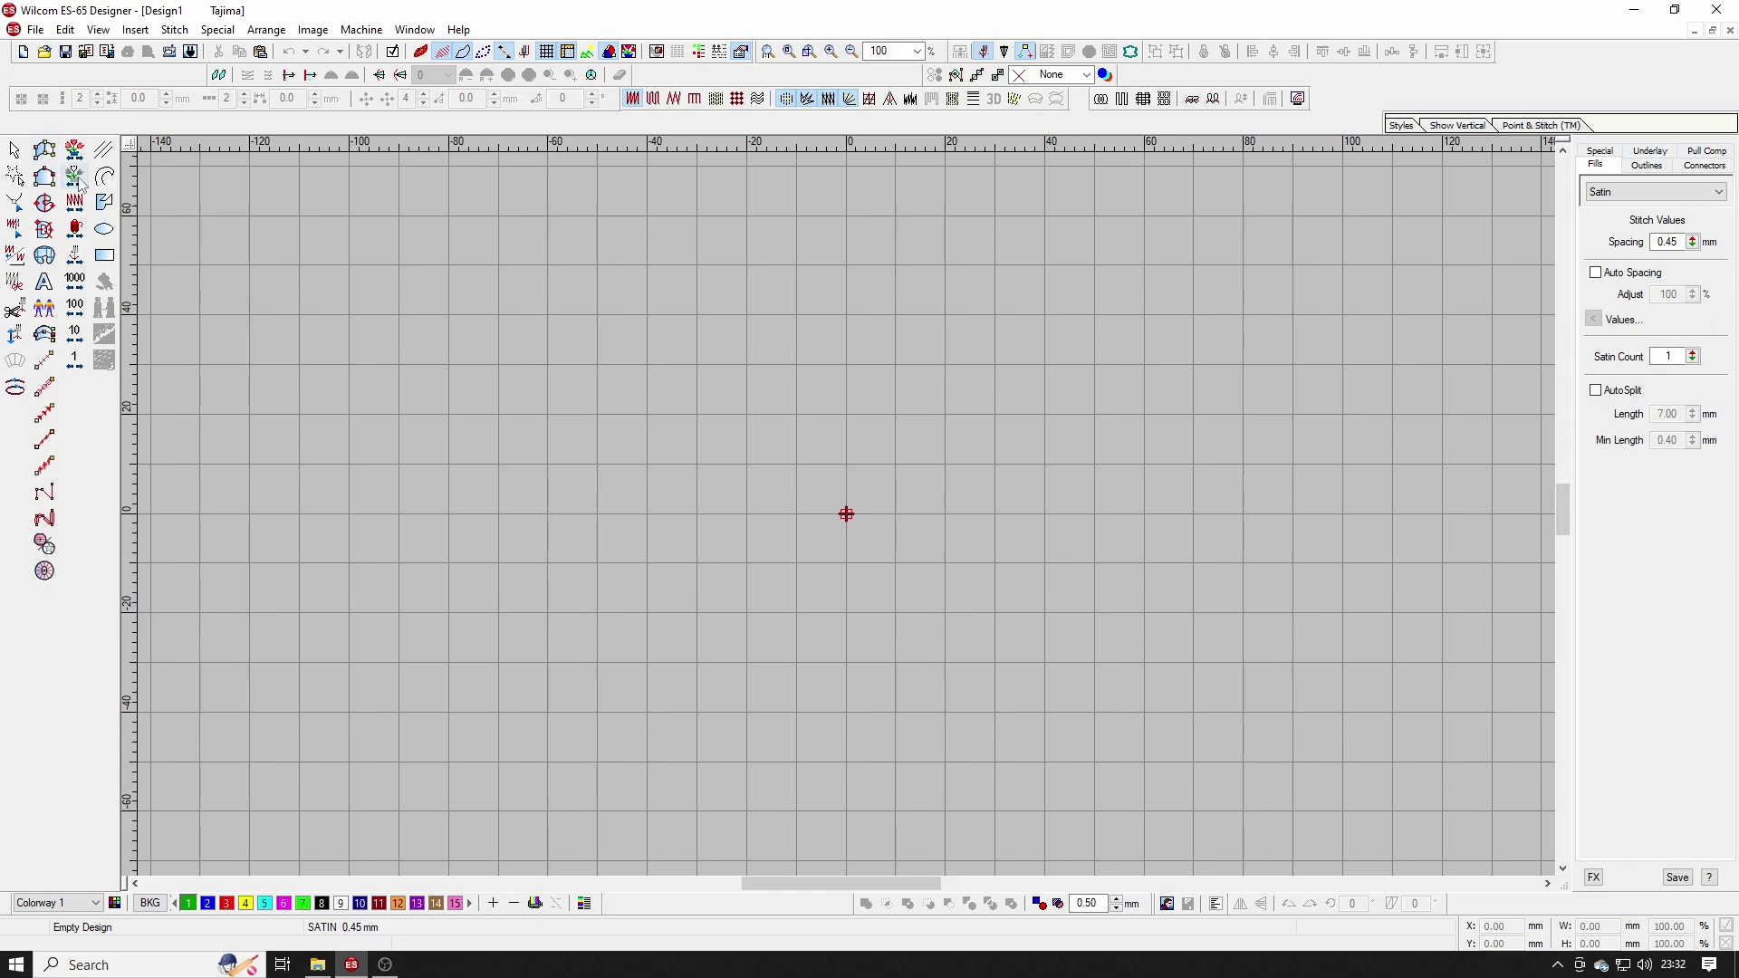
Step: Draw an open three-point vector arc above the origin, about 74 mm wide and 32 mm high
click(105, 176)
click(596, 504)
click(680, 404)
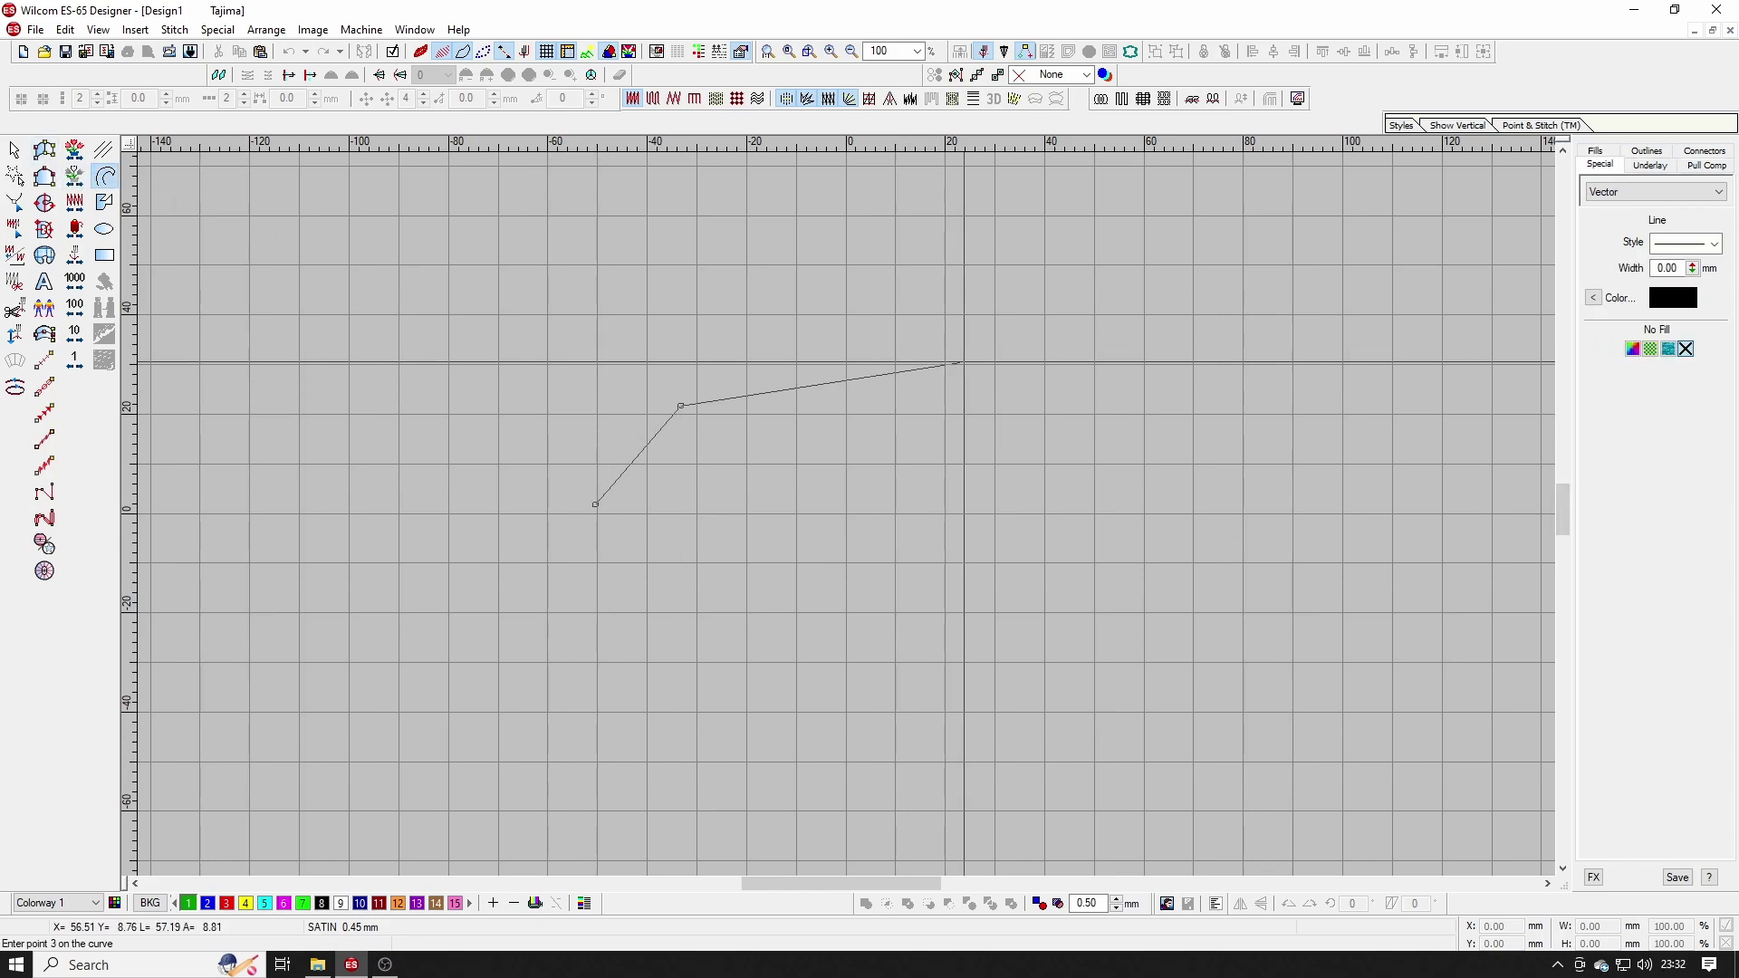
click(961, 360)
key(z)
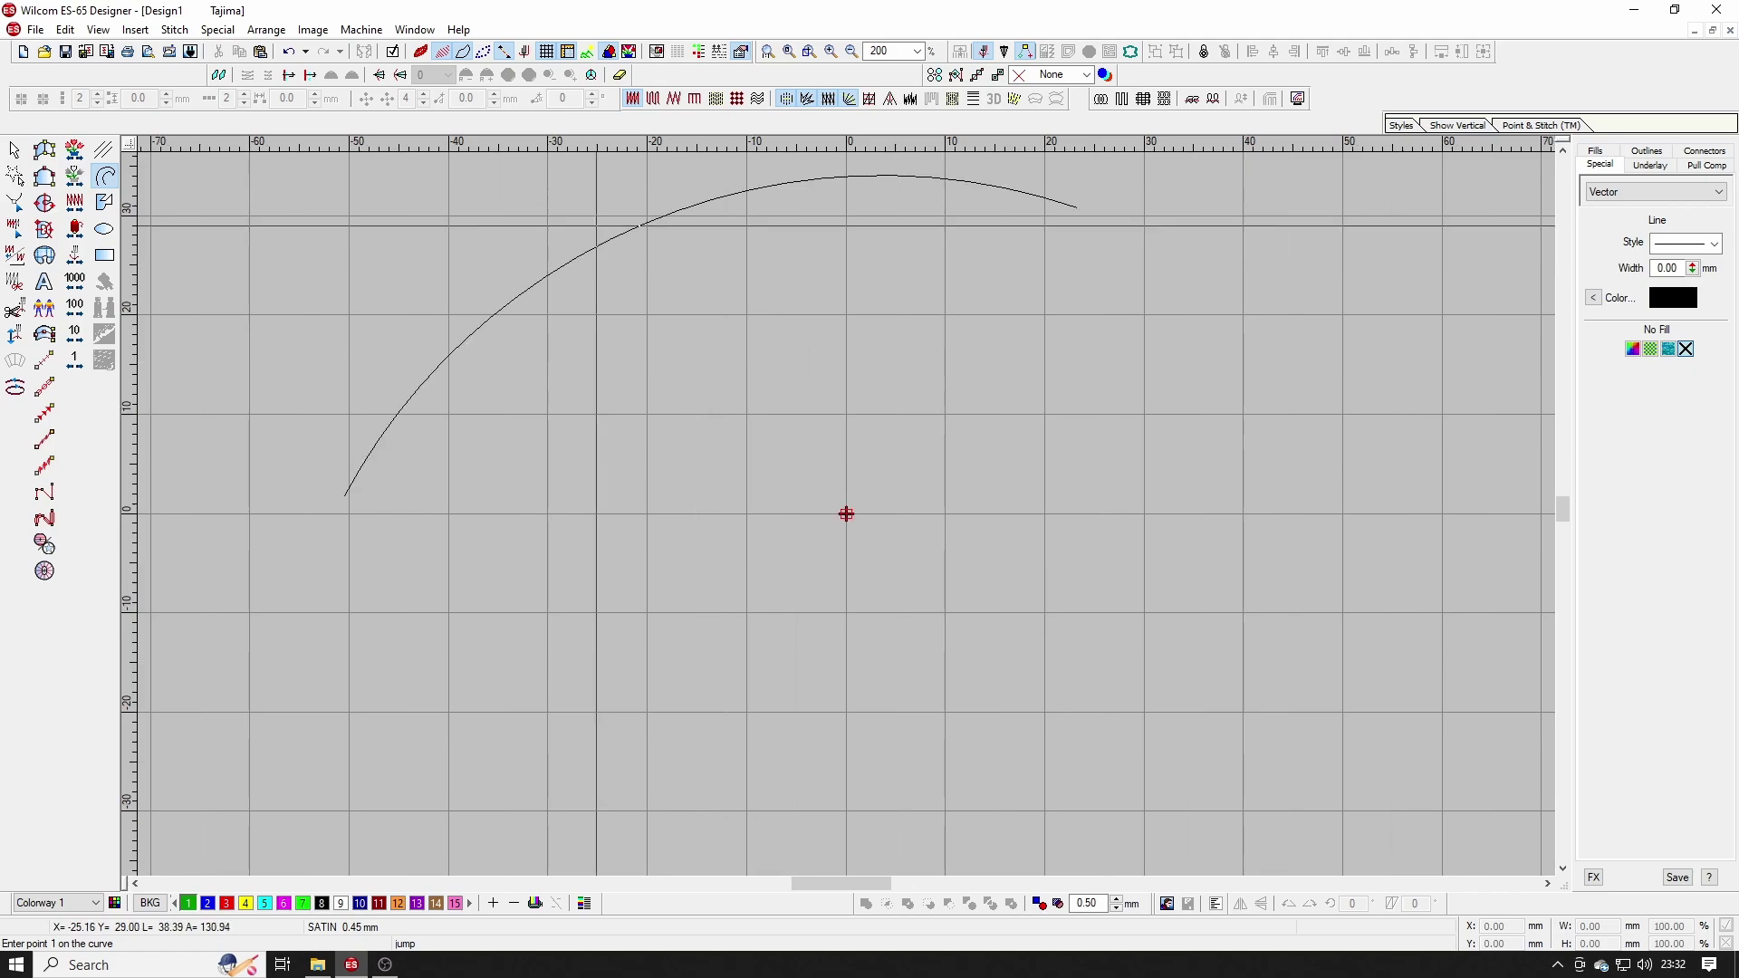
Step: Select the vector arc and move it about 11 mm to the right
scroll(725, 543, up, 3)
click(15, 150)
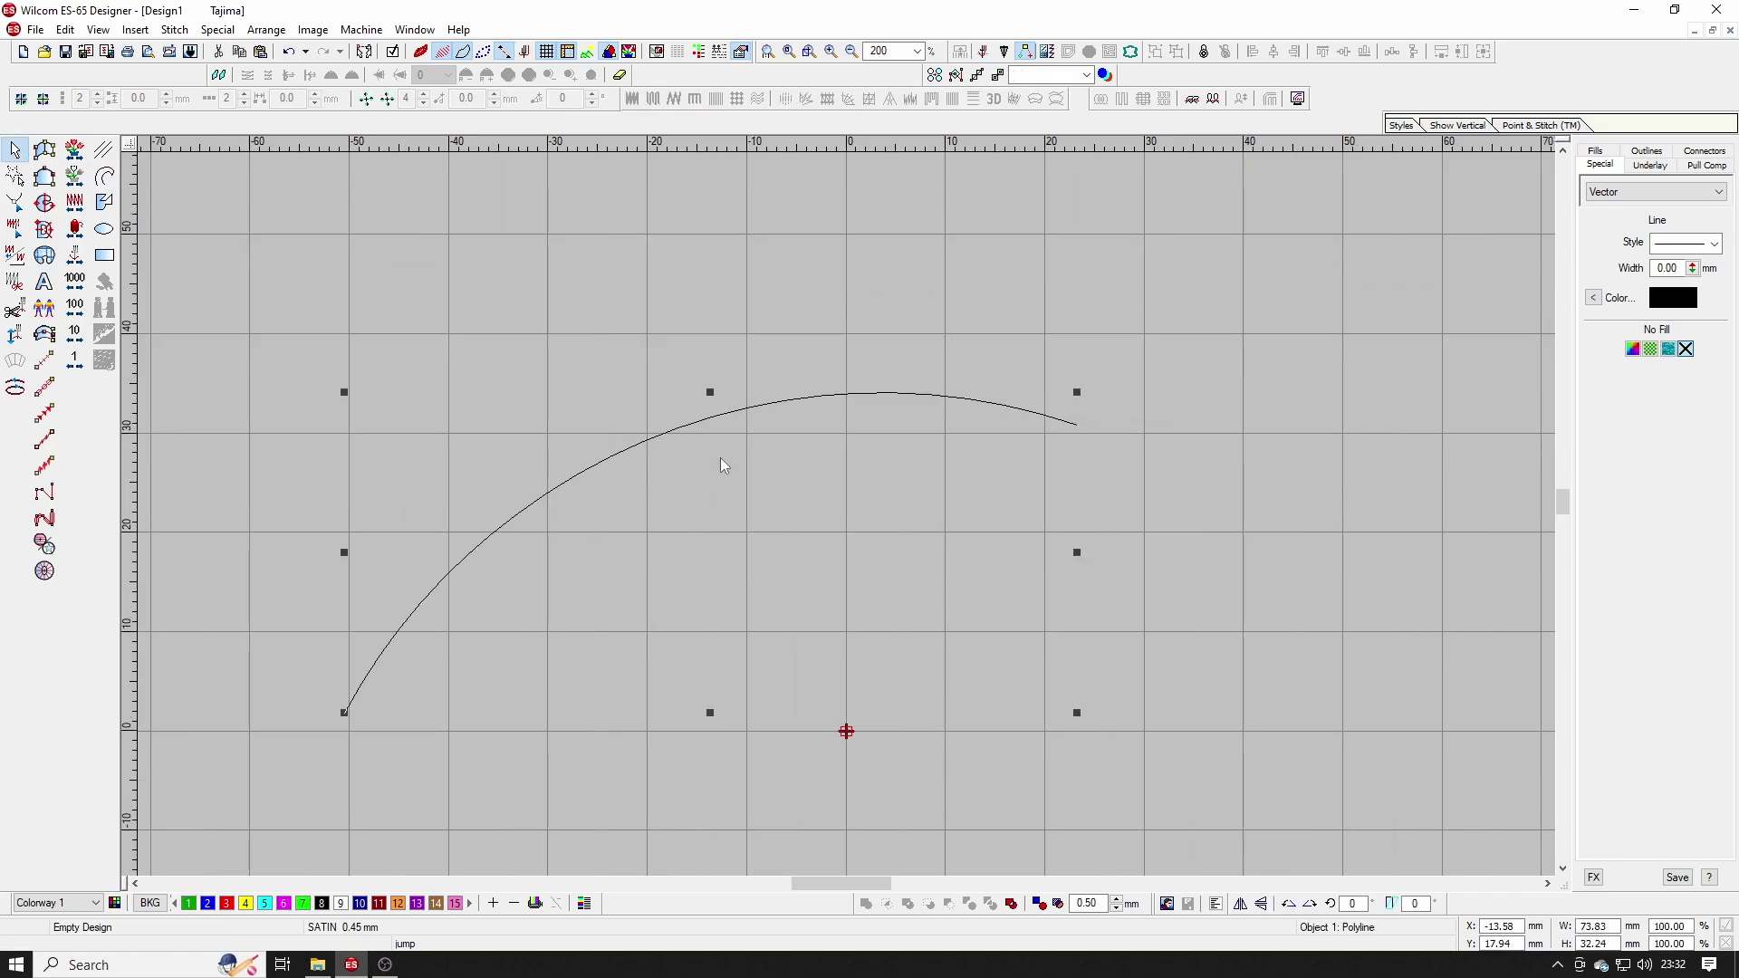
drag(696, 421, 803, 416)
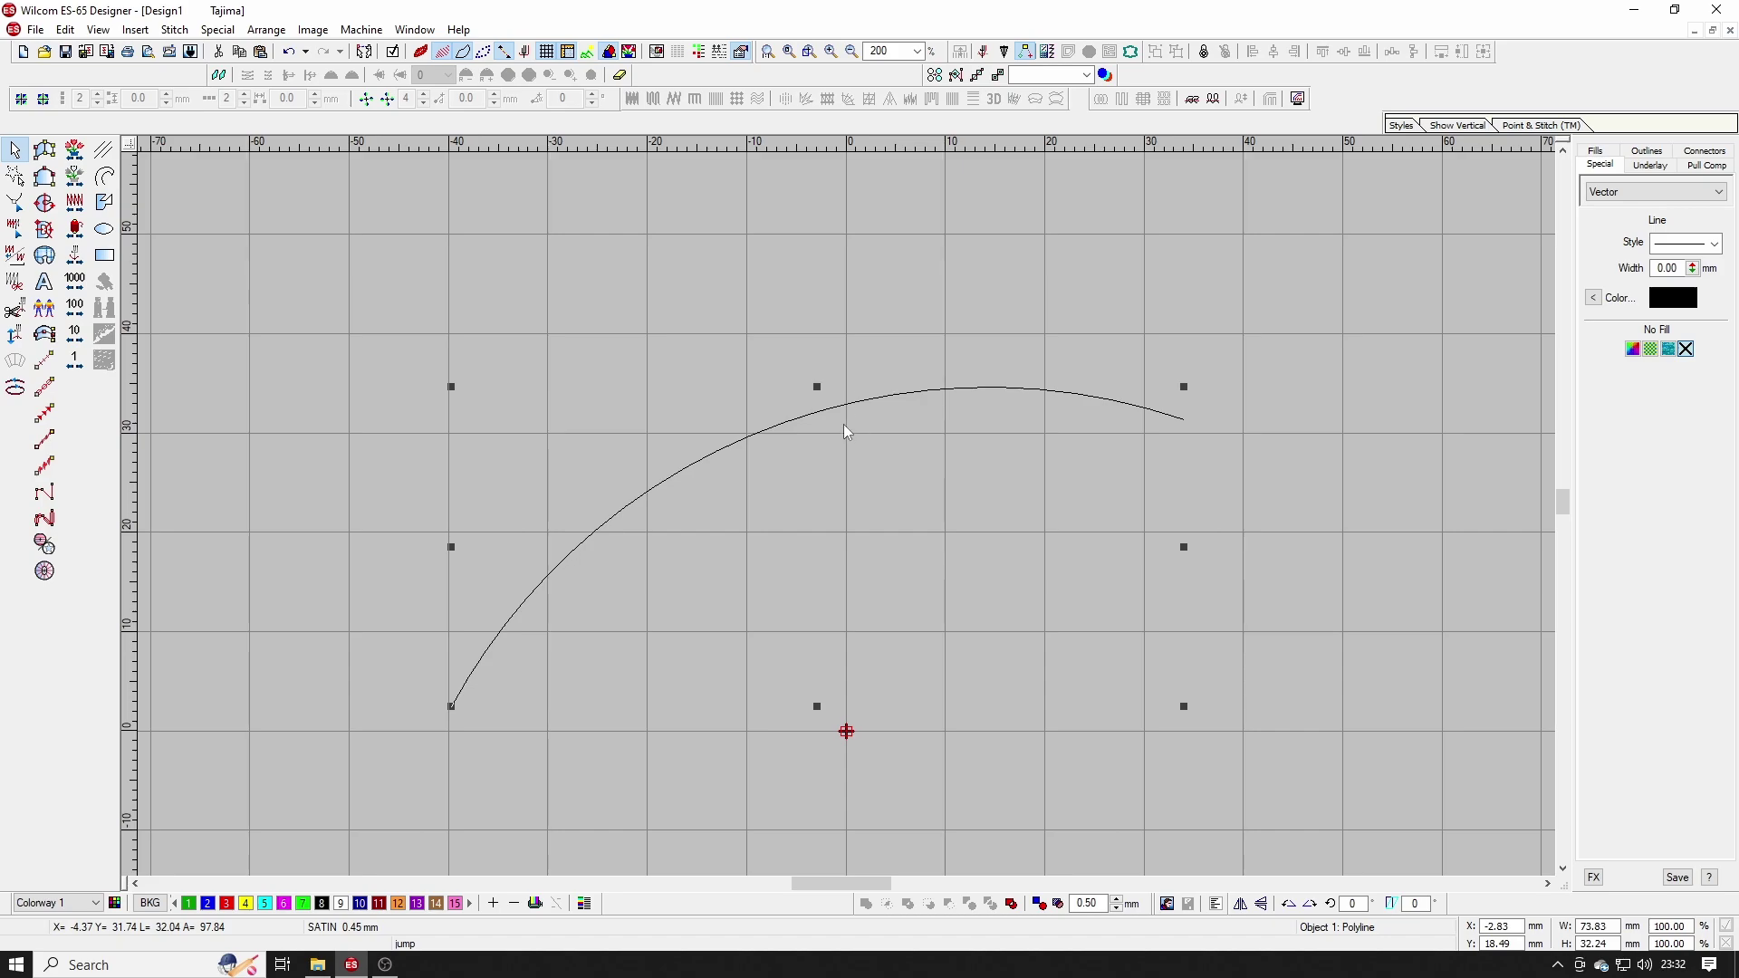
Step: Toggle the display of vector objects off and on, ending with the arc hidden
click(611, 53)
click(611, 53)
click(612, 54)
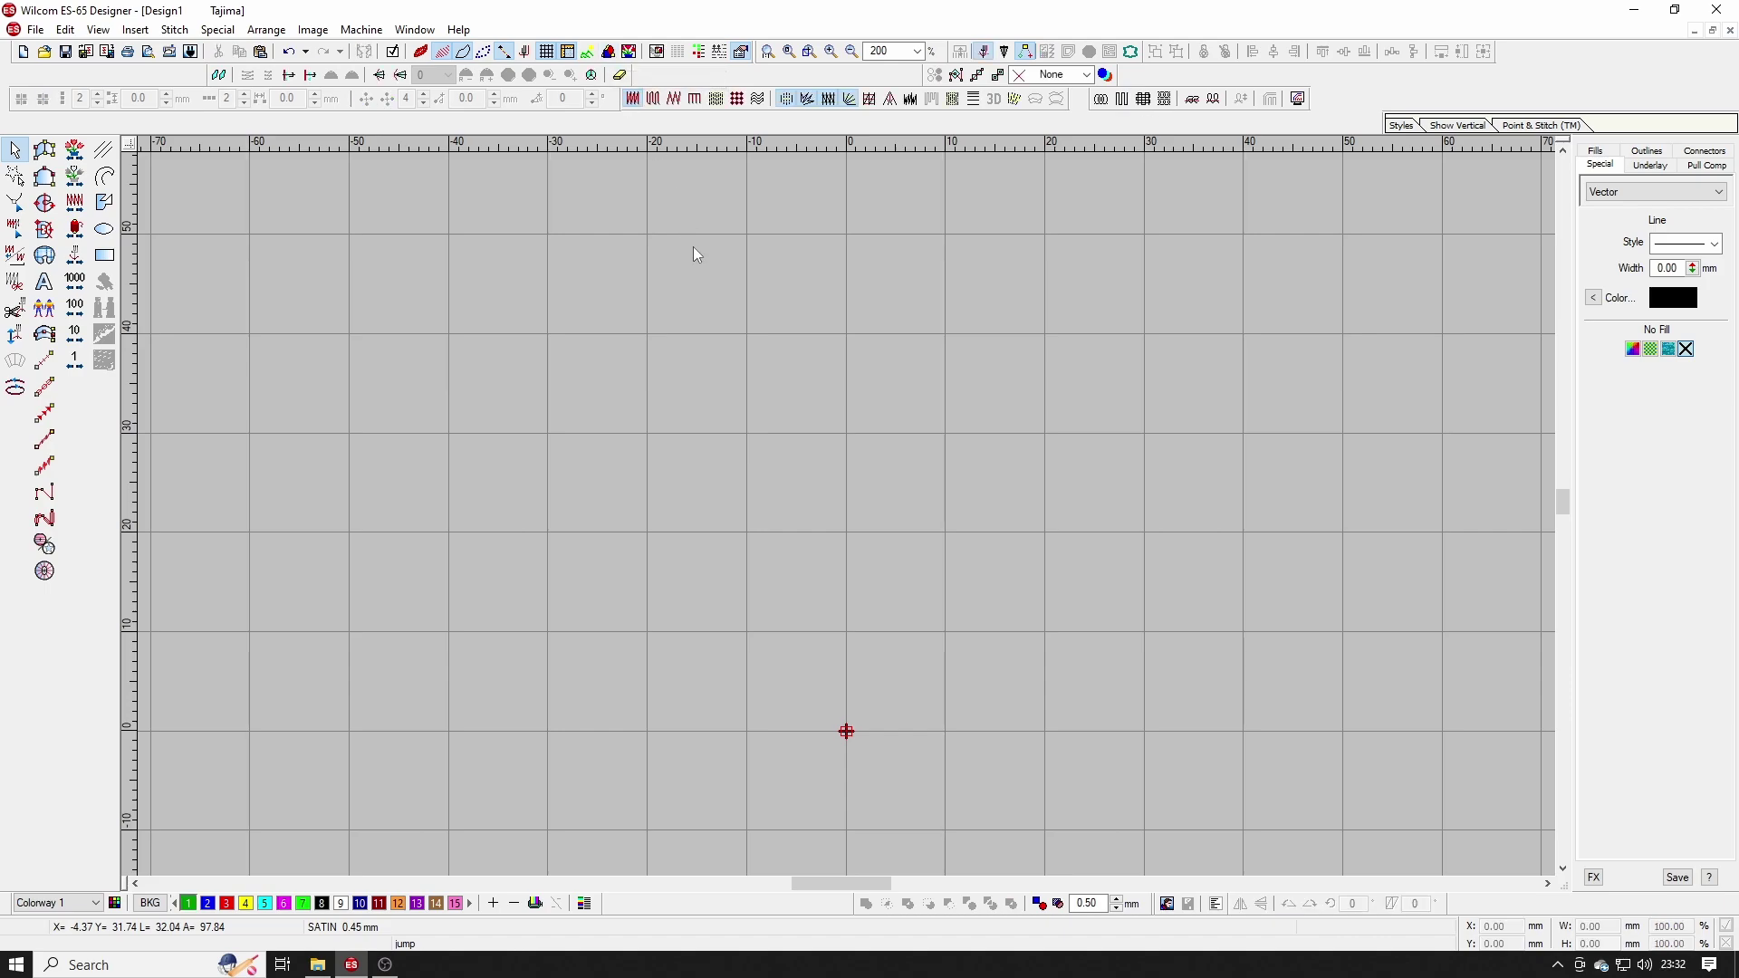
Step: Draw an open five-point zigzag vector line about 66 mm wide above the arc and turn the vector display back on
click(105, 175)
click(617, 354)
click(935, 299)
click(936, 373)
click(1207, 290)
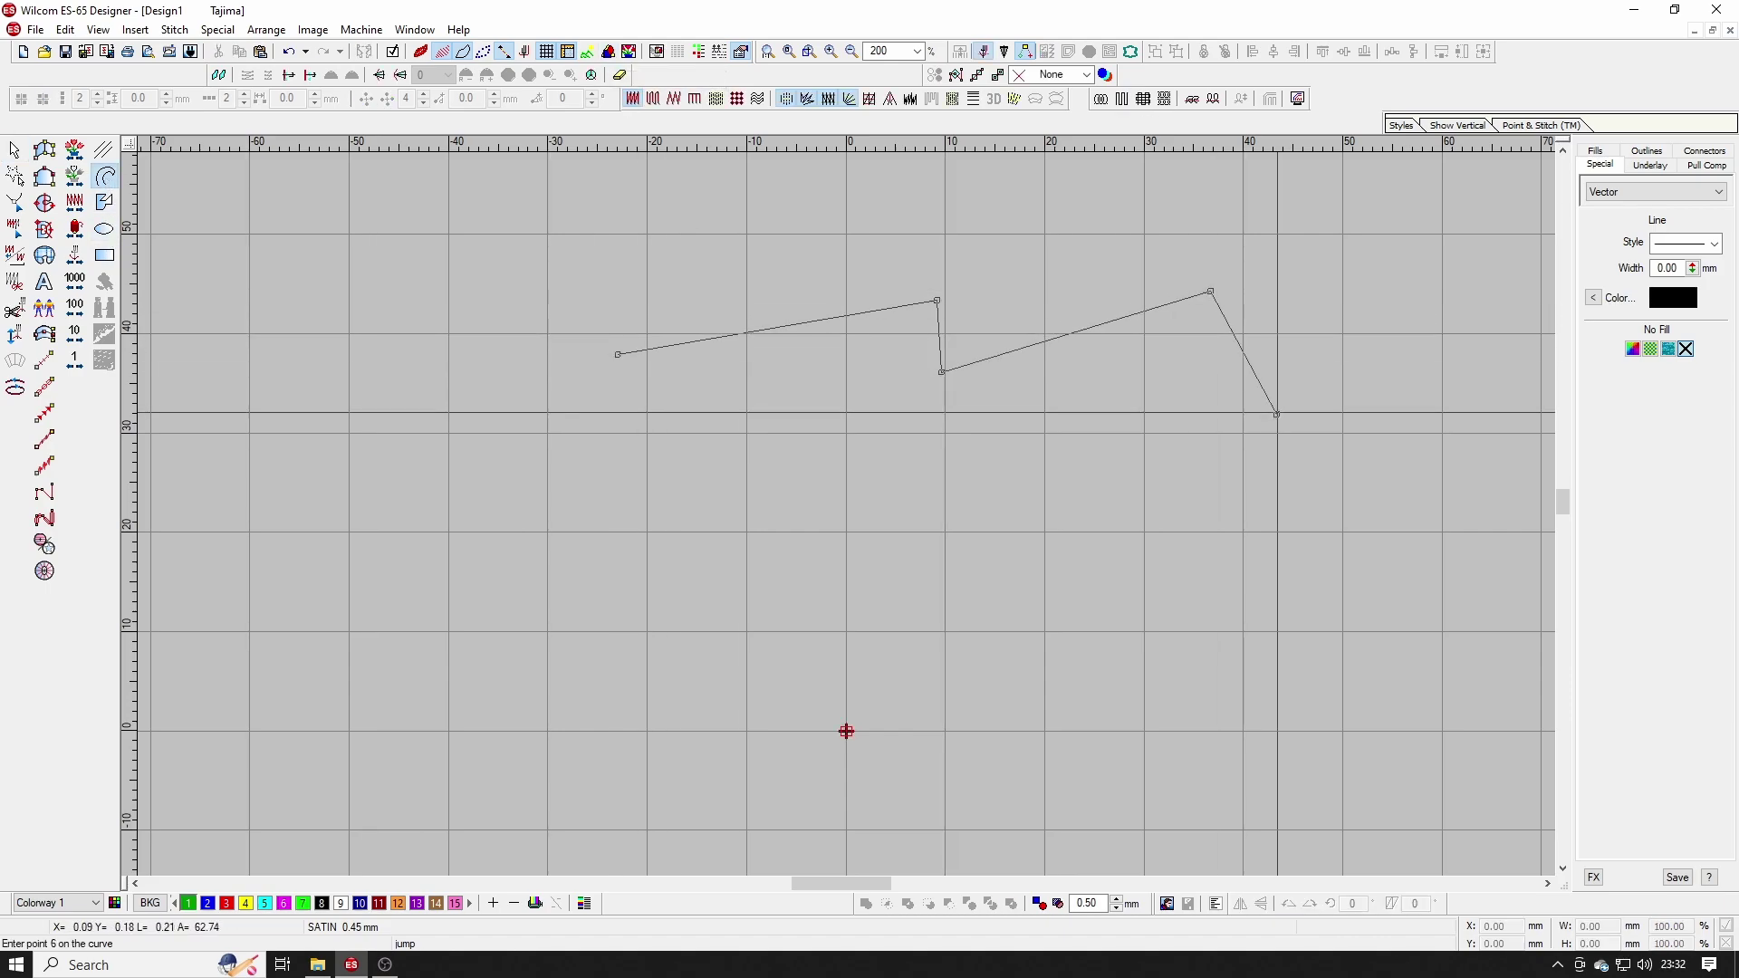
key(Escape)
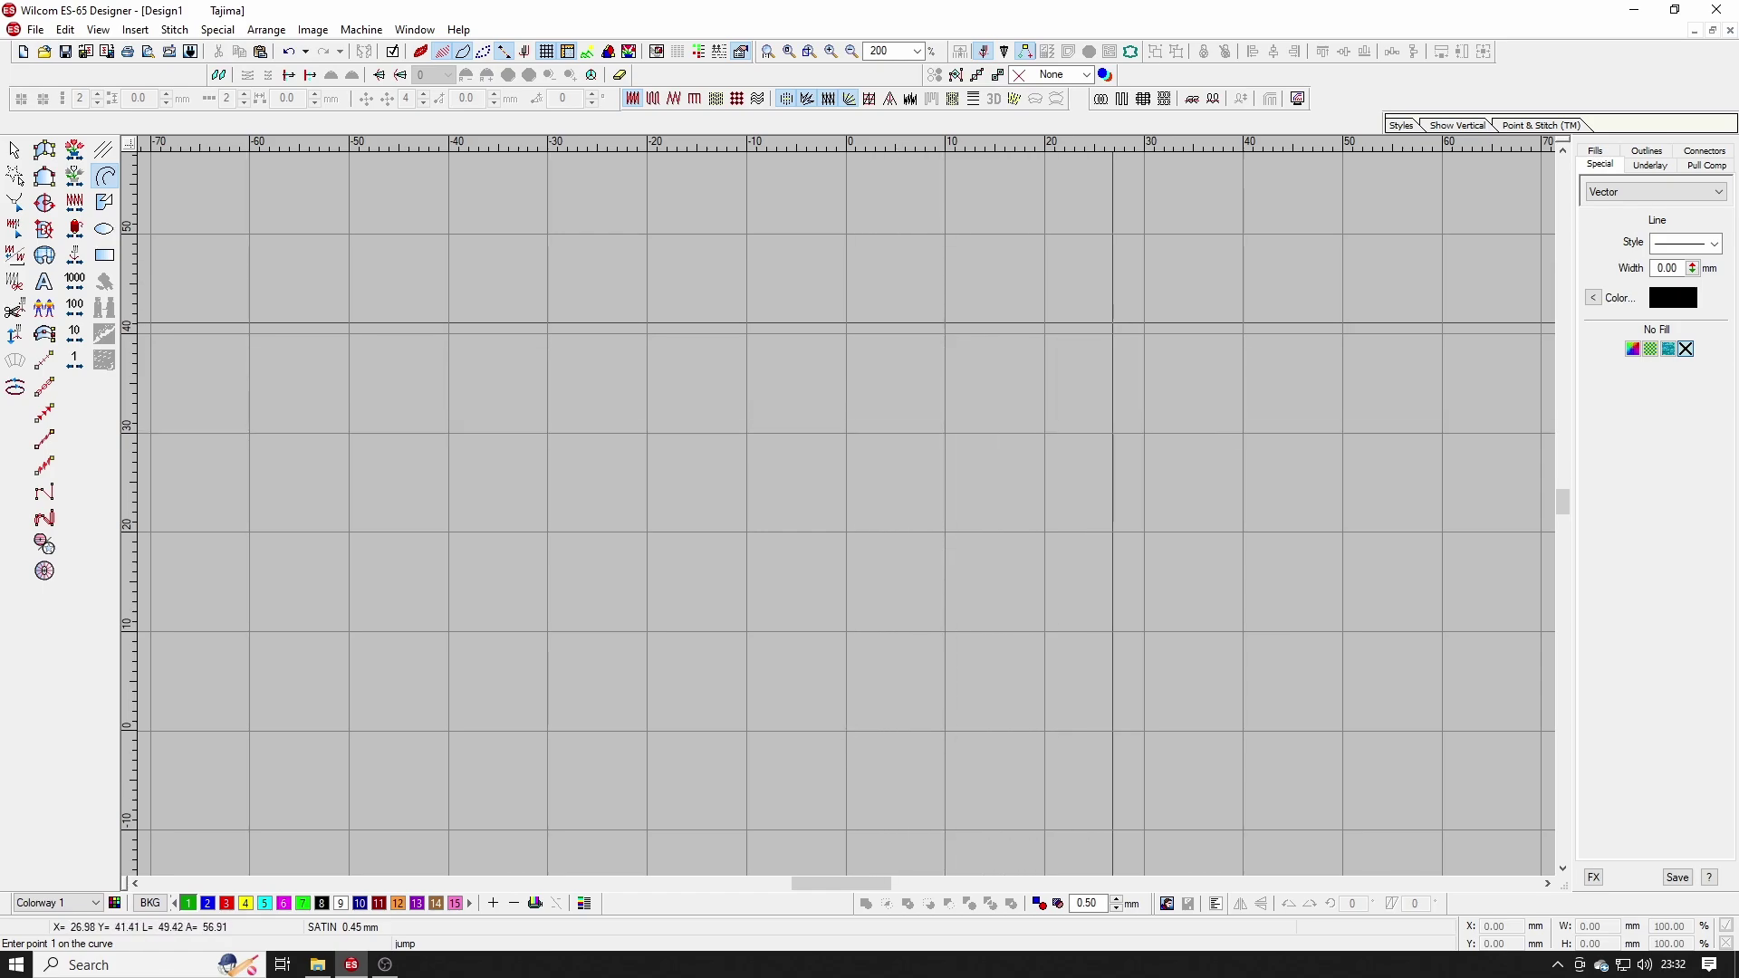
click(609, 52)
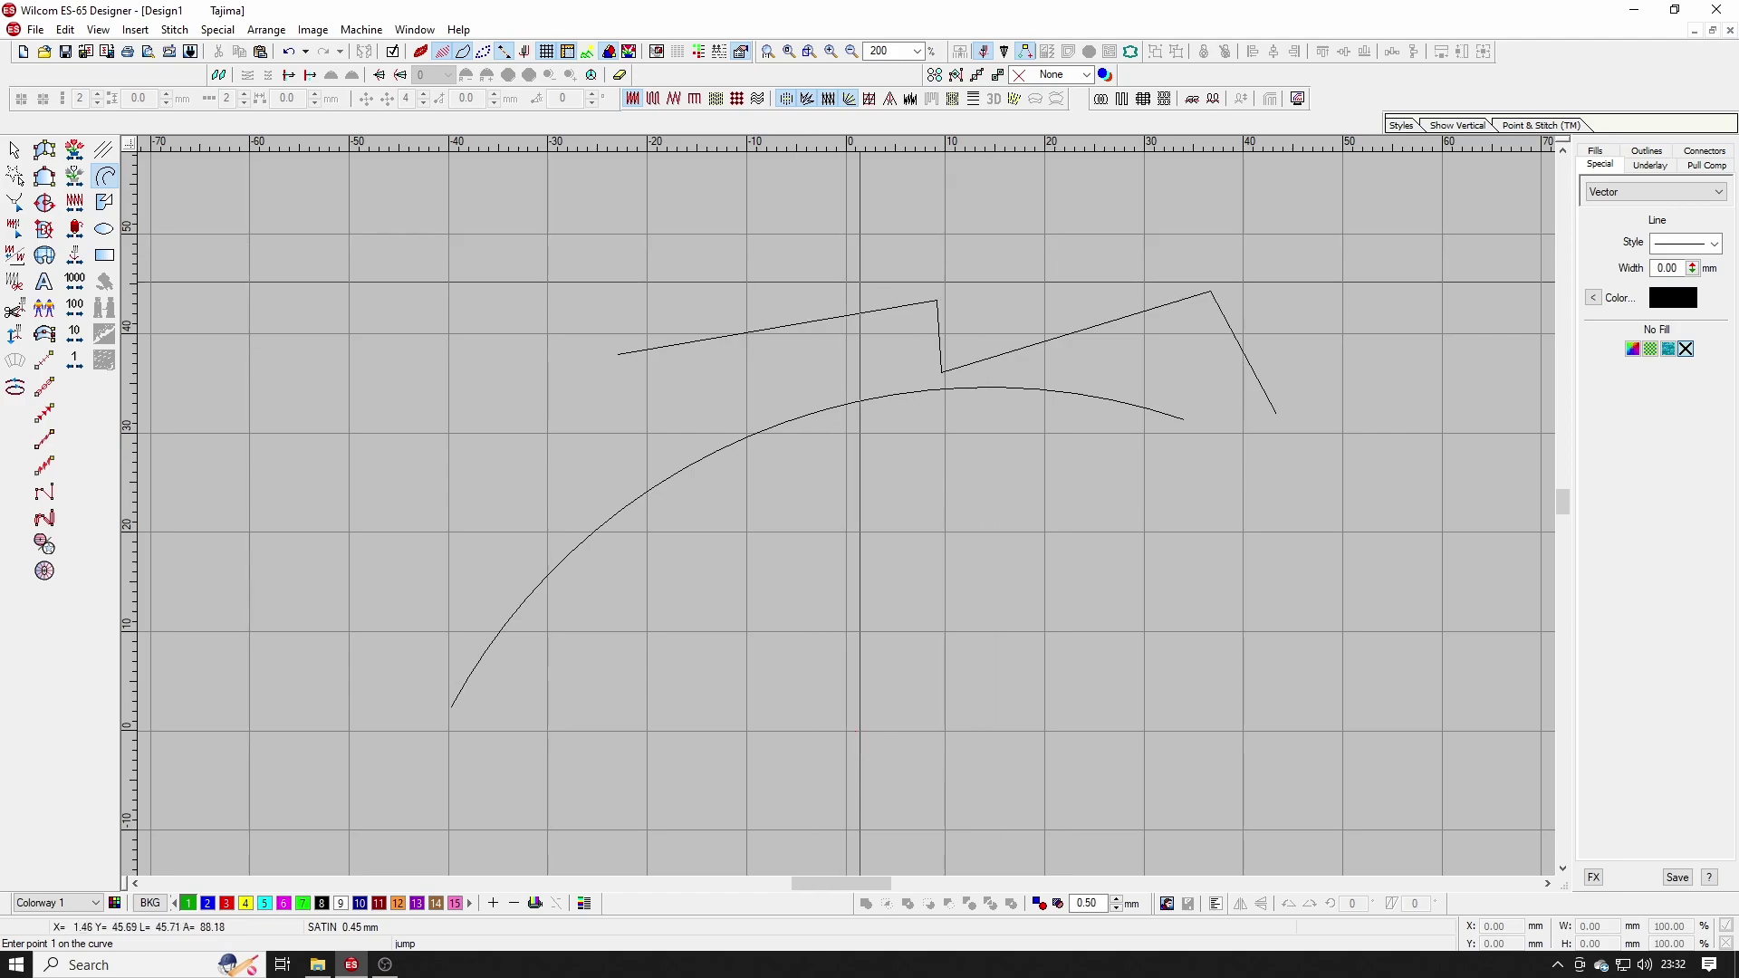
click(15, 149)
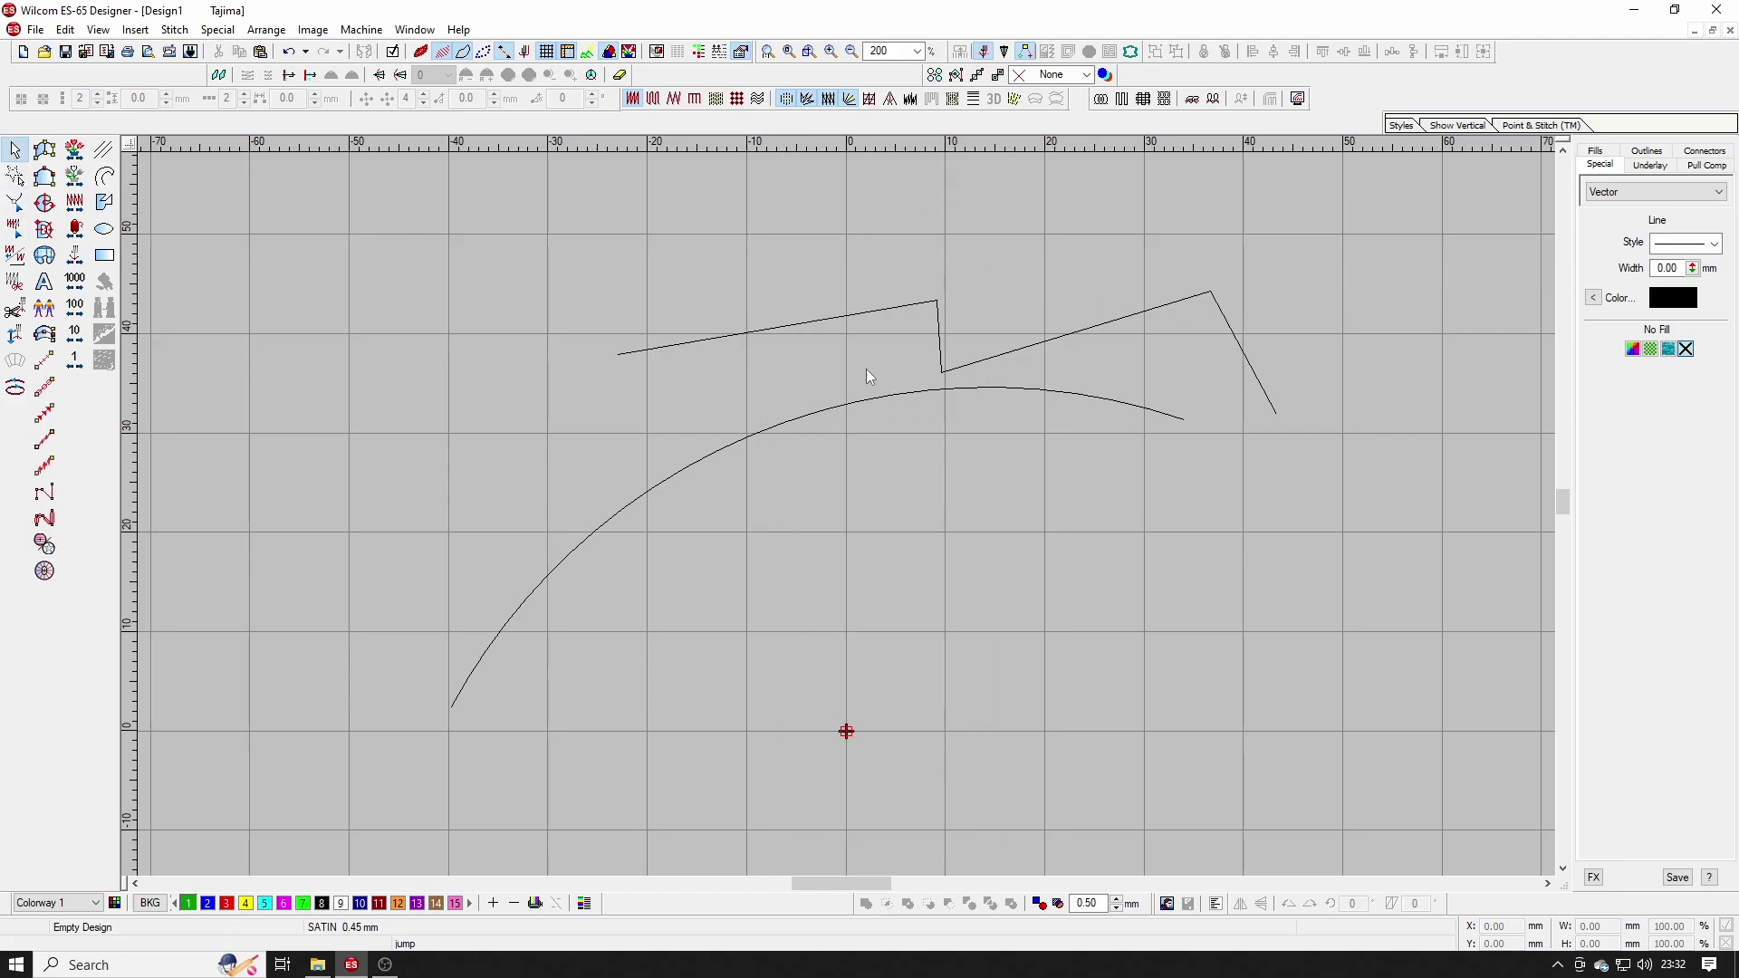
Step: Open the object properties of the vector arc and hide the grid
click(862, 402)
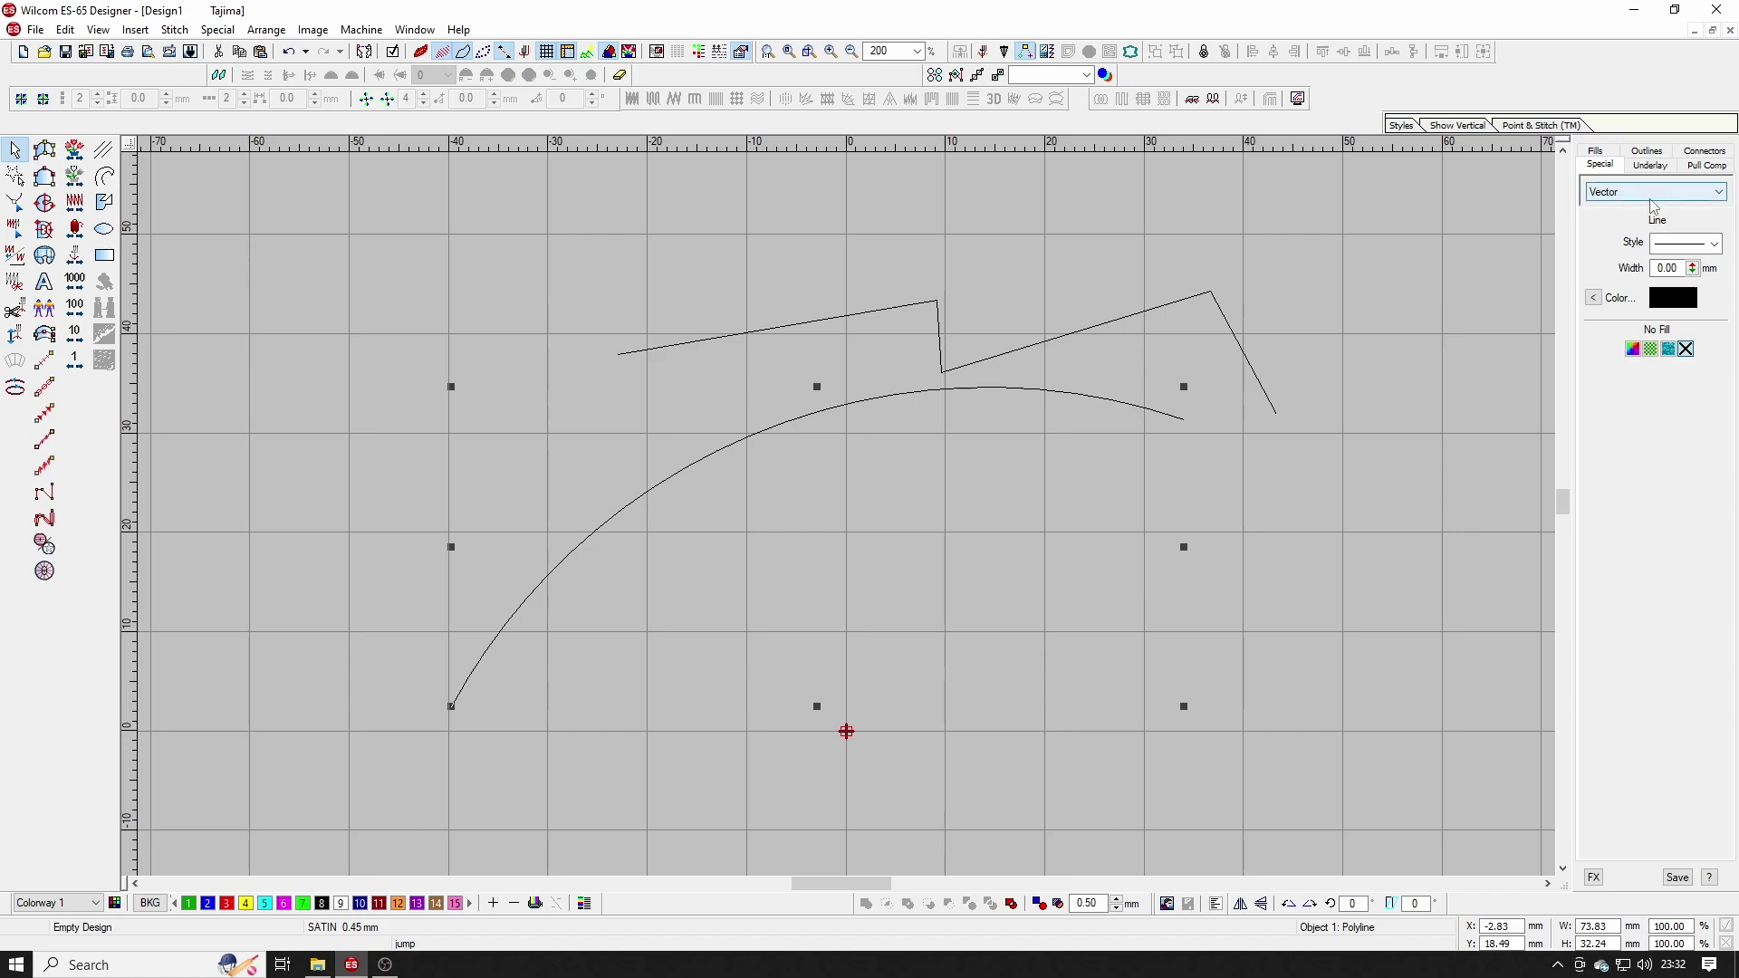
right_click(910, 402)
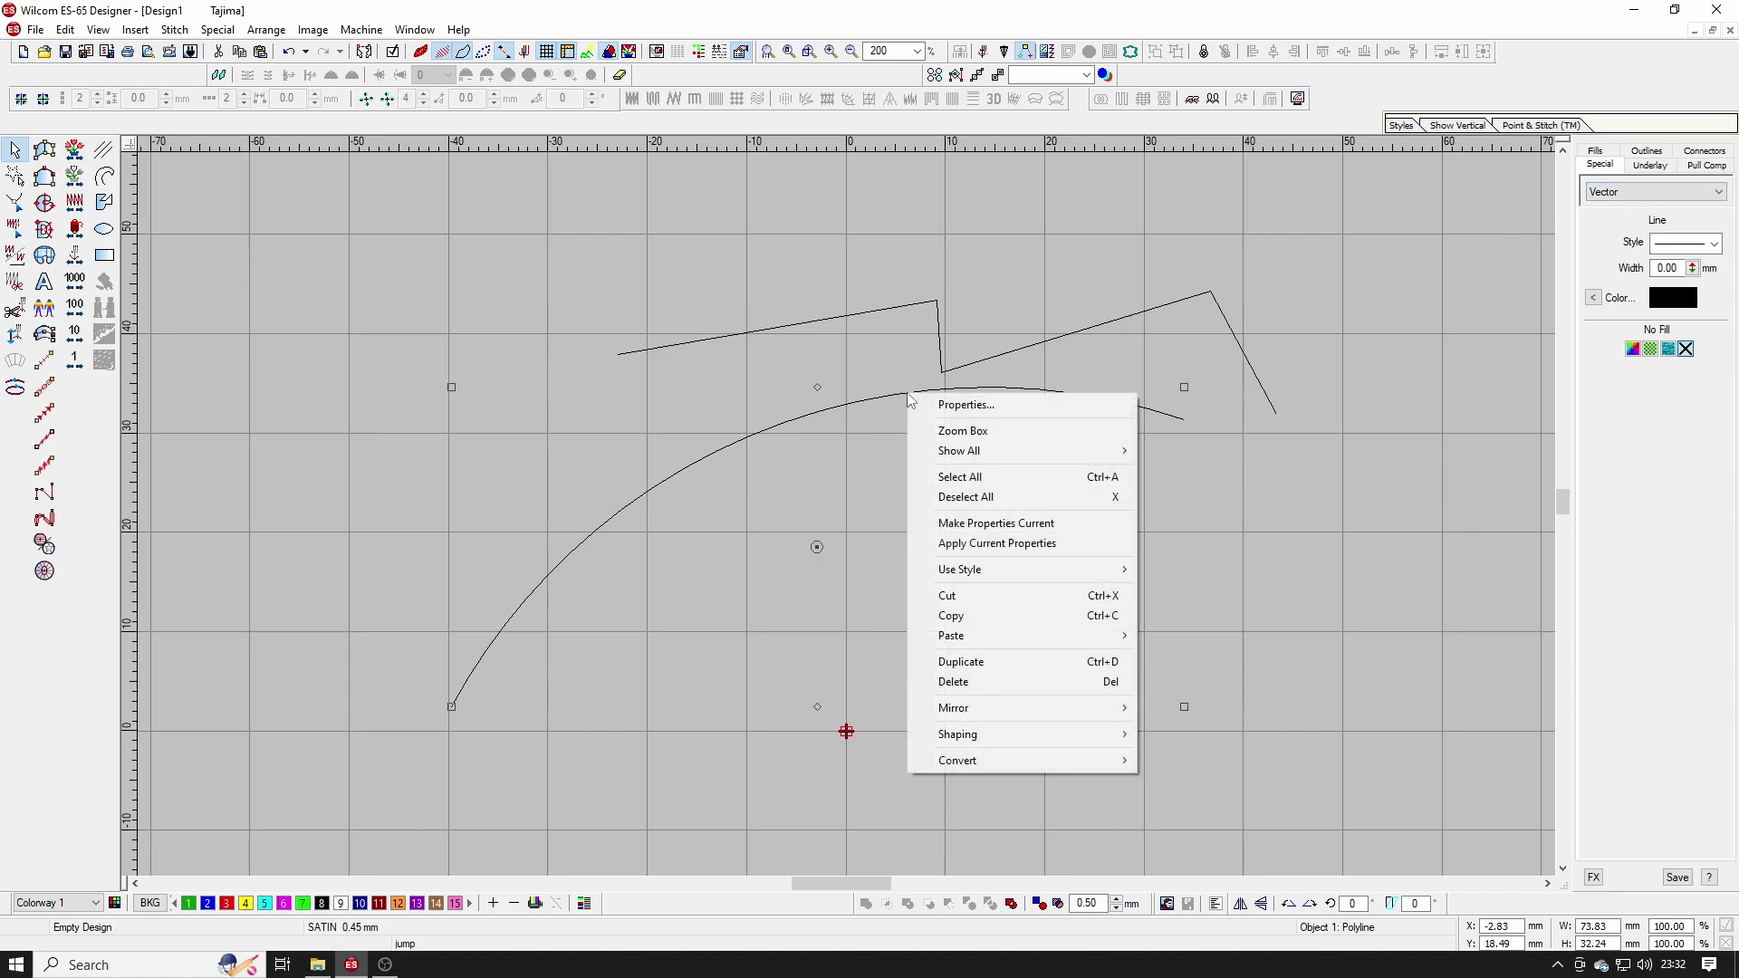
click(978, 408)
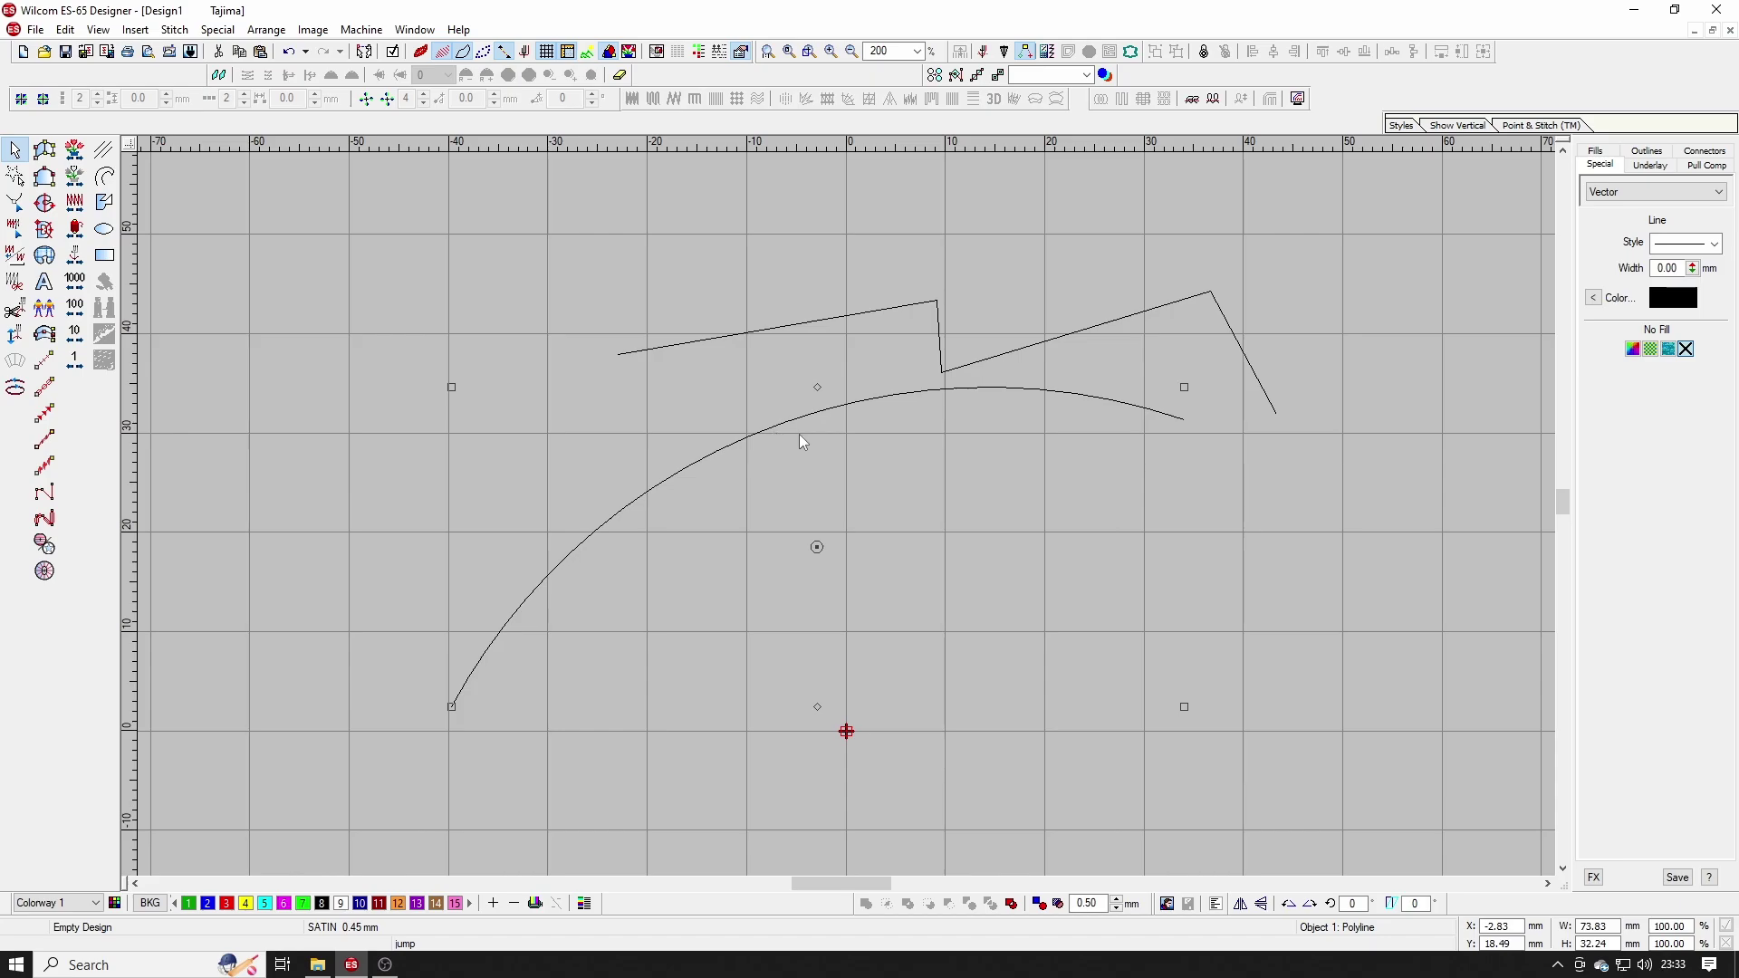
click(547, 51)
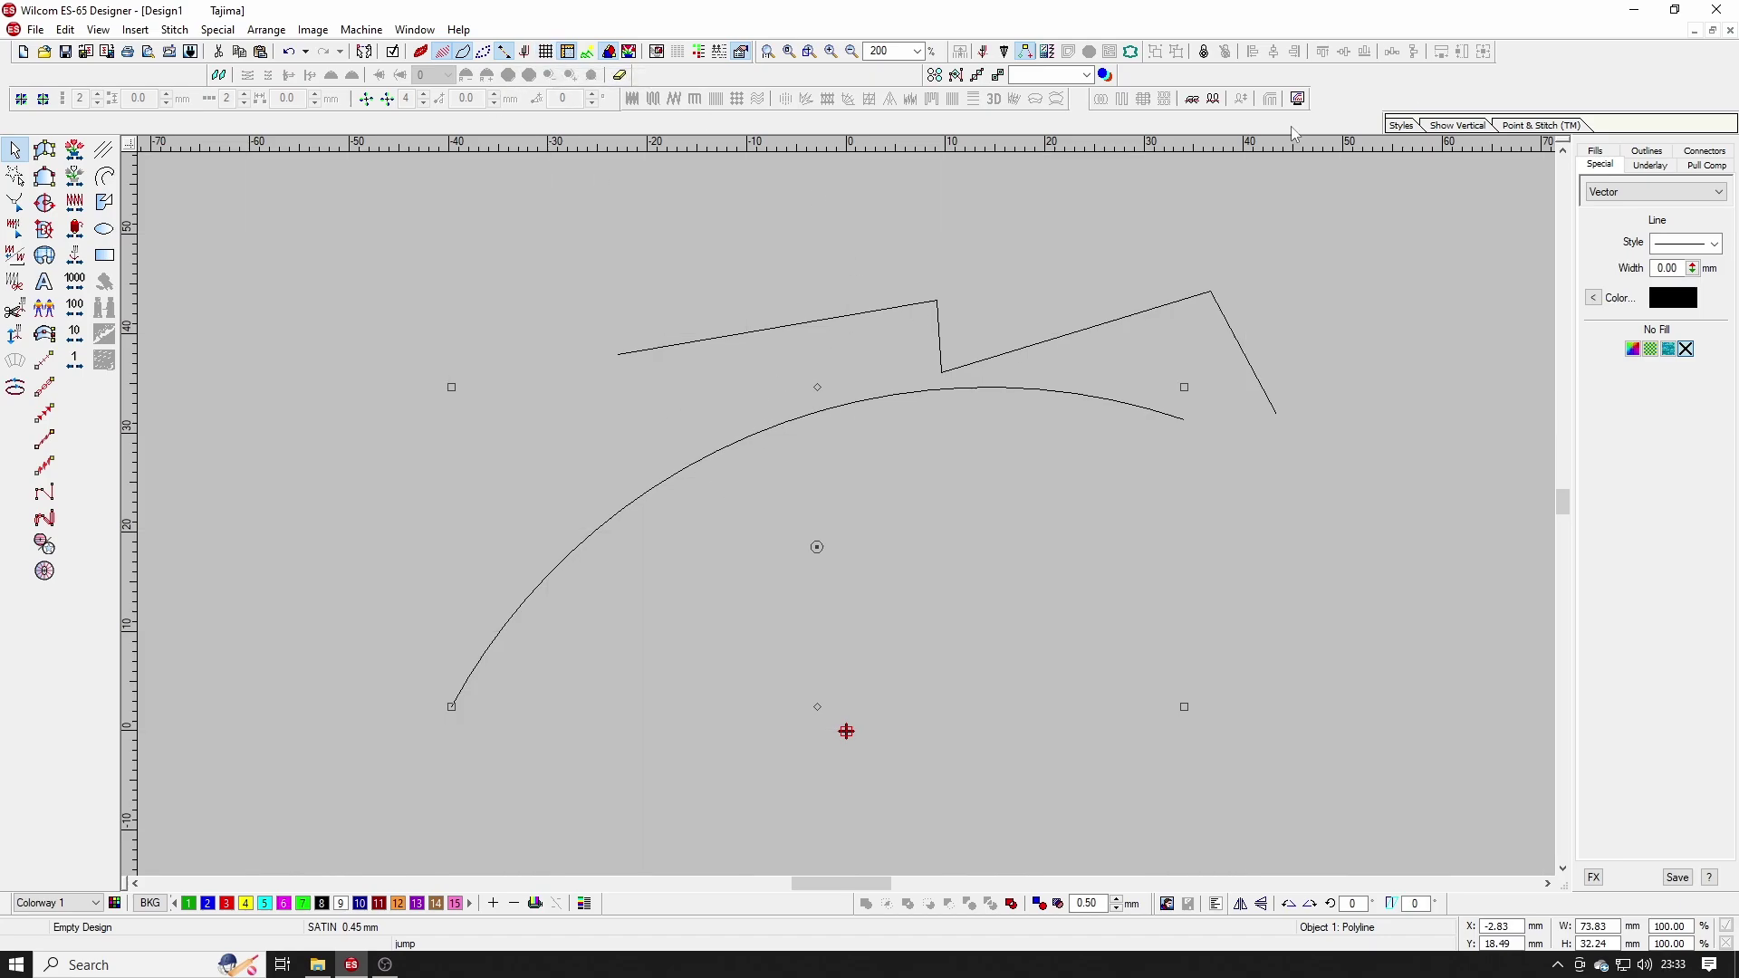
Step: Try the long-dash and (No Line) styles on the arc, returning it to a solid line
click(1703, 244)
click(1682, 302)
scroll(783, 414, up, 2)
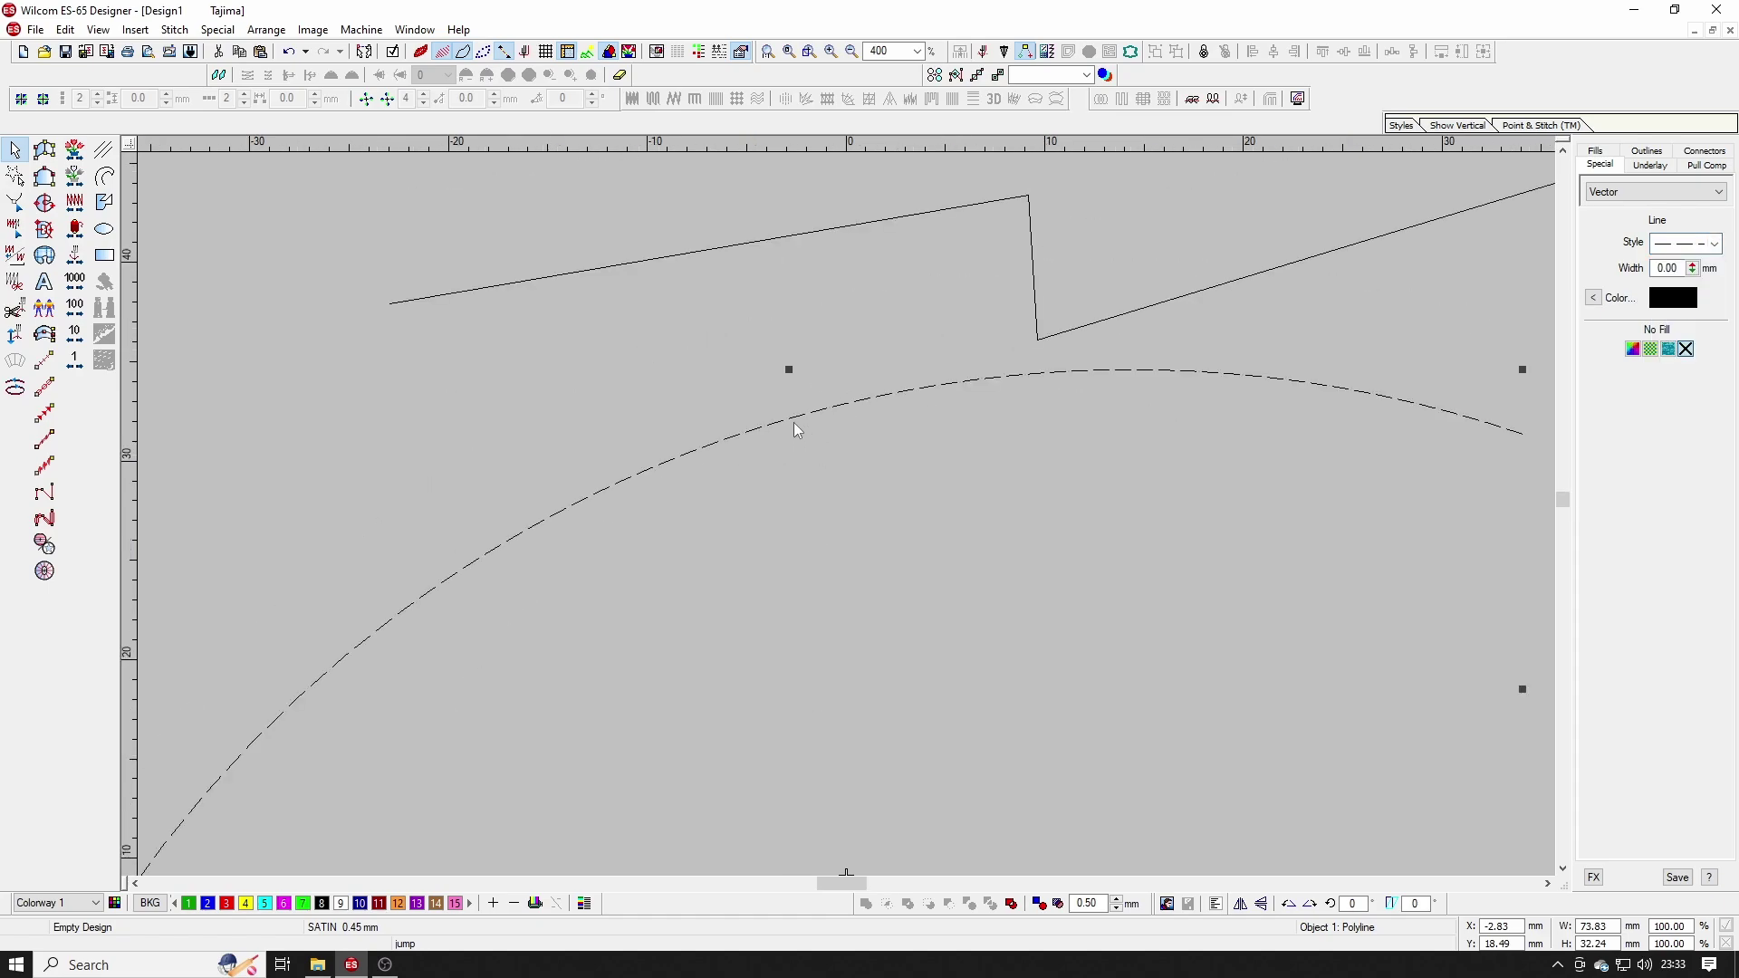
click(1715, 245)
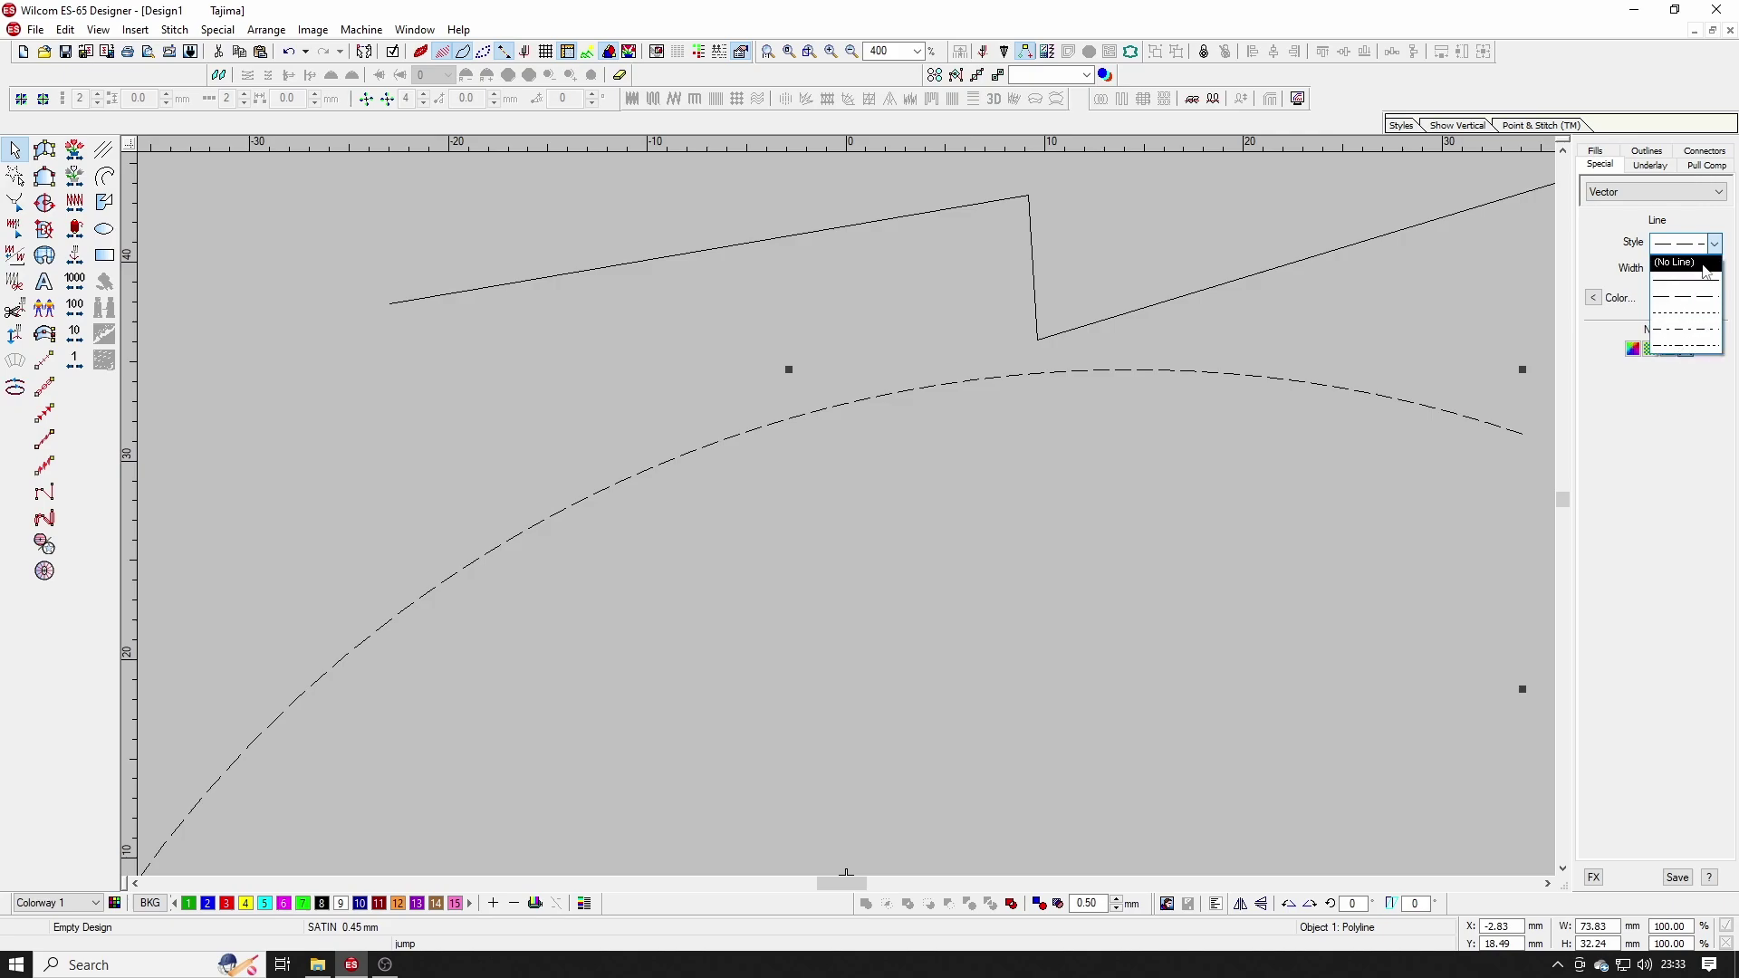
click(1704, 288)
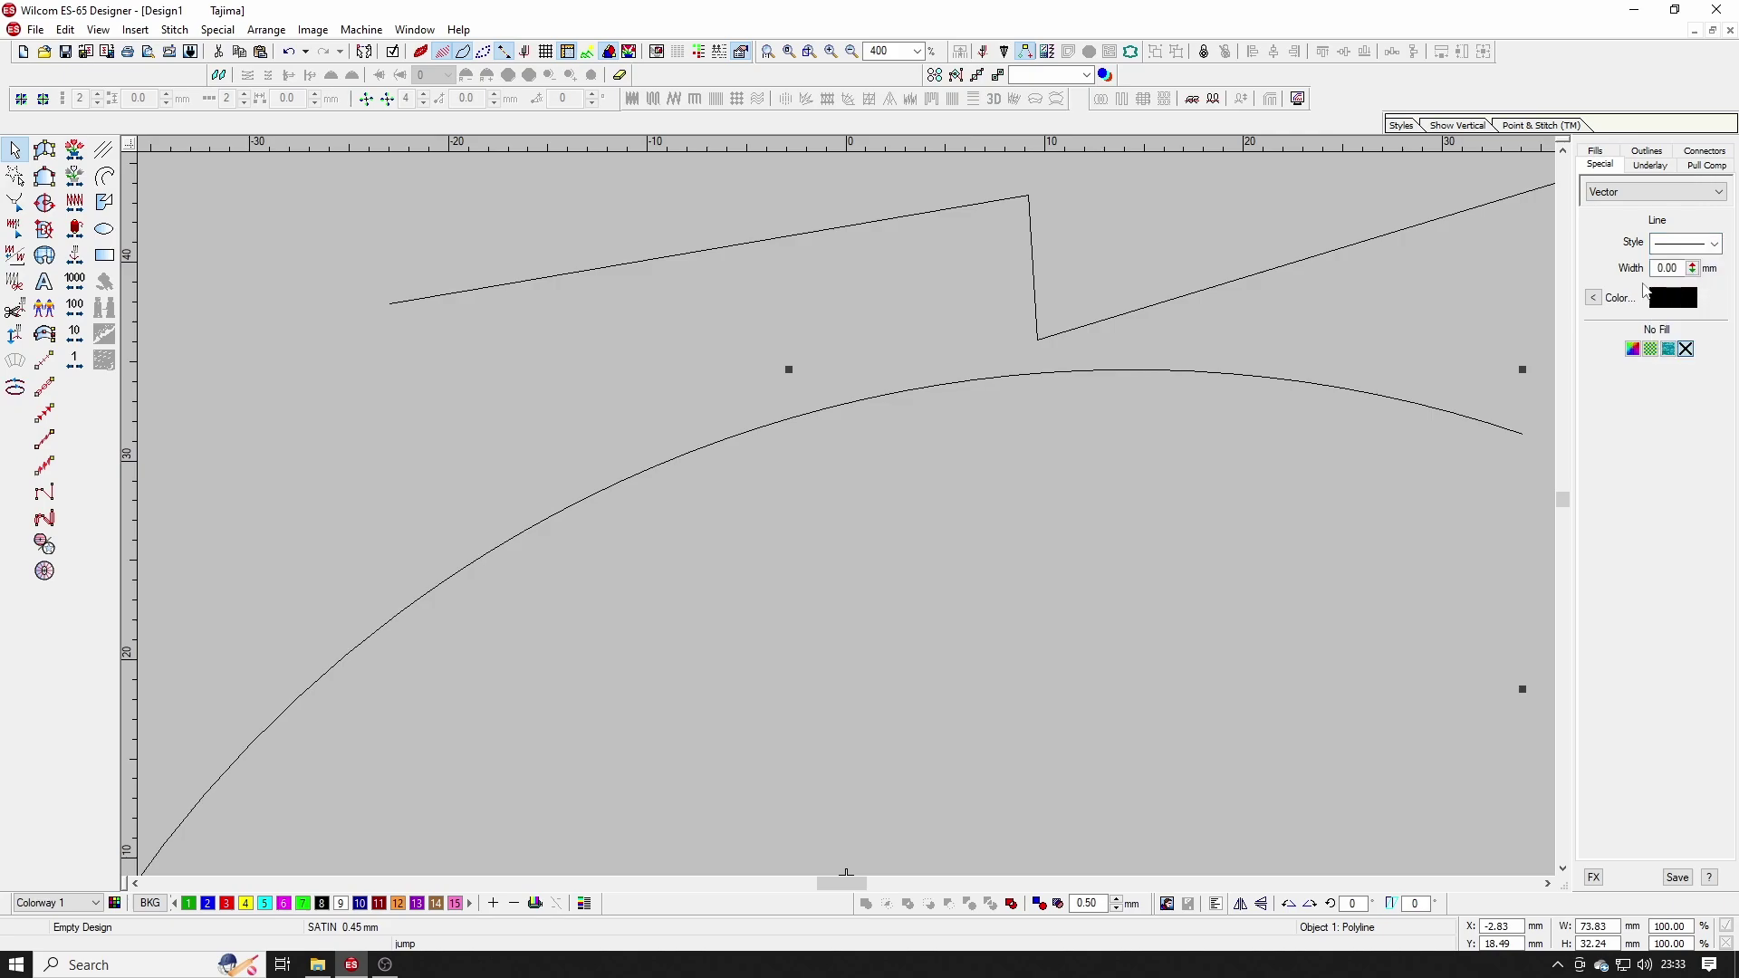
click(1685, 244)
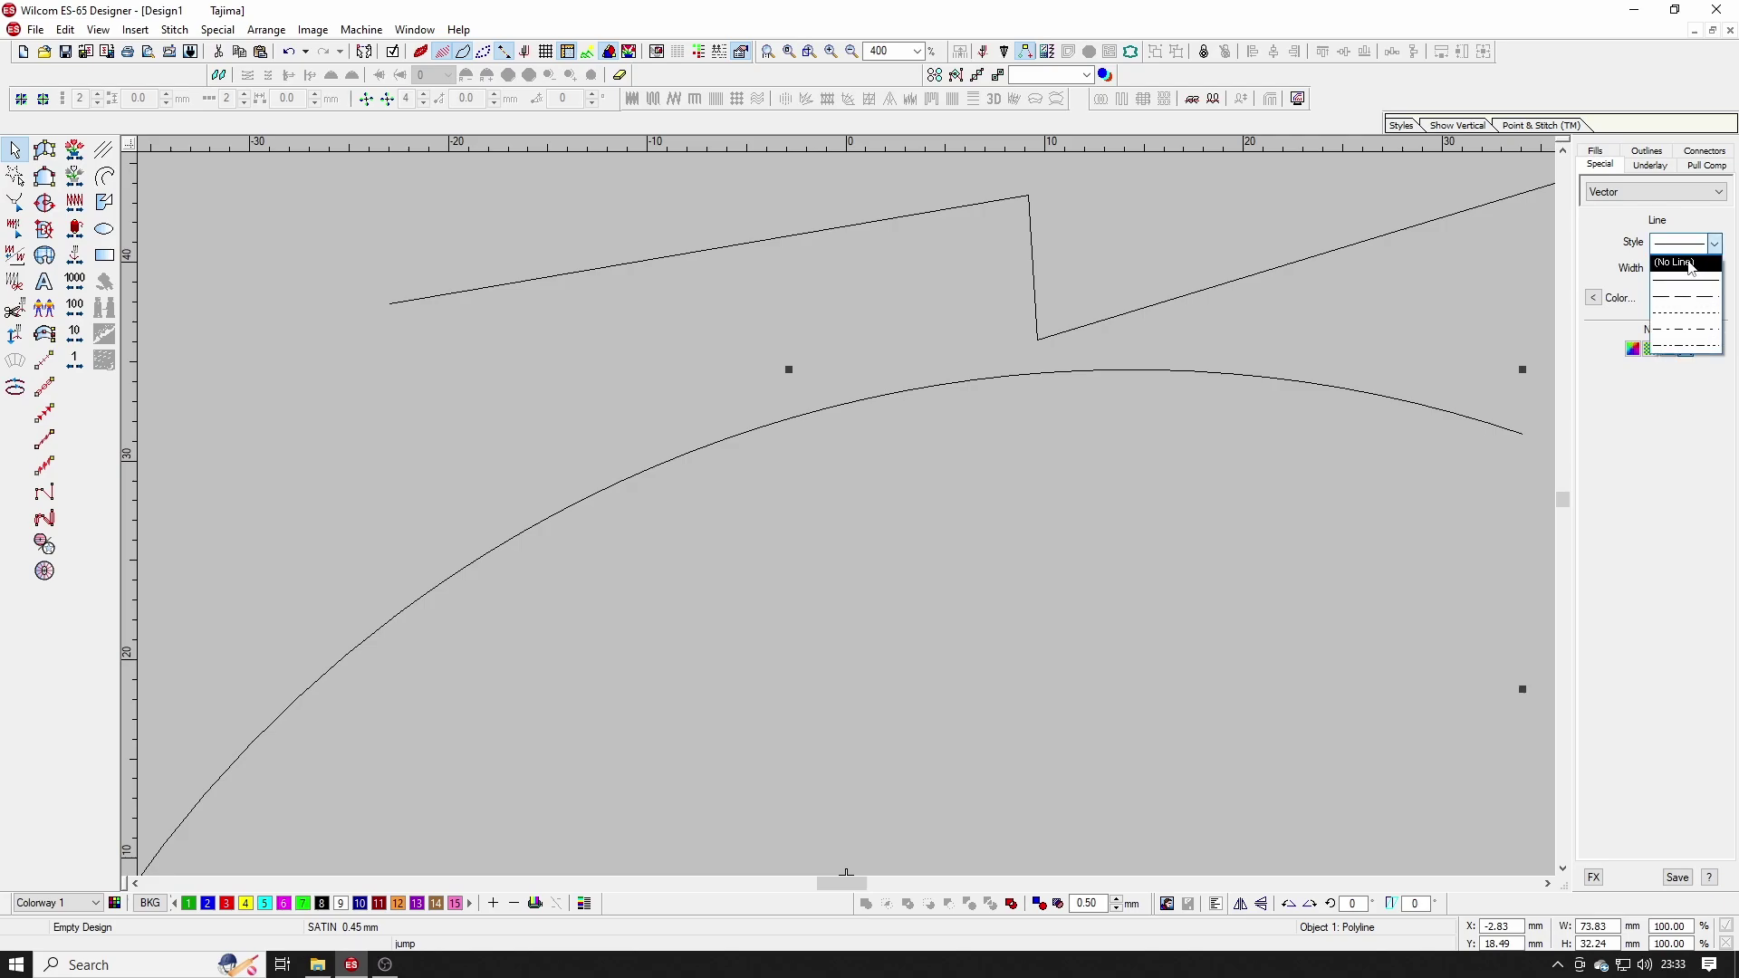
click(1691, 264)
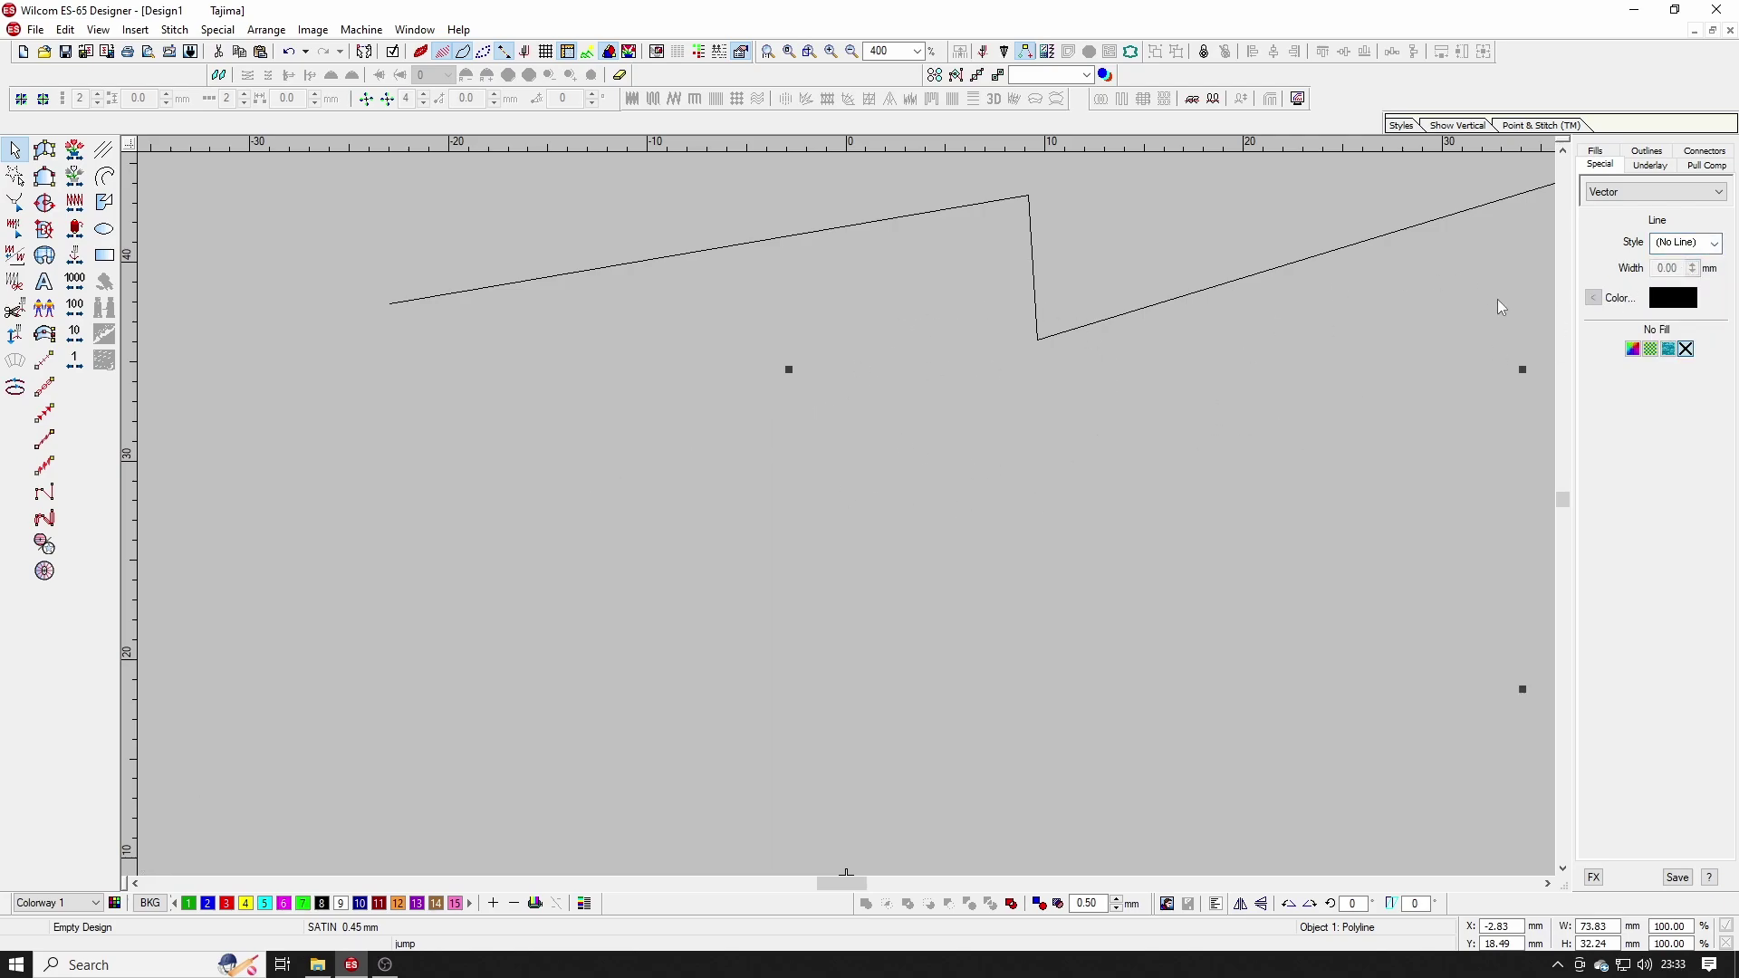
click(1685, 244)
click(1694, 286)
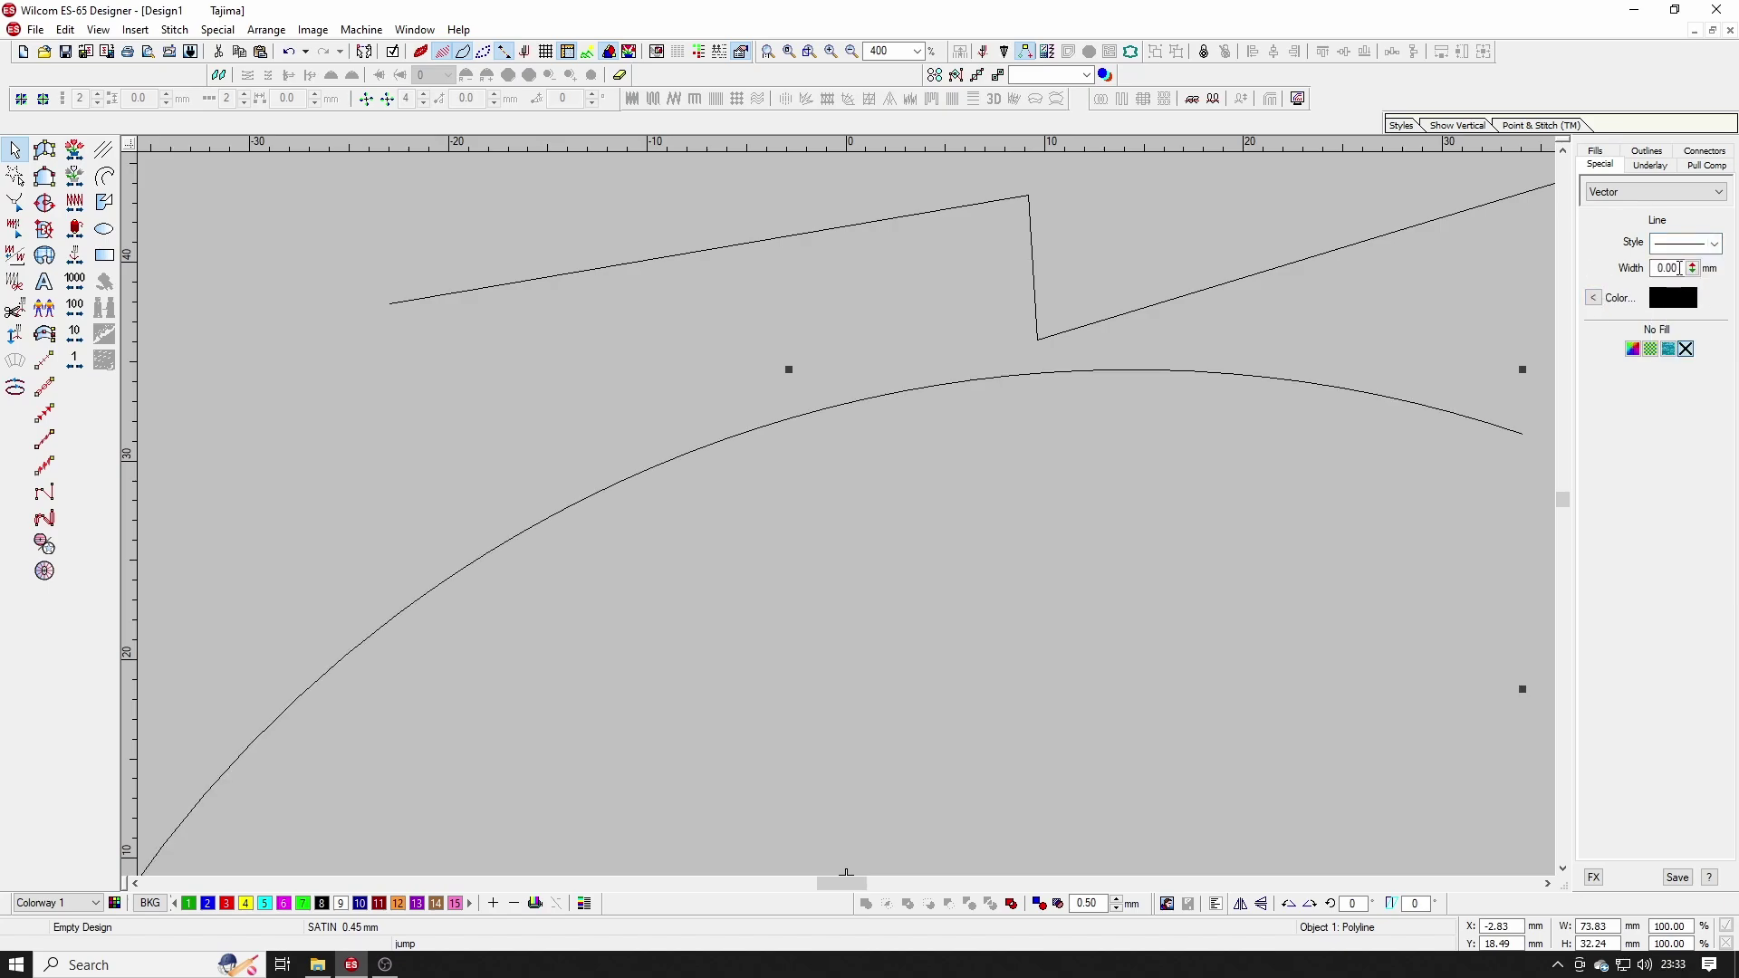
Step: Raise the arc's line width to 0.60 mm
click(1694, 271)
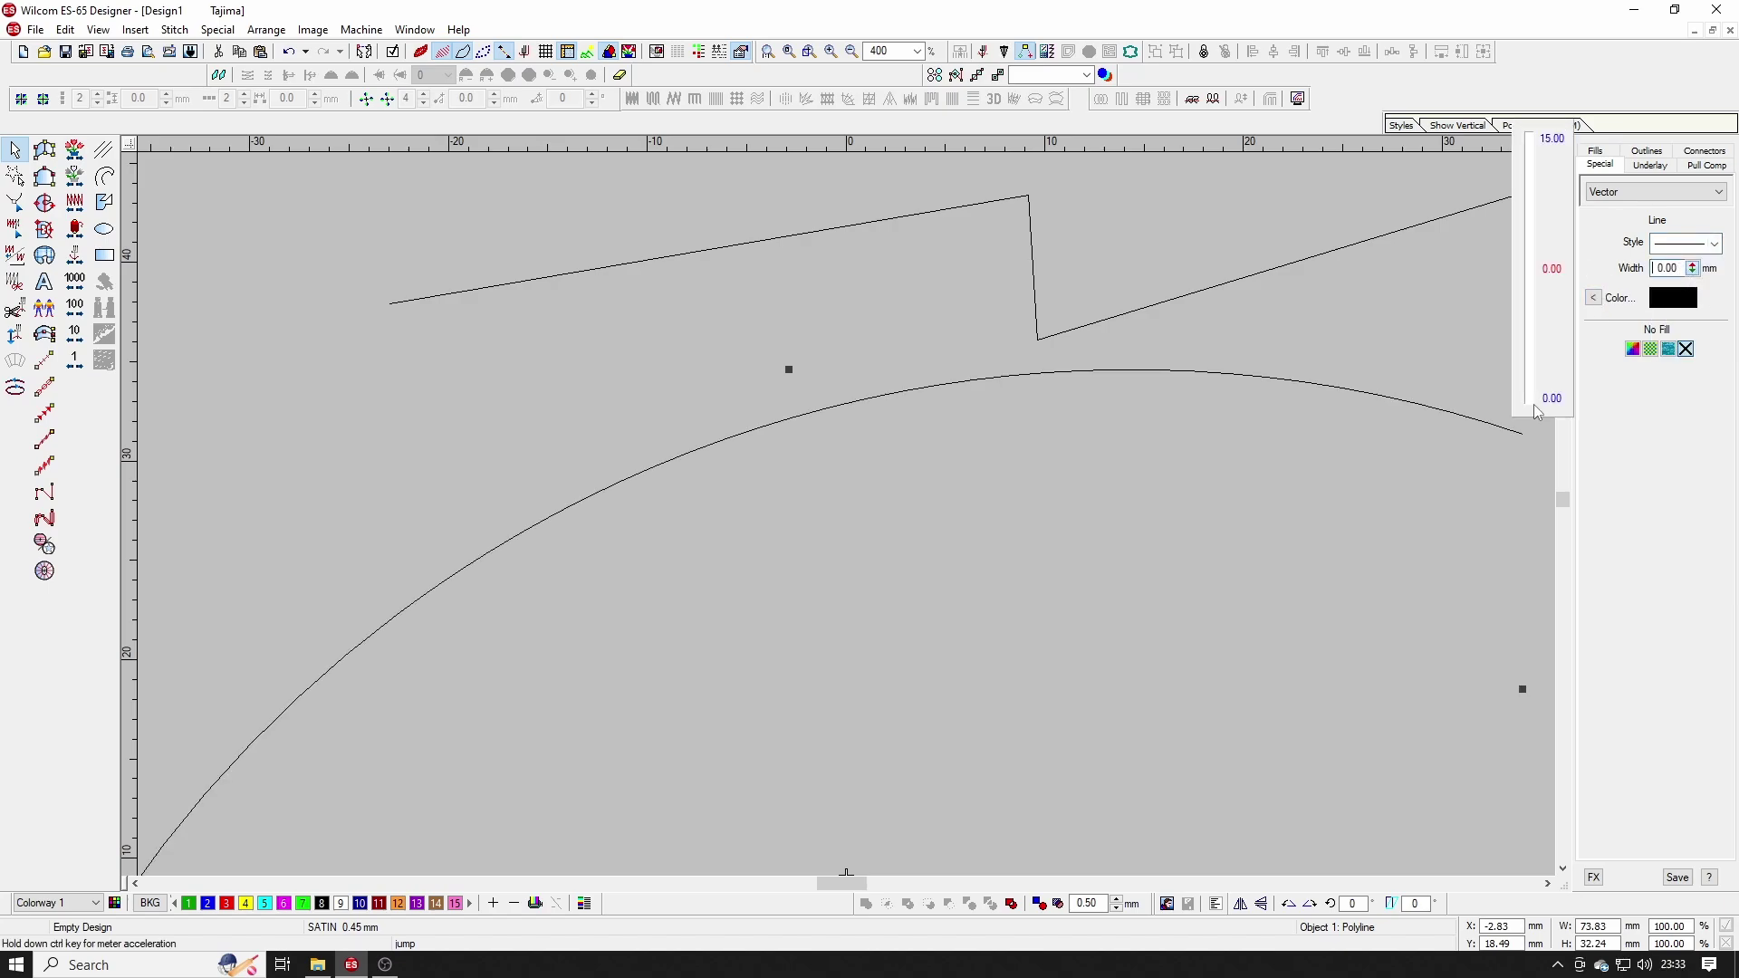
drag(1534, 404, 1530, 397)
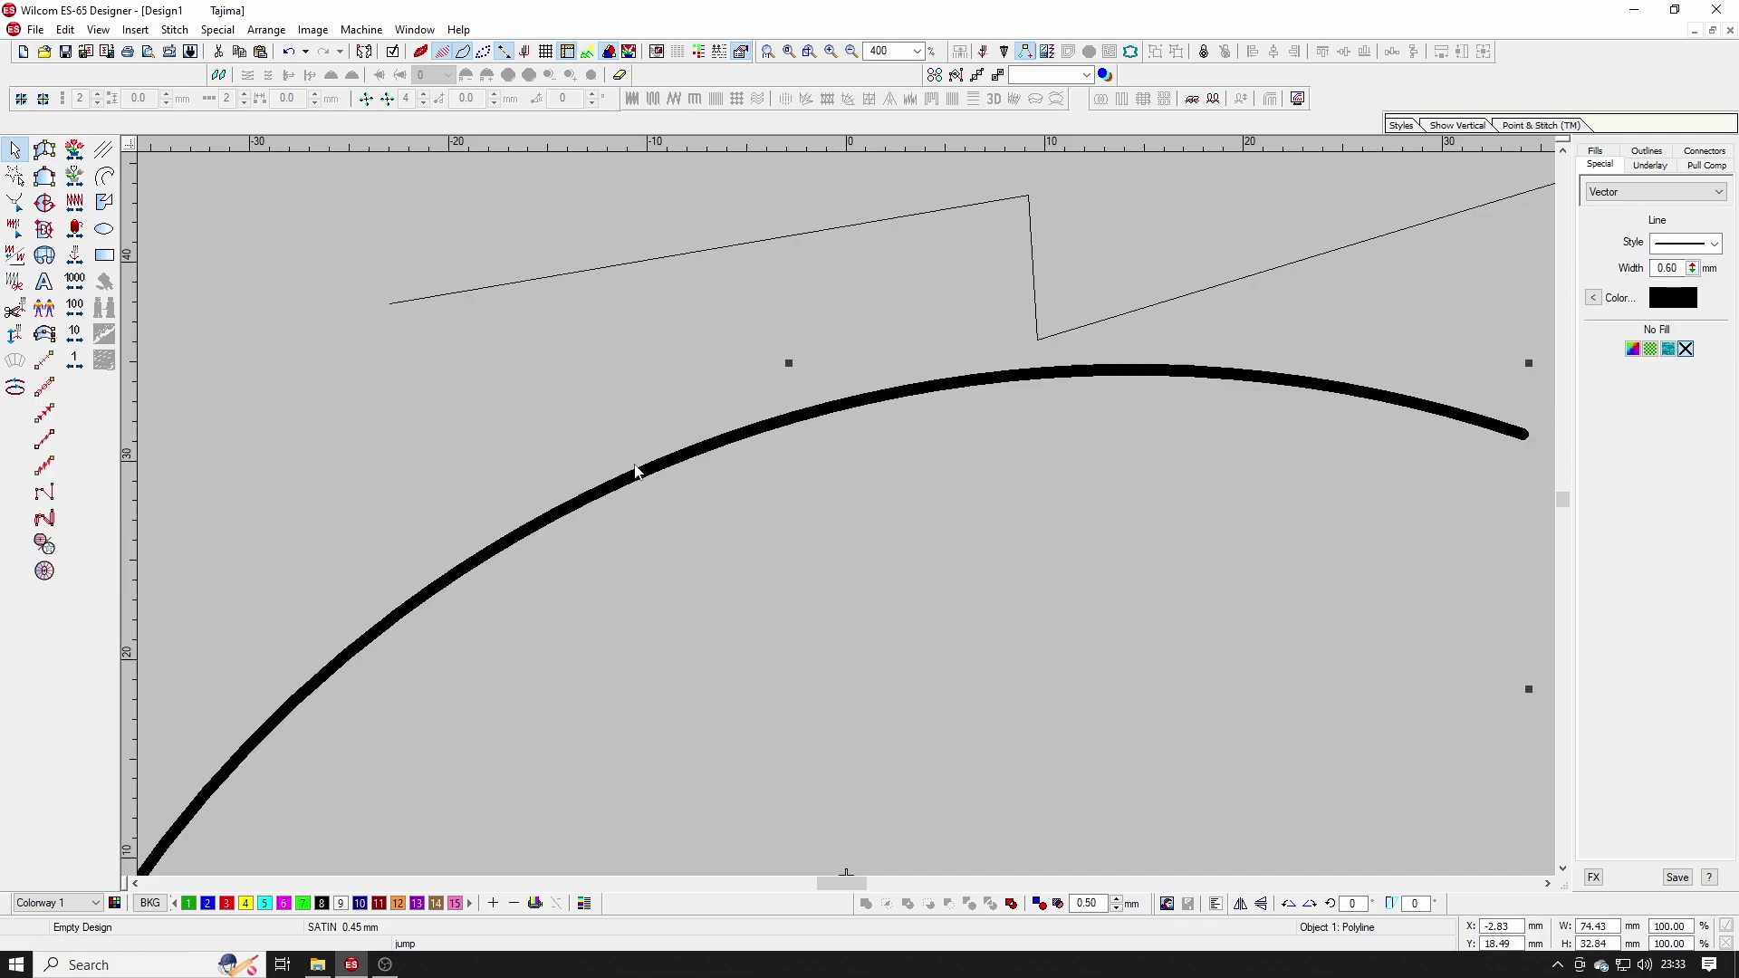
key(shift+z)
key(shift+z)
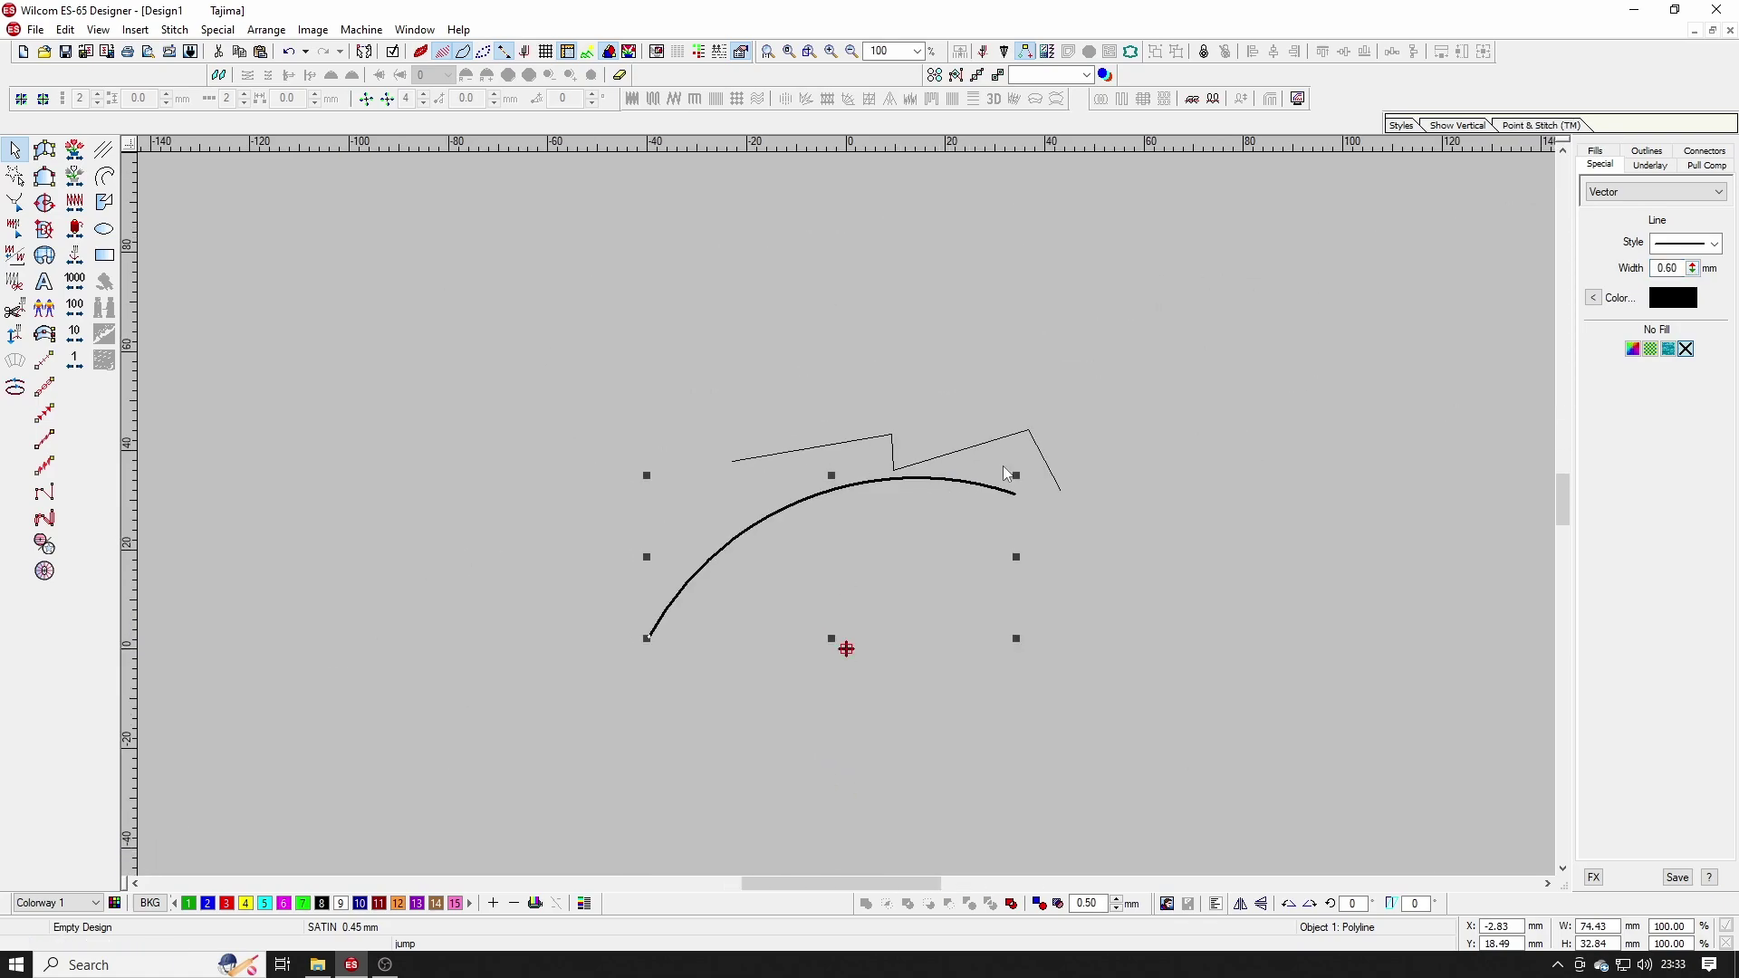
Step: Set the arc's line width to 2 mm
key(z)
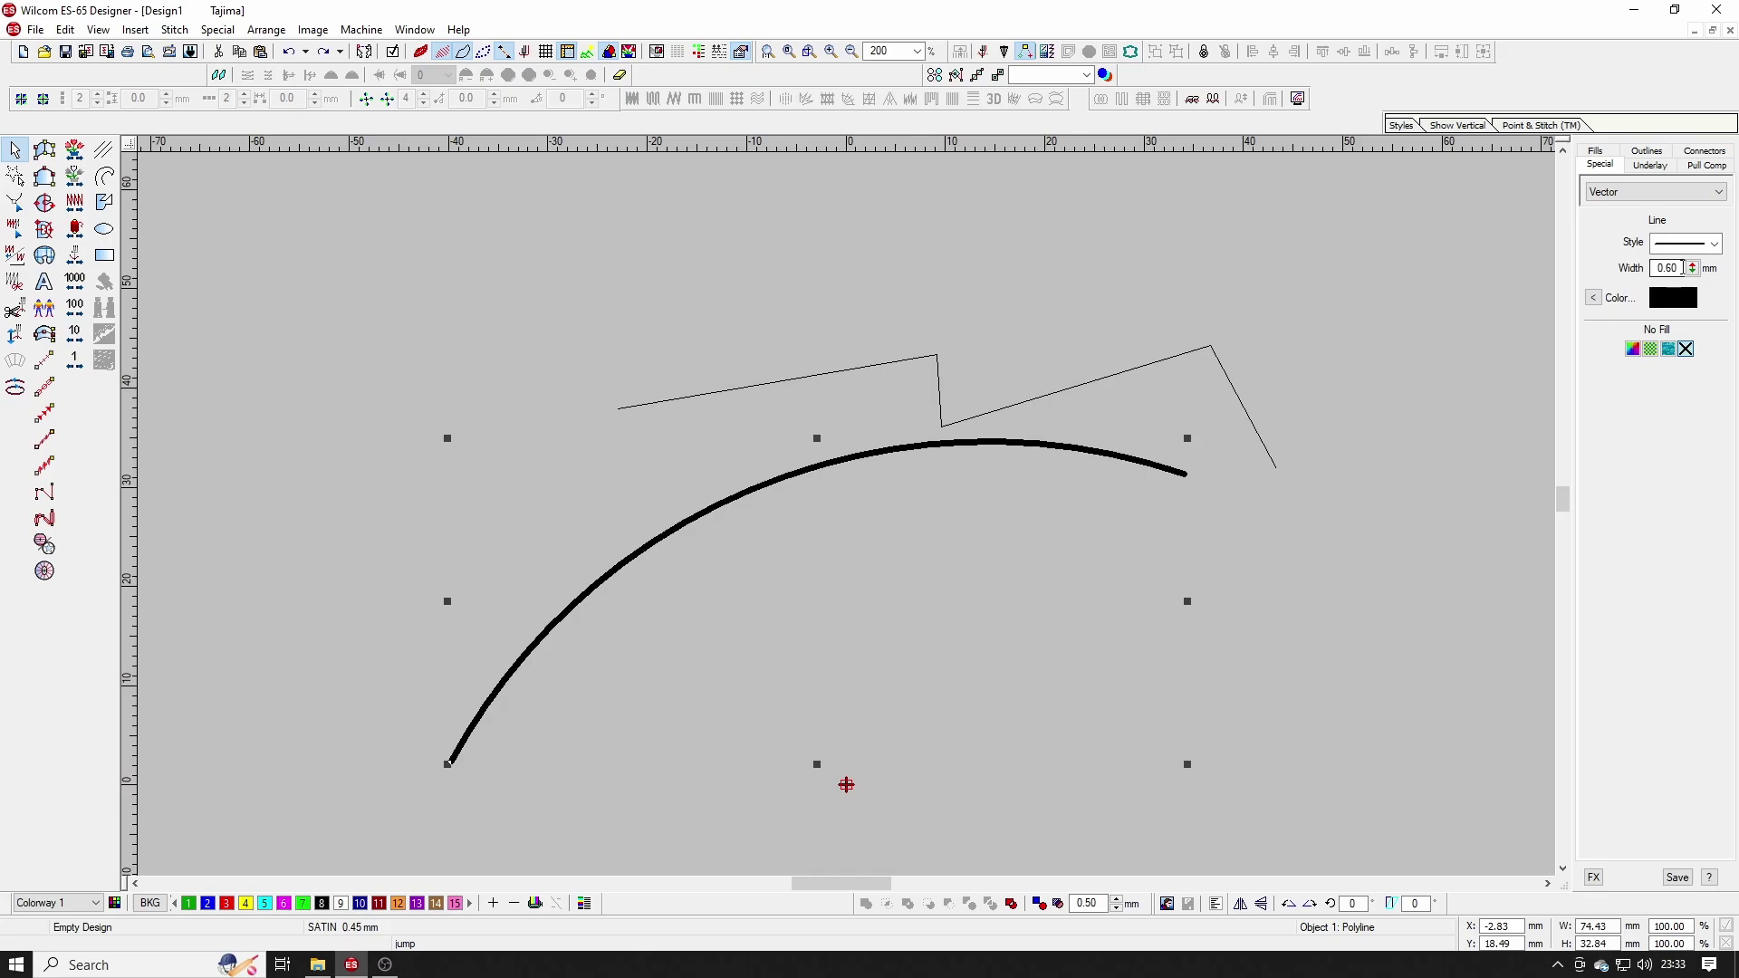
double_click(1683, 267)
text(2)
key(Return)
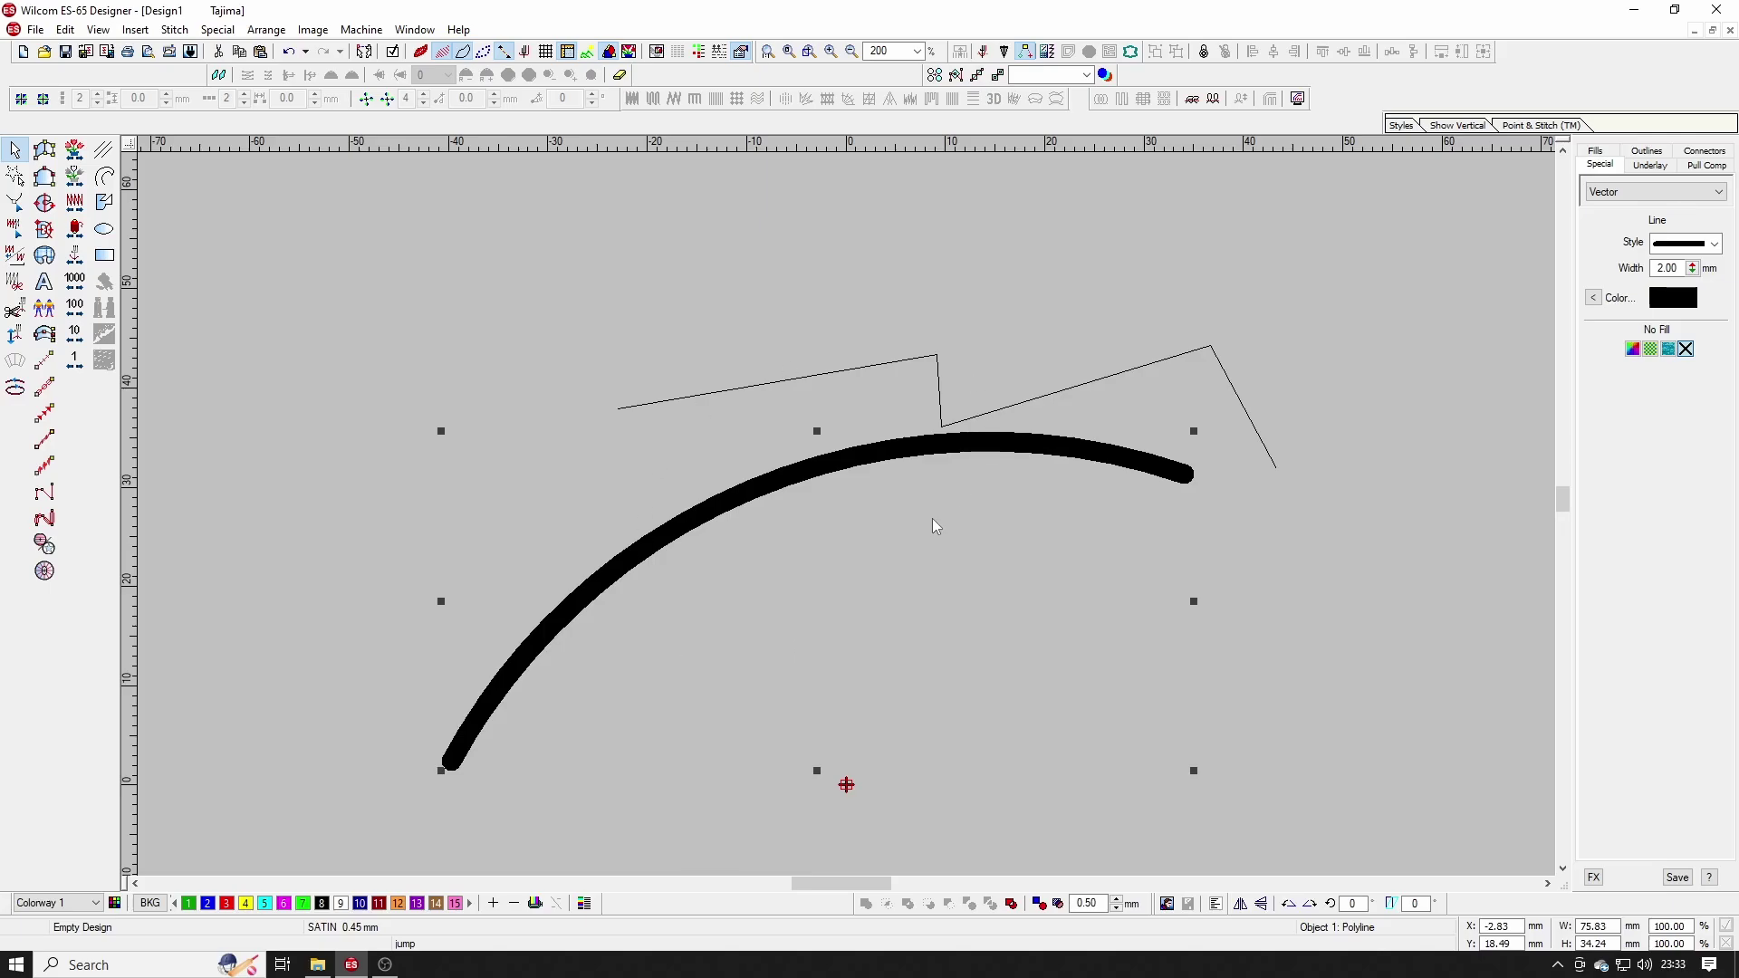
Step: Set the arc's line color to the basic pink with red 255, green 0, blue 128
click(1594, 297)
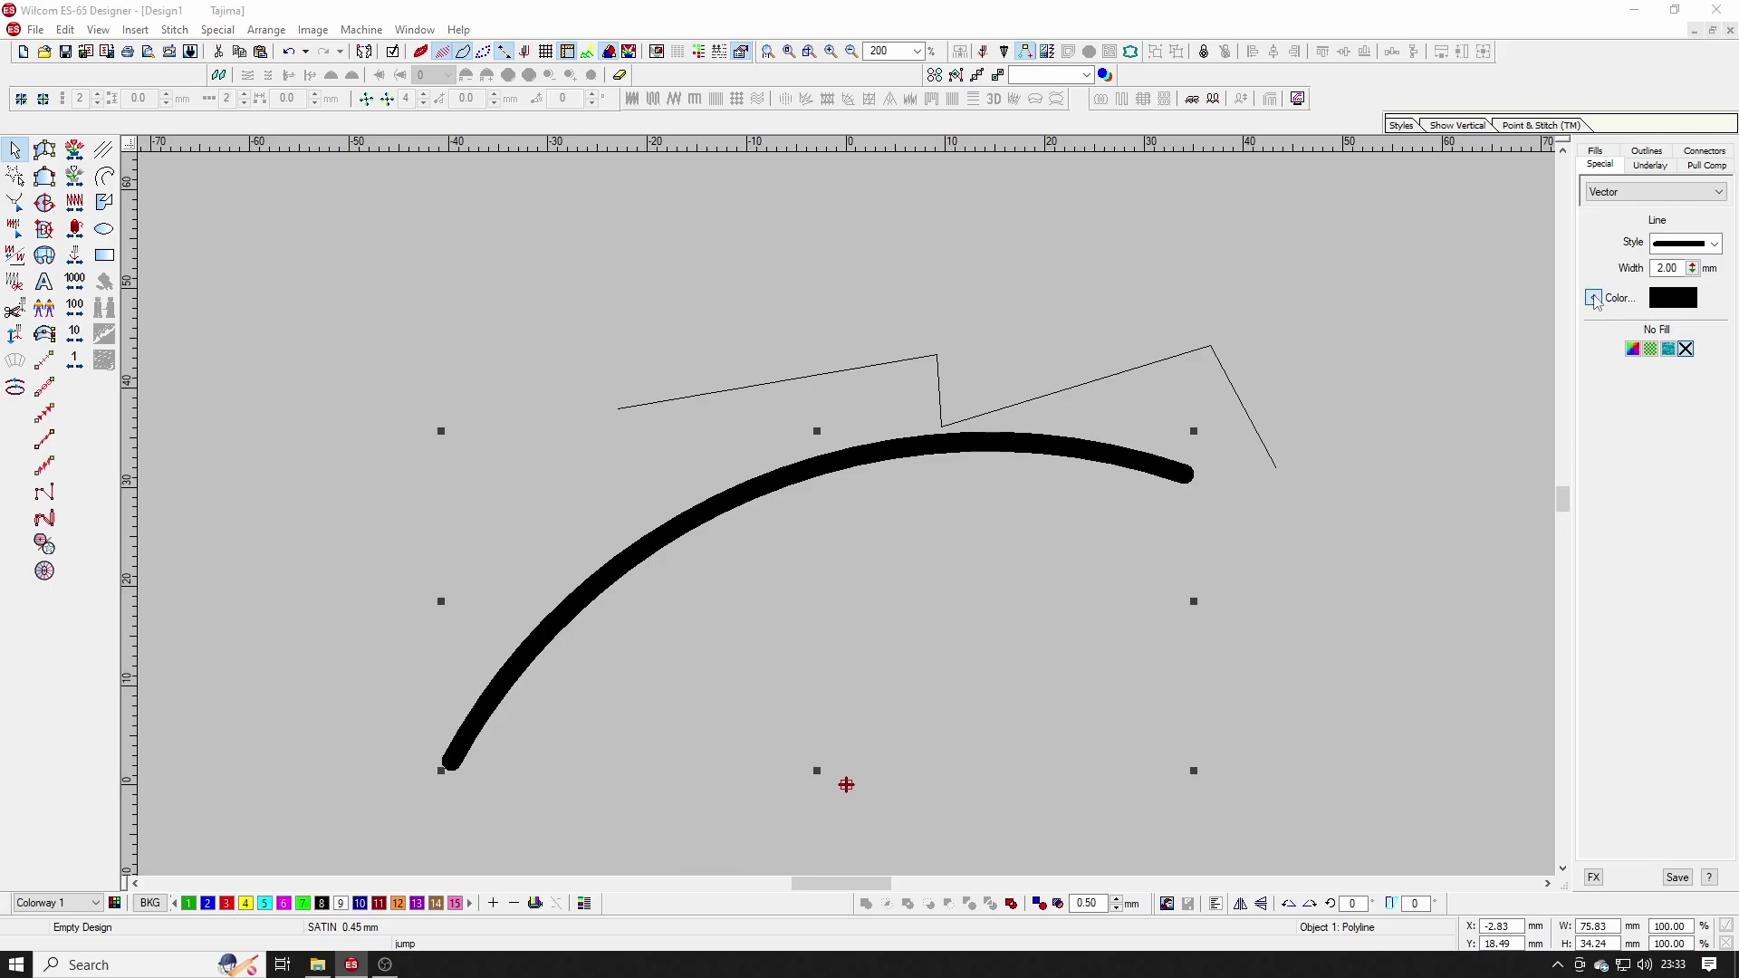
click(849, 422)
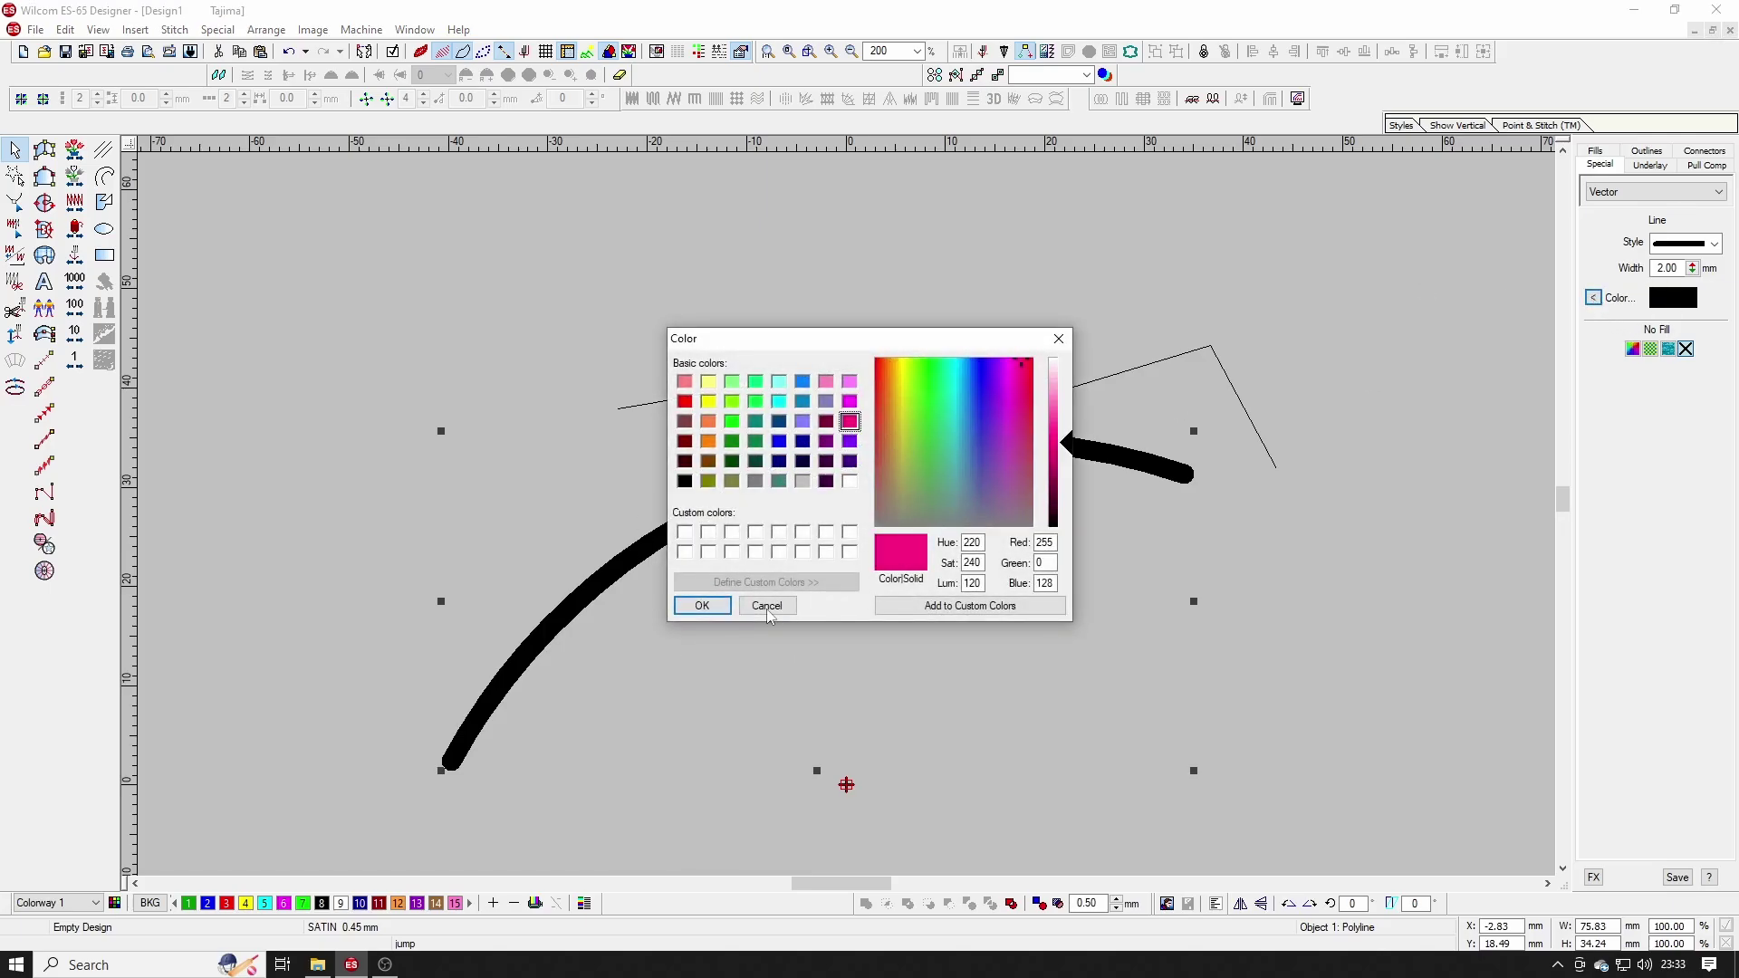
click(702, 606)
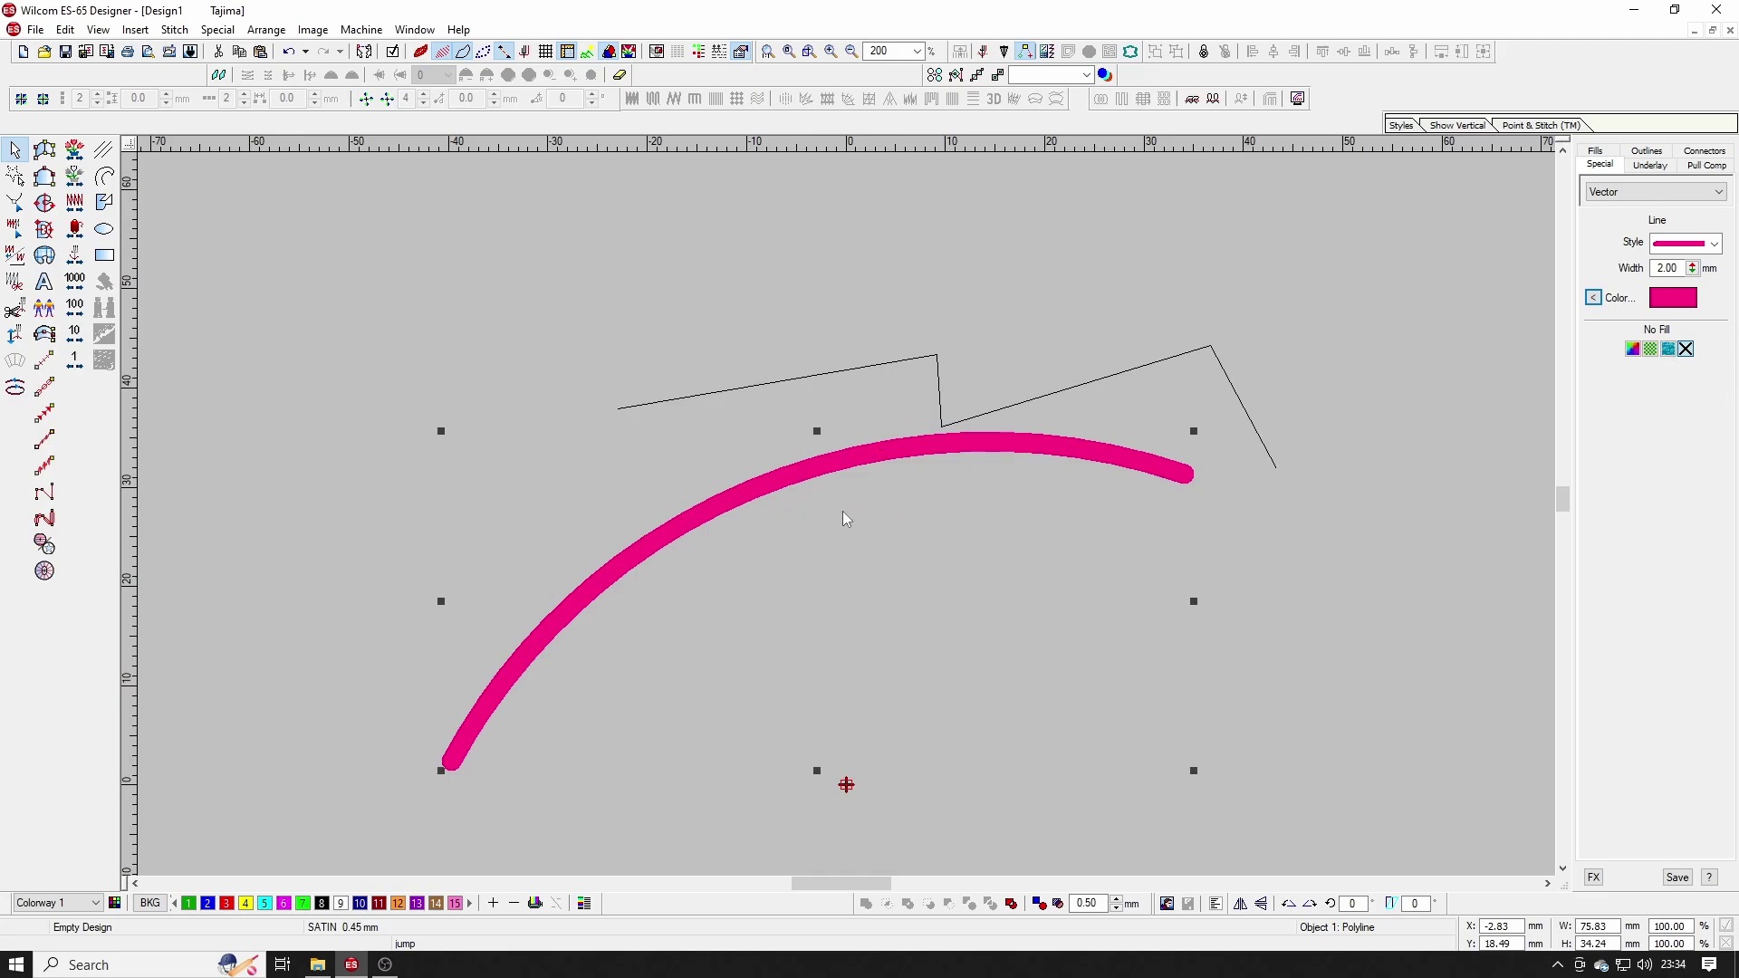
Step: Try a bitmap fill on the arc and return it to no fill
click(1651, 350)
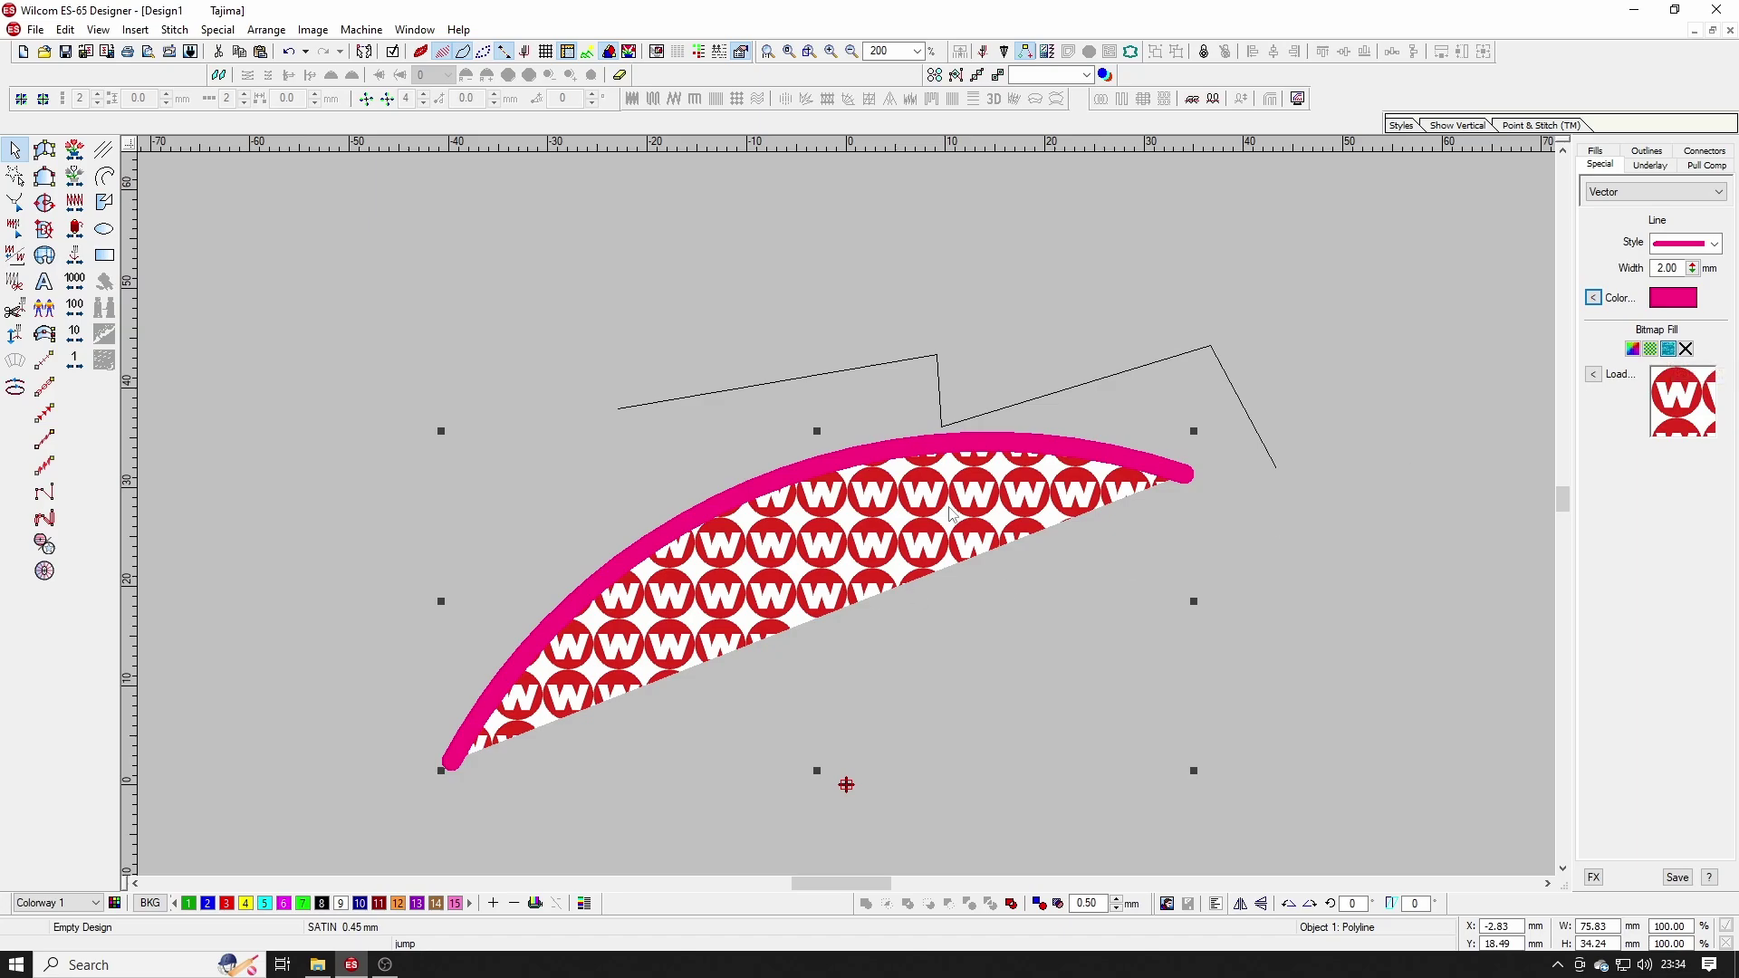
click(1686, 350)
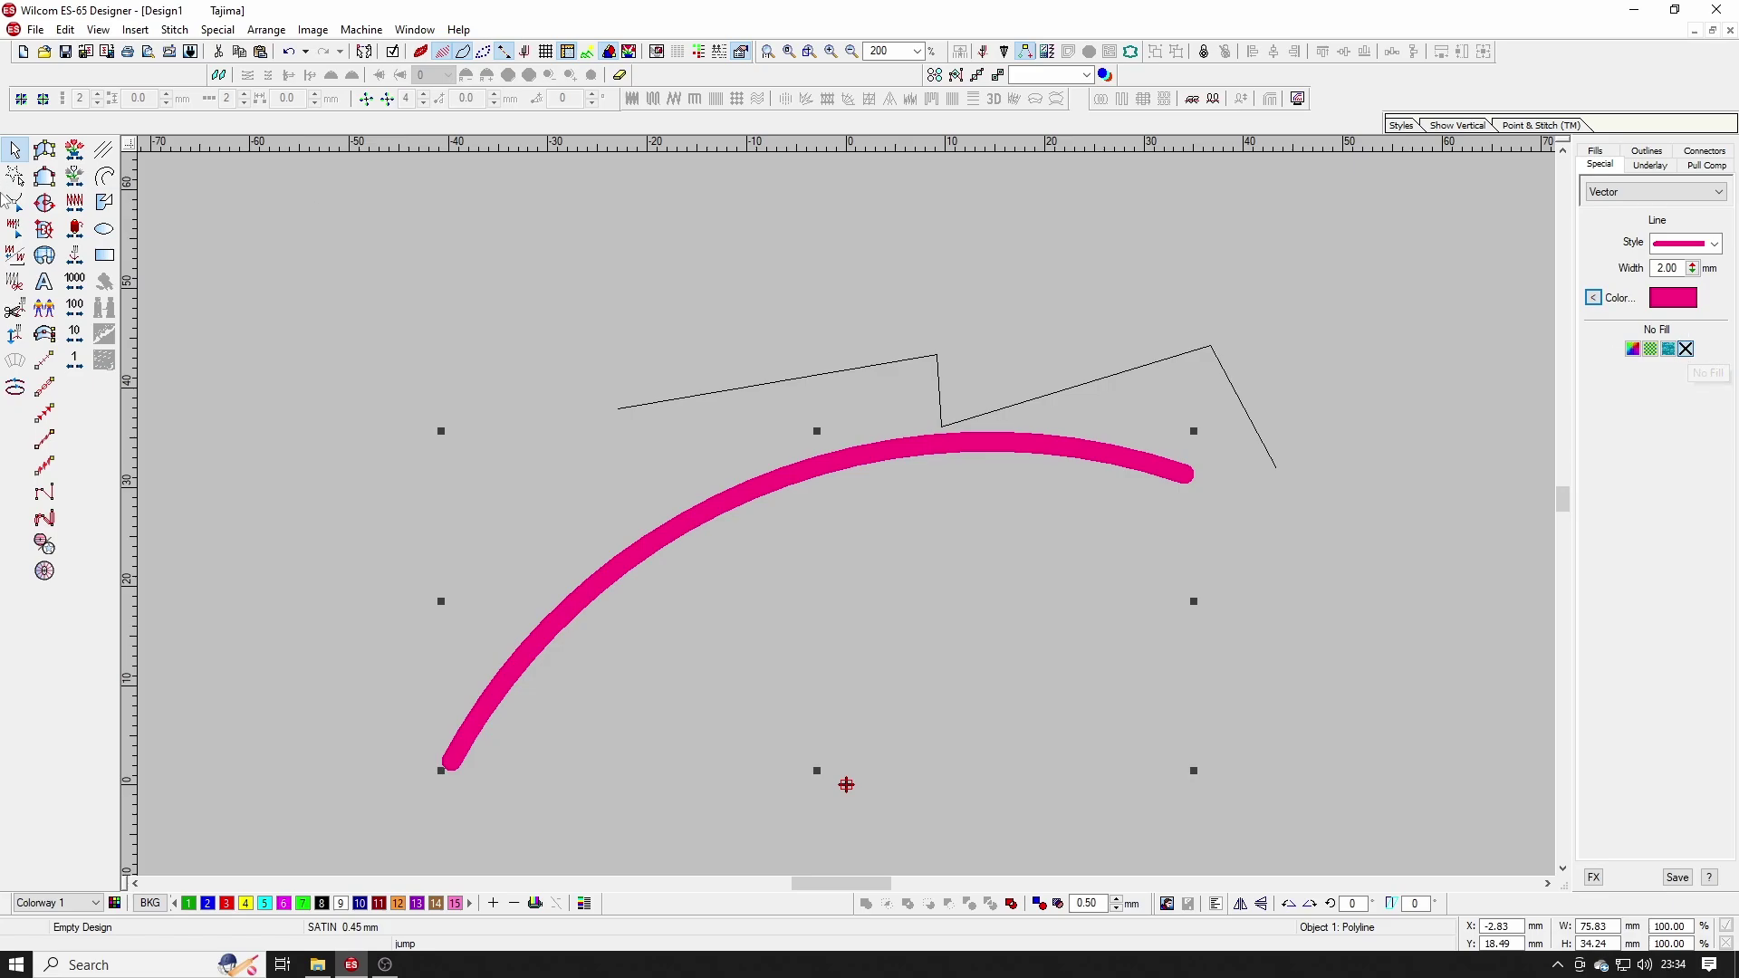
Step: Draw a vector circle about 35 mm in diameter overlapping the arc's right end
click(104, 229)
click(1061, 532)
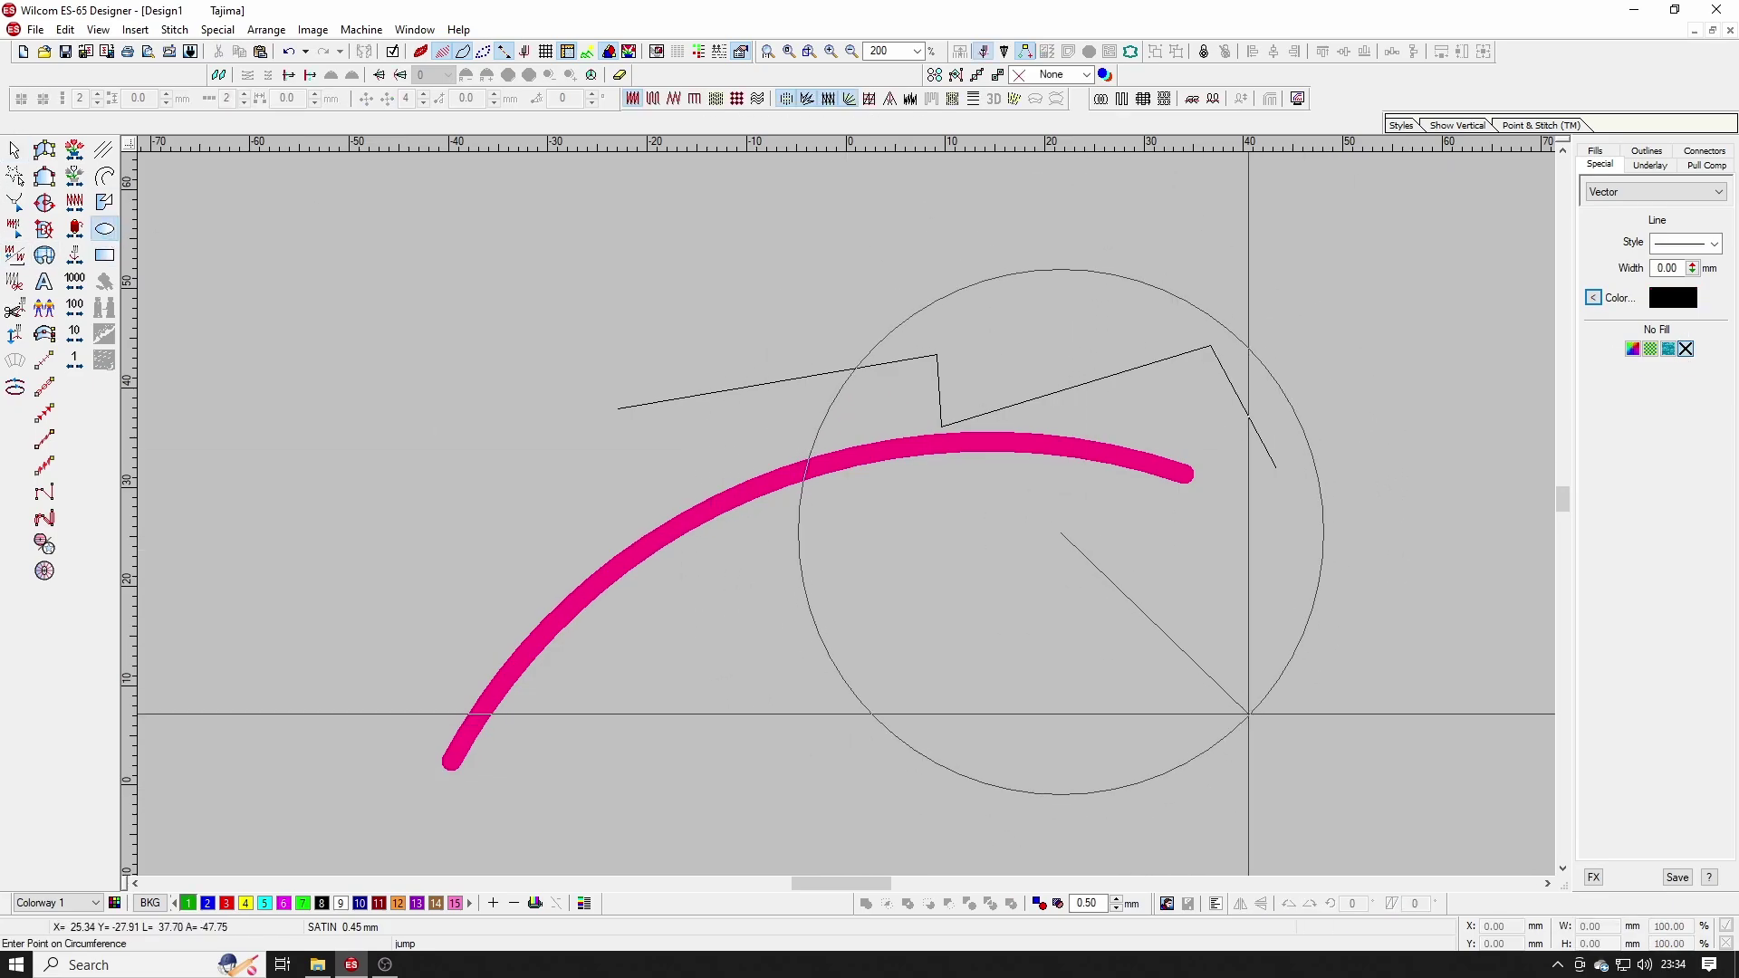
click(1172, 665)
key(Return)
click(1172, 666)
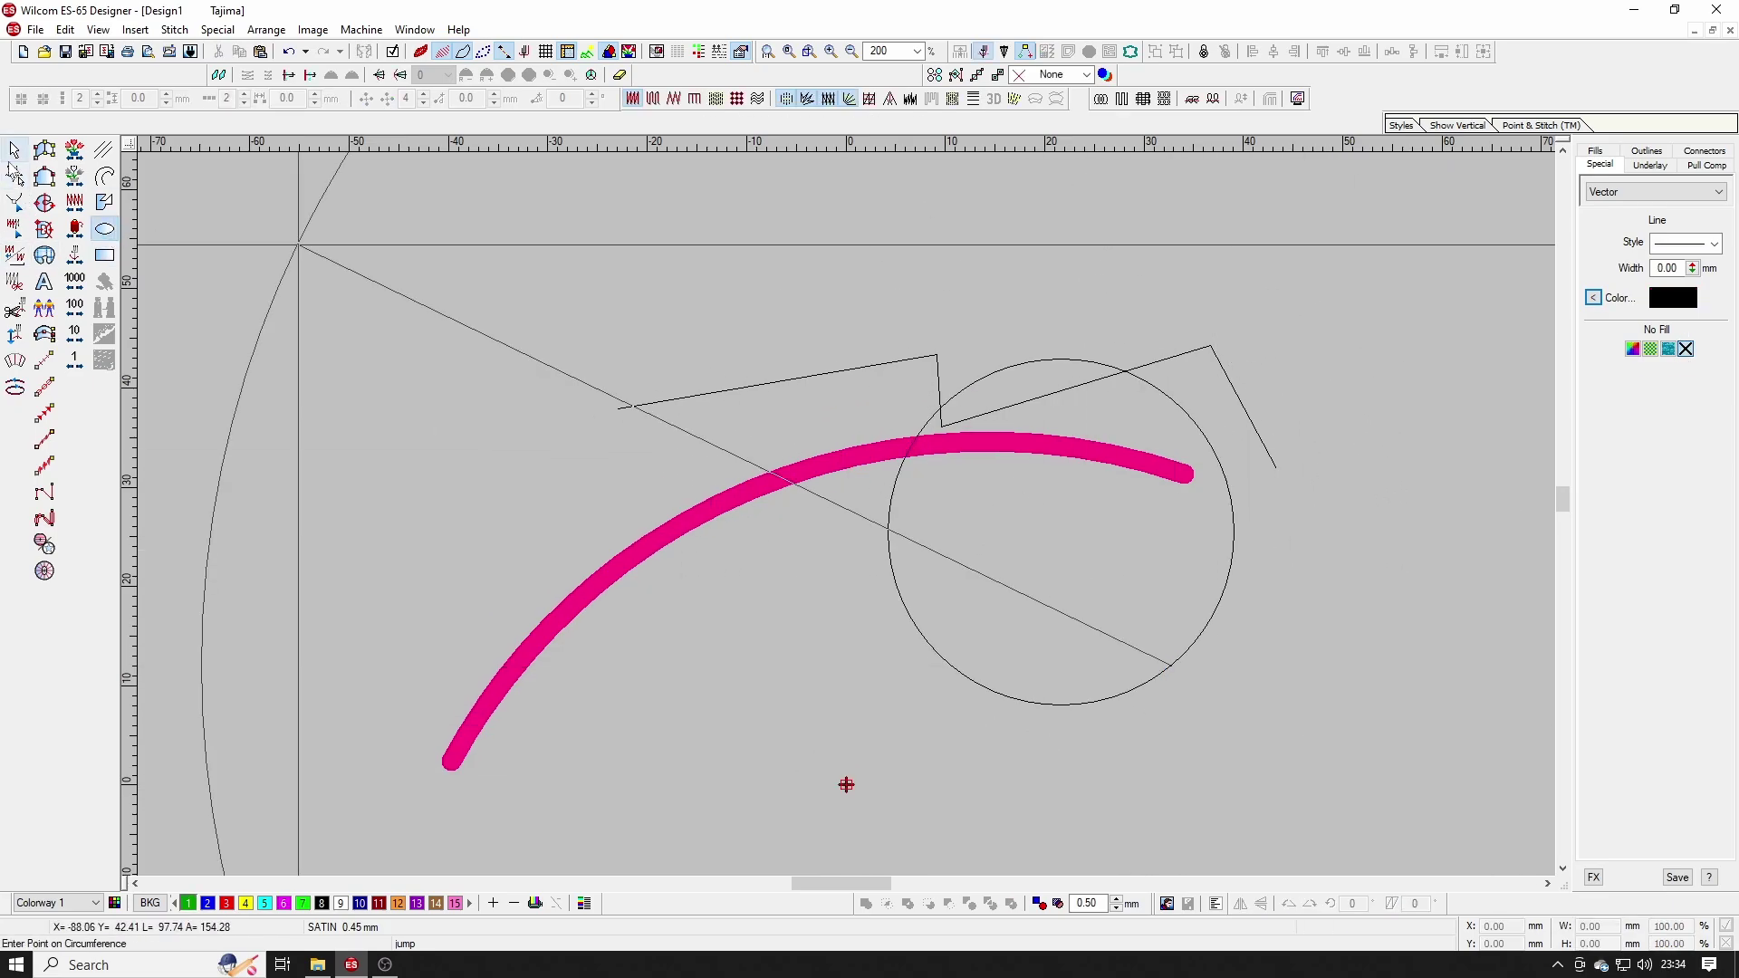
key(Return)
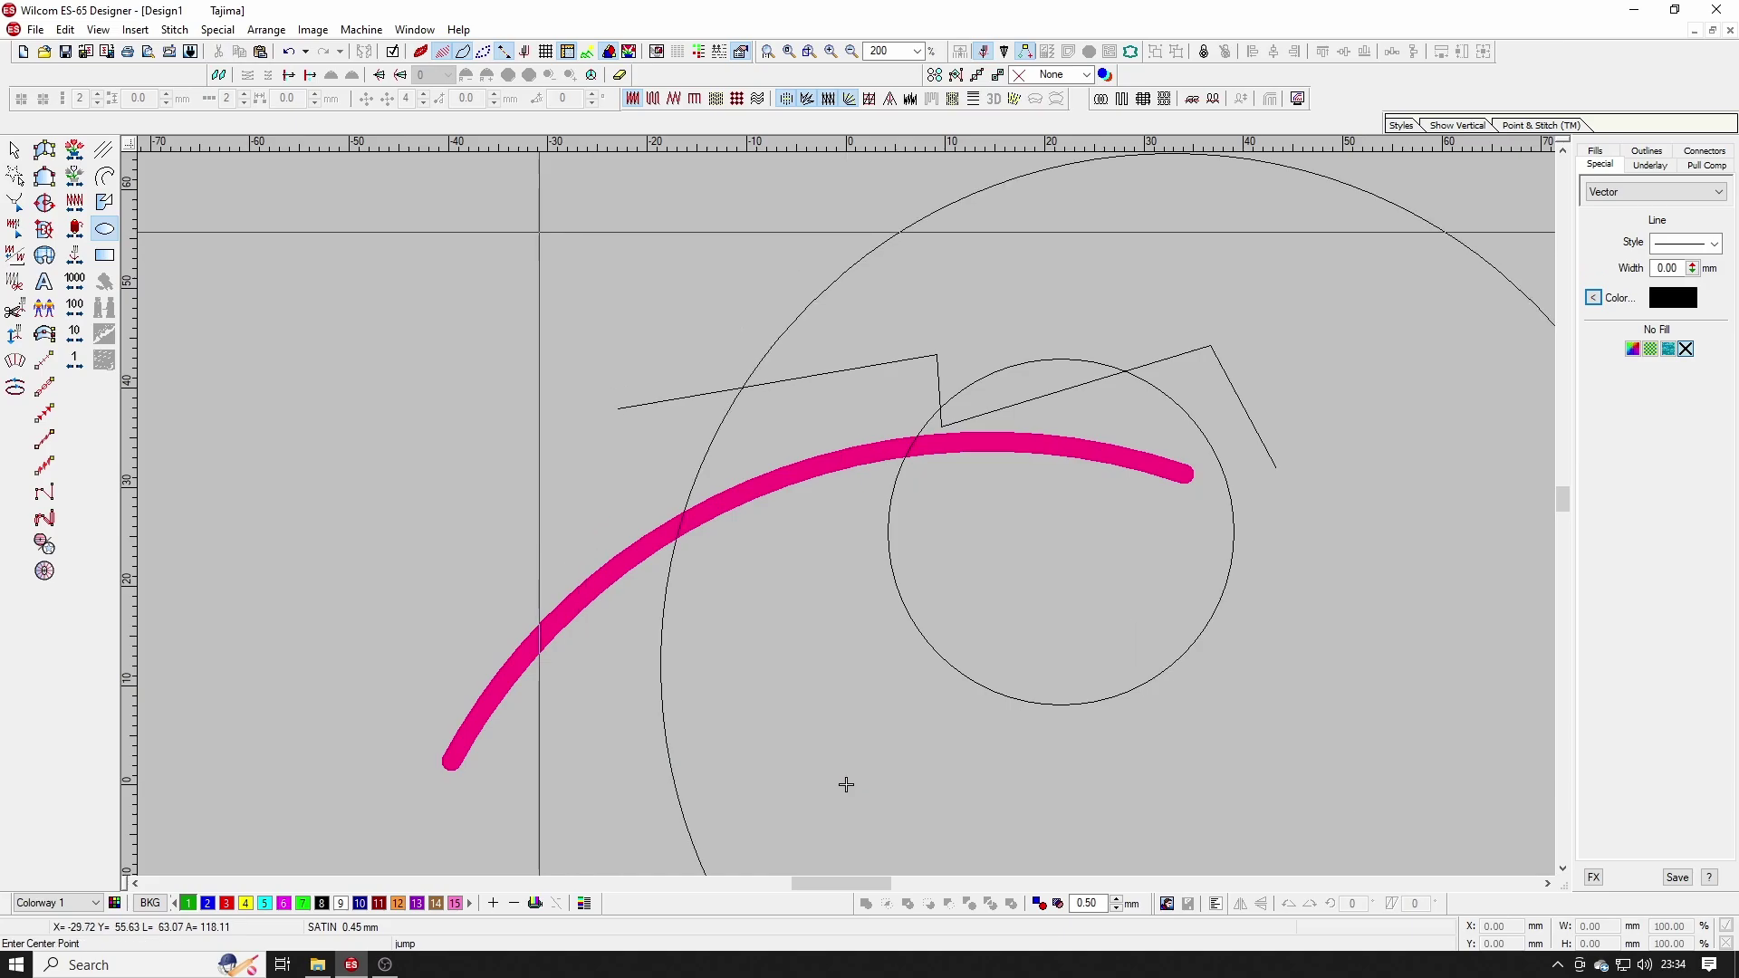
key(Escape)
scroll(1068, 388, down, 3)
key(shift+z)
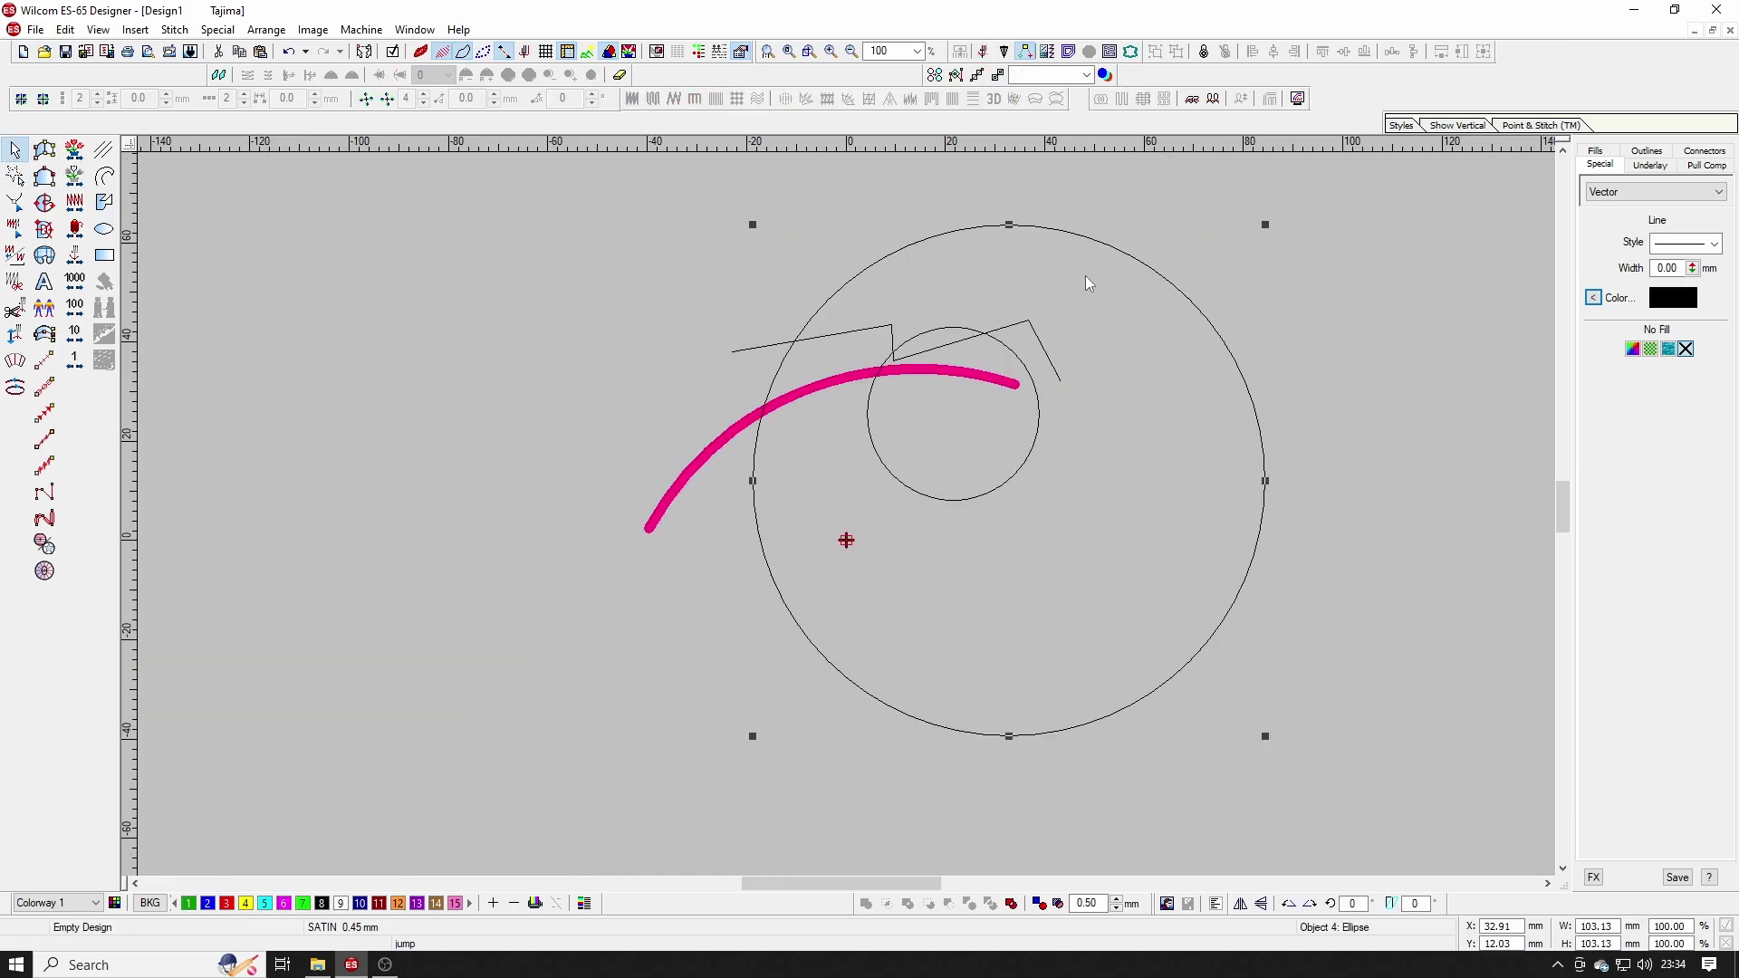
drag(1086, 275, 1431, 438)
key(Delete)
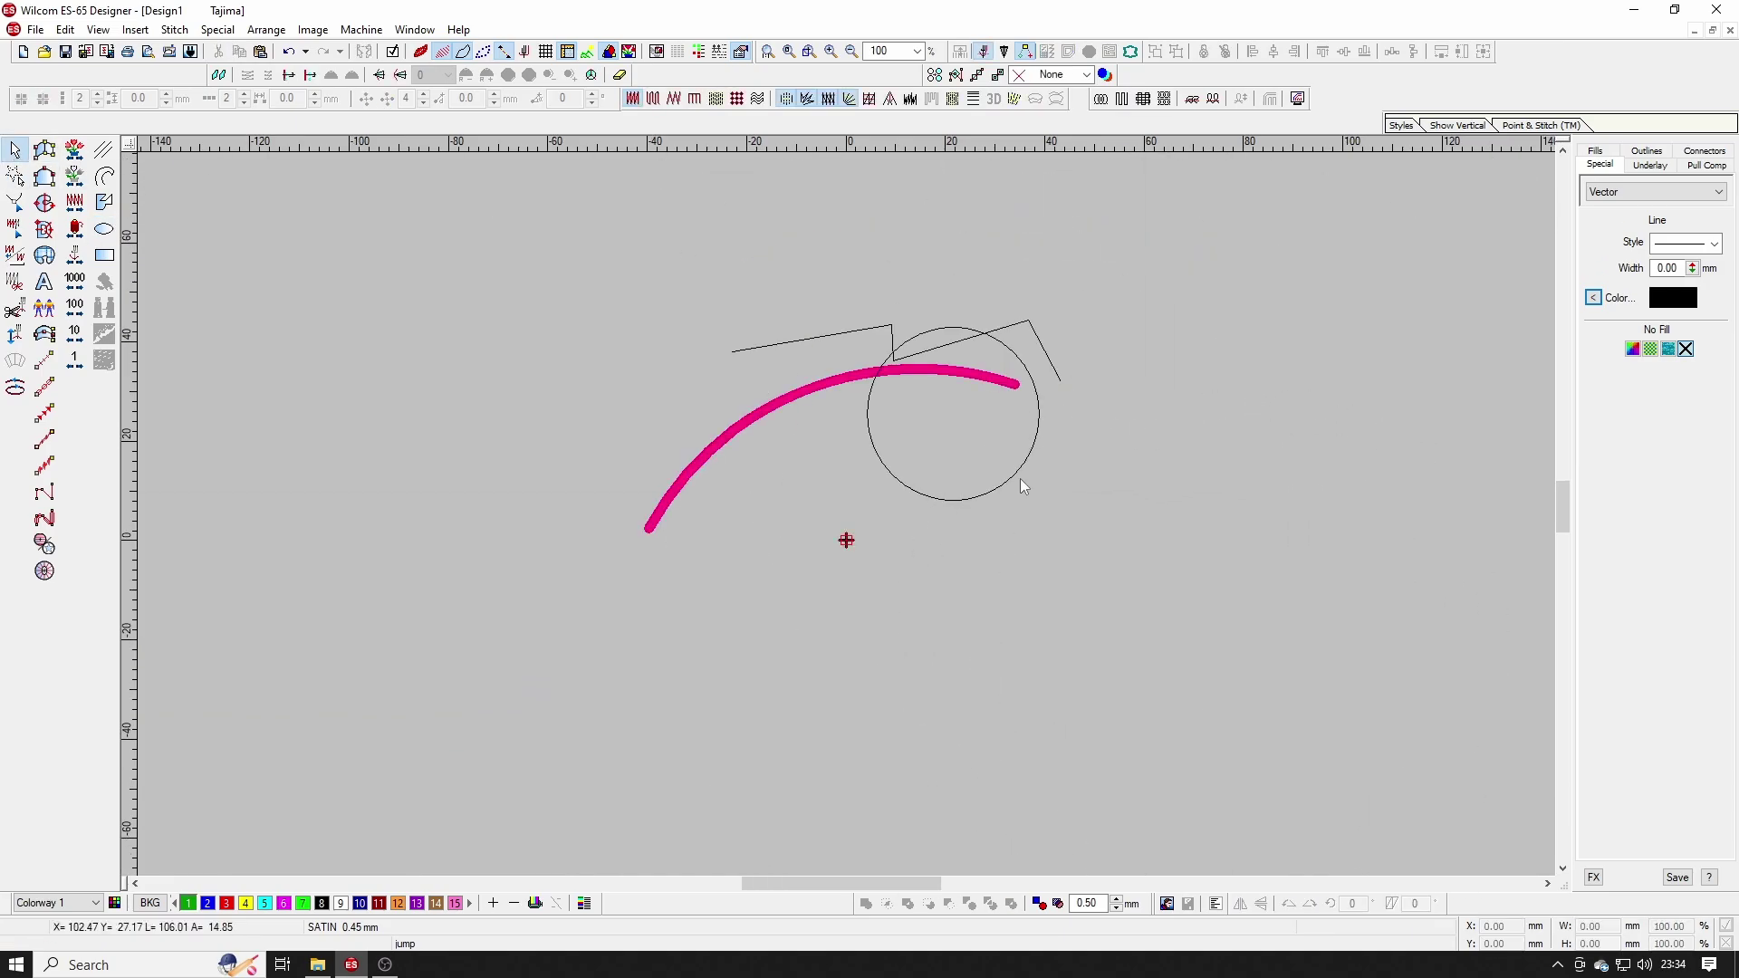
Step: Move the circle about 13 mm right and 26 mm down, clear of the arc
click(1030, 457)
drag(1029, 457, 1093, 584)
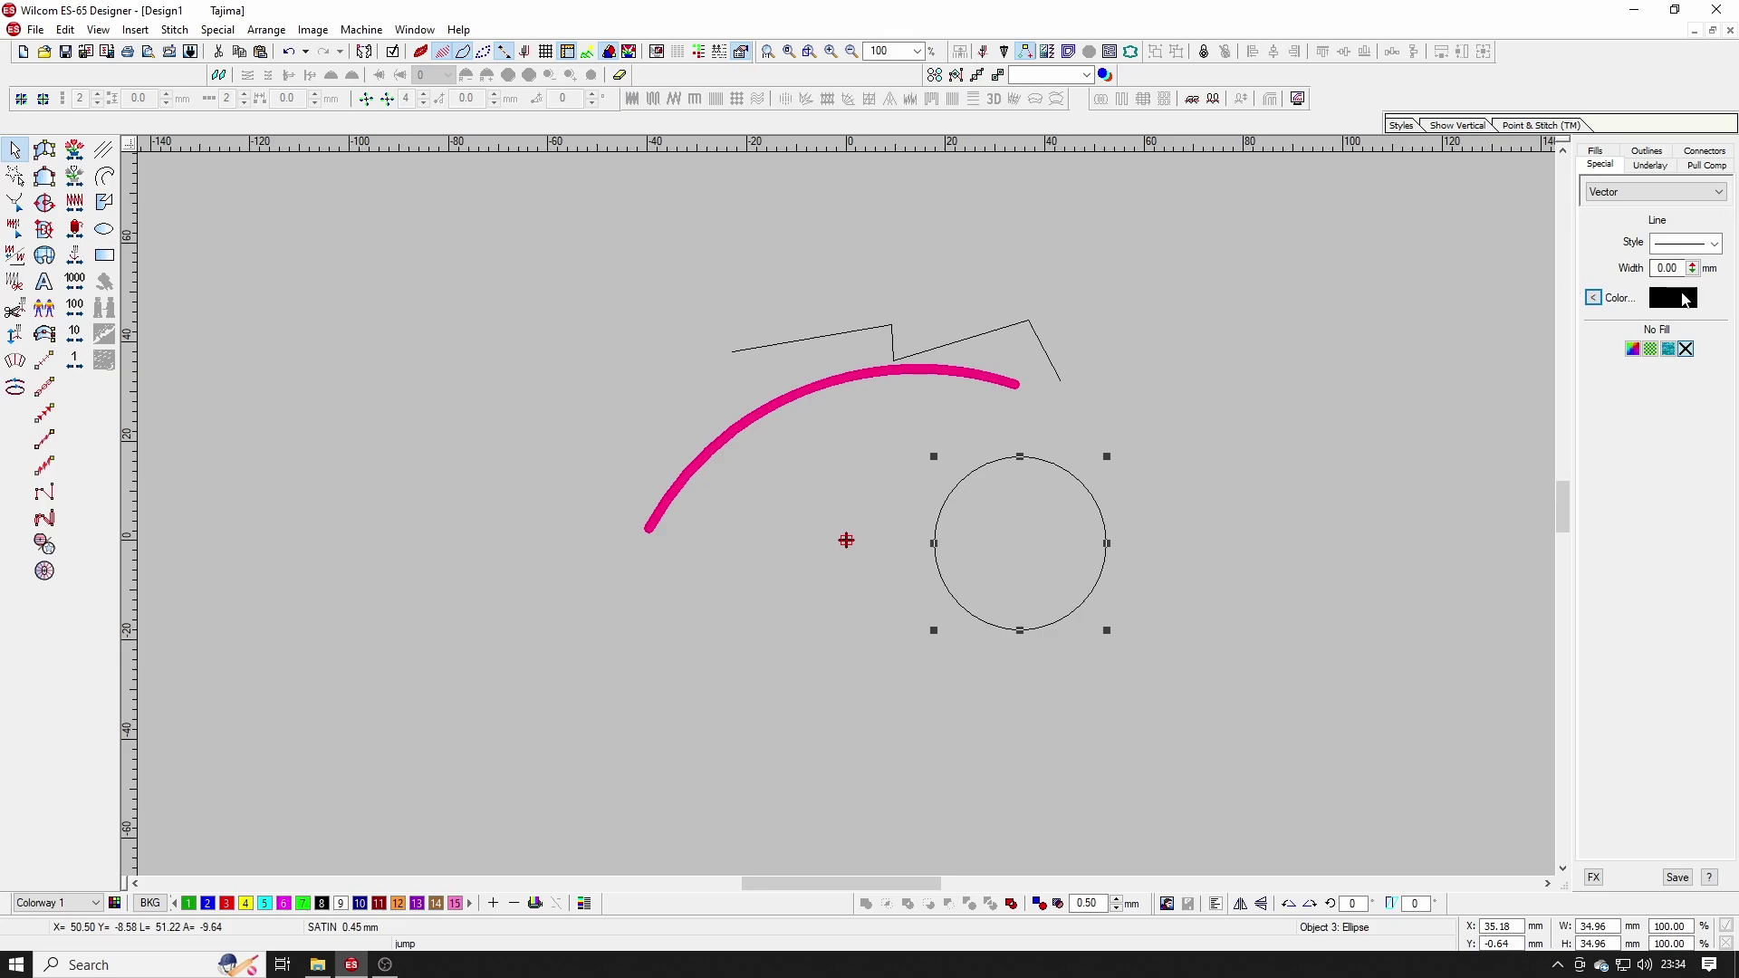
Step: Set the circle's line color to the bright magenta among the basic colors
click(1593, 299)
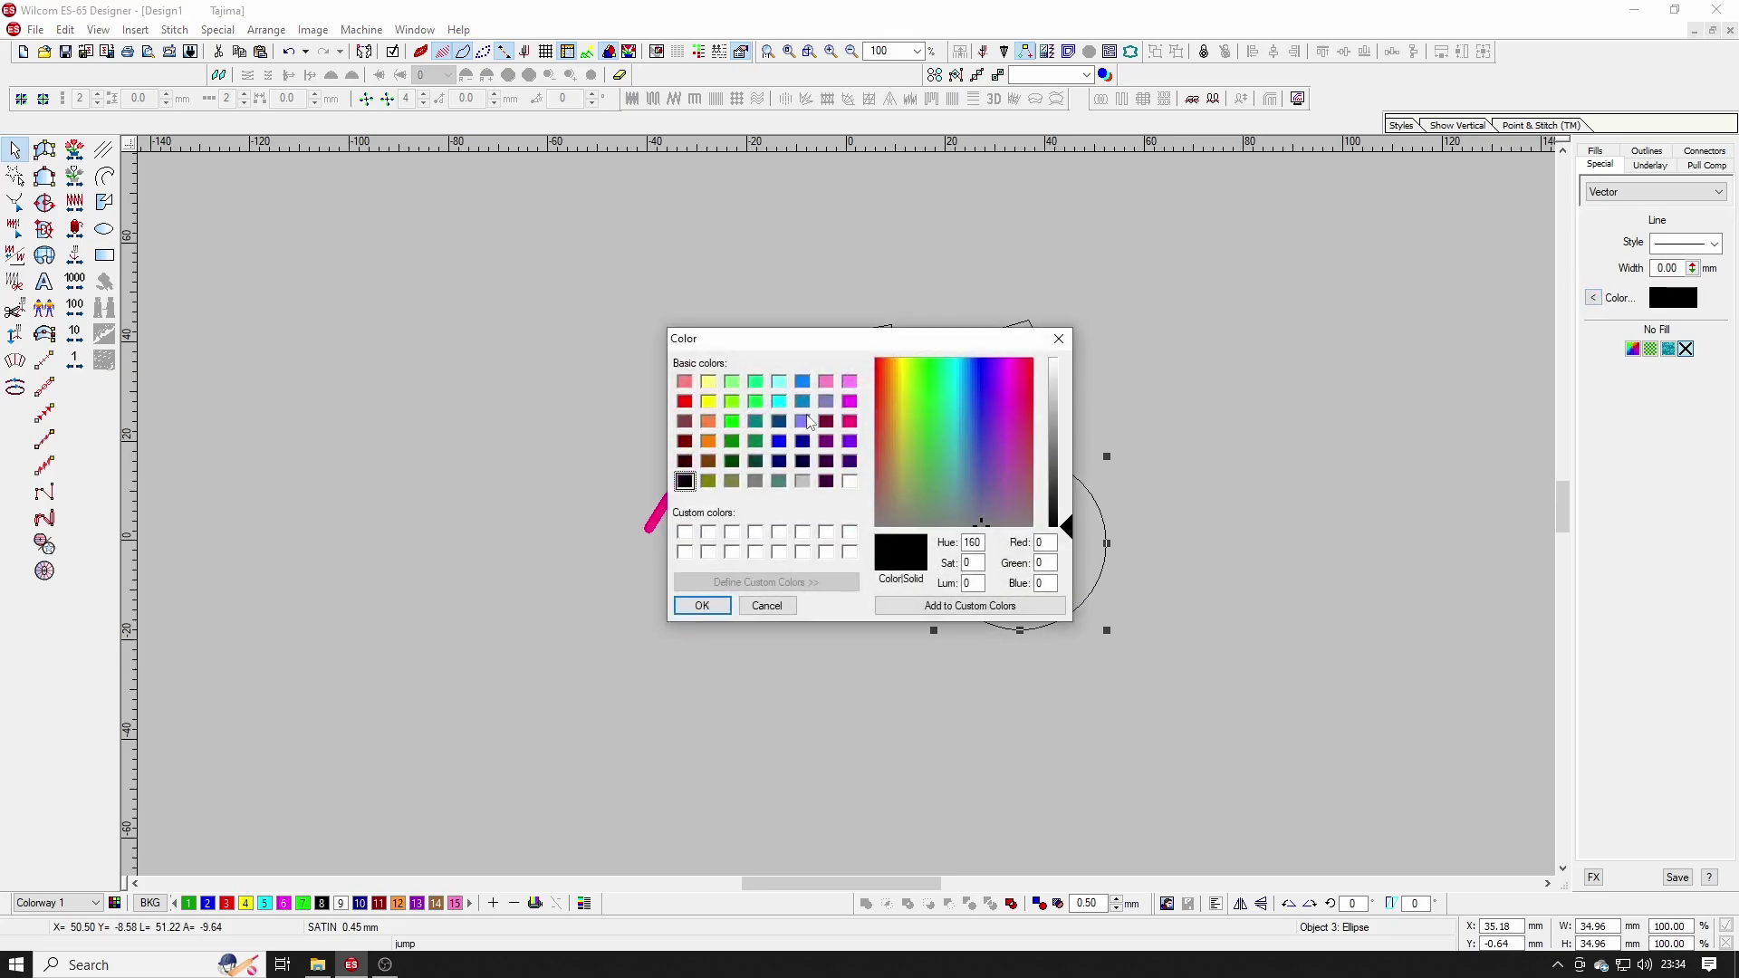
click(850, 402)
click(702, 605)
Step: Give the circle a solid fill in the basic orange with red 255, green 128, blue 64
key(z)
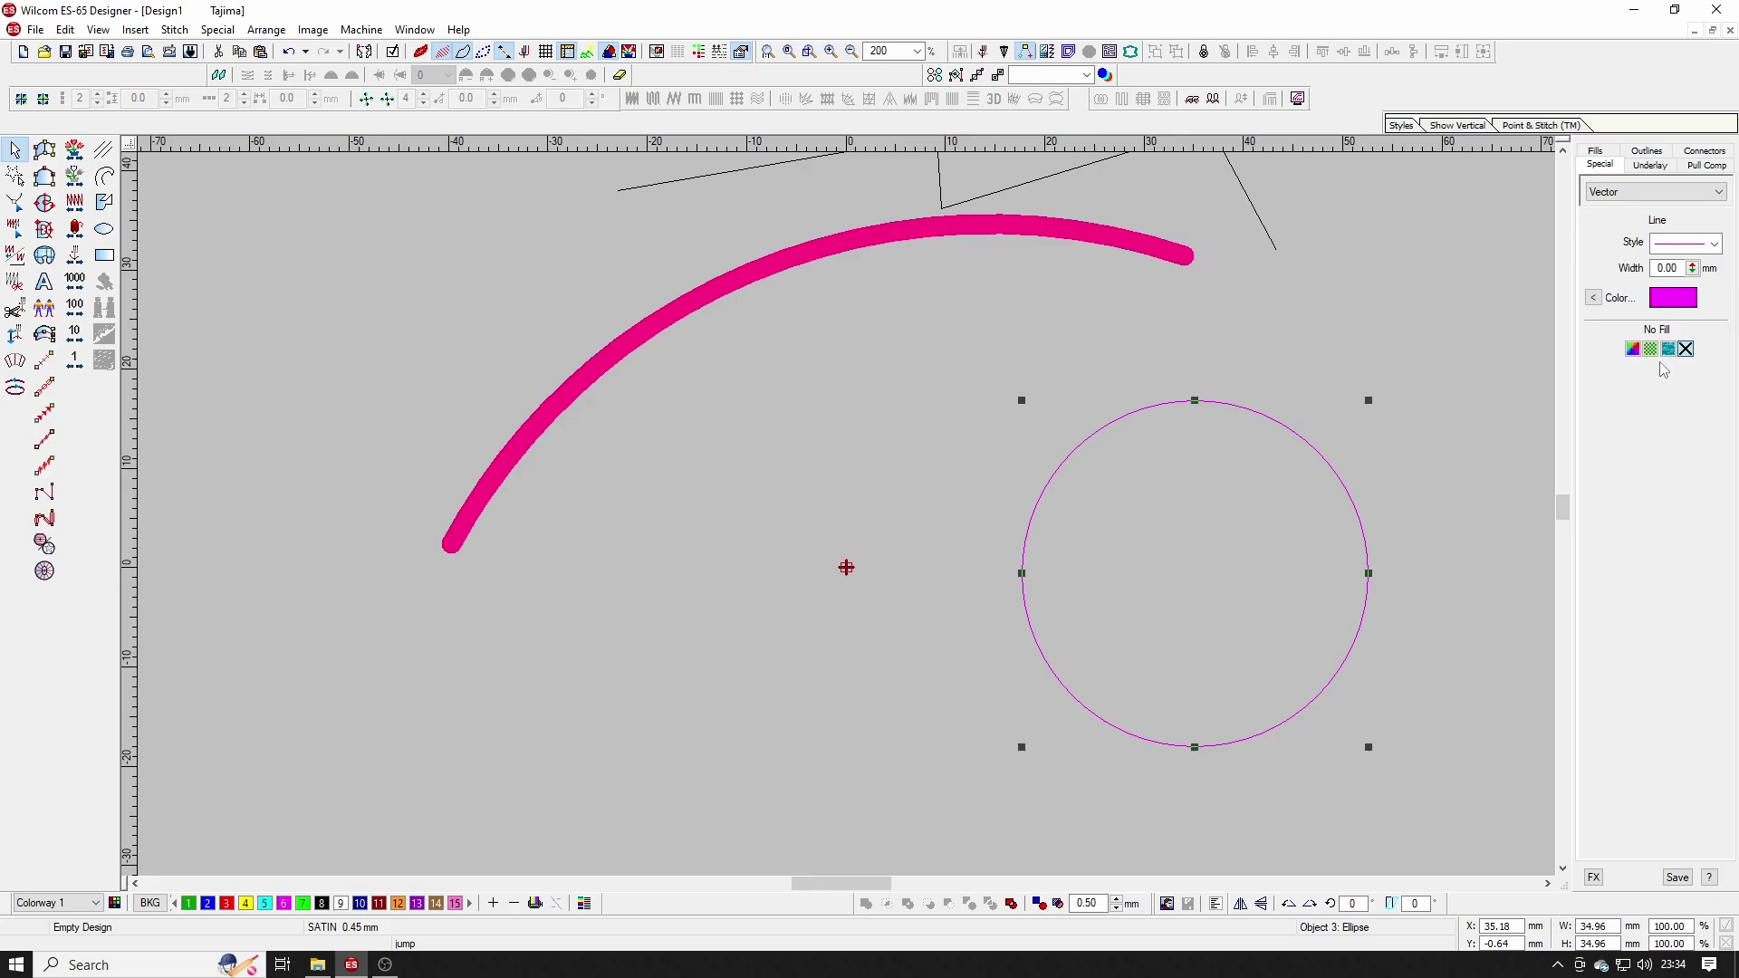
click(1633, 349)
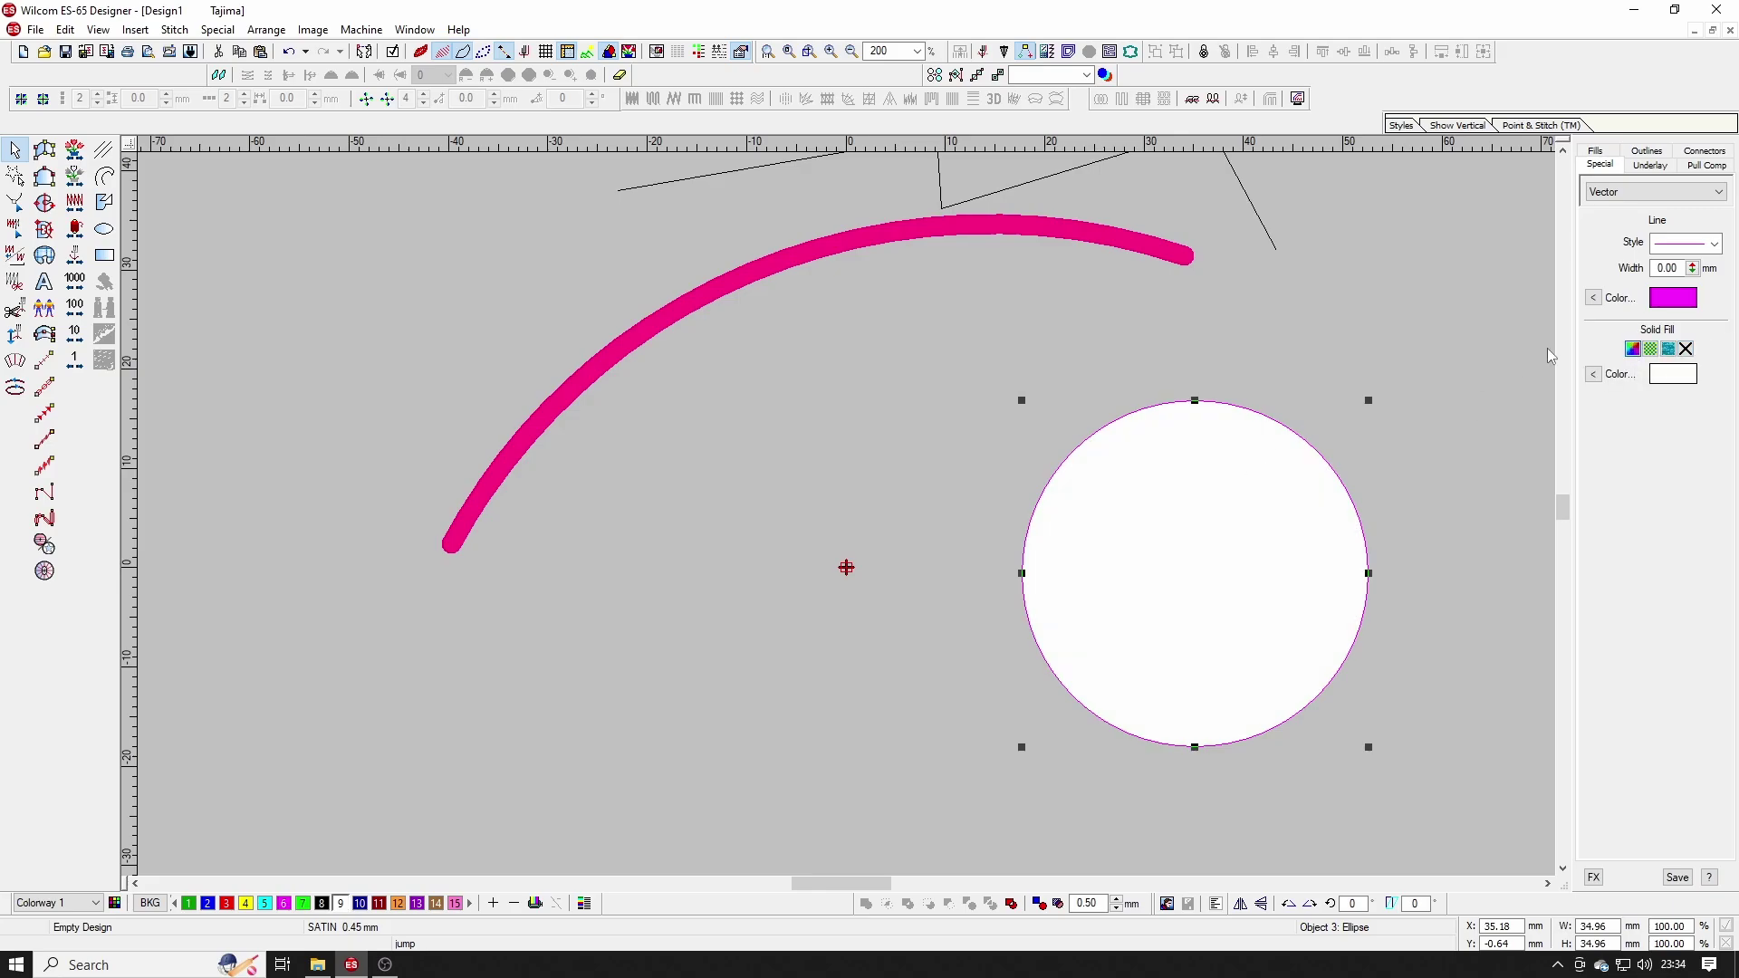
click(1594, 376)
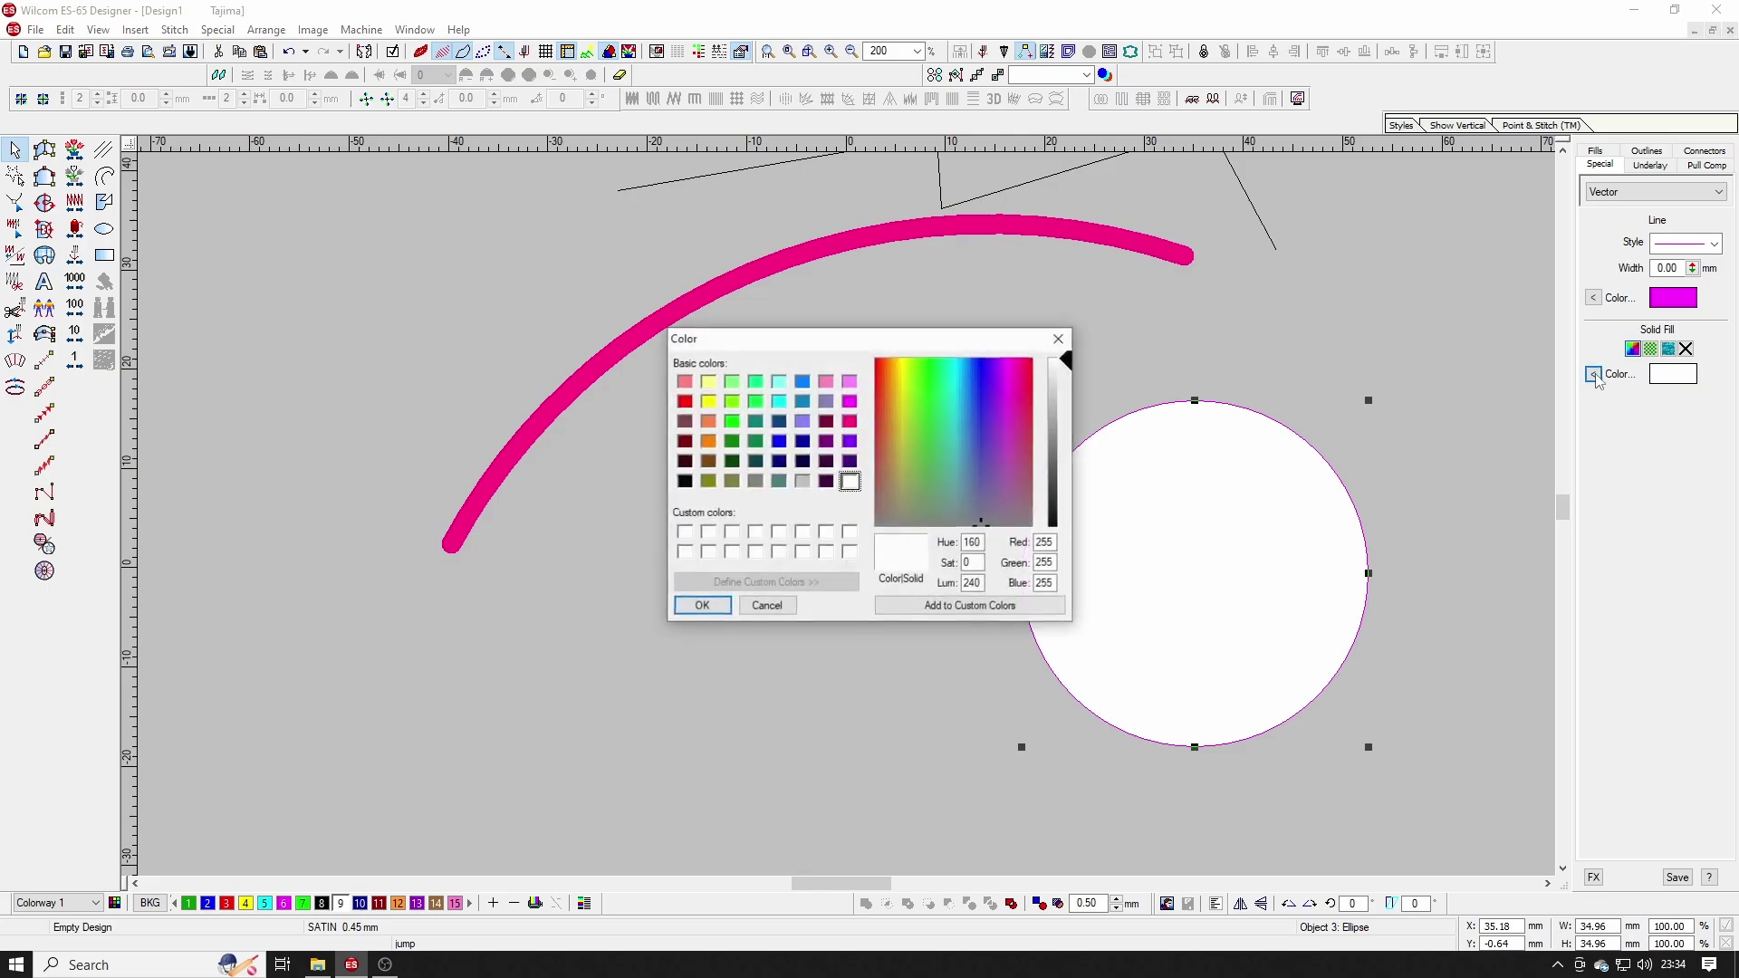
click(710, 422)
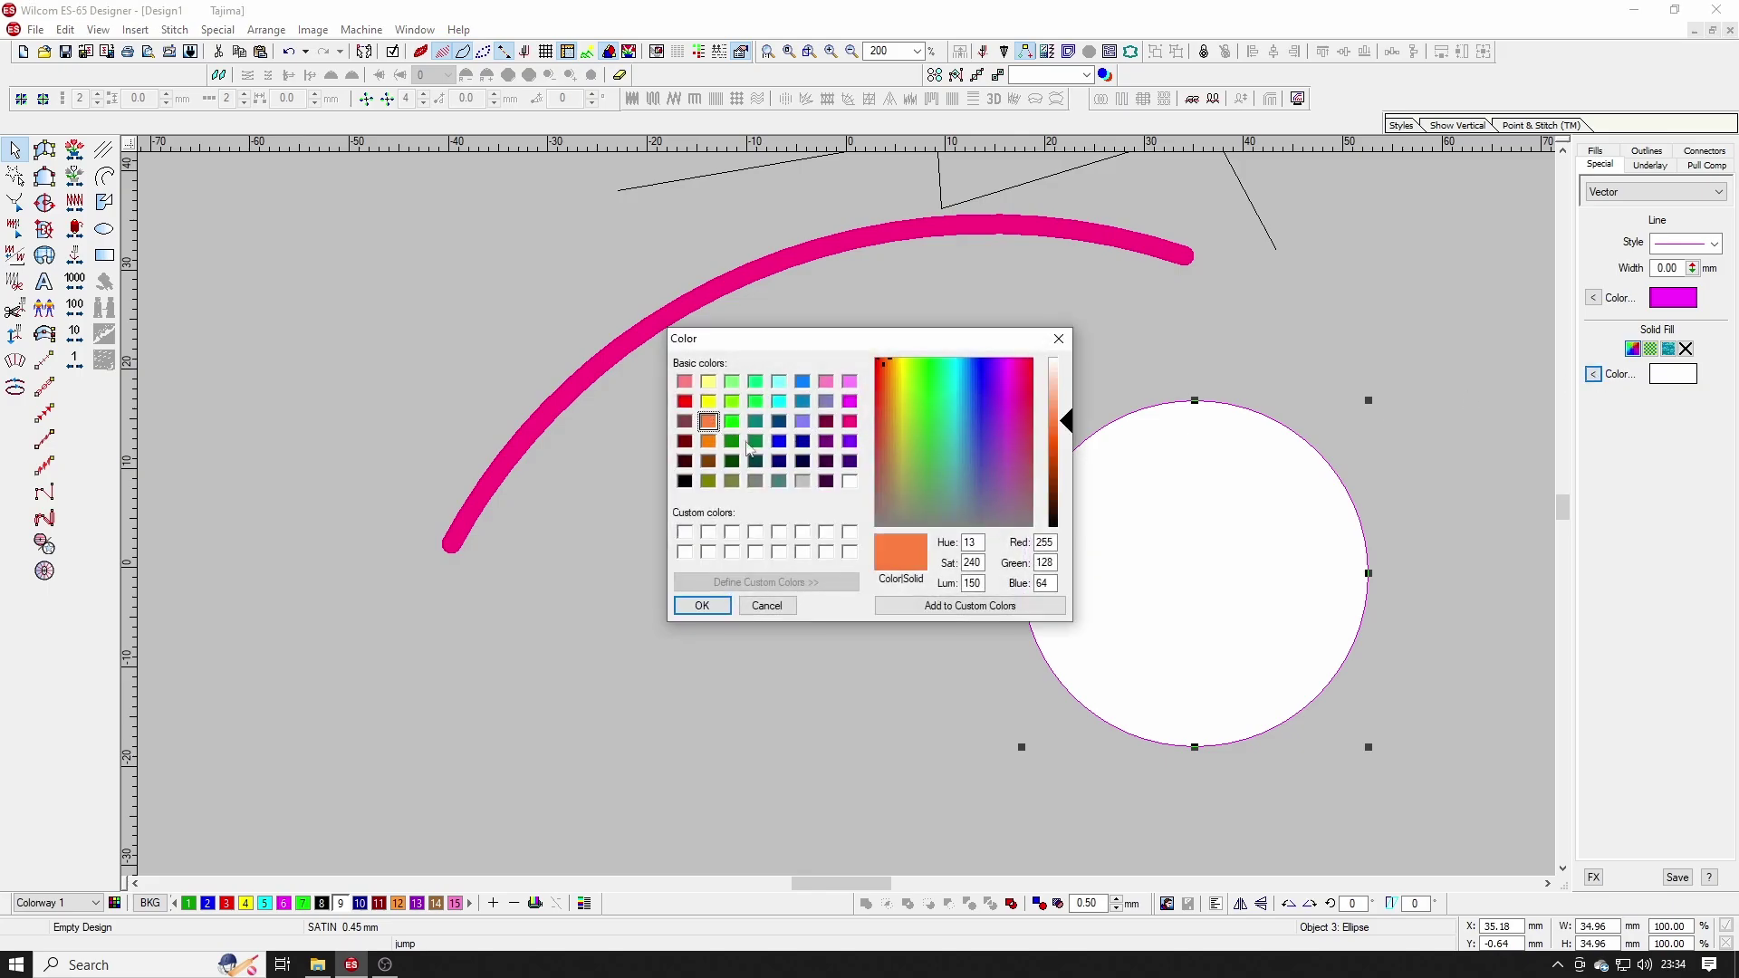
click(702, 605)
Step: Set the circle's line width to 5 mm
scroll(1069, 435, up, 2)
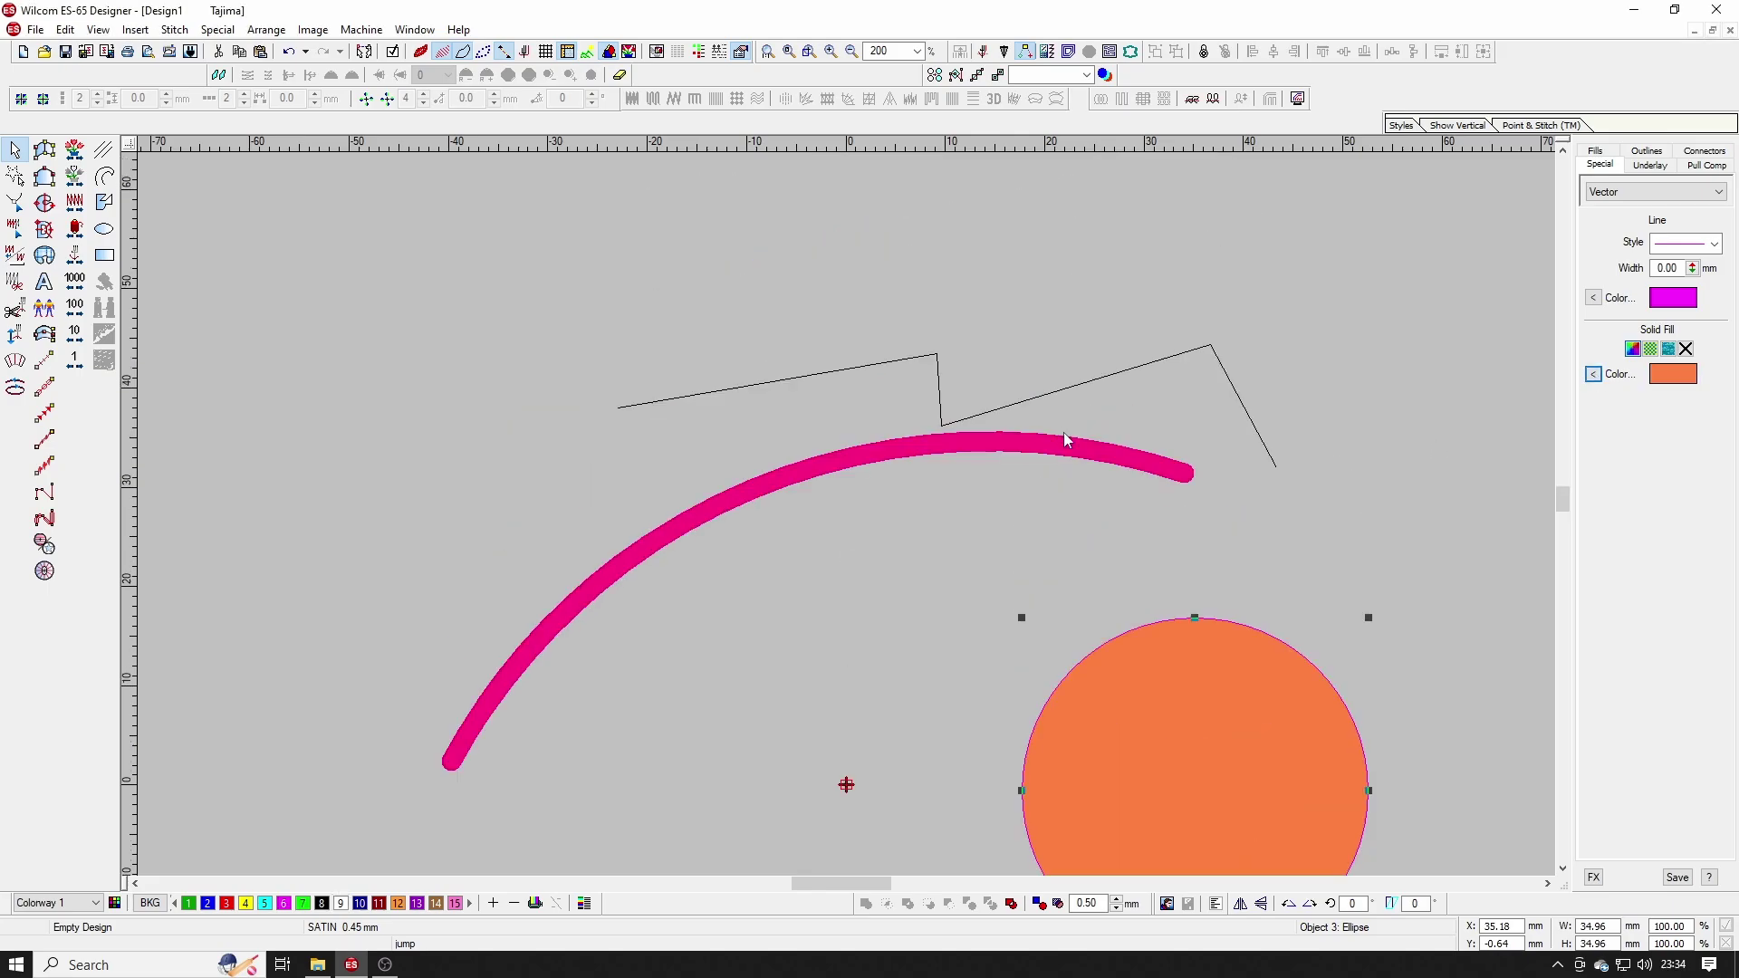
scroll(1332, 454, down, 1)
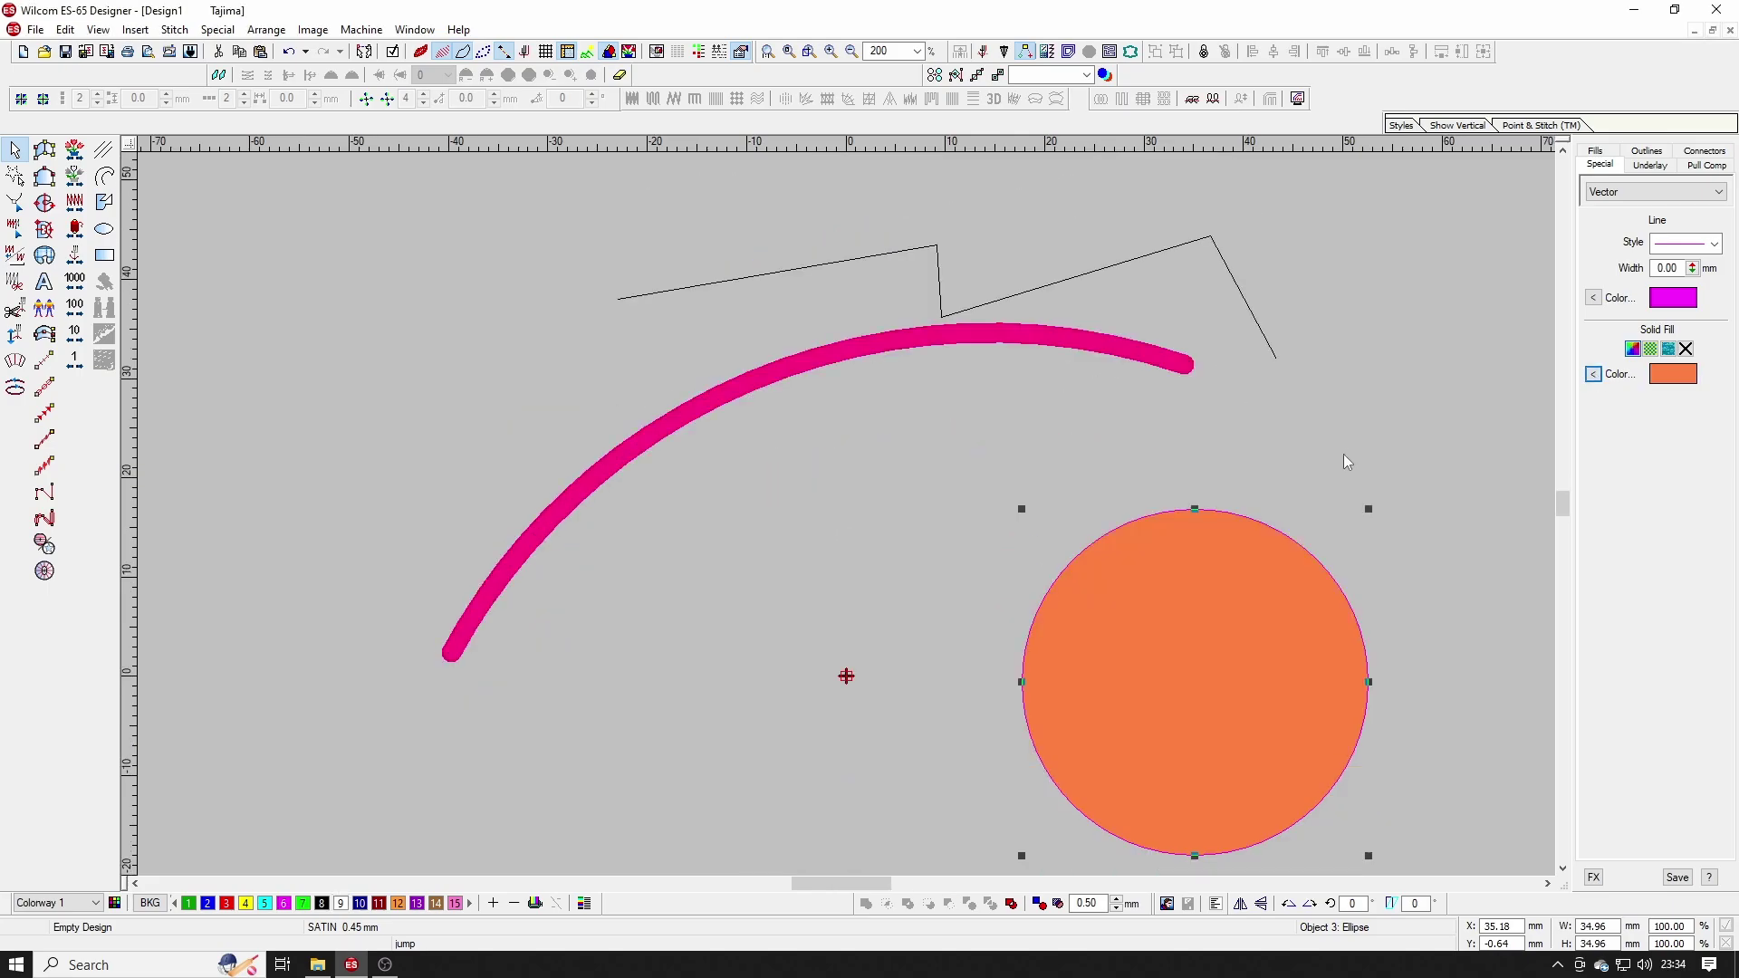
double_click(1678, 269)
text(5)
key(Return)
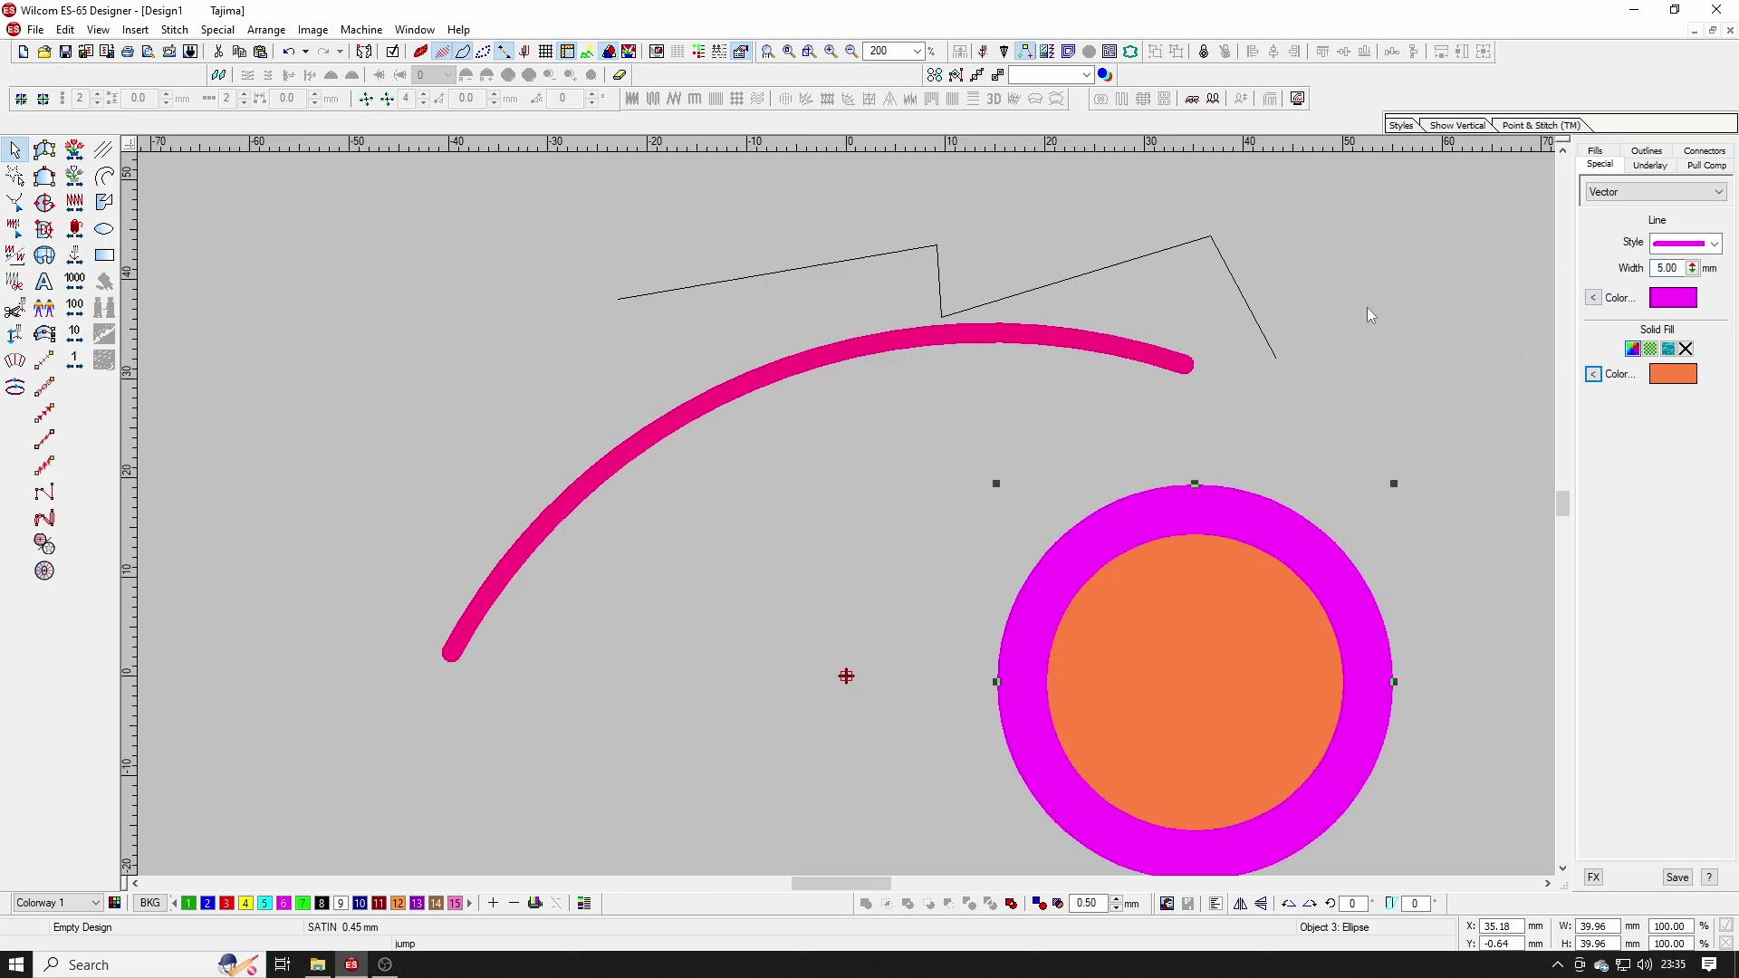
Step: Move the filled circle about 30 mm left, near the design origin below the arc, and deselect it
drag(1319, 553, 1033, 536)
key(shift+z)
key(shift+z)
key(shift+z)
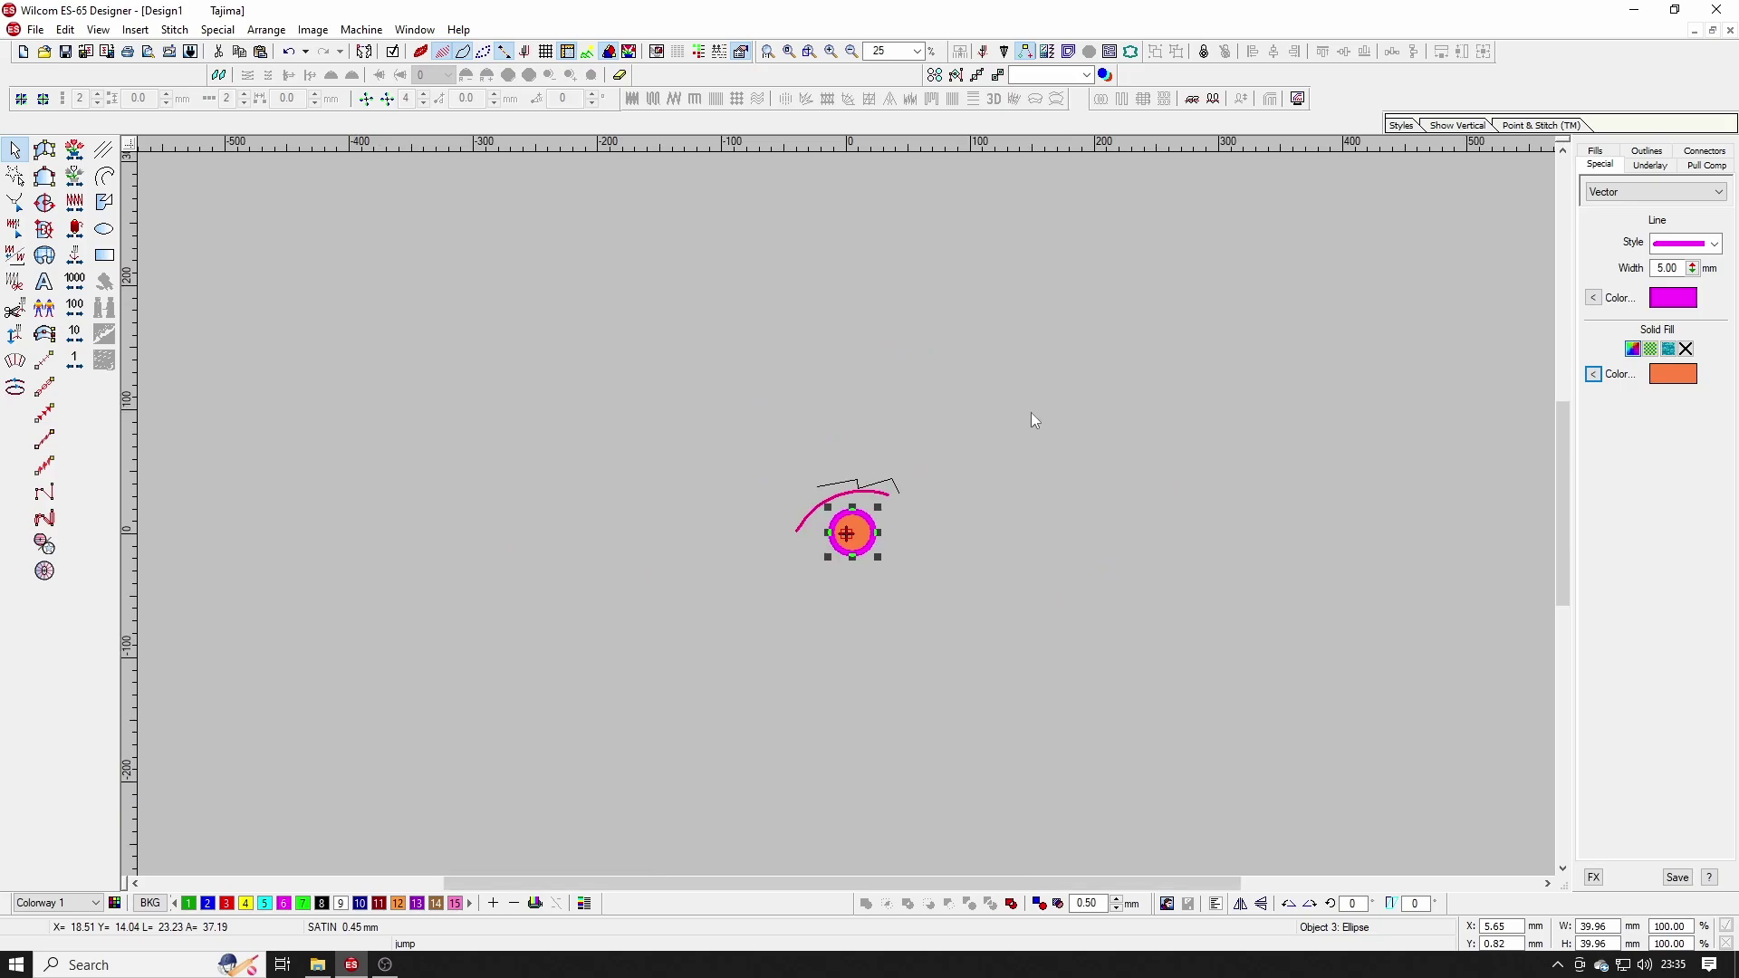
click(1031, 389)
key(z)
key(z)
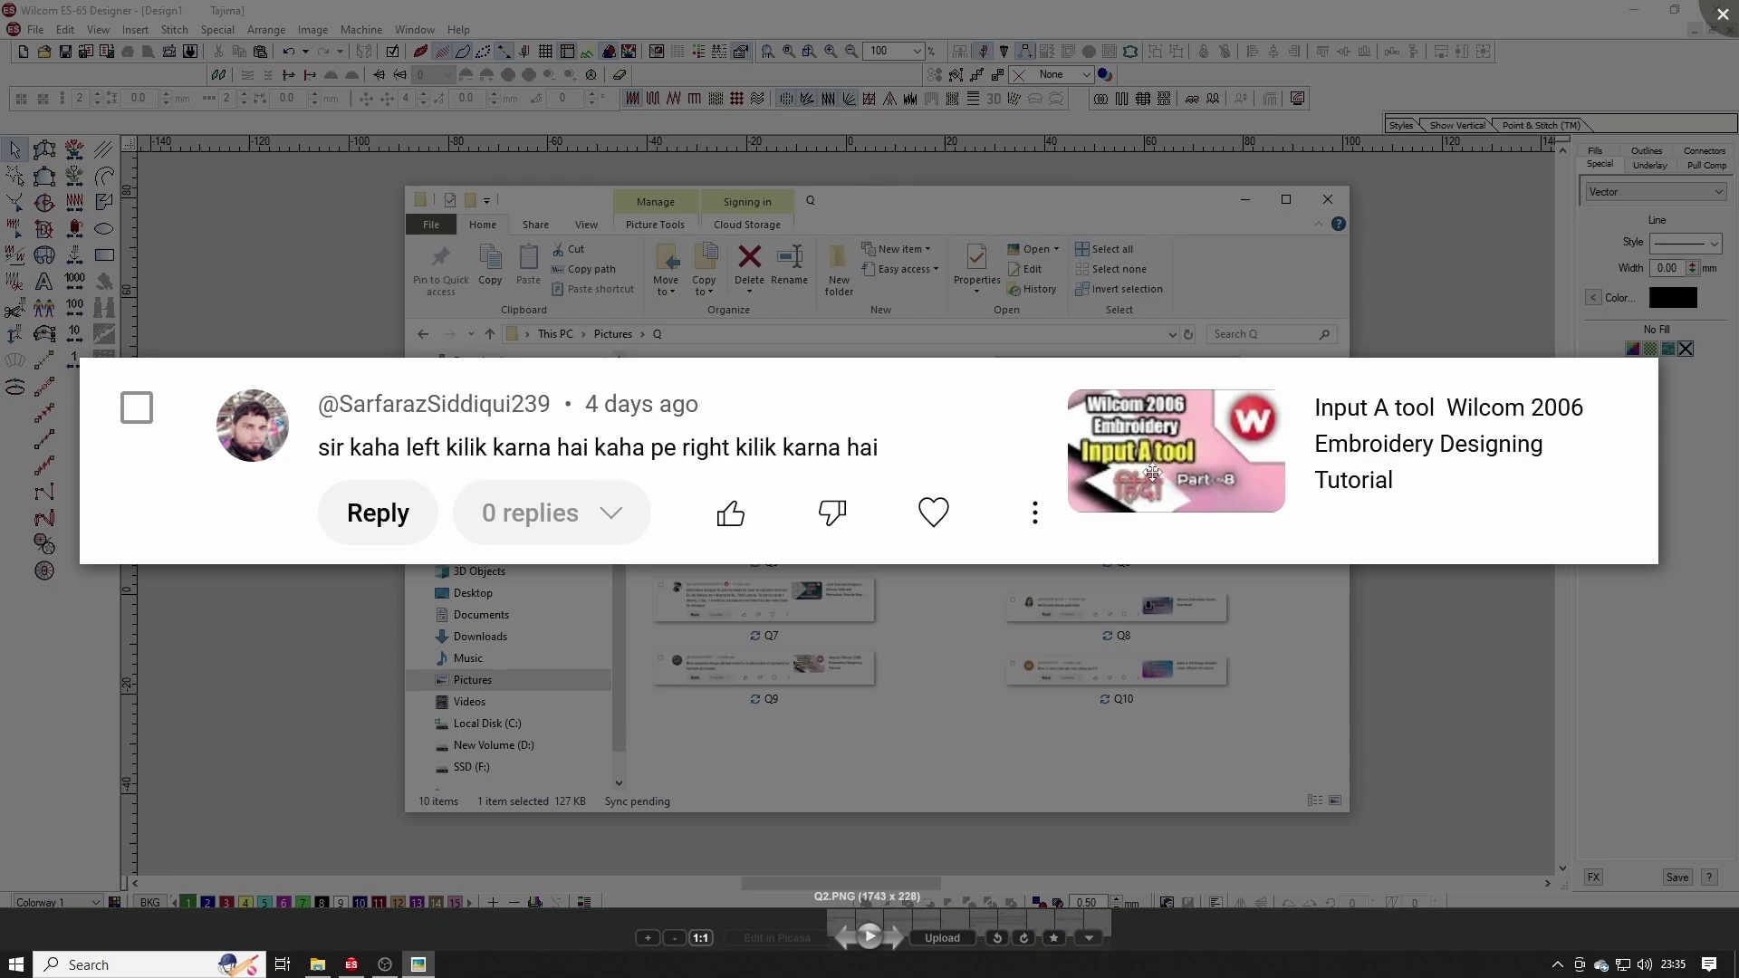
Step: Close the Q2.PNG picture and minimize the Pictures folder window to return to the empty Wilcom design
click(1463, 645)
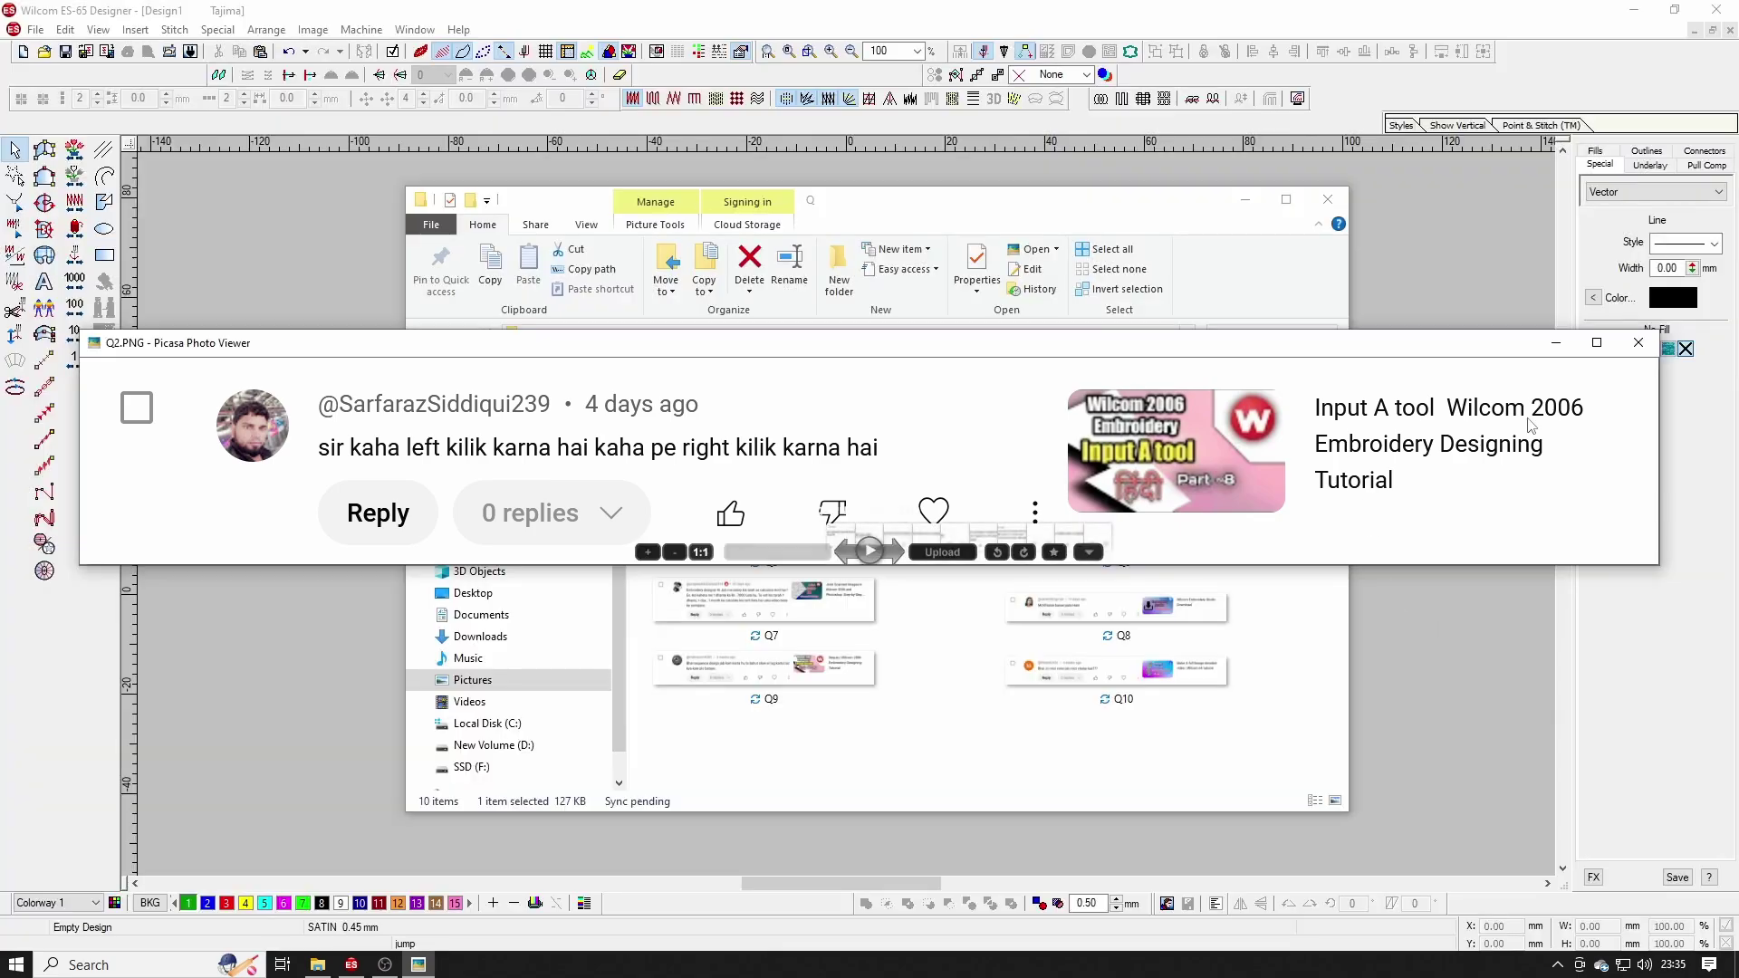
key(Escape)
click(1246, 201)
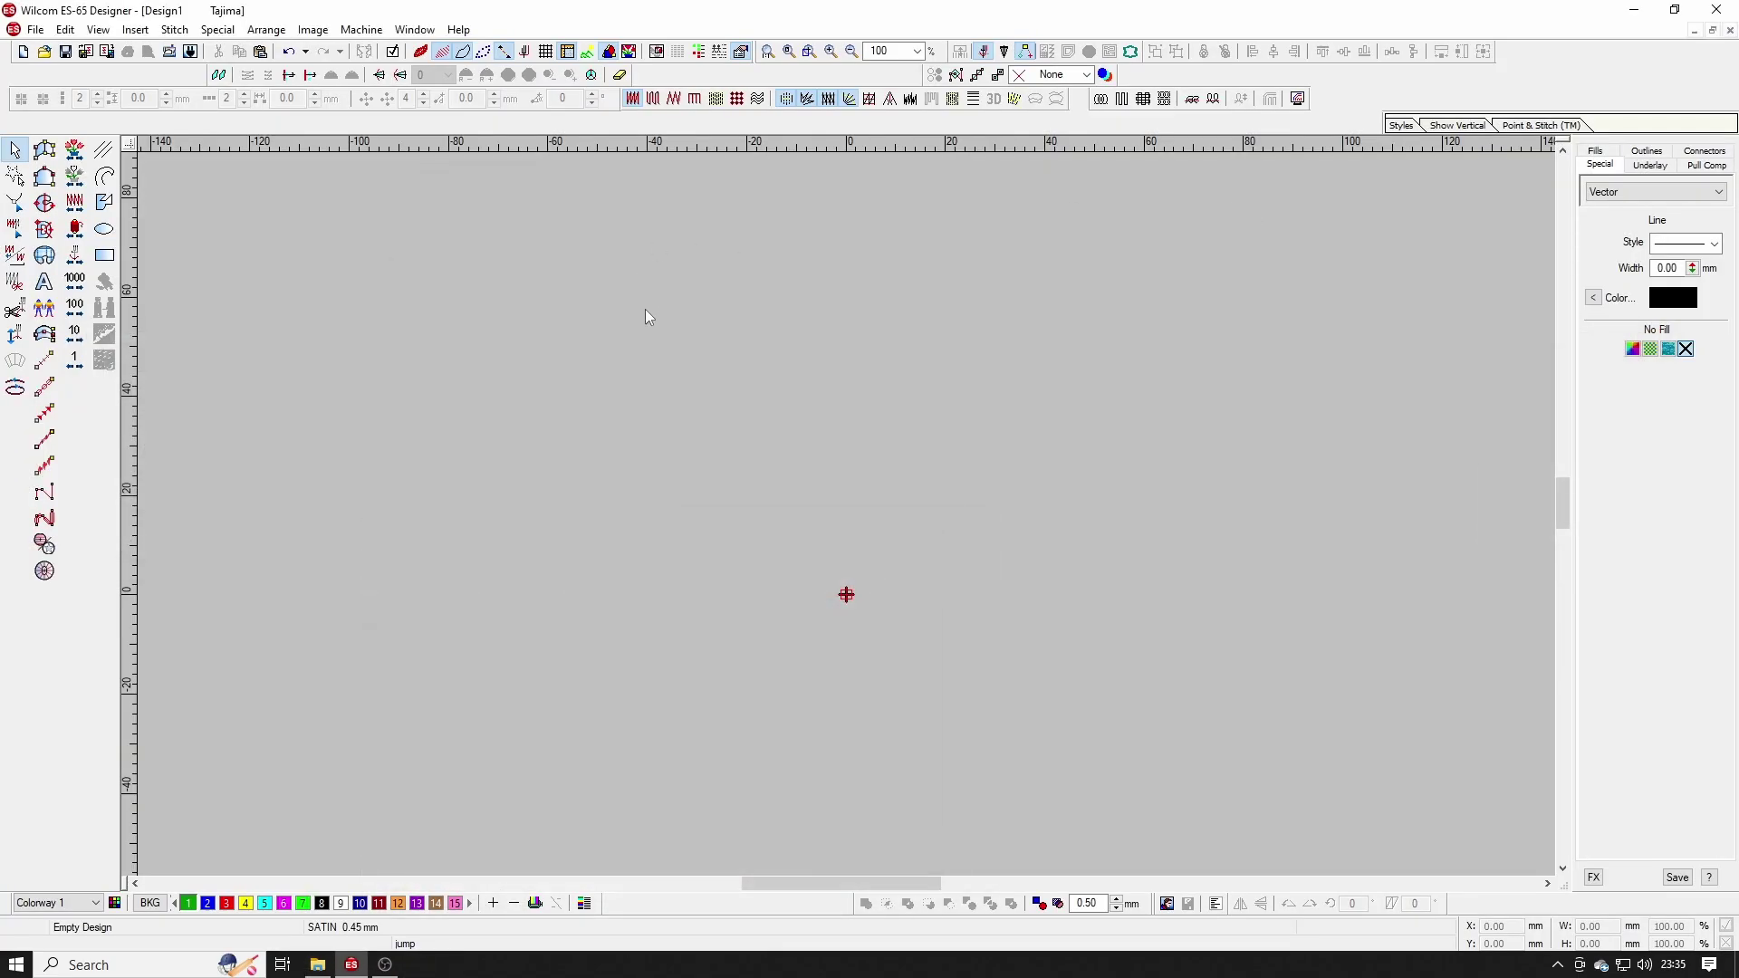
Step: Digitize an open zigzag with the Run tool from nine straight corner points, about 71 mm wide, above the origin
key(z)
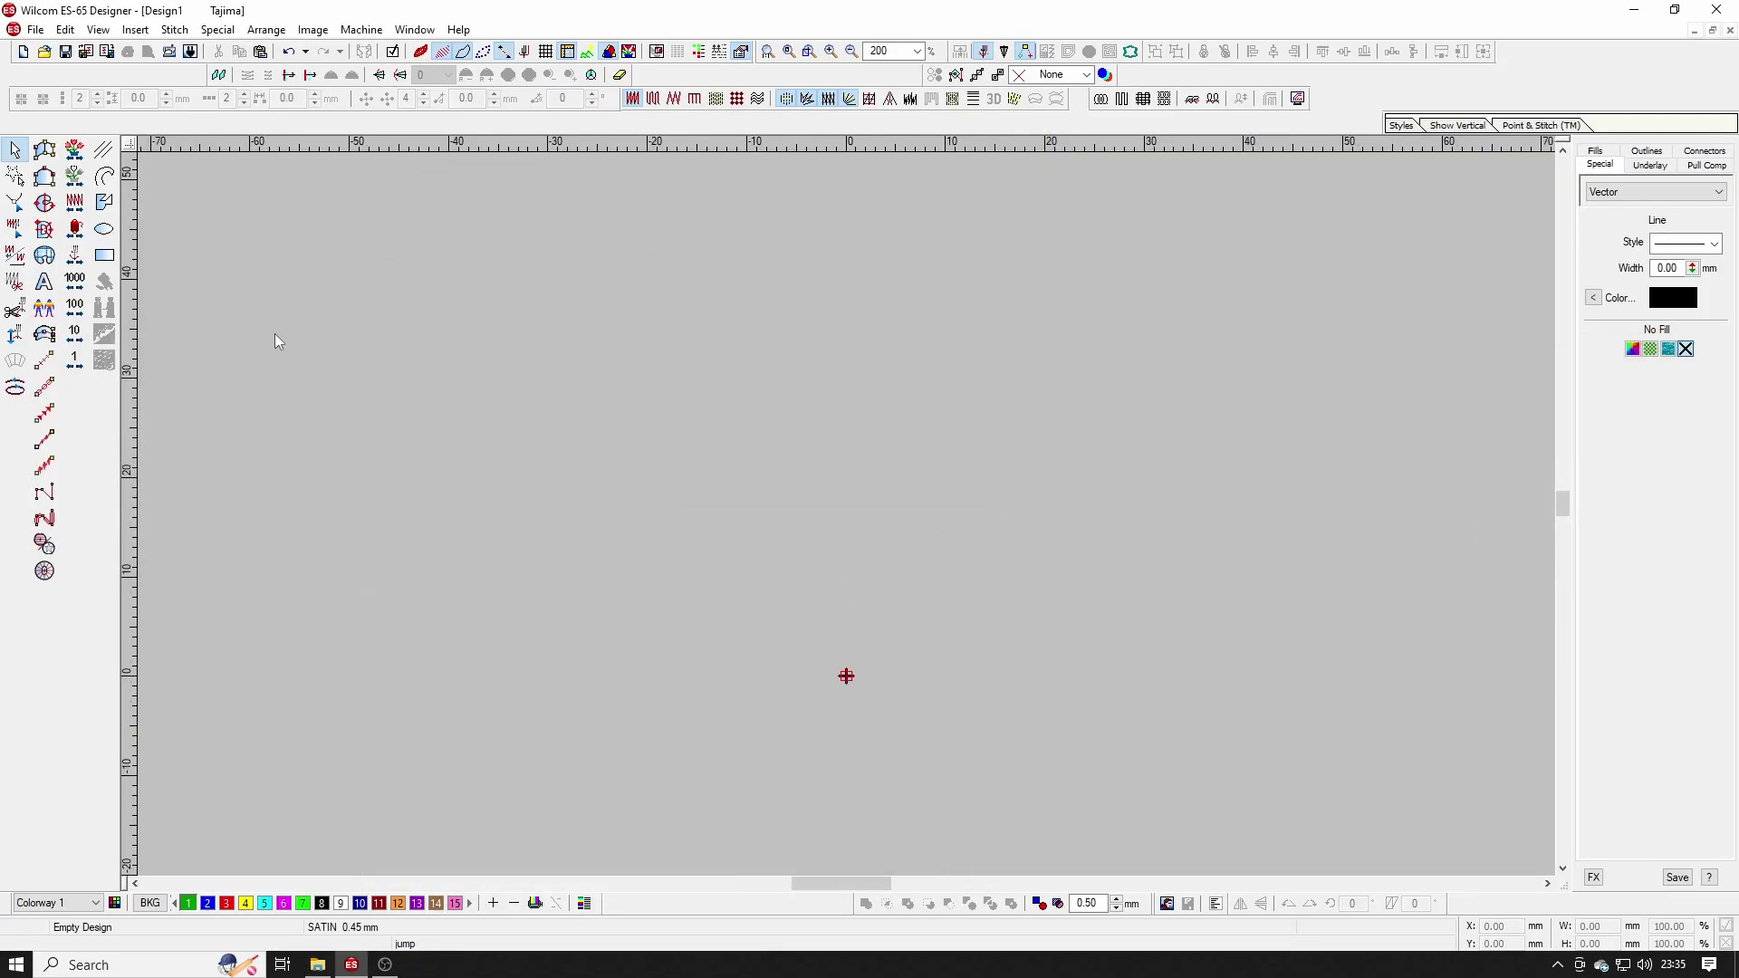
click(45, 361)
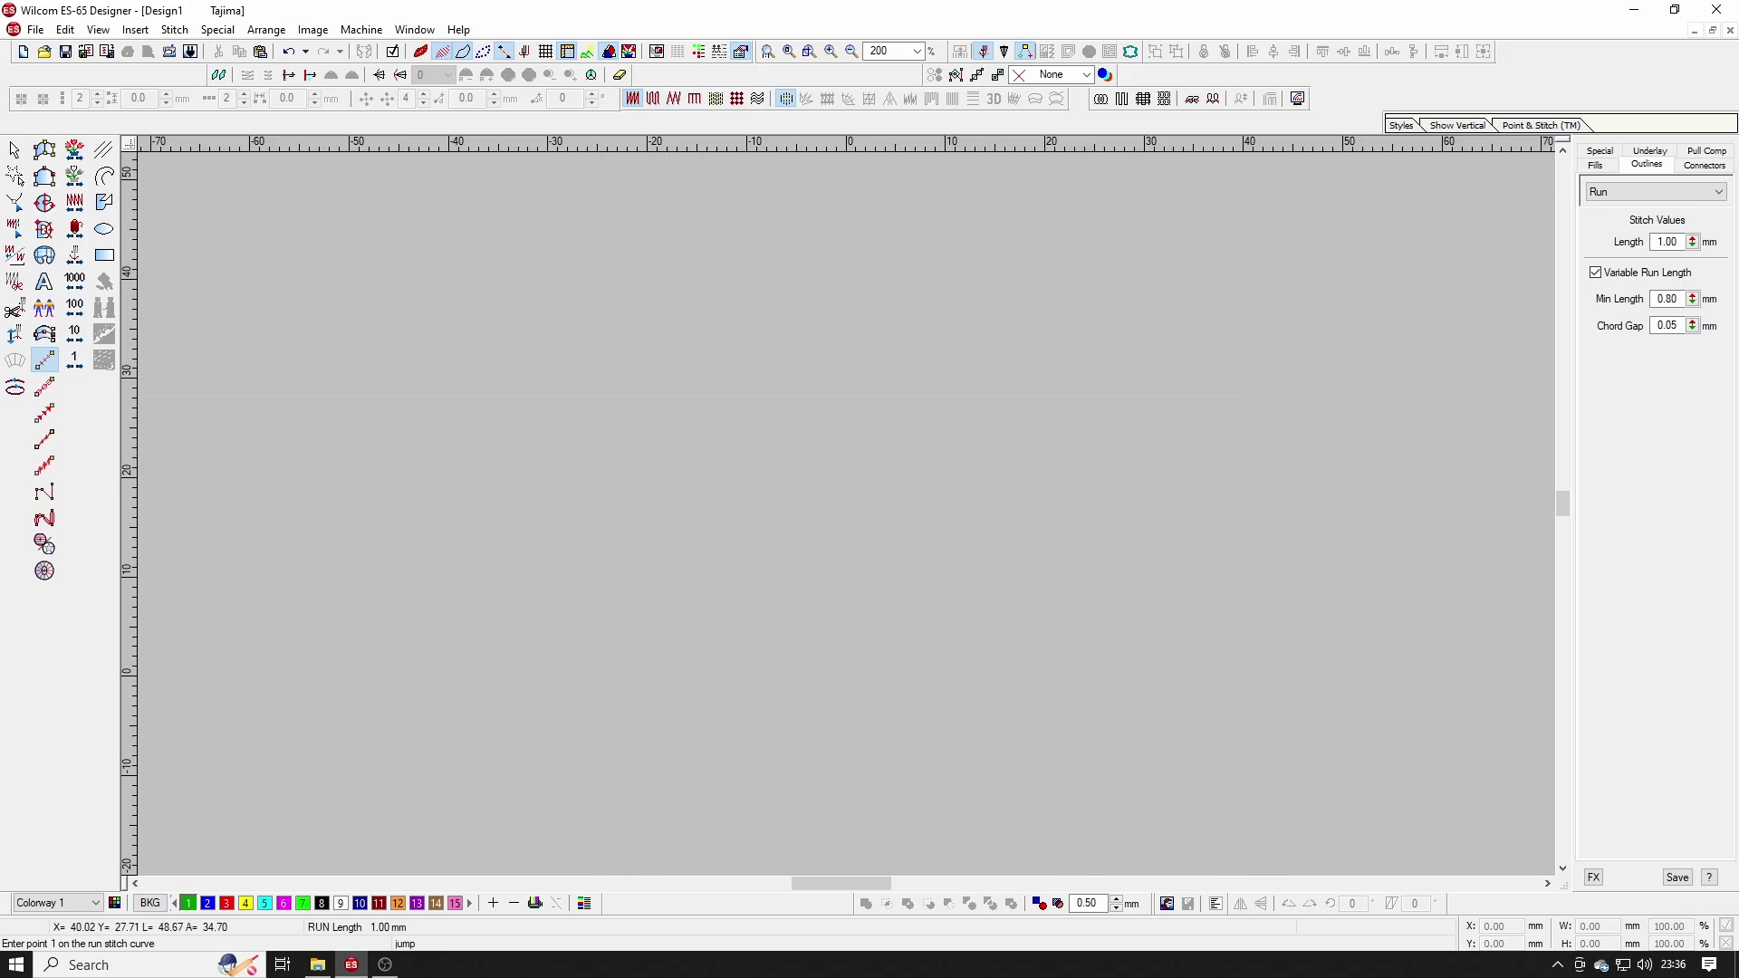
click(662, 435)
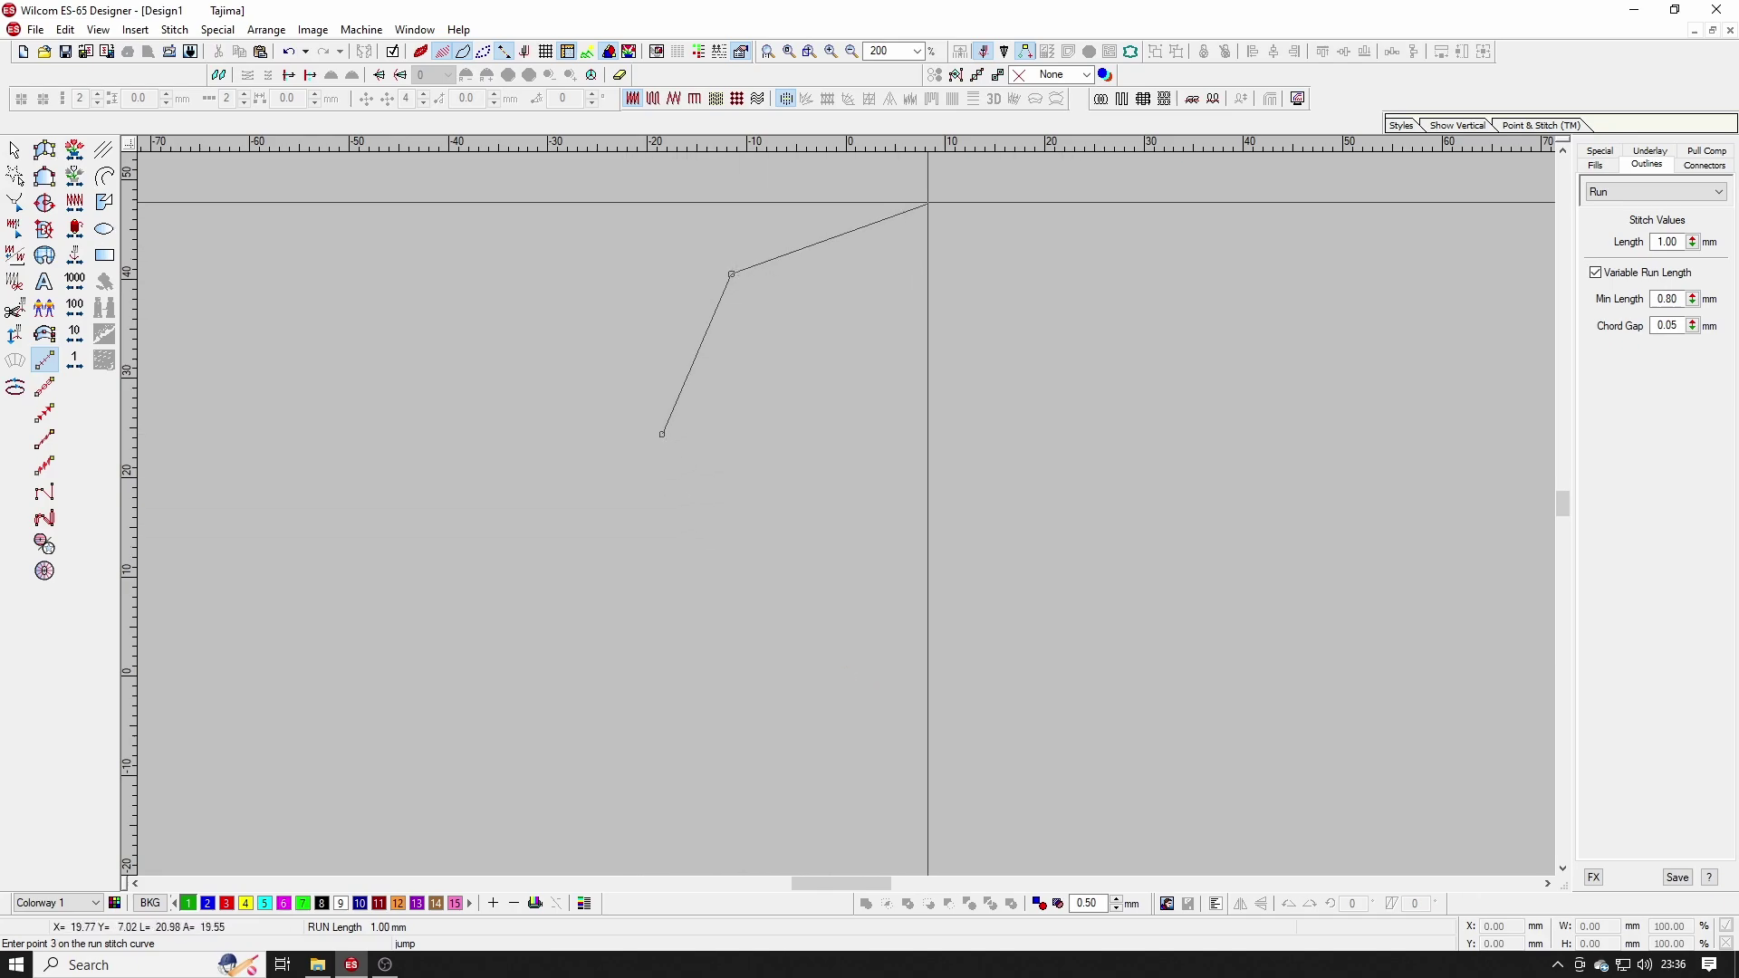
click(808, 574)
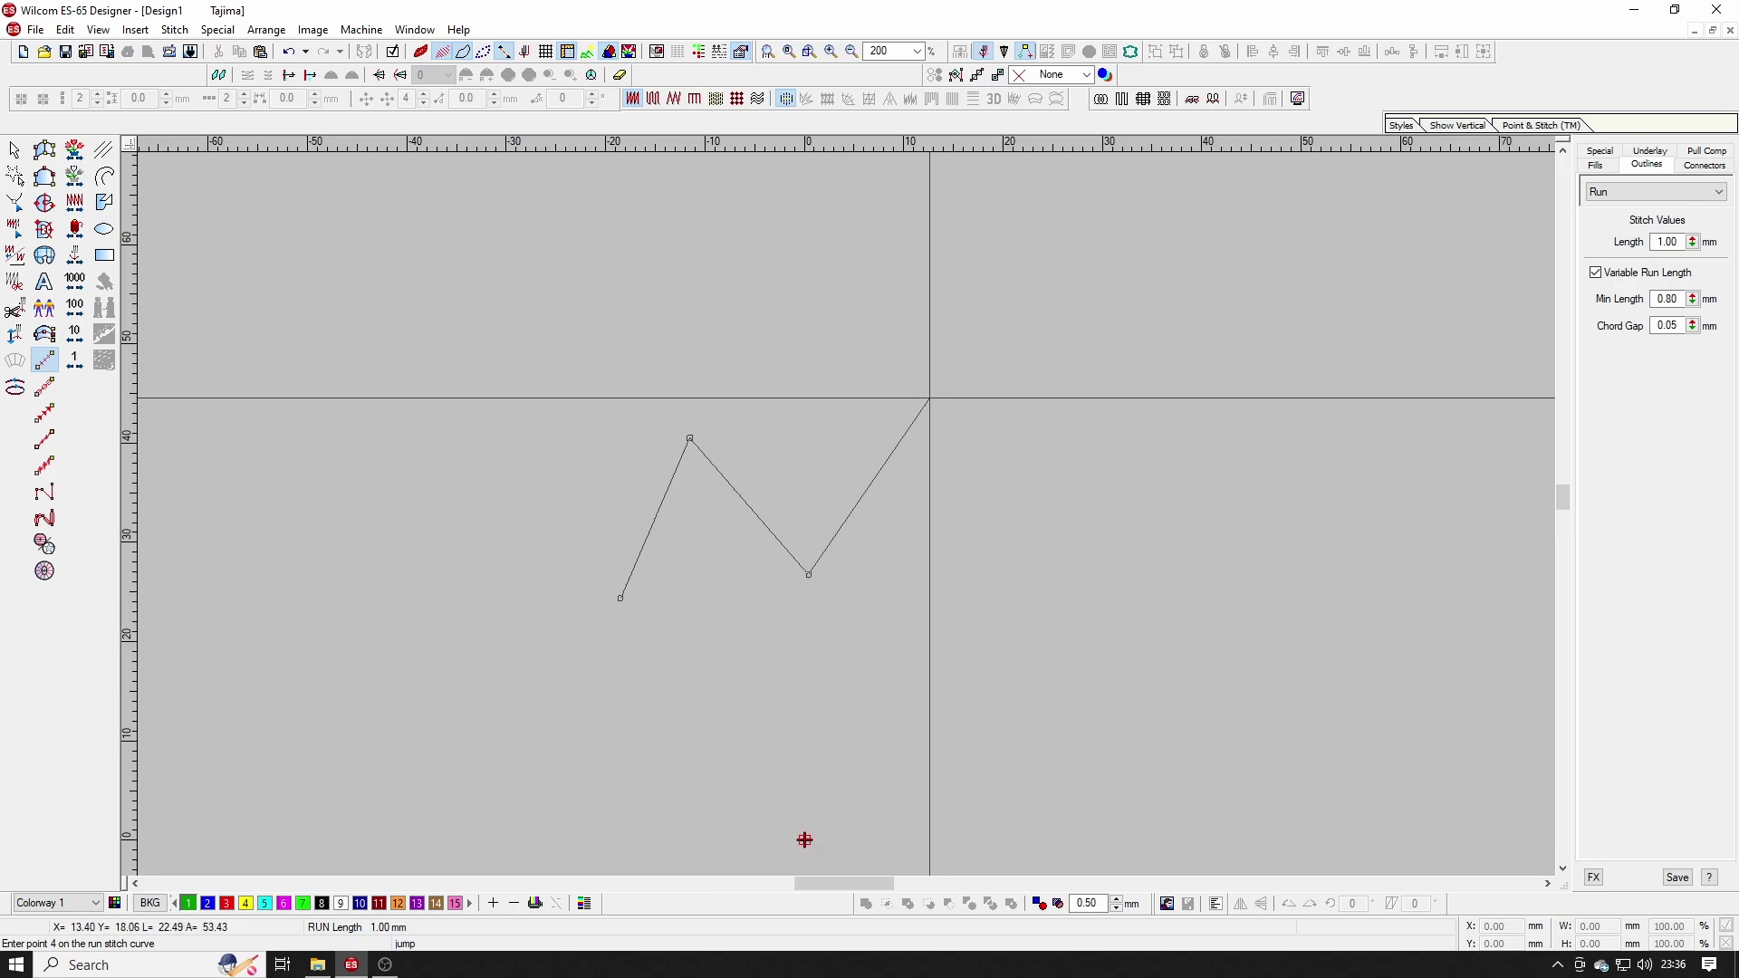
click(913, 402)
click(1006, 548)
click(1101, 351)
click(1156, 570)
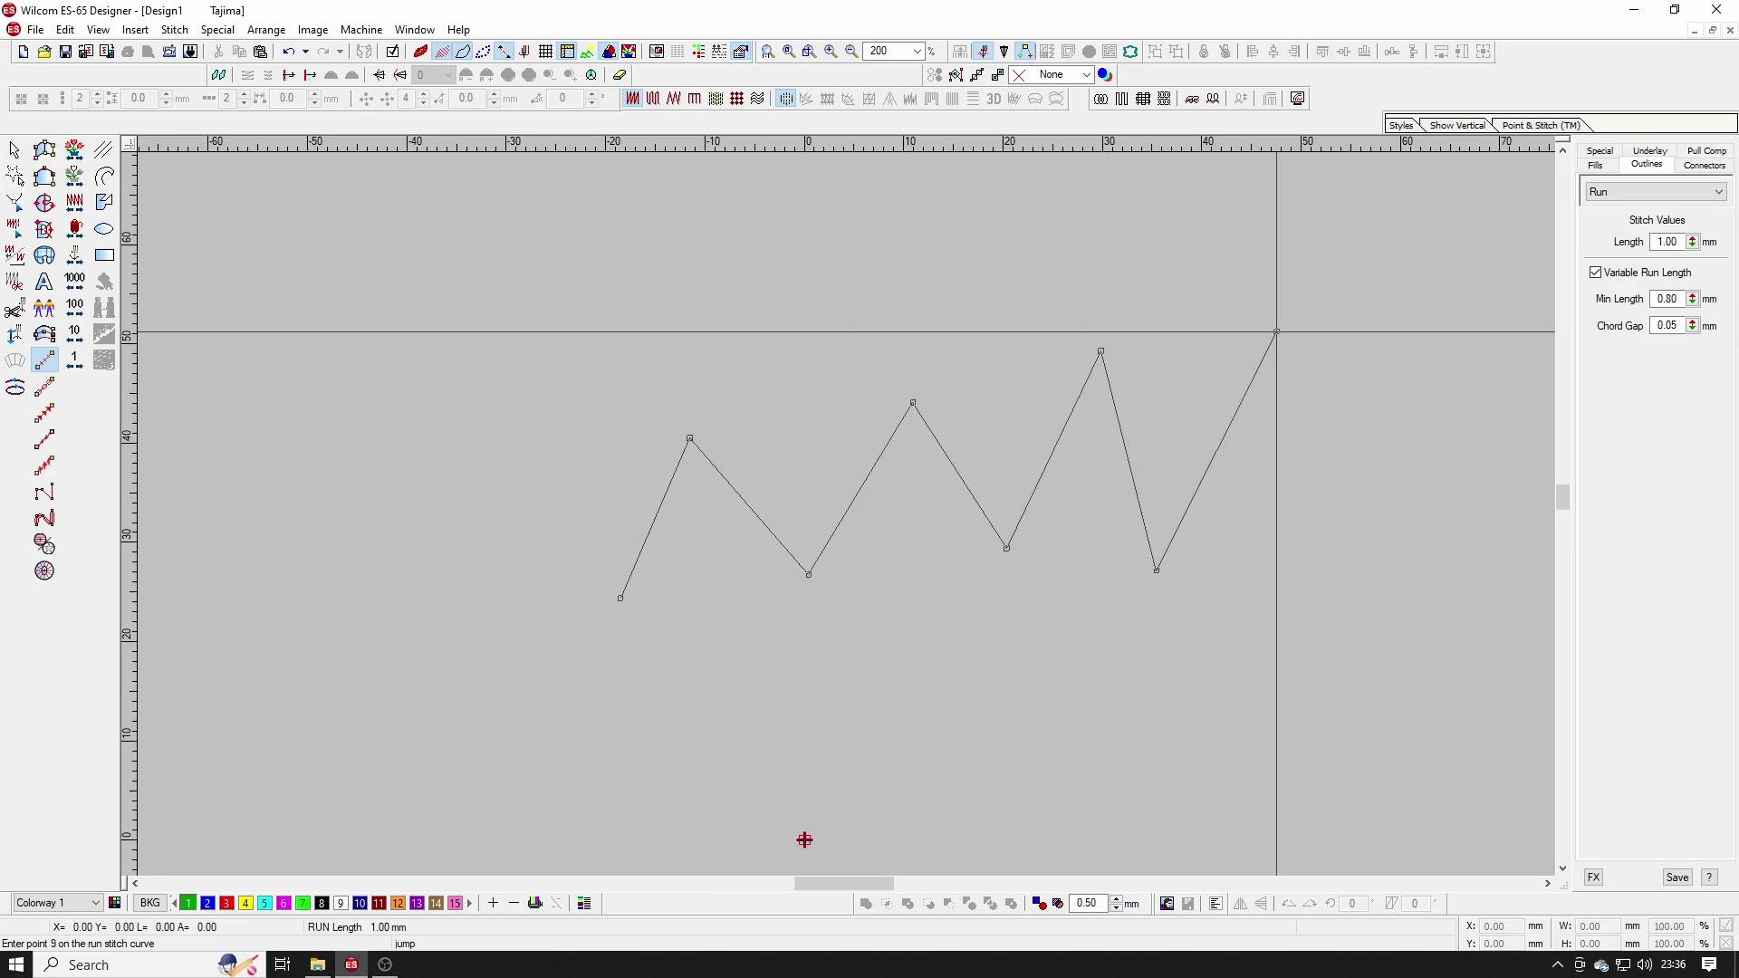
click(1276, 333)
click(1322, 561)
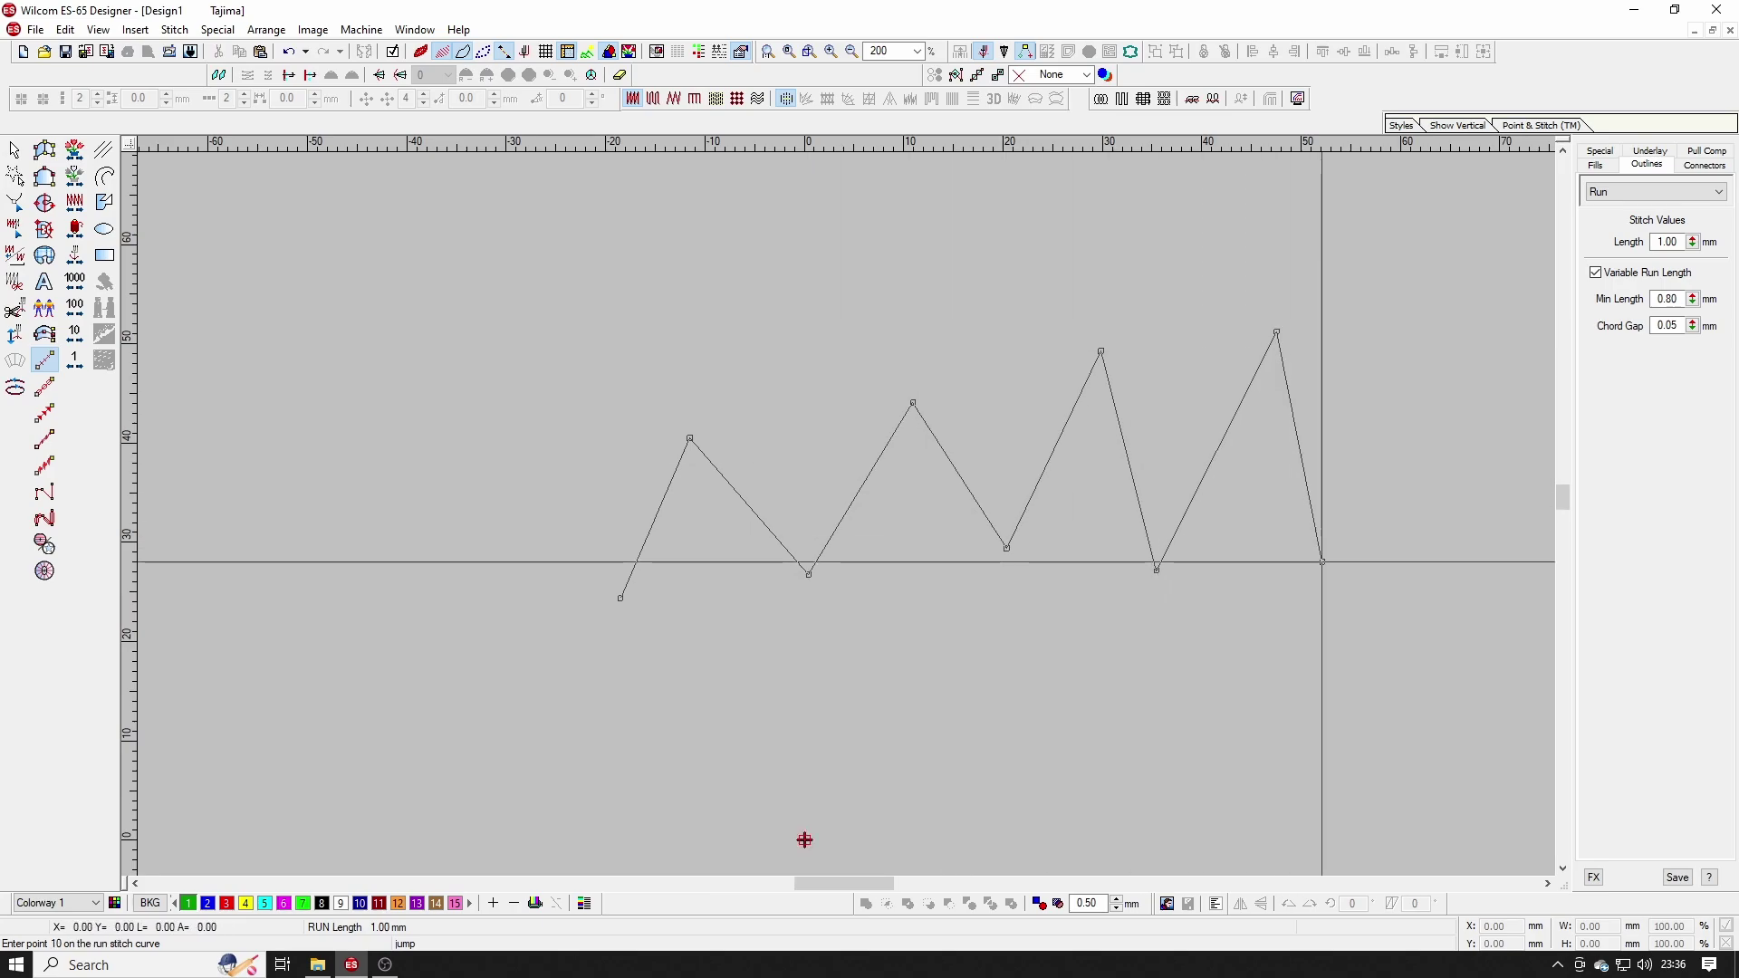
key(Return)
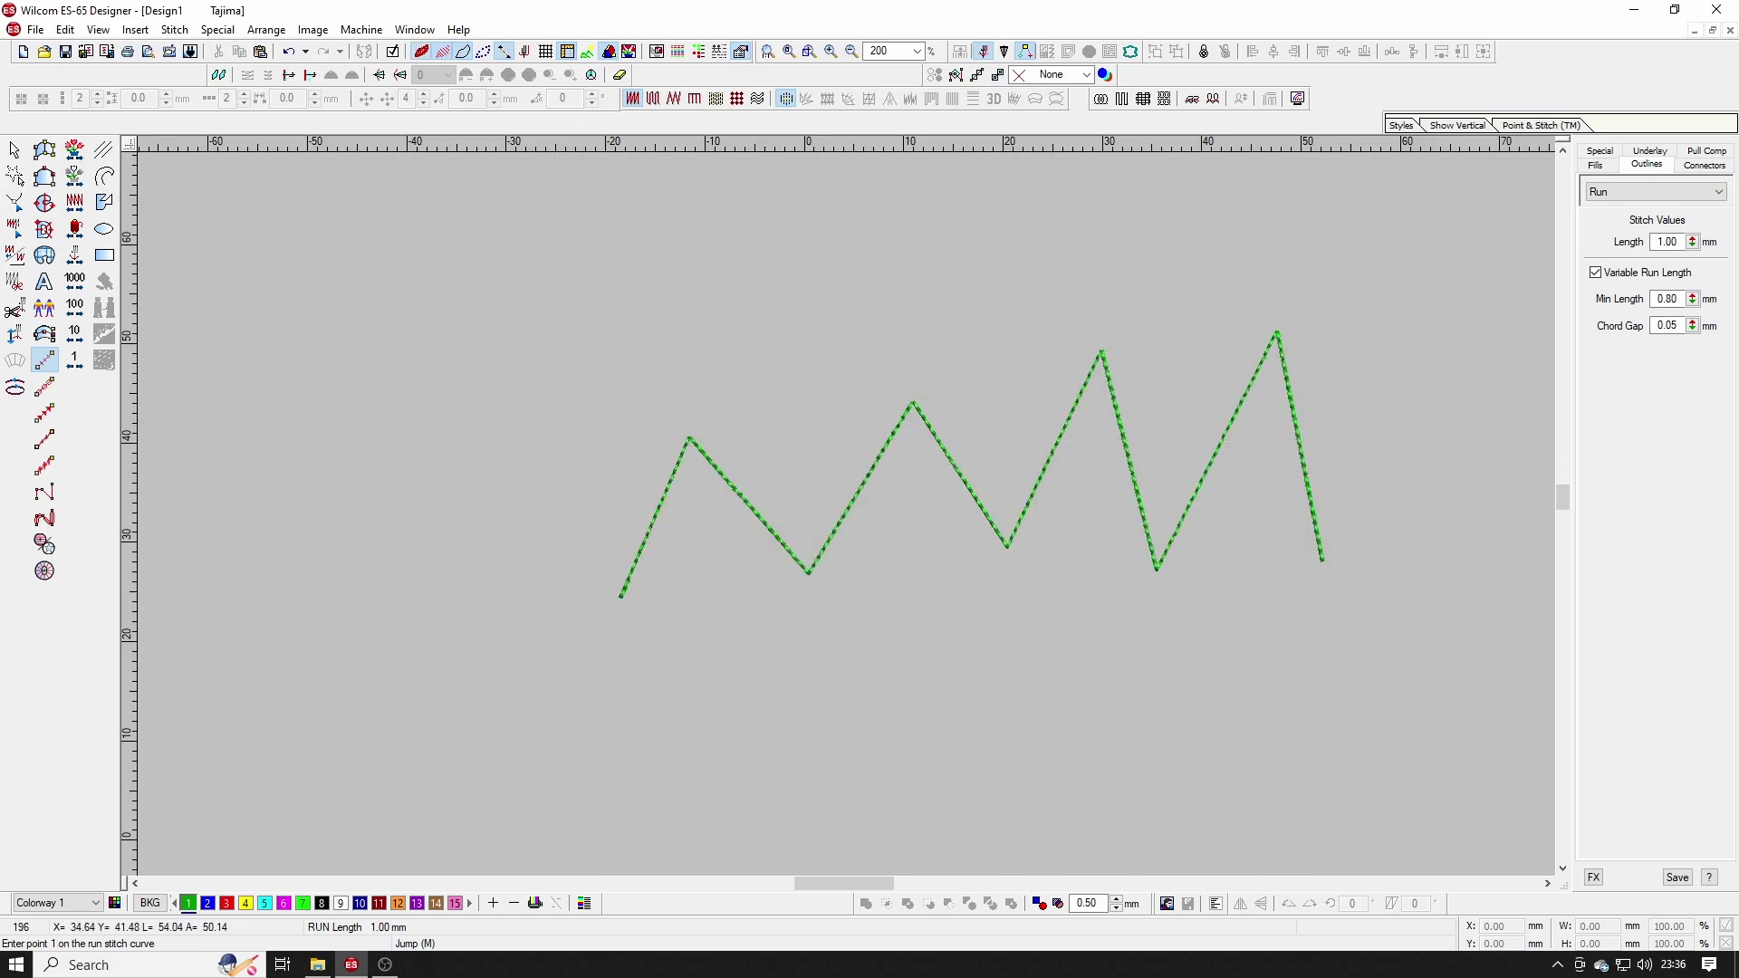
Step: Digitize a wavy run line from eight curve points, about 89 mm wide, below the zigzag
scroll(804, 841, down, 2)
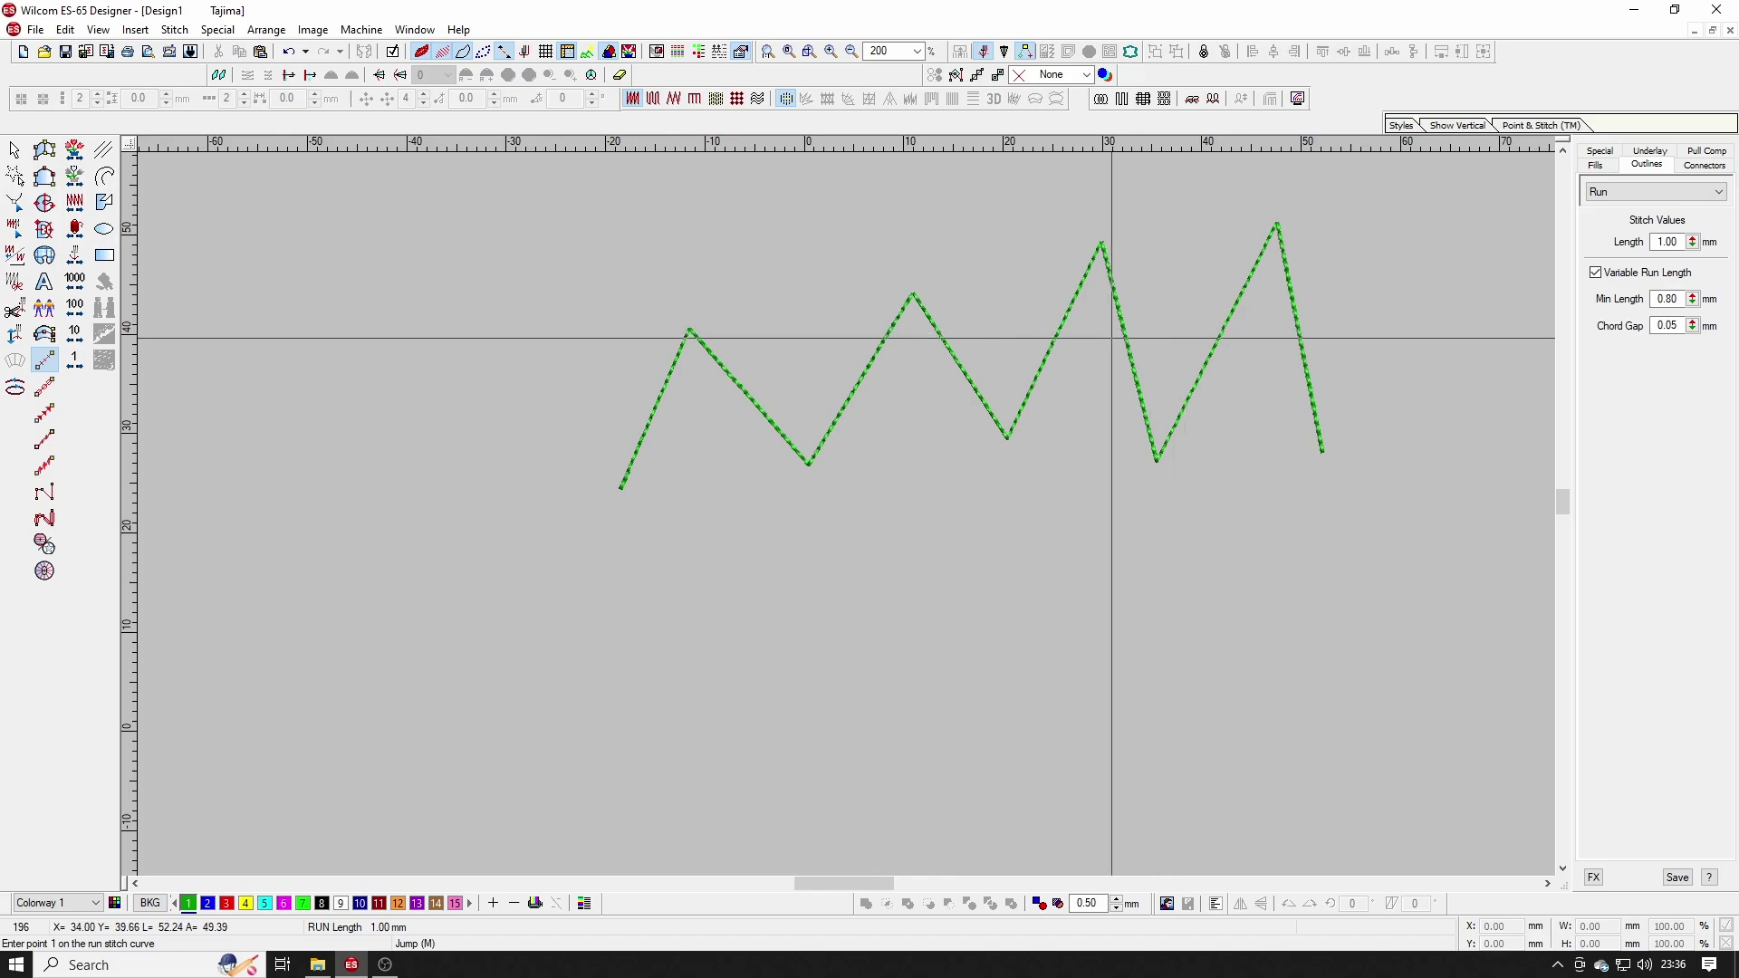
click(595, 687)
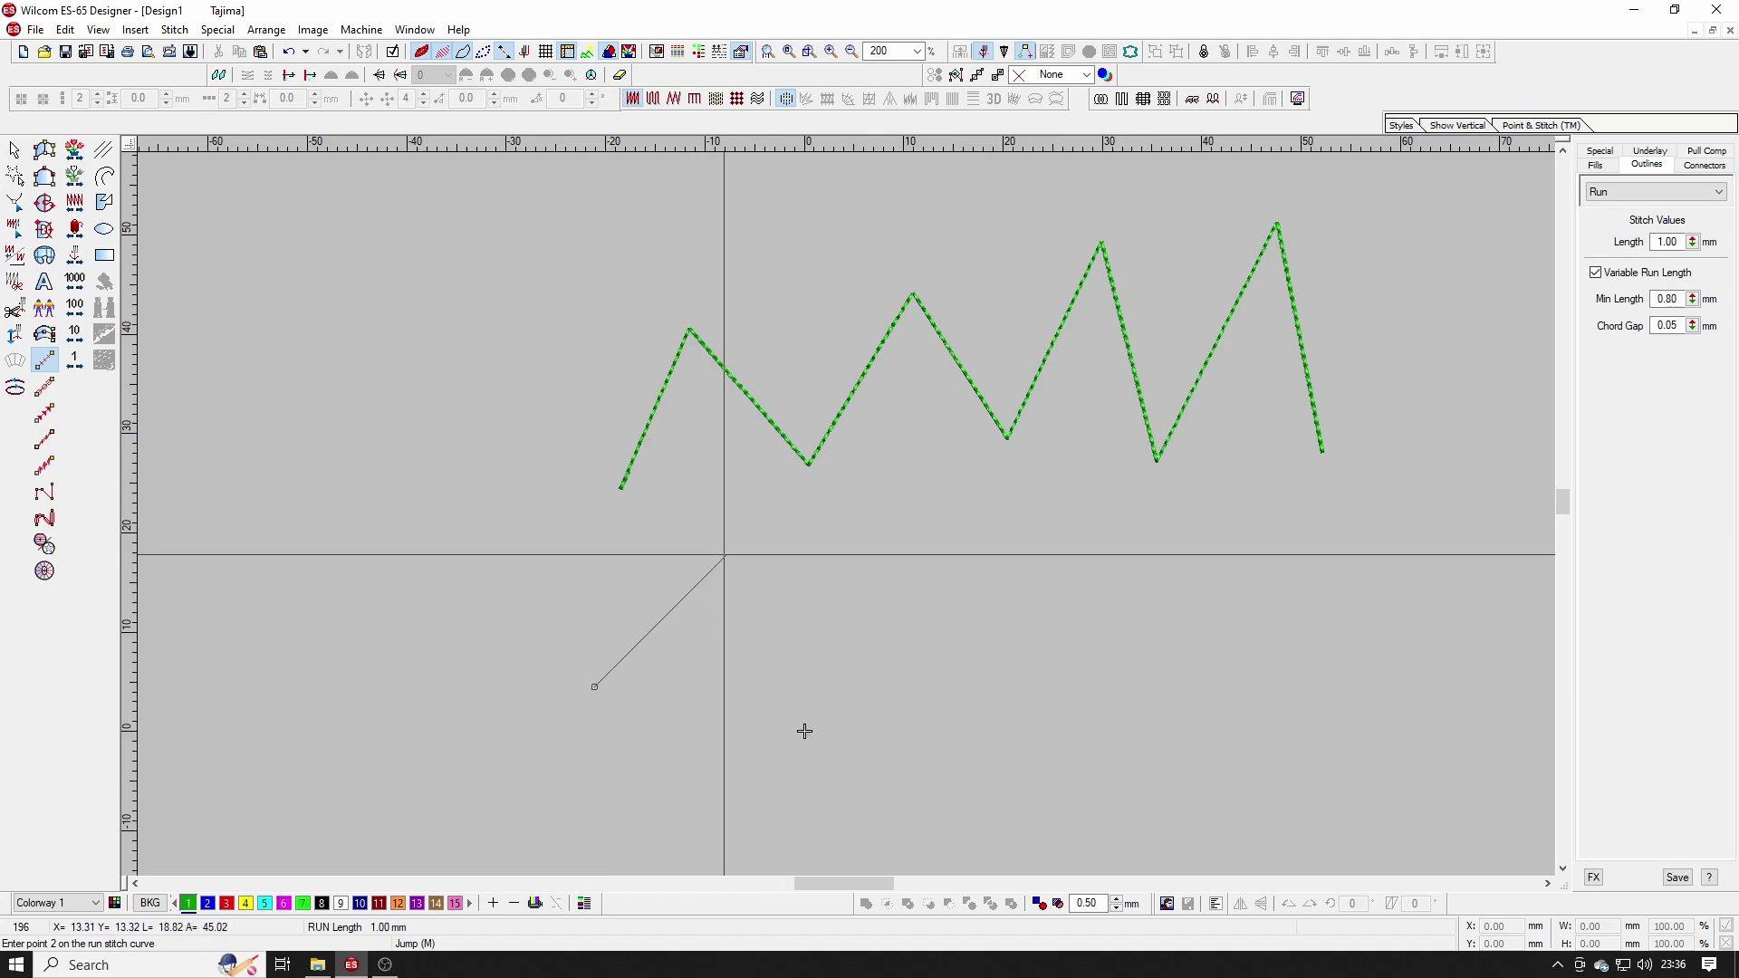
click(711, 561)
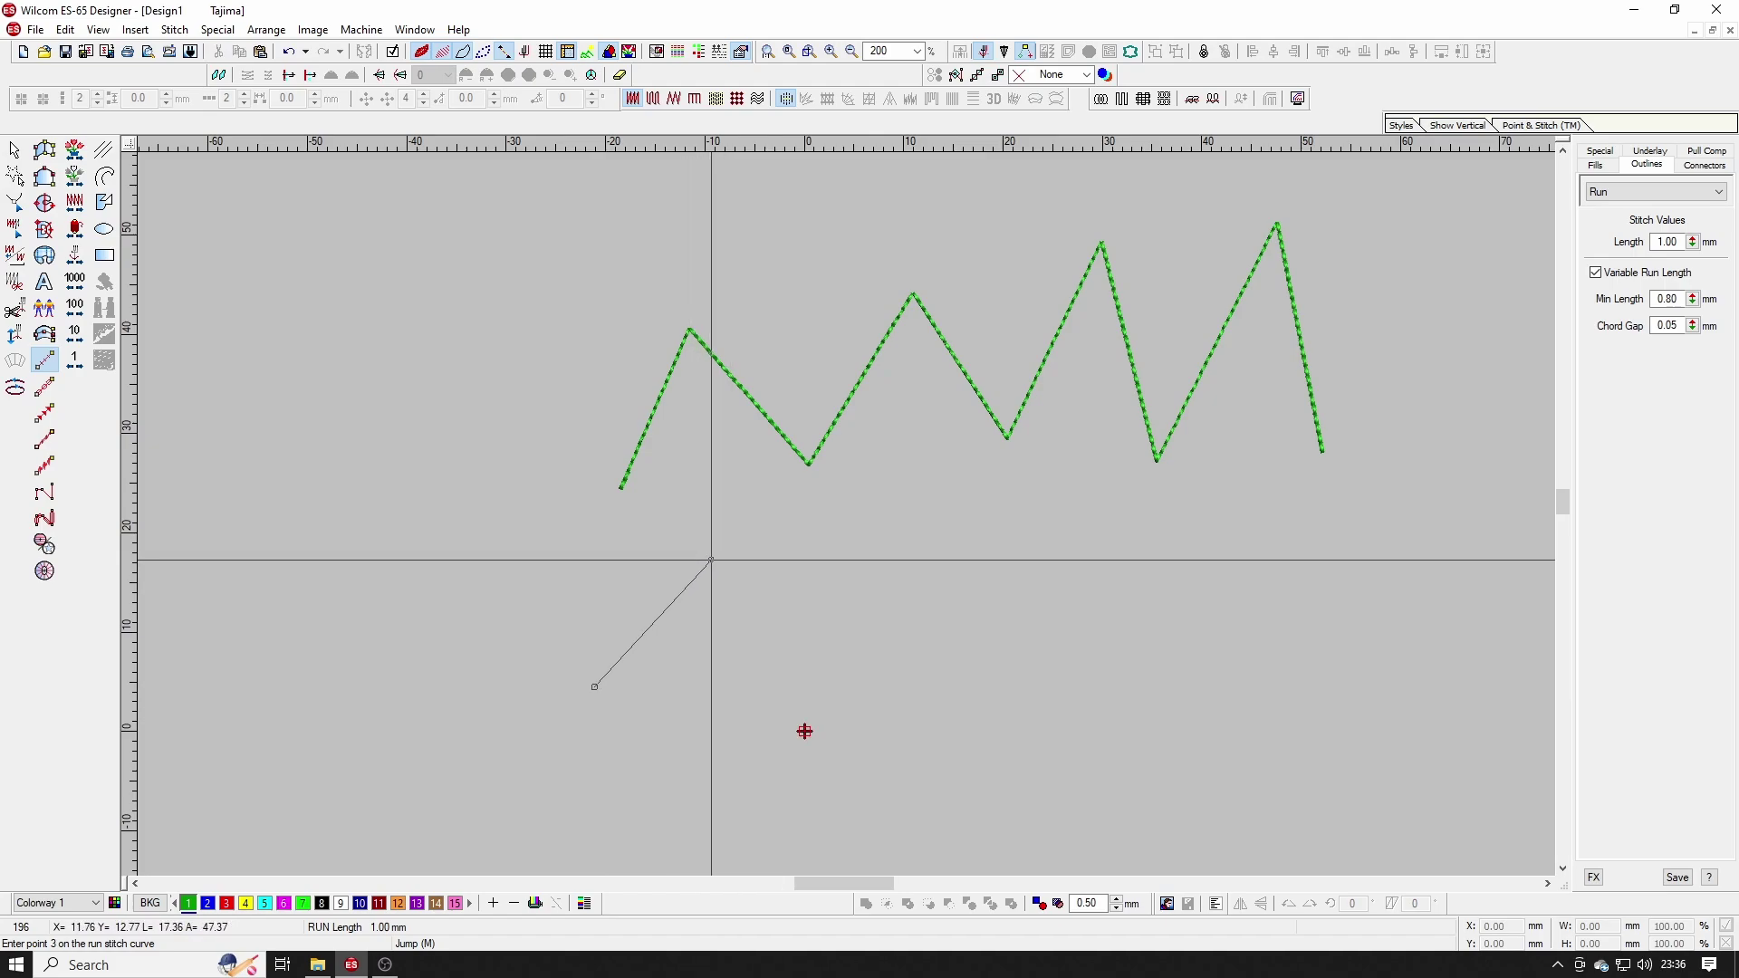
click(864, 661)
click(1021, 551)
click(1155, 662)
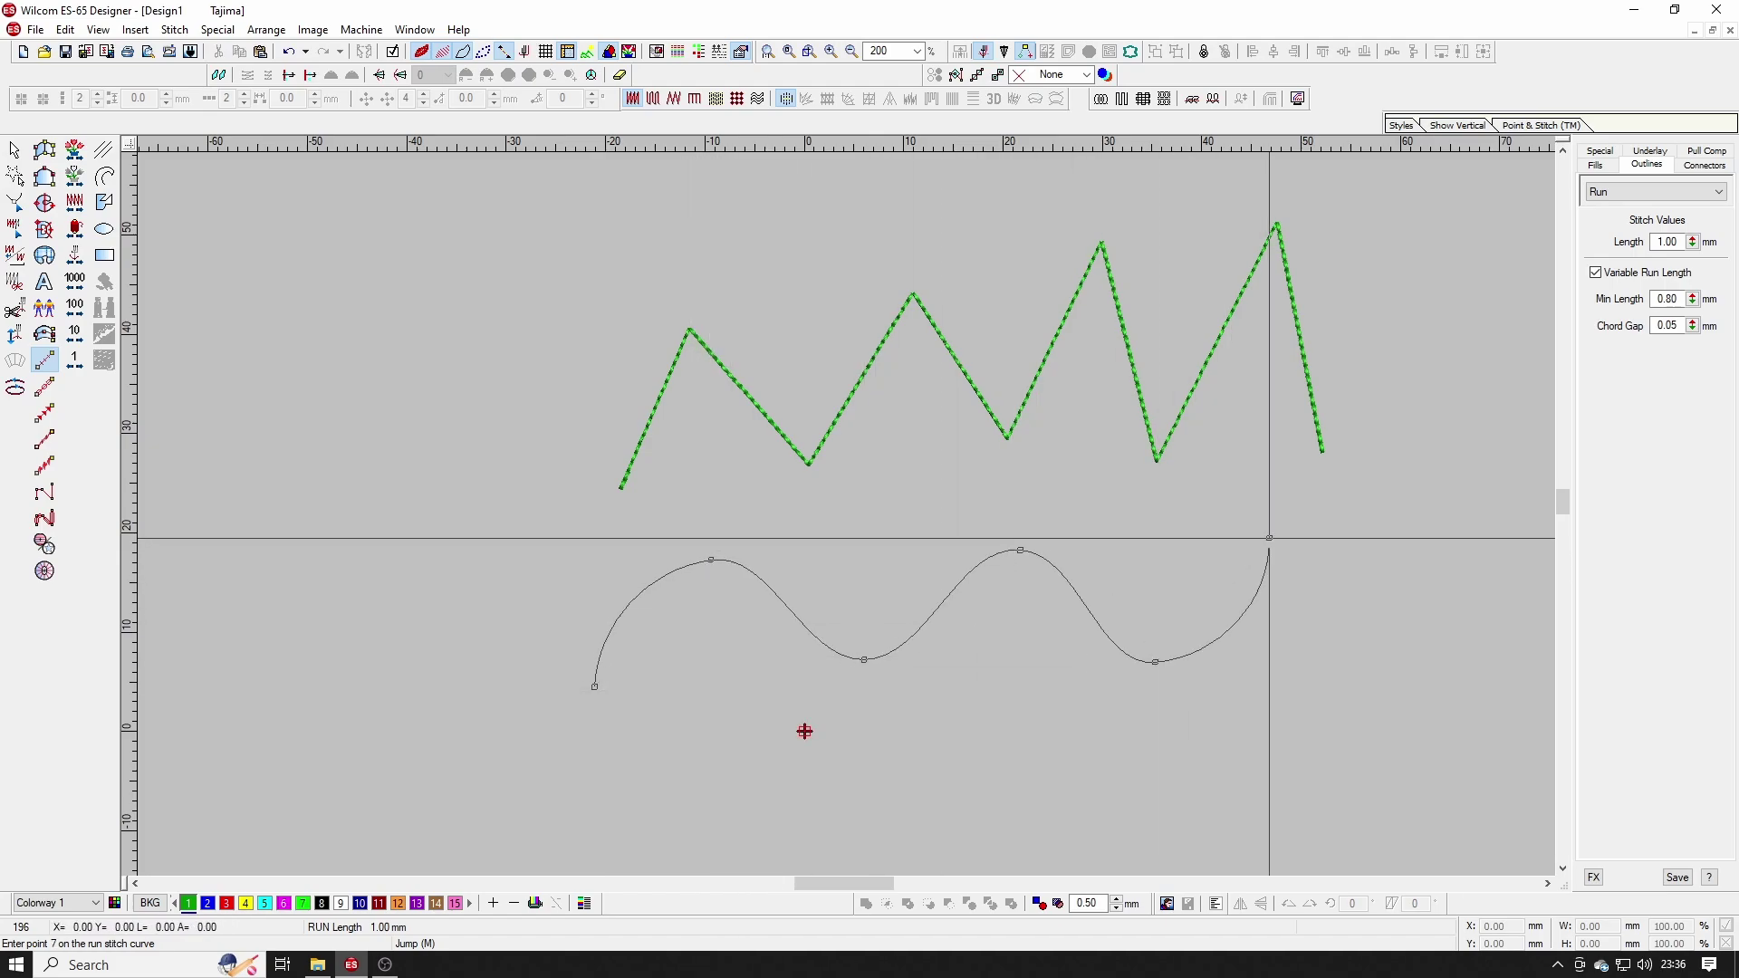
click(1269, 539)
click(1378, 636)
click(1476, 510)
key(Return)
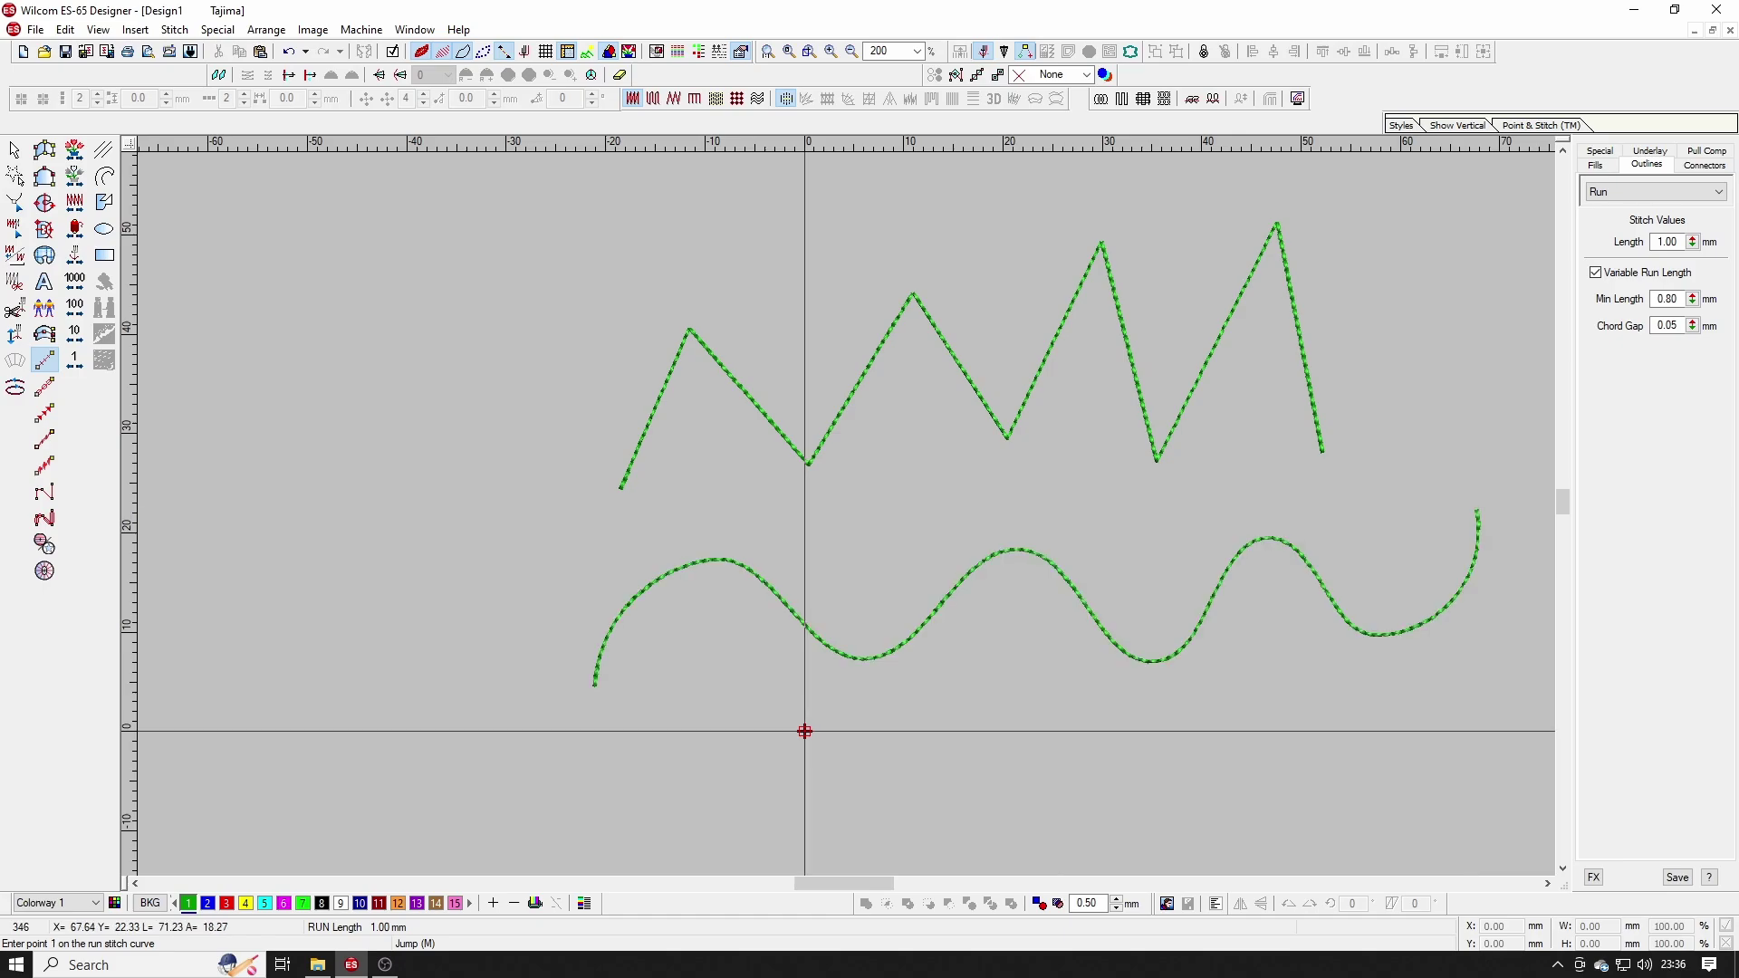
Step: Digitize a closed four-sided run outline about 27 mm wide and 22 mm high with straight corners below the wavy line
scroll(804, 623, down, 2)
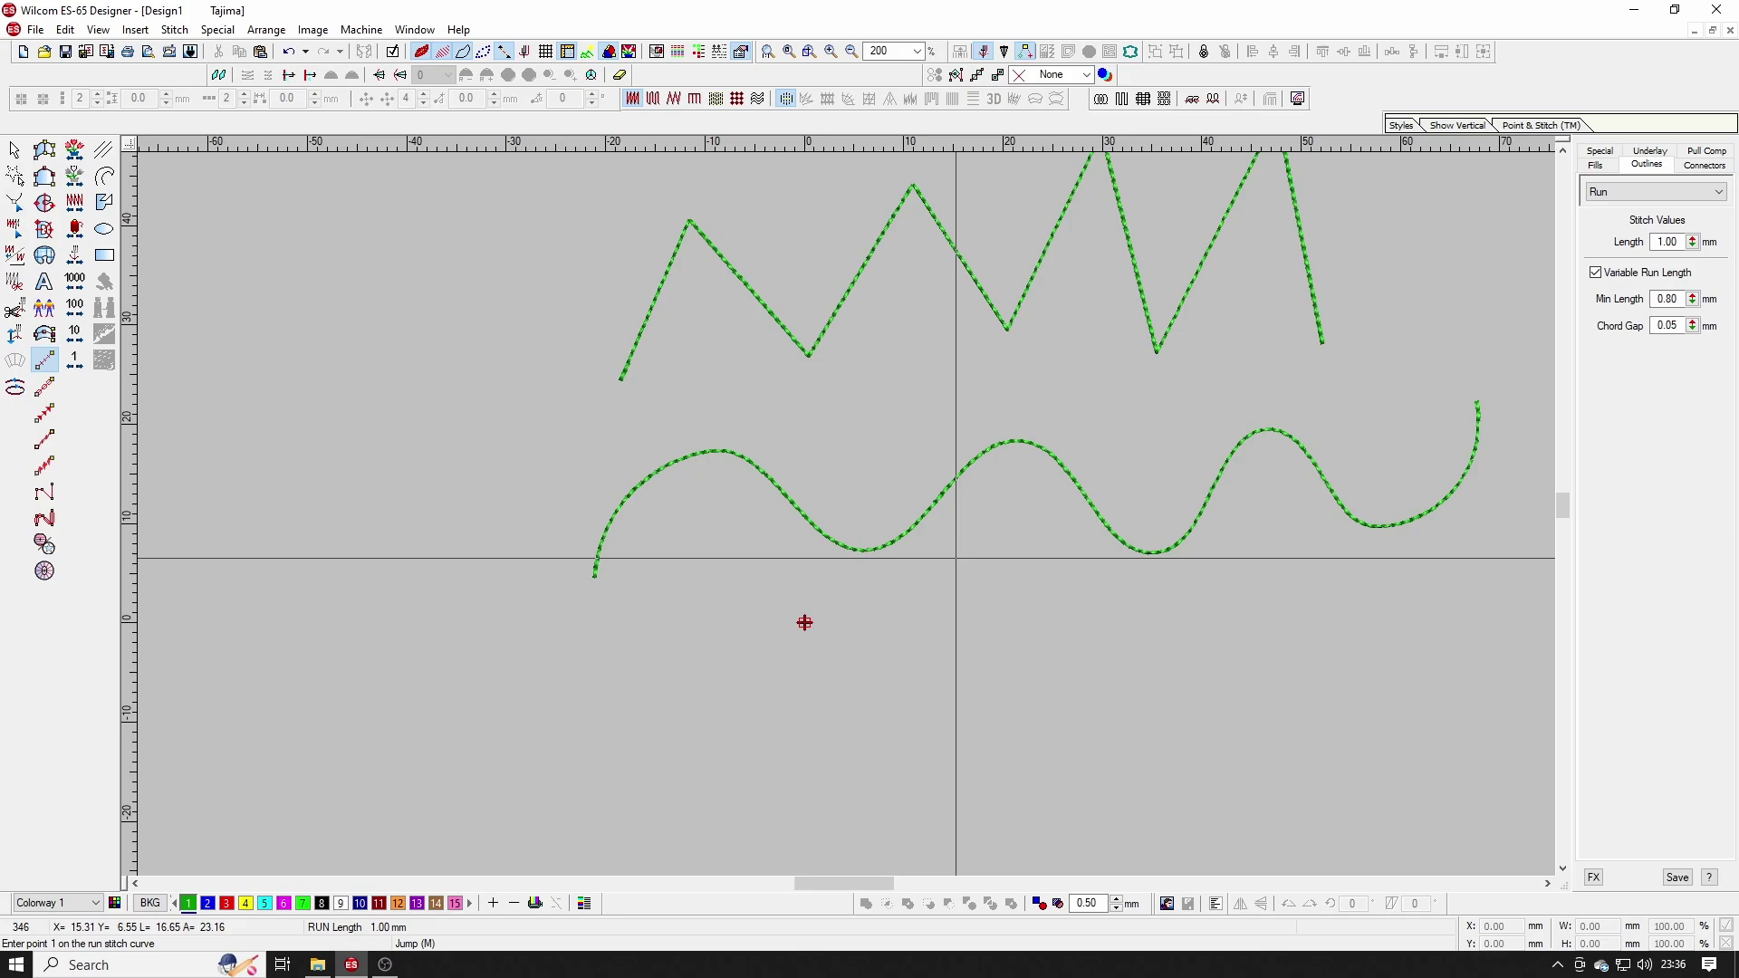
scroll(804, 623, down, 2)
click(770, 543)
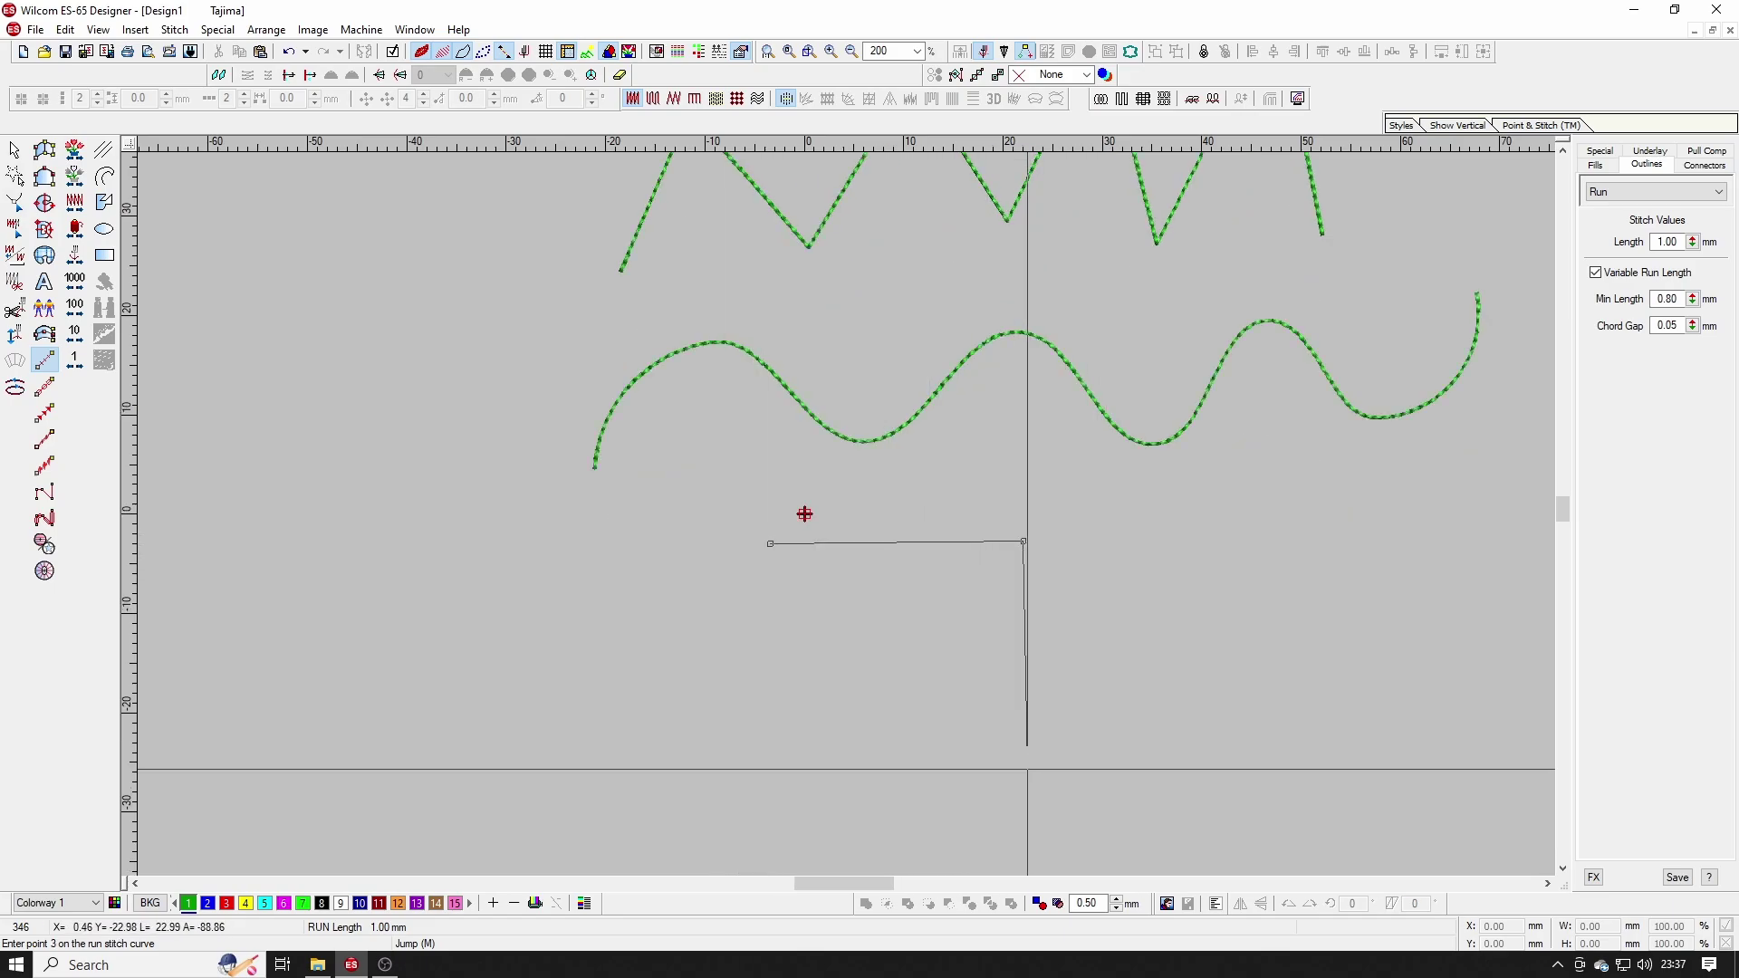
click(1020, 754)
click(752, 757)
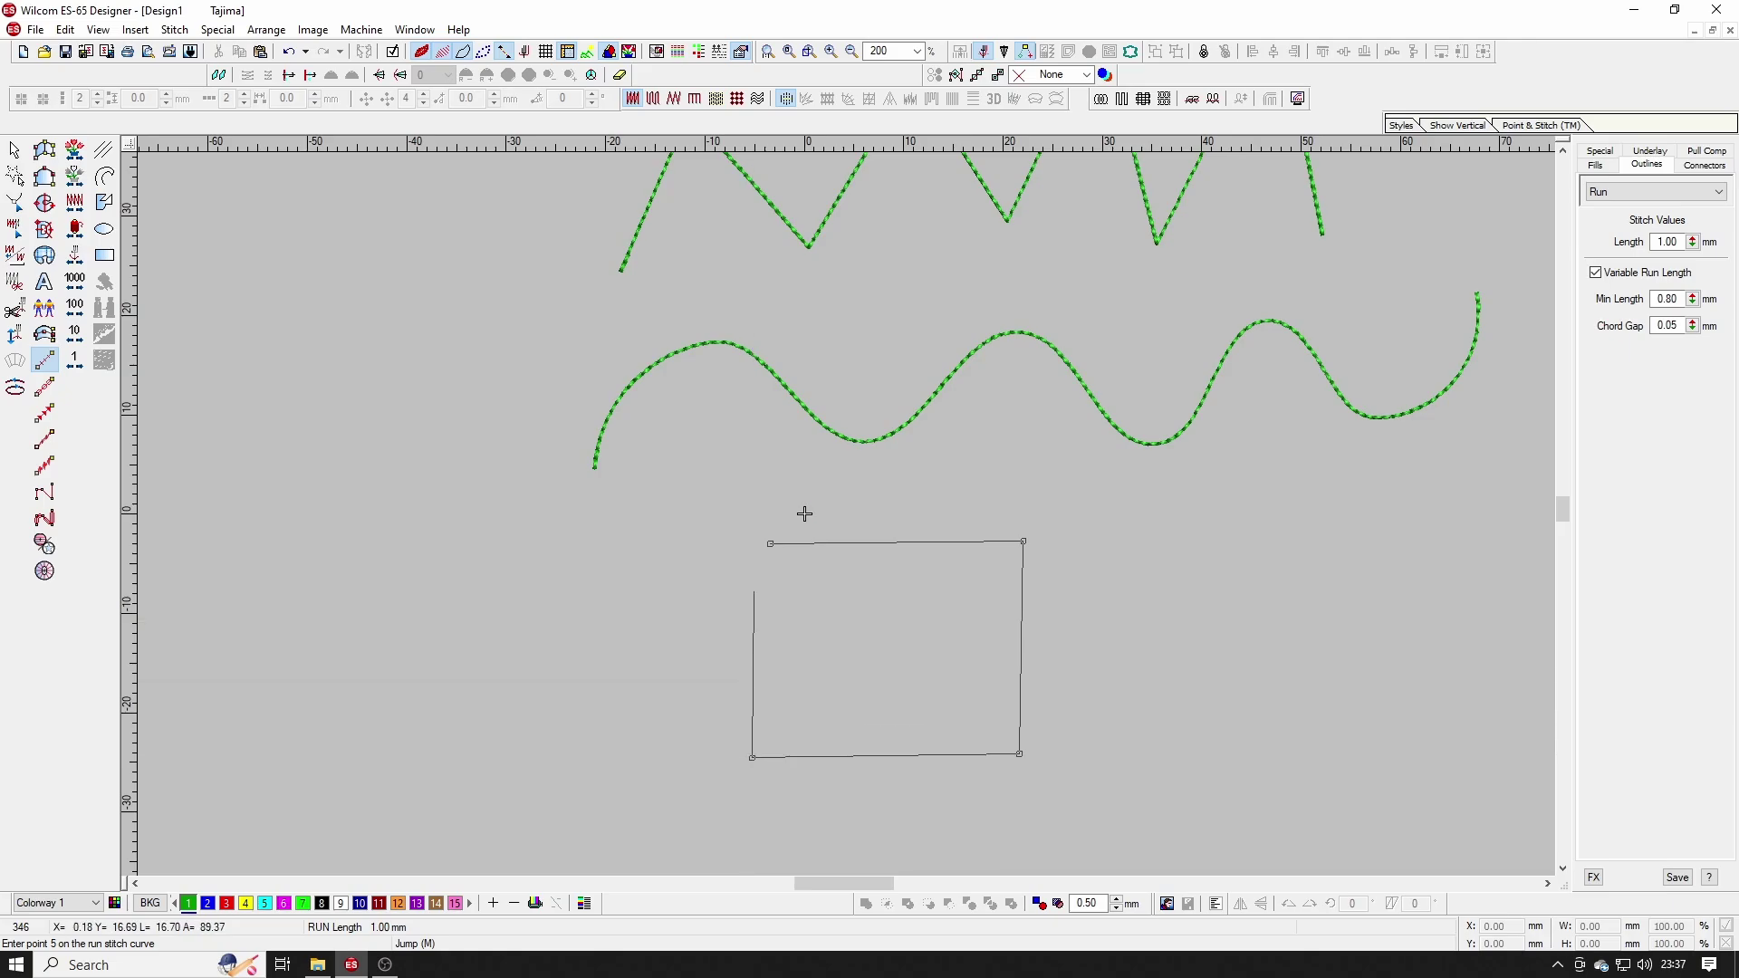
click(805, 513)
key(Return)
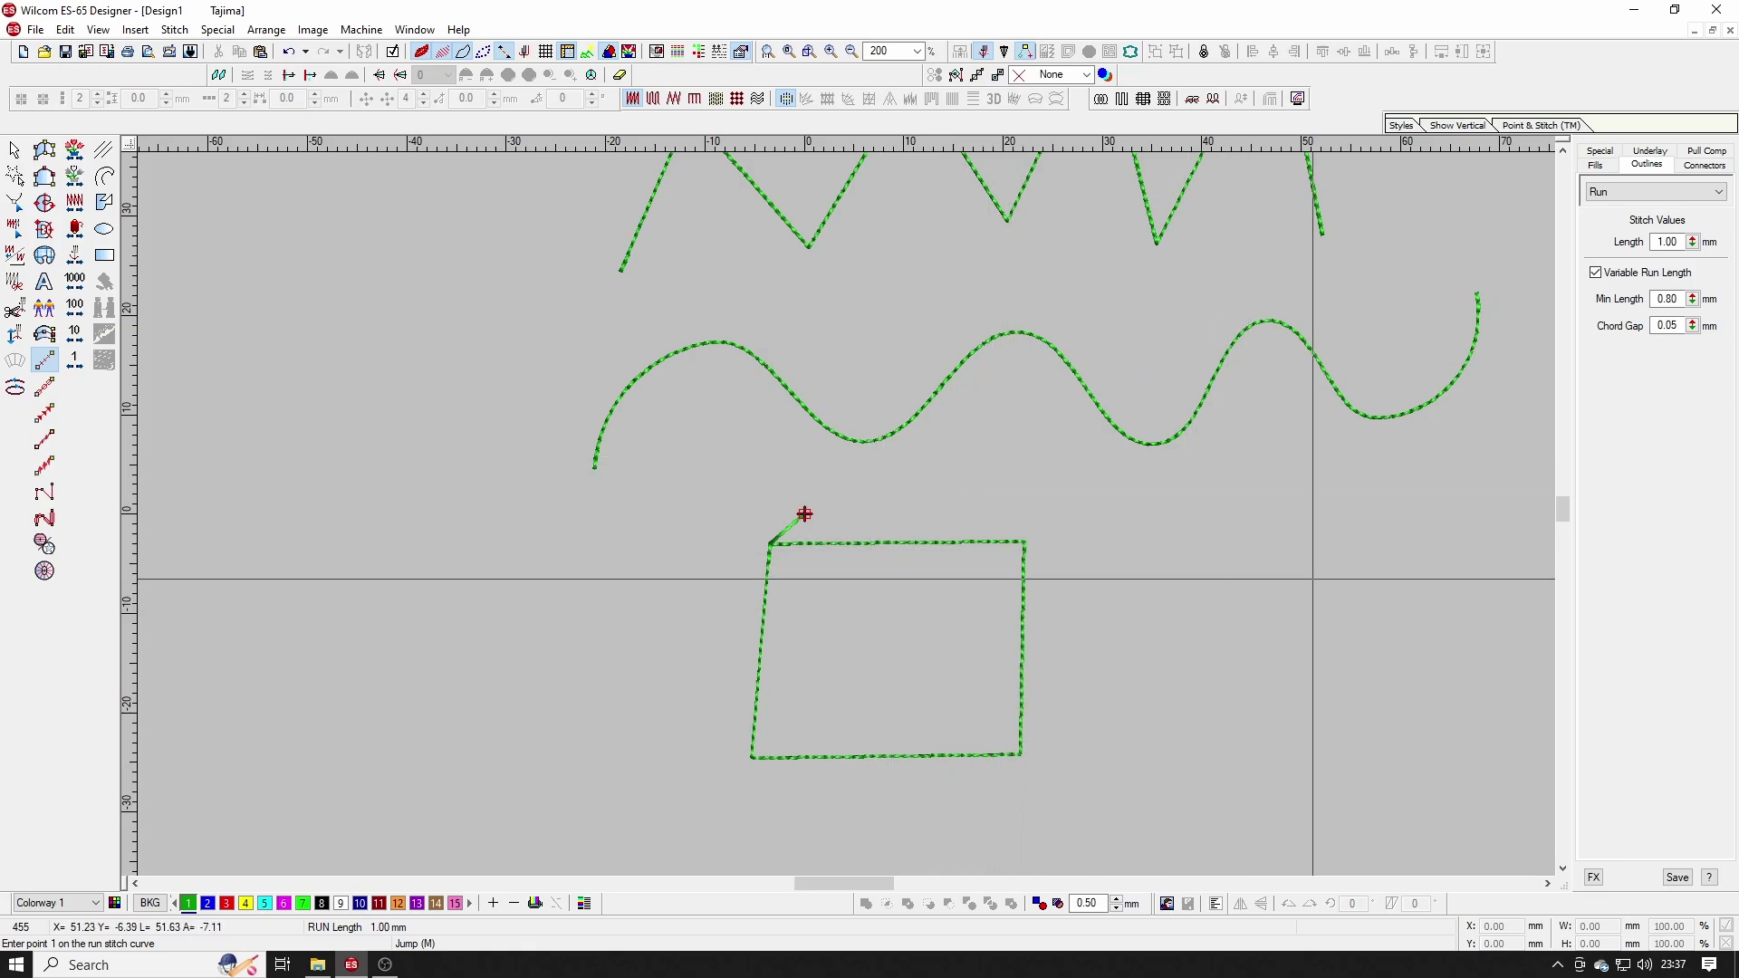
Step: Digitize a closed run circle about 25 mm in diameter from curve points to the right of the four-sided outline, ending the Run tool
click(1263, 526)
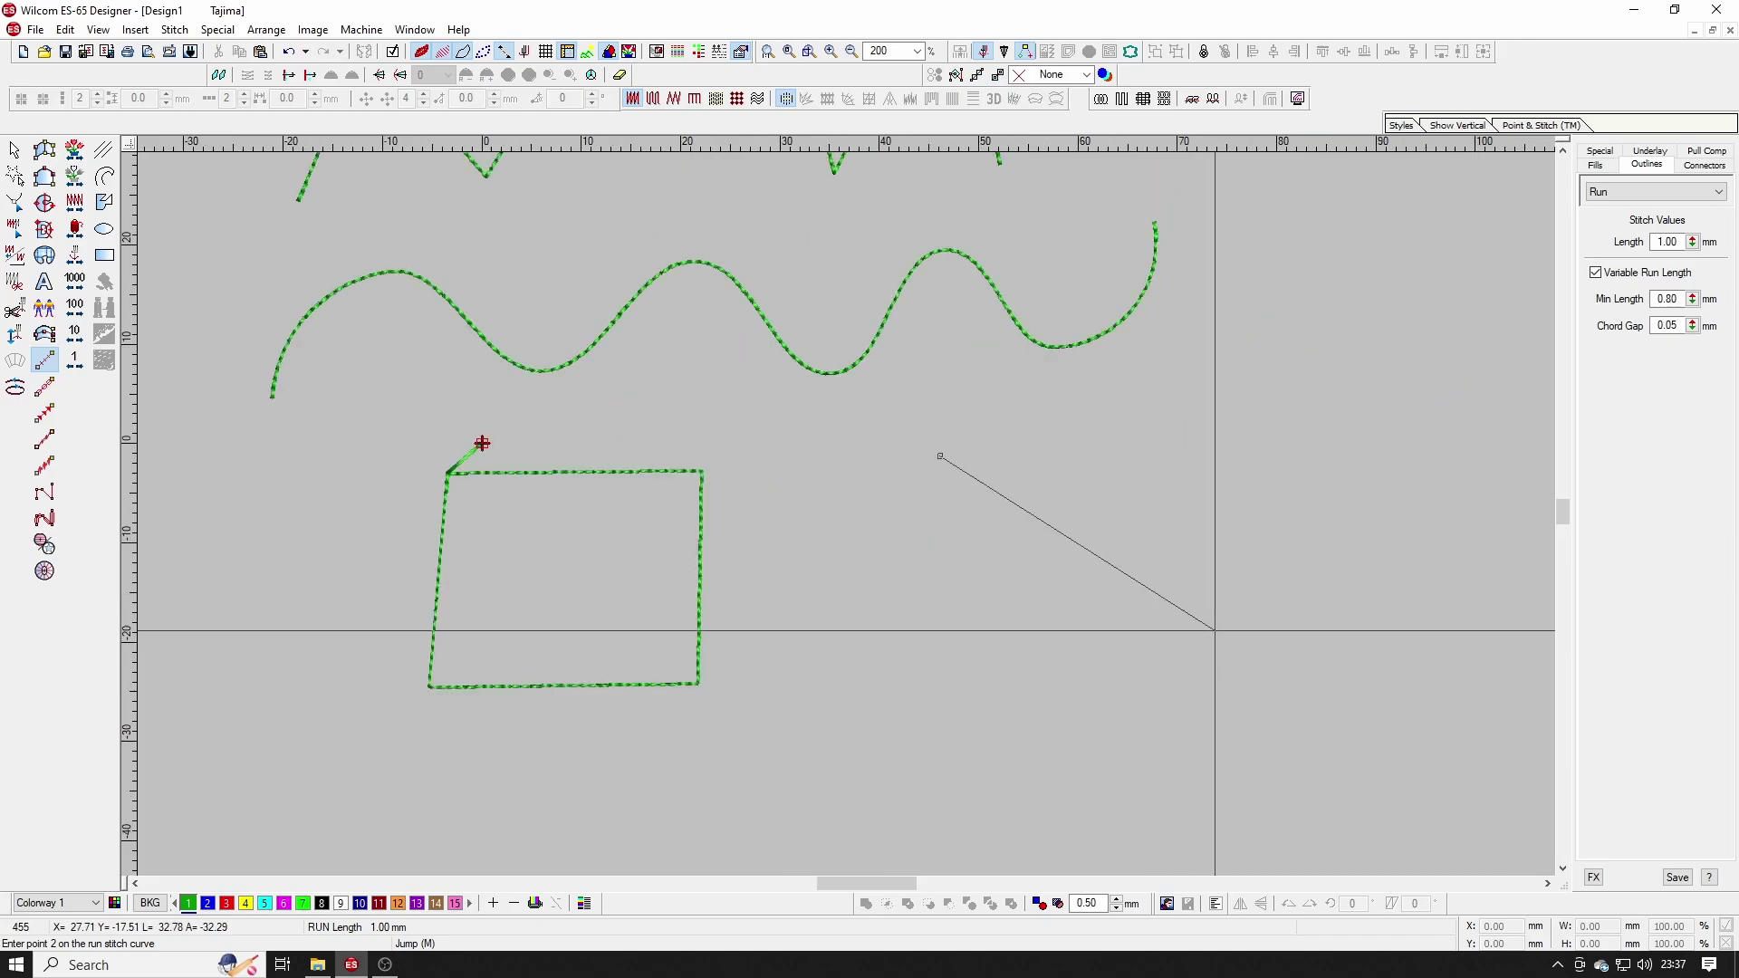
click(1089, 552)
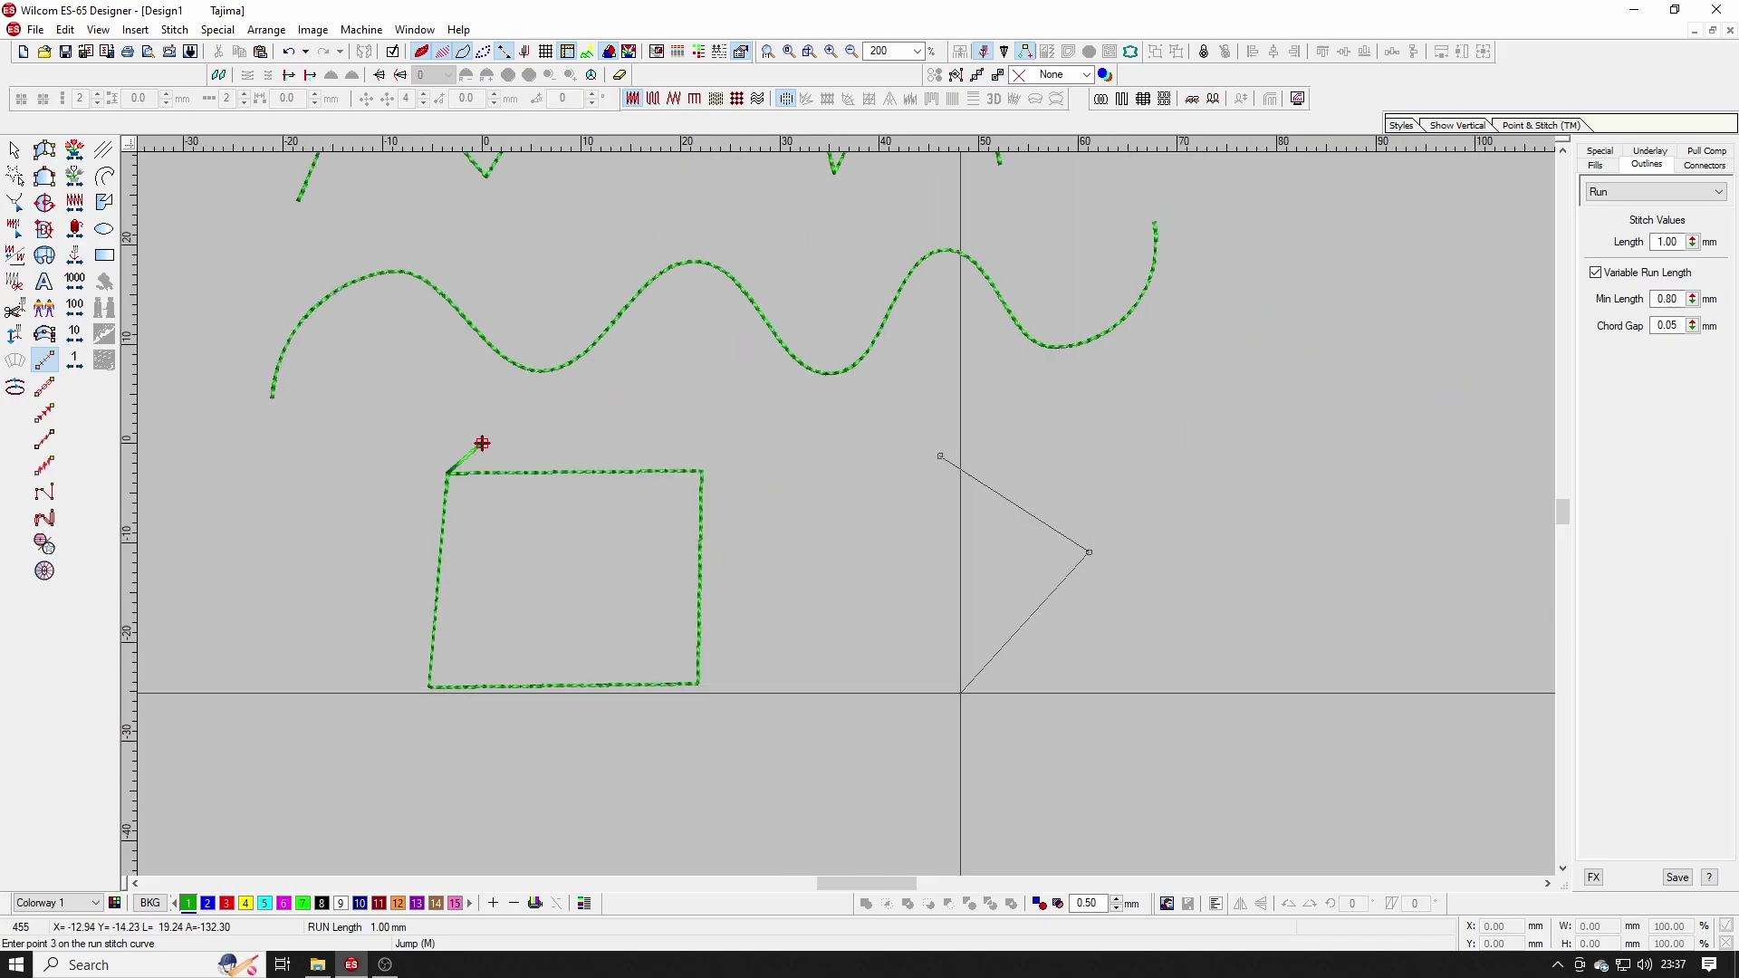
click(960, 694)
click(842, 577)
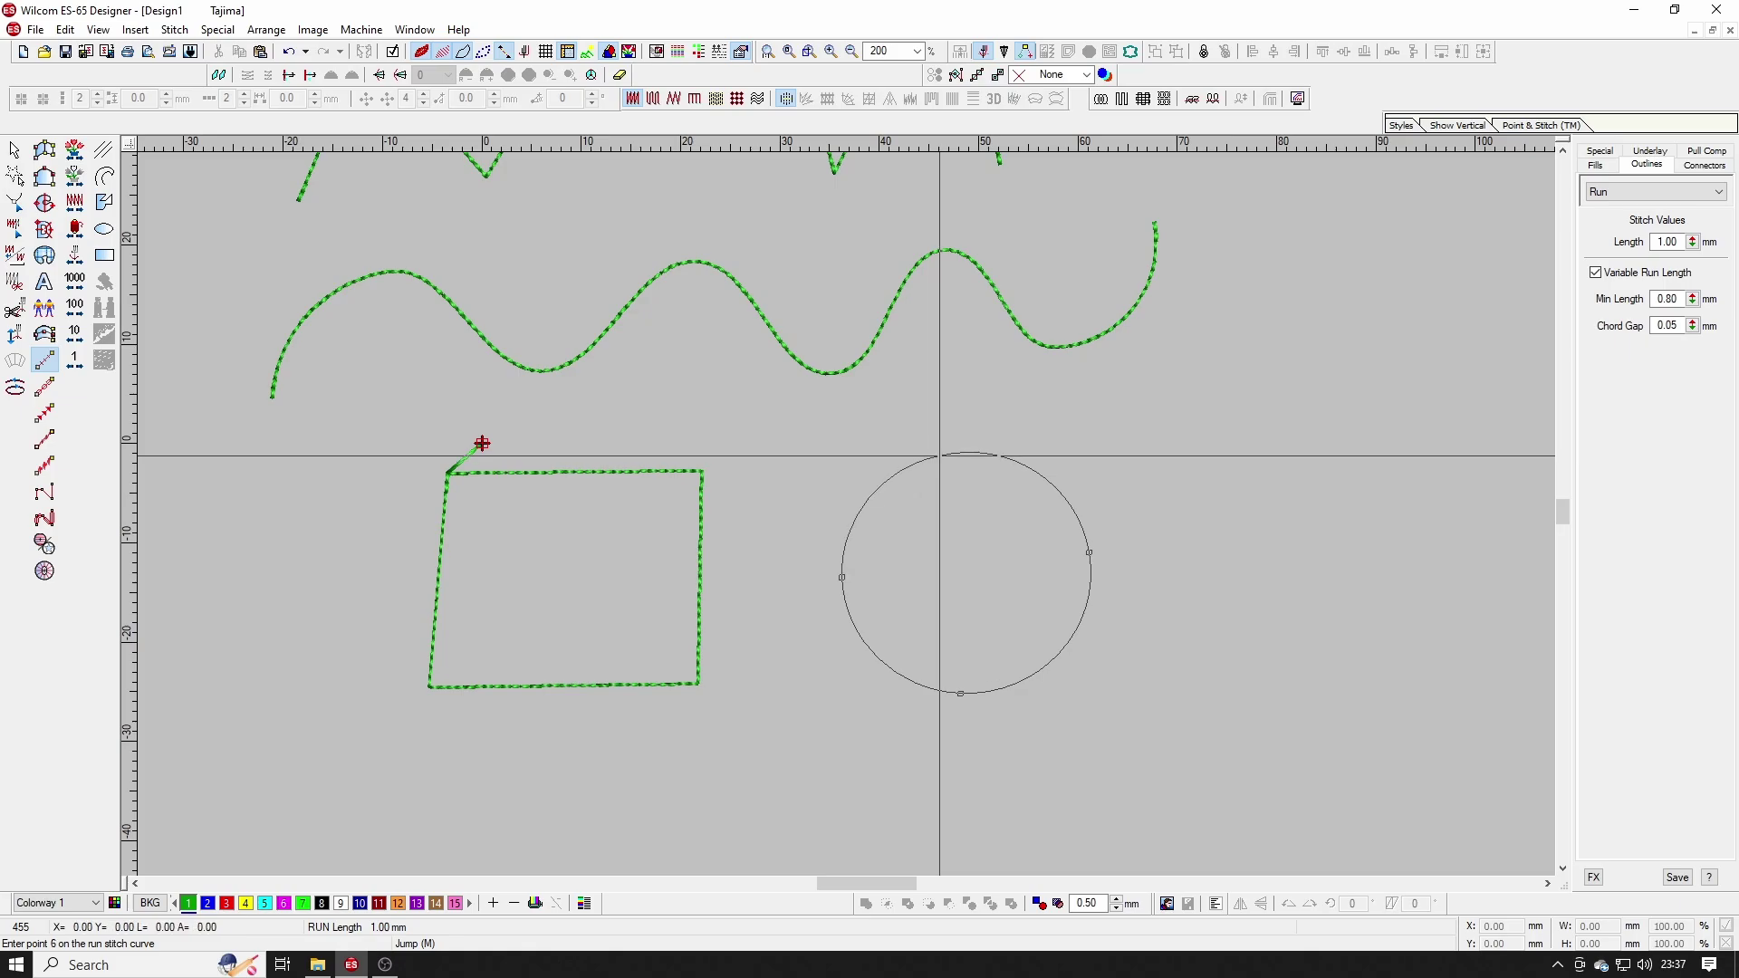
key(Return)
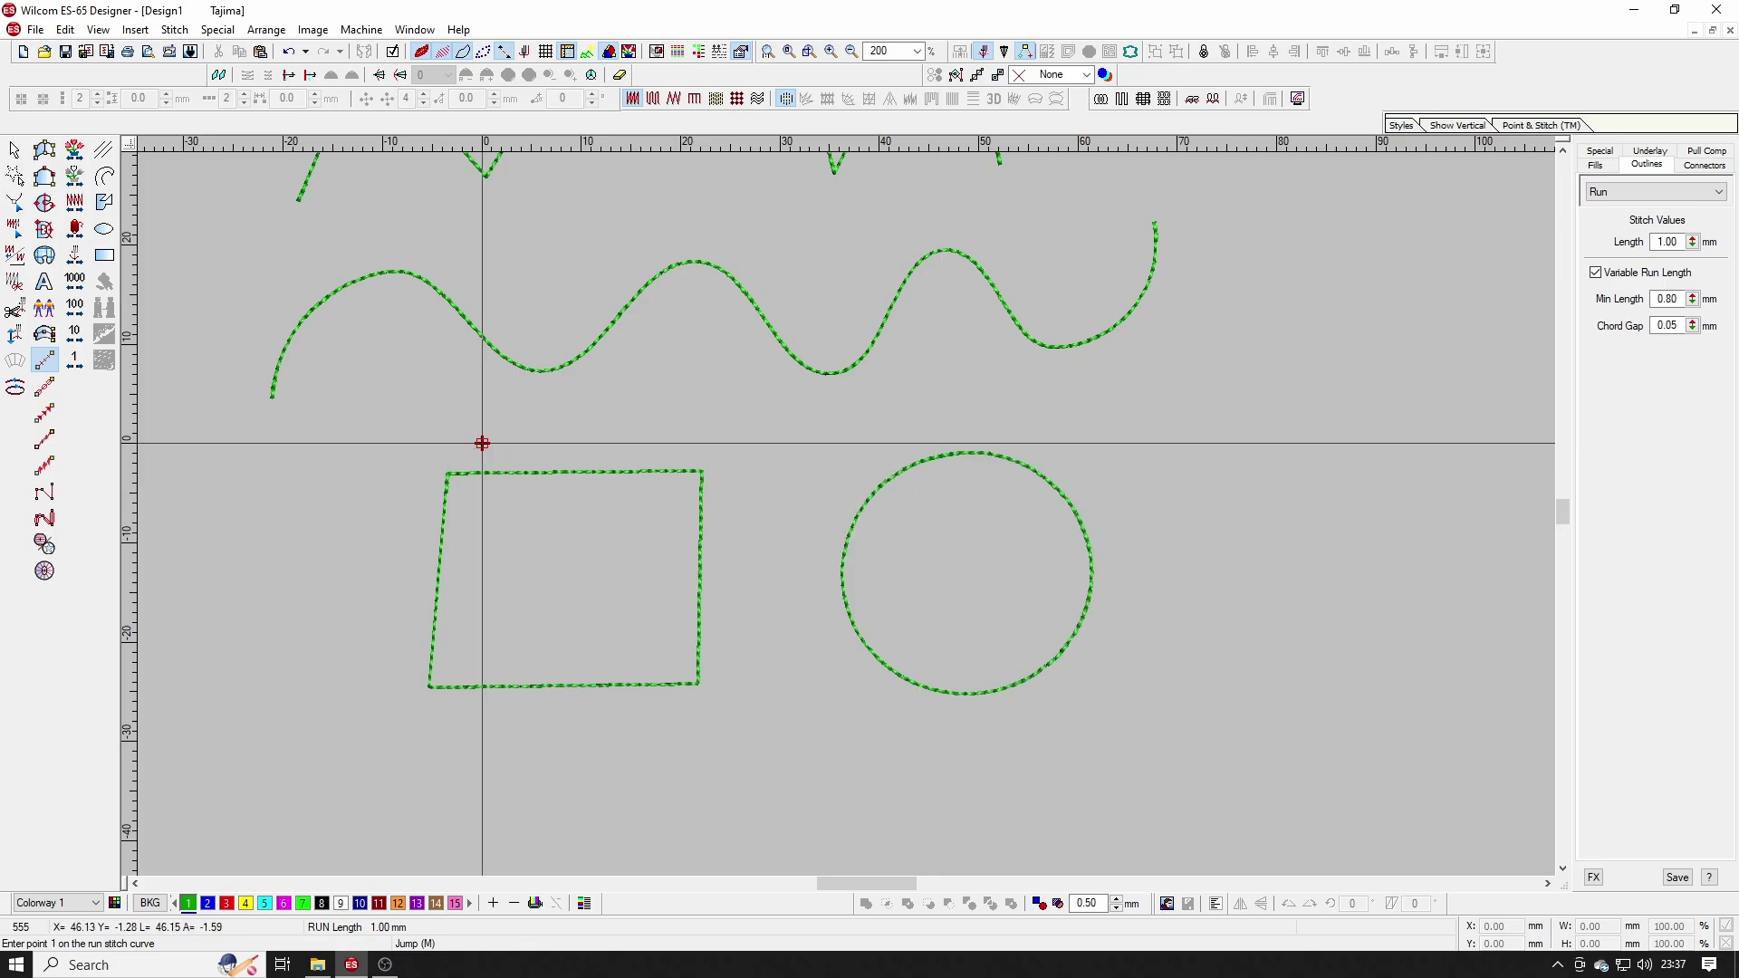
click(482, 443)
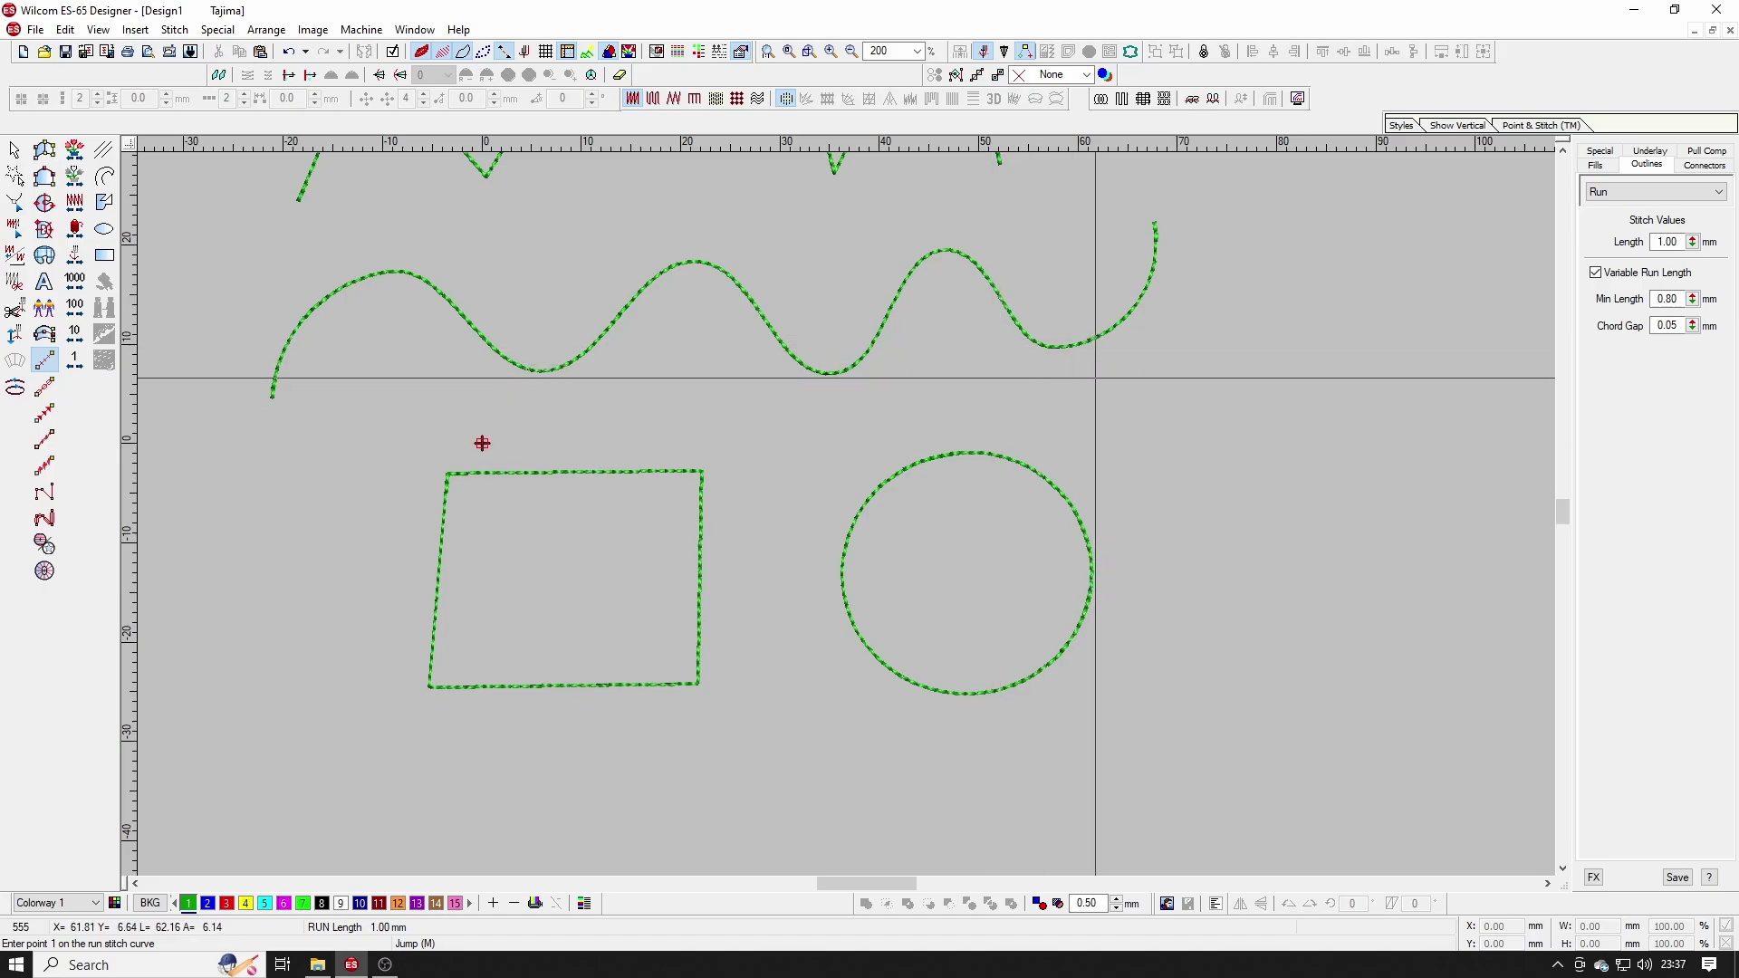
key(Escape)
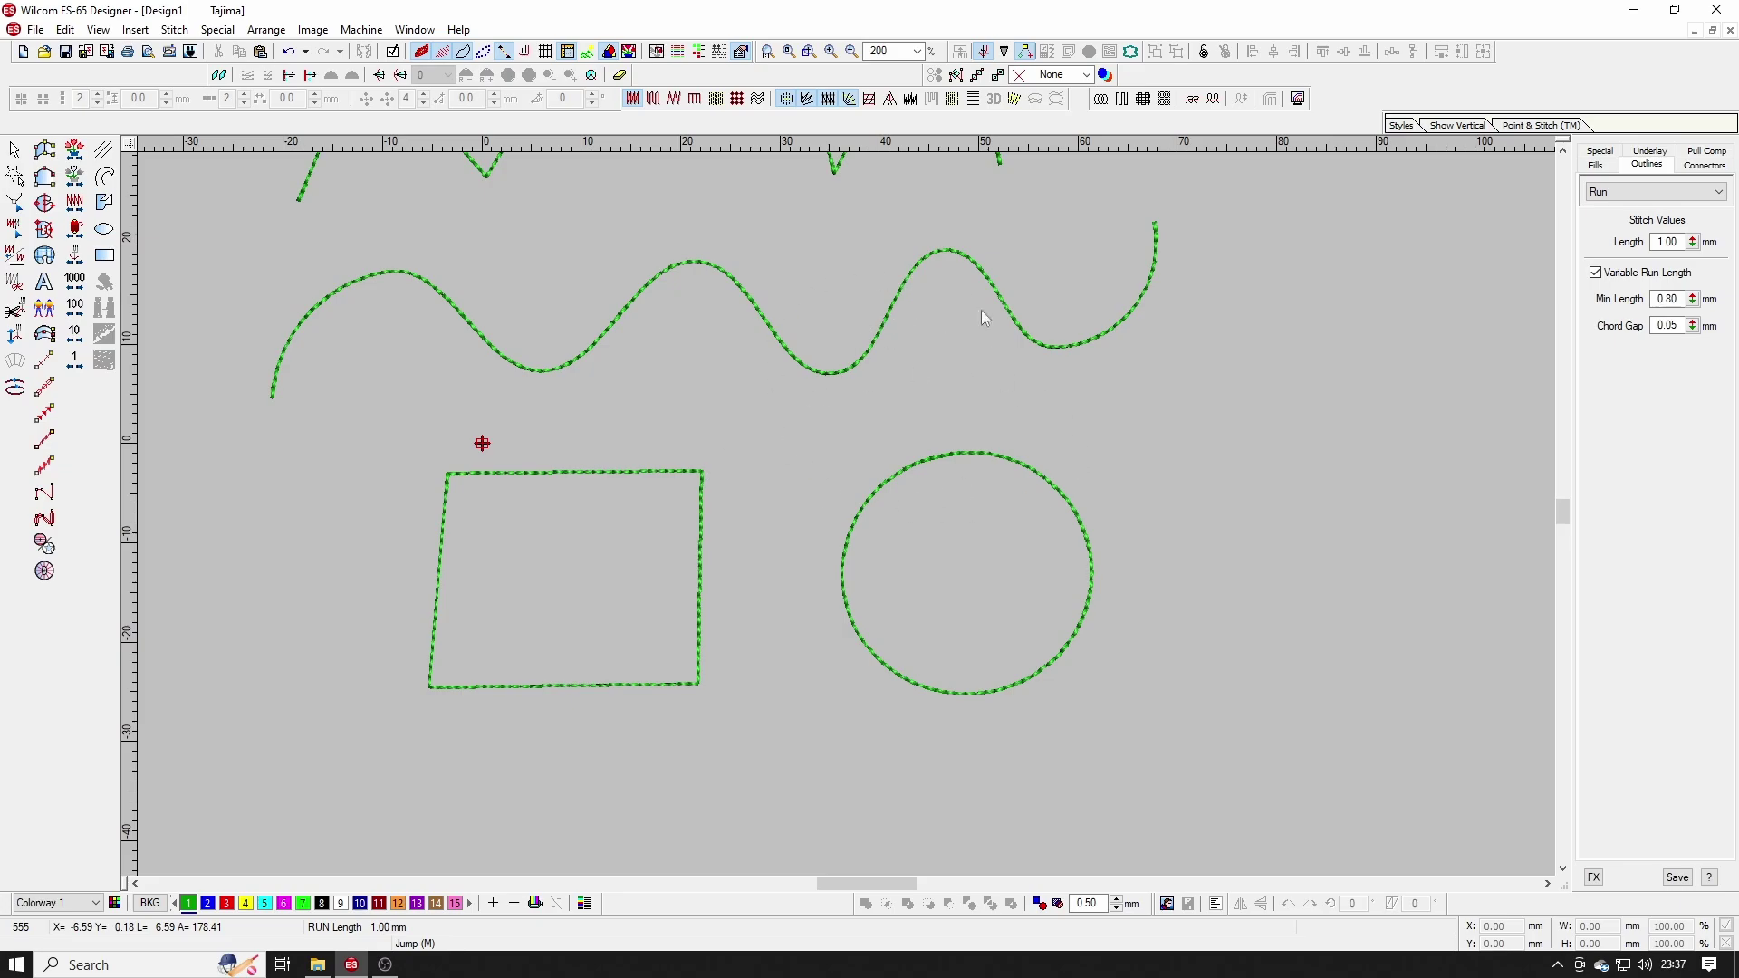
Step: Digitize an arched satin shape about 34 mm wide and 20 mm high with Input A, using three pairs of curve points right of the four-sided outline
key(ctrl+z)
key(a)
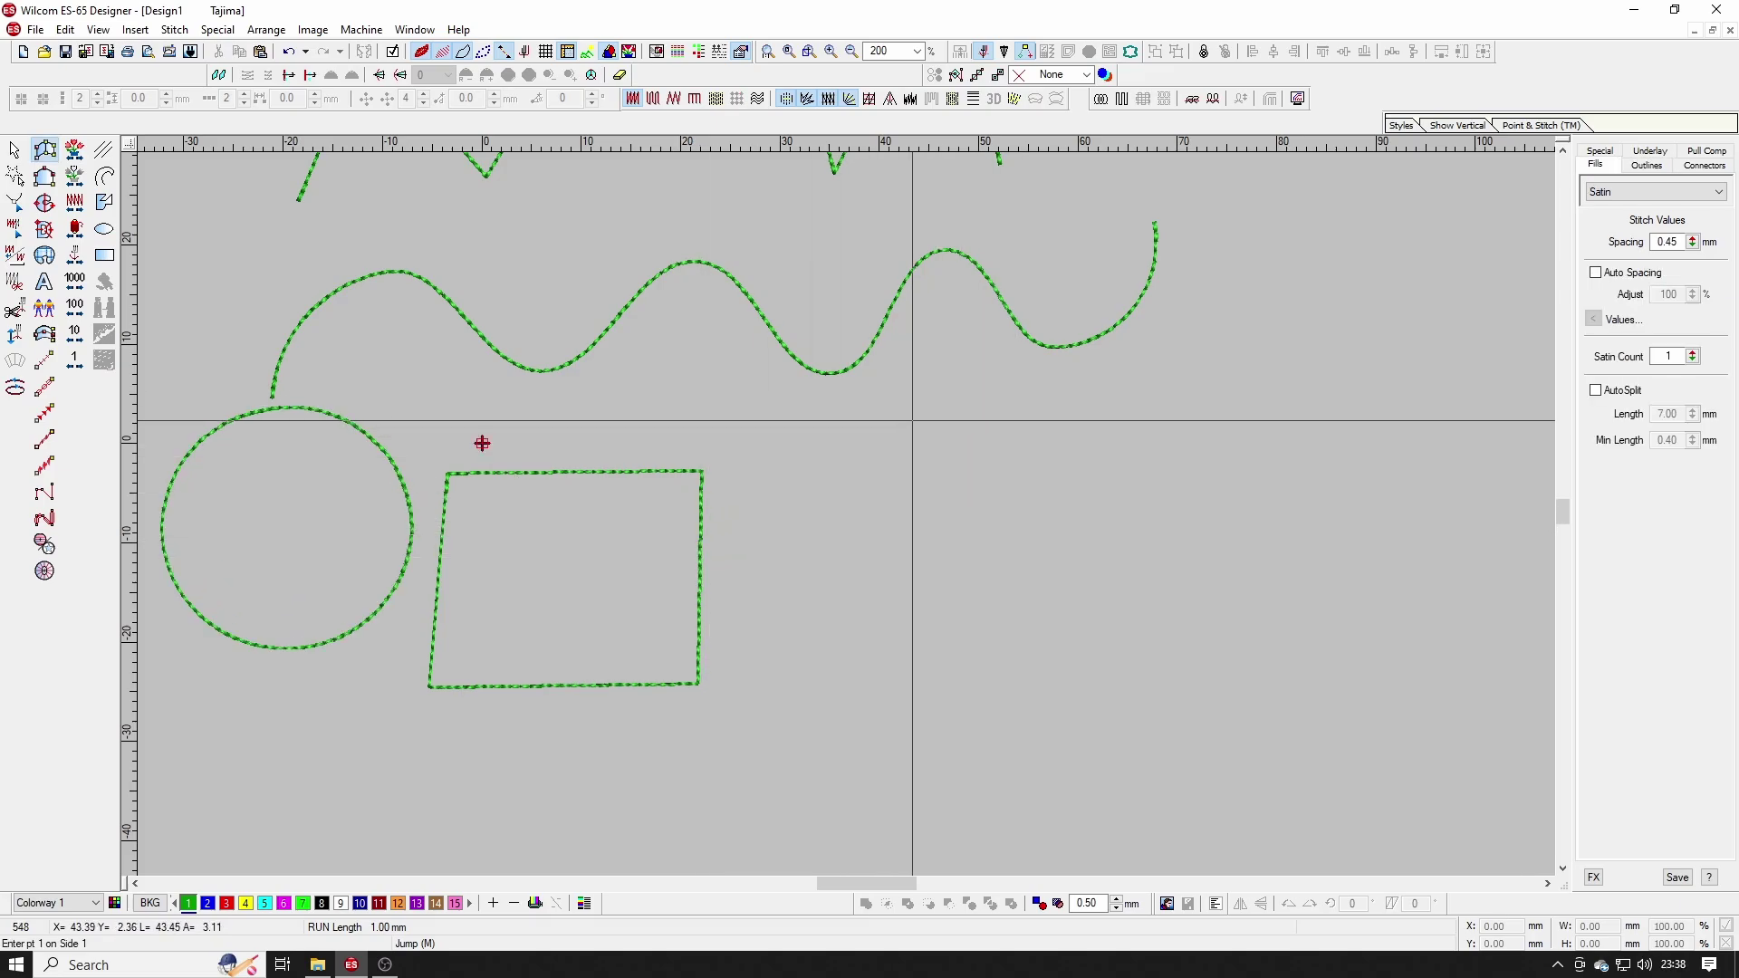
click(1037, 568)
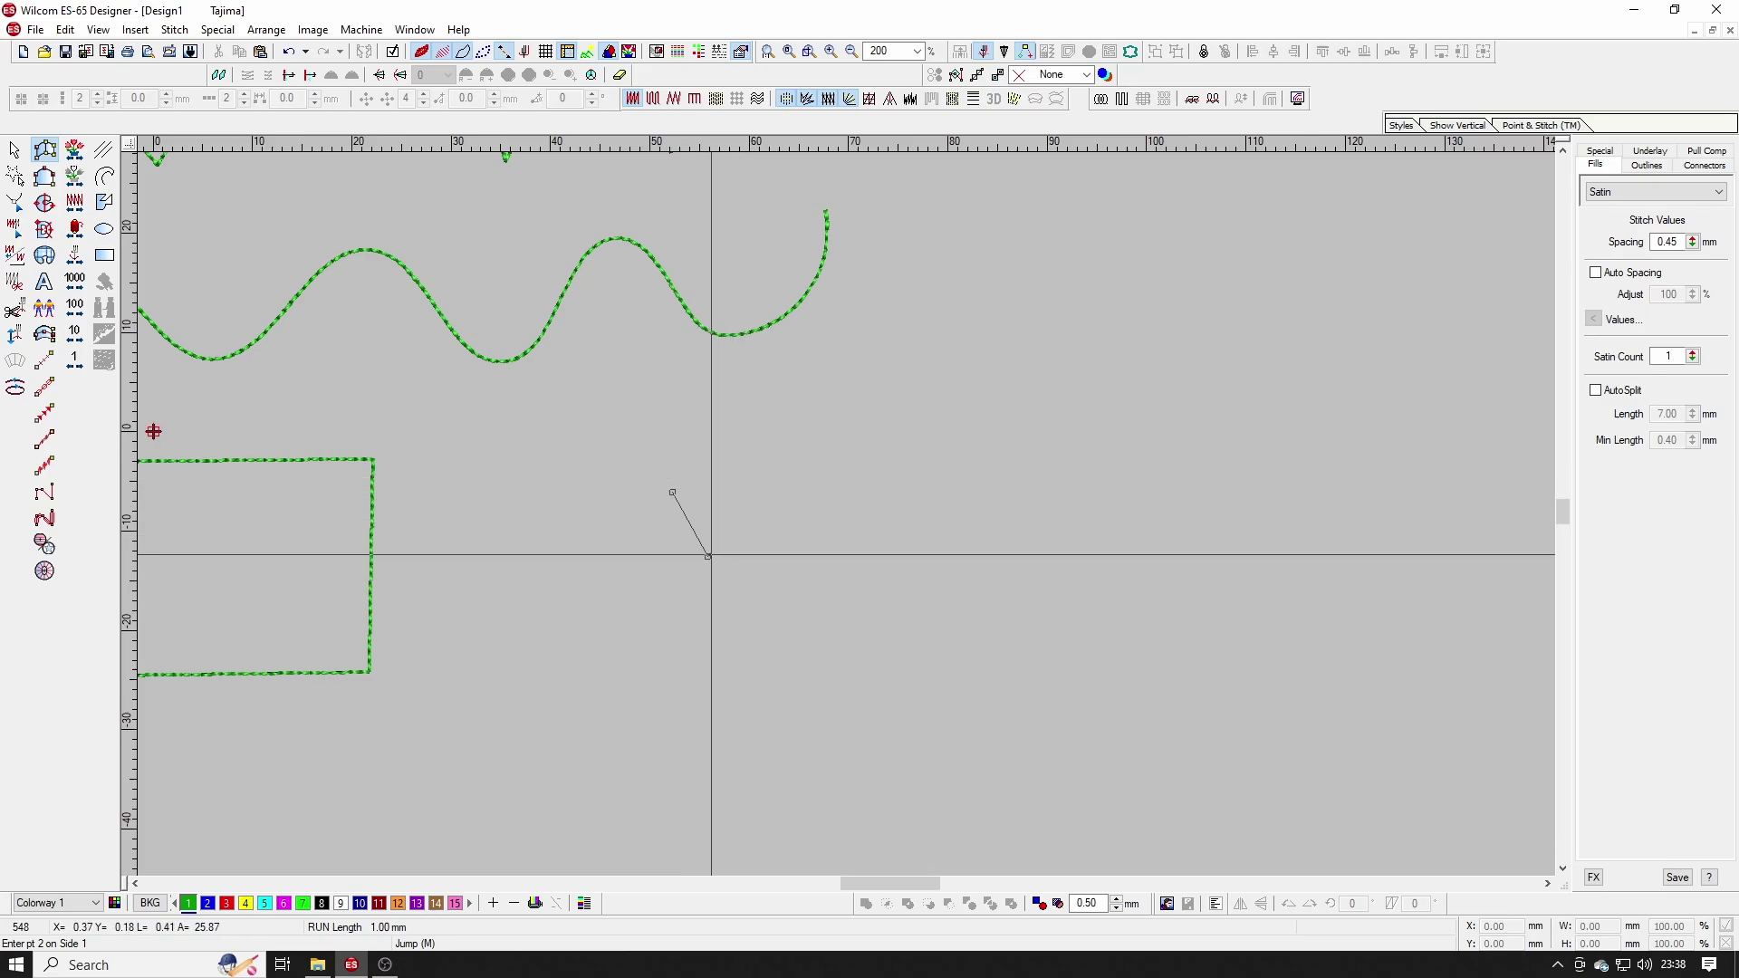
click(708, 555)
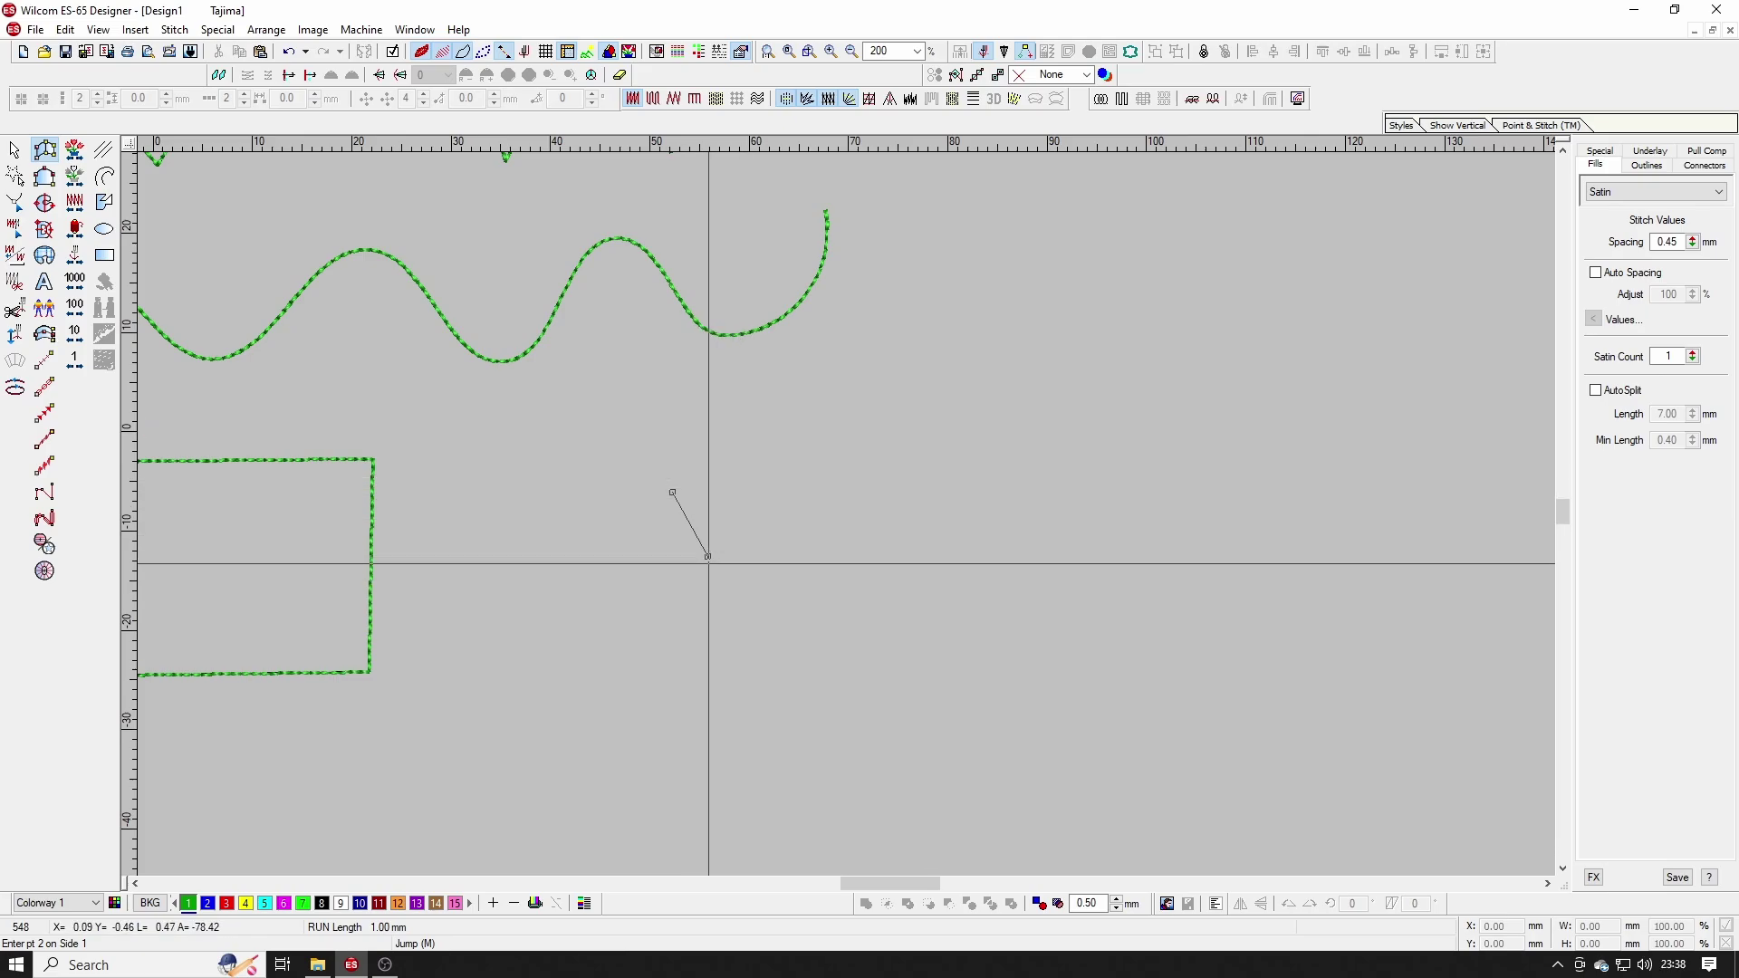
click(816, 450)
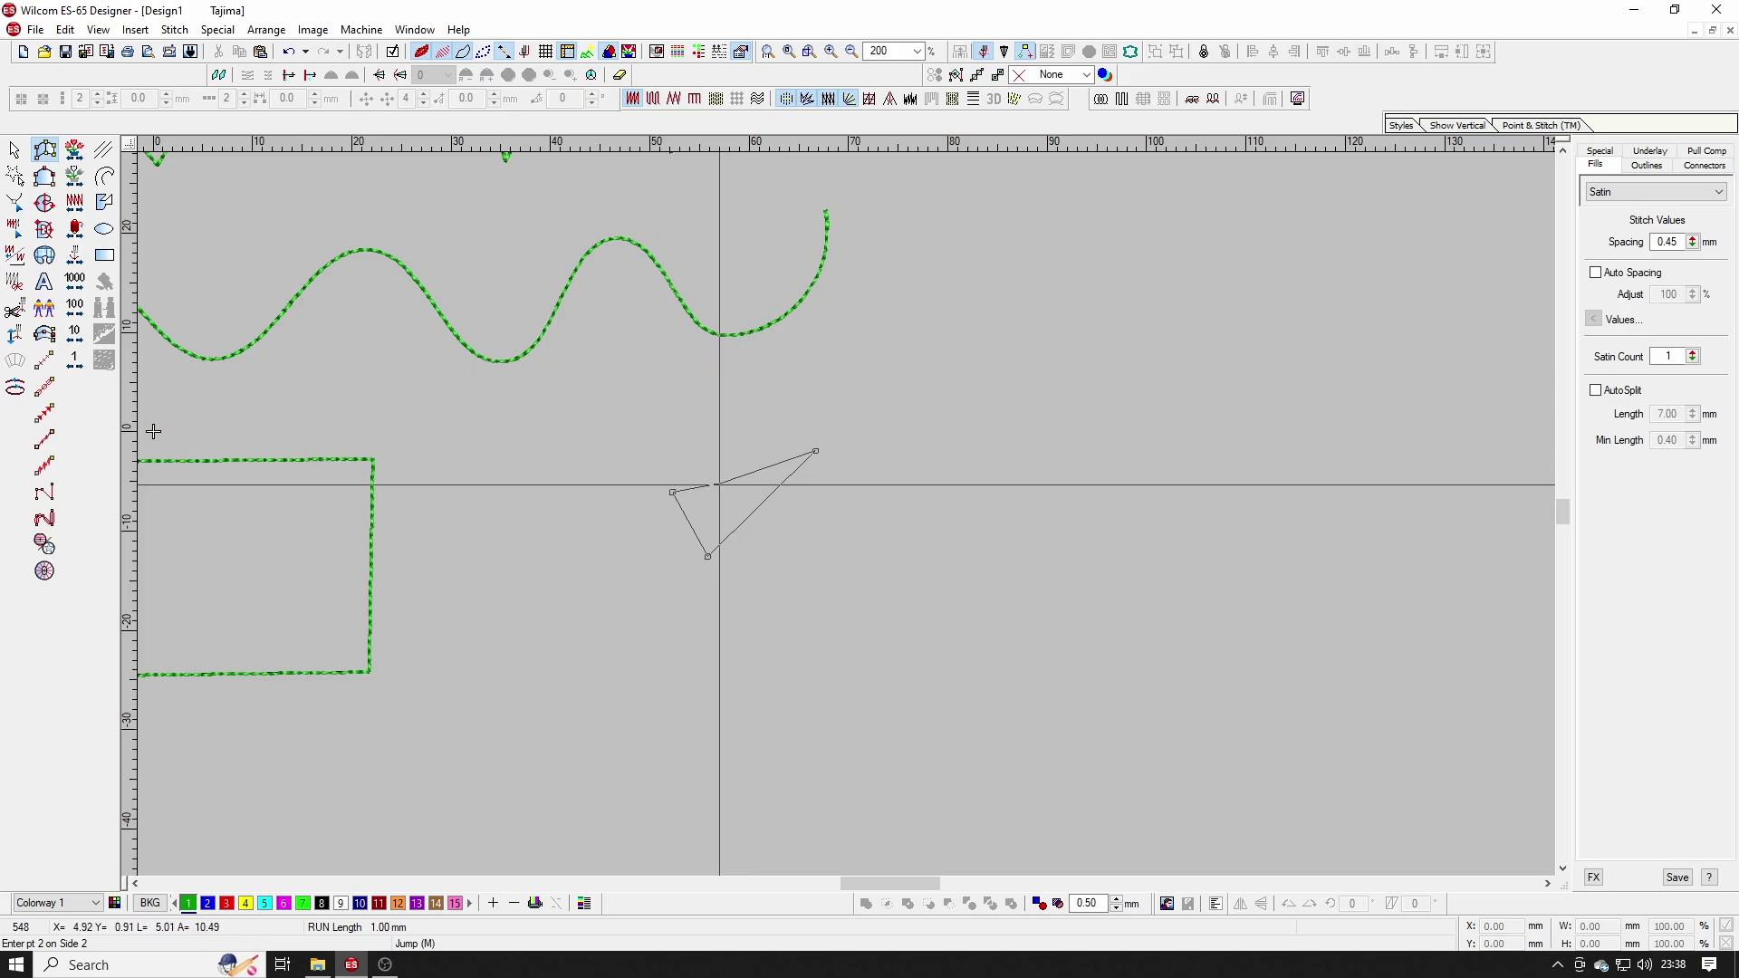
click(796, 367)
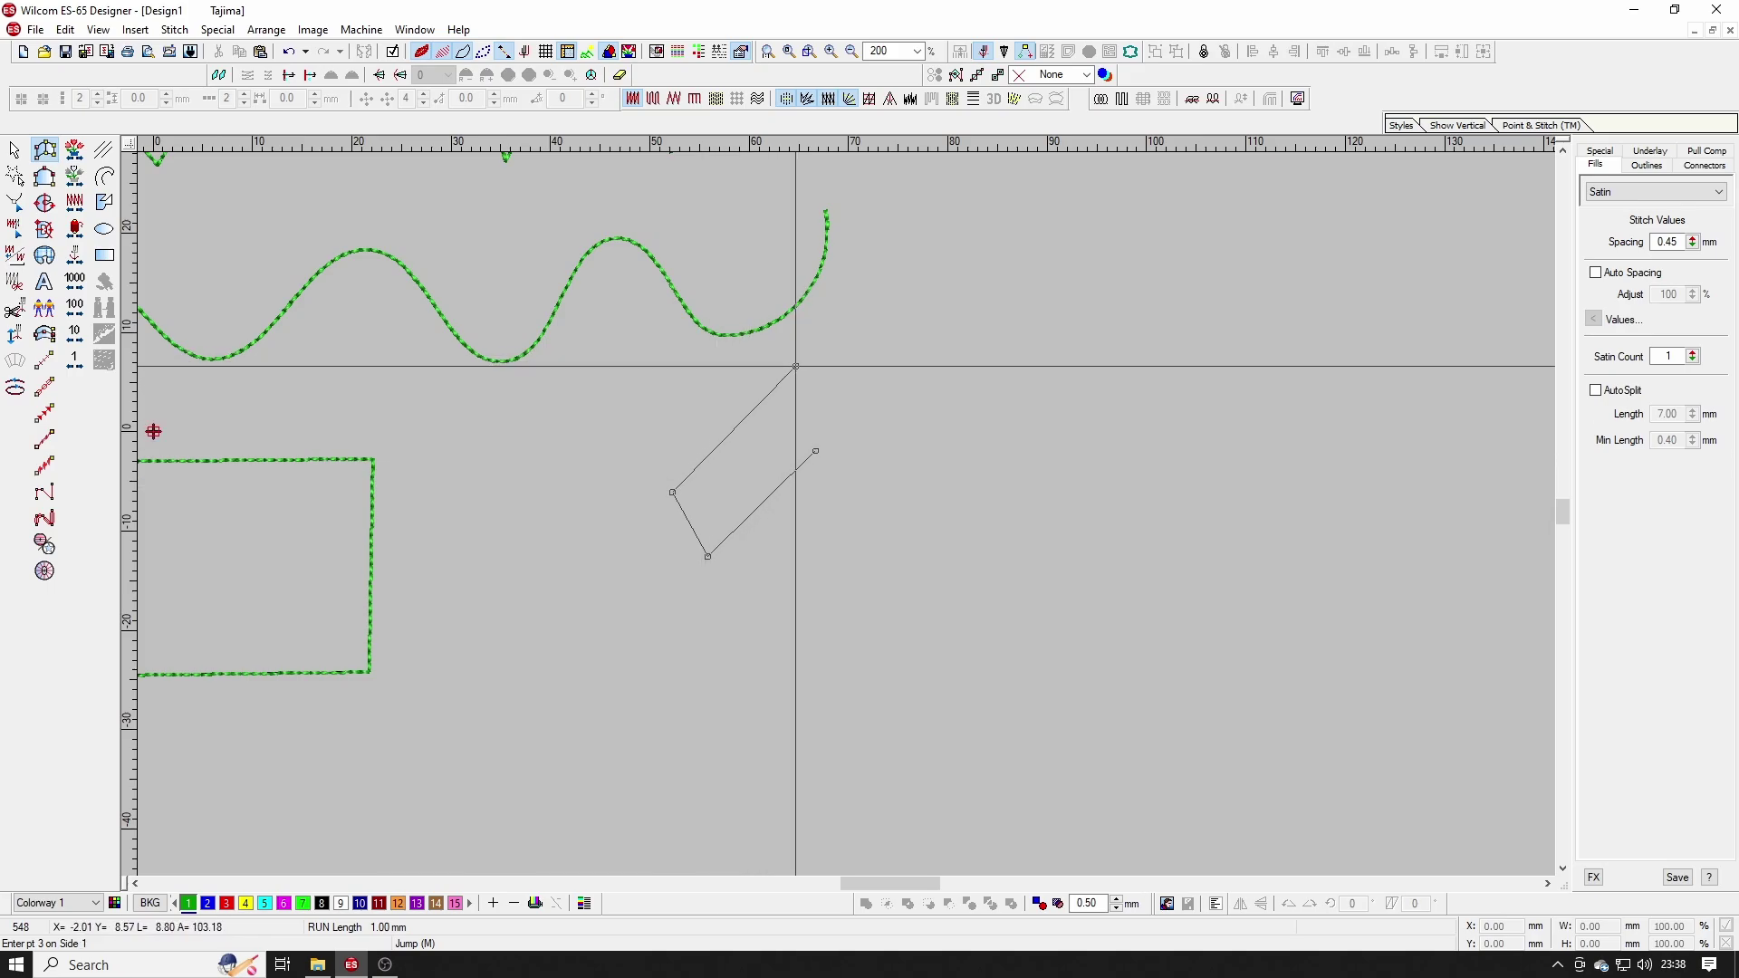
click(1003, 522)
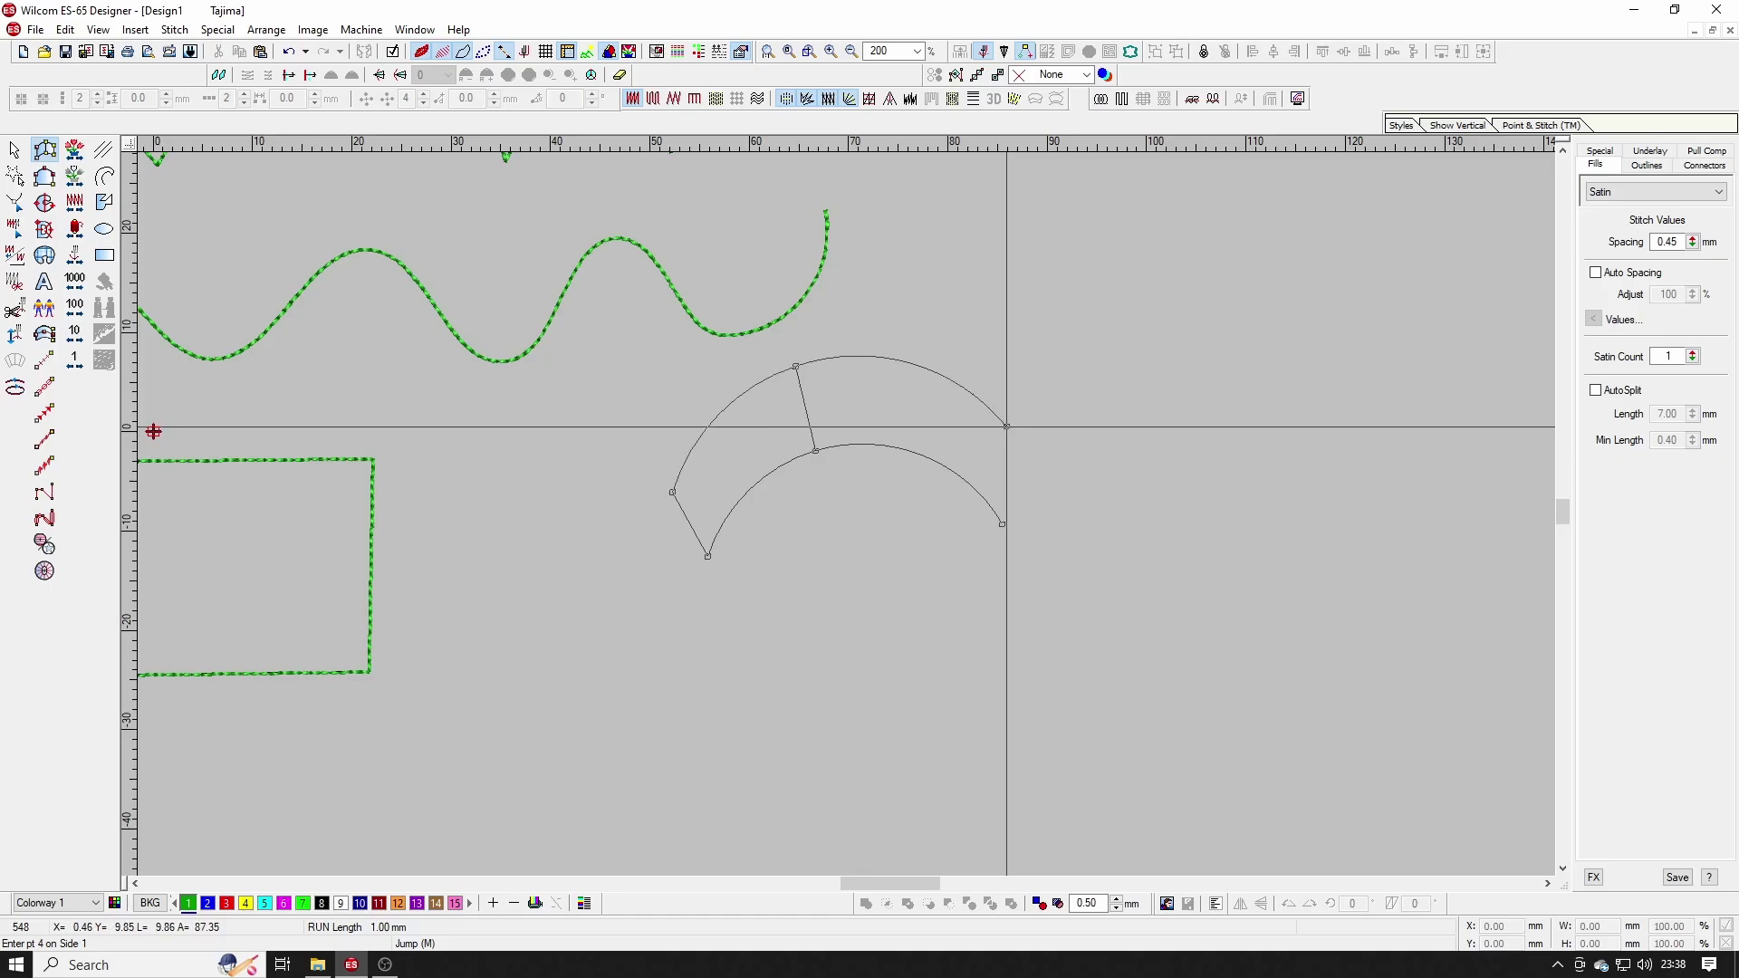
key(Return)
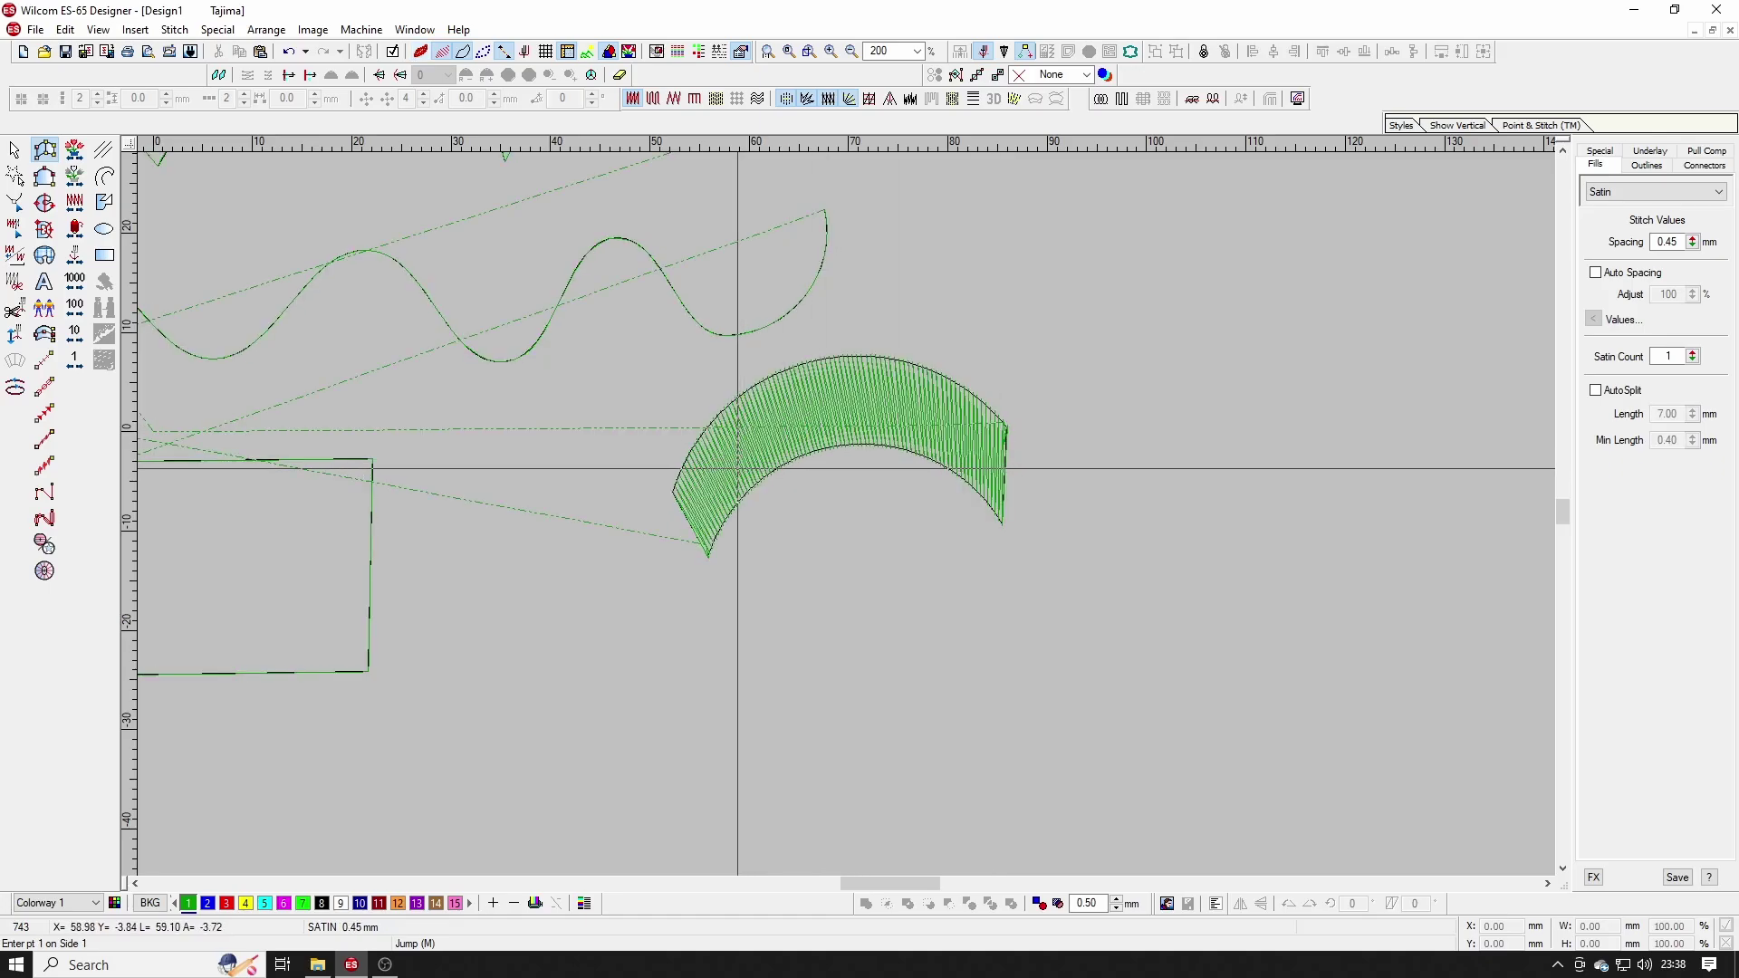
key(t)
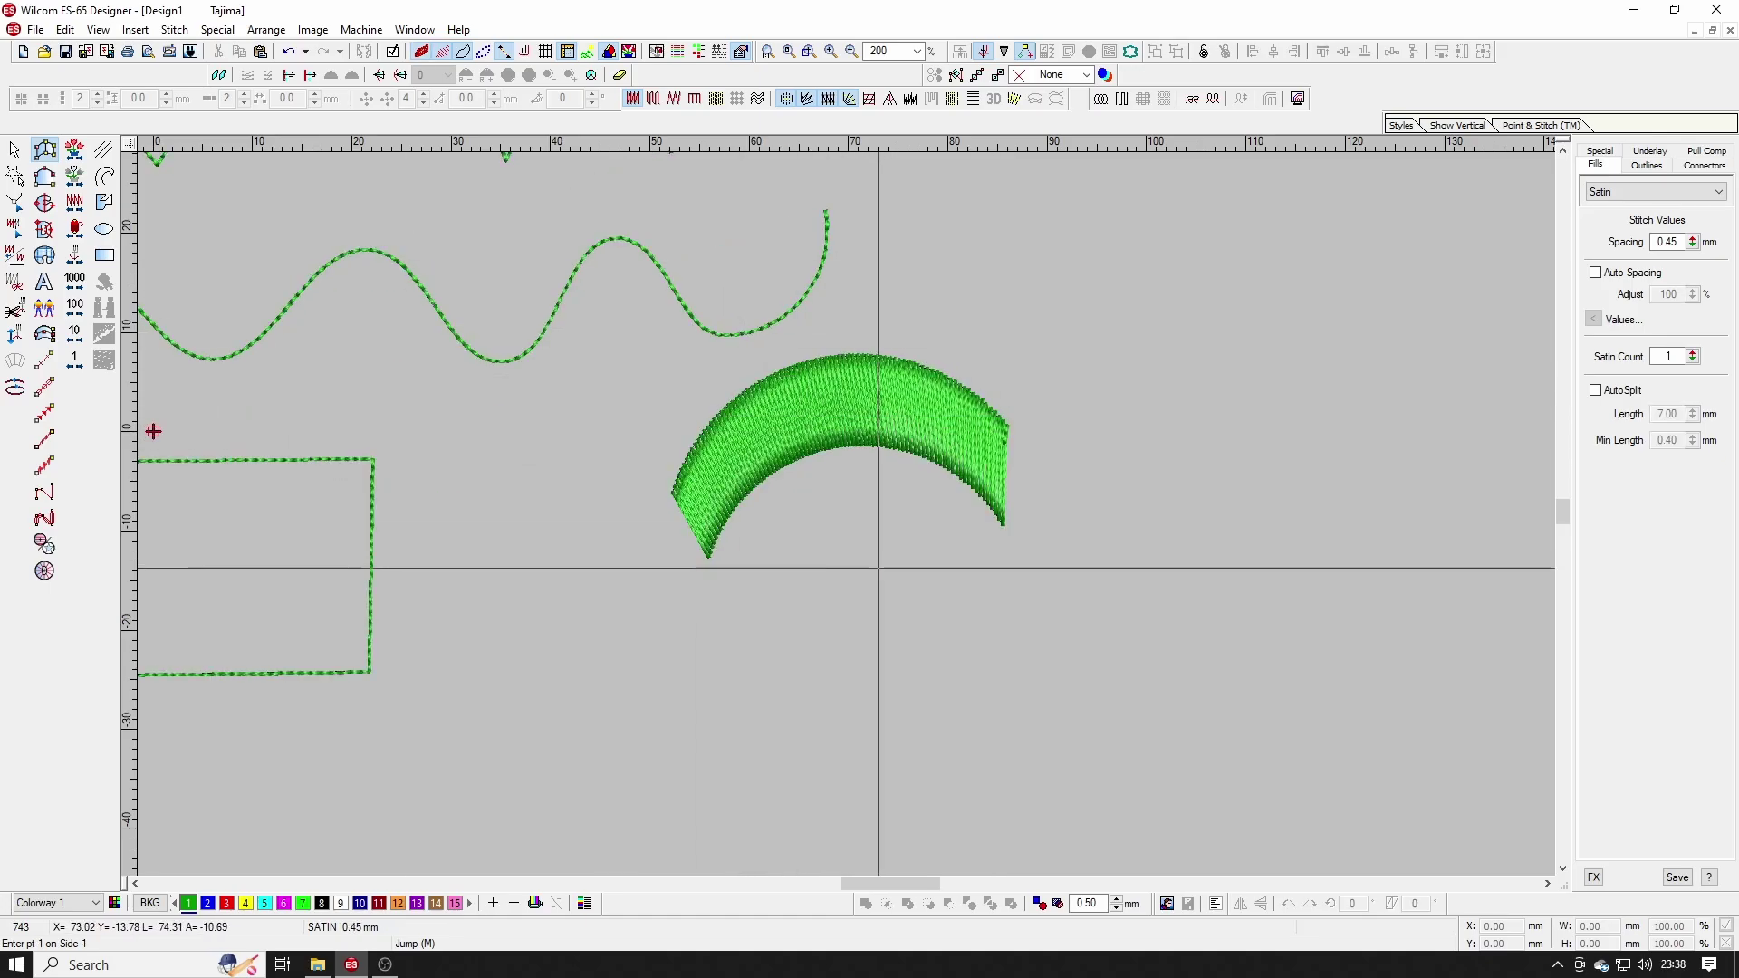
Step: Digitize an angled satin chevron about 27 mm wide and 17 mm high with Input A, using three pairs of straight points below the arch
scroll(892, 555, down, 2)
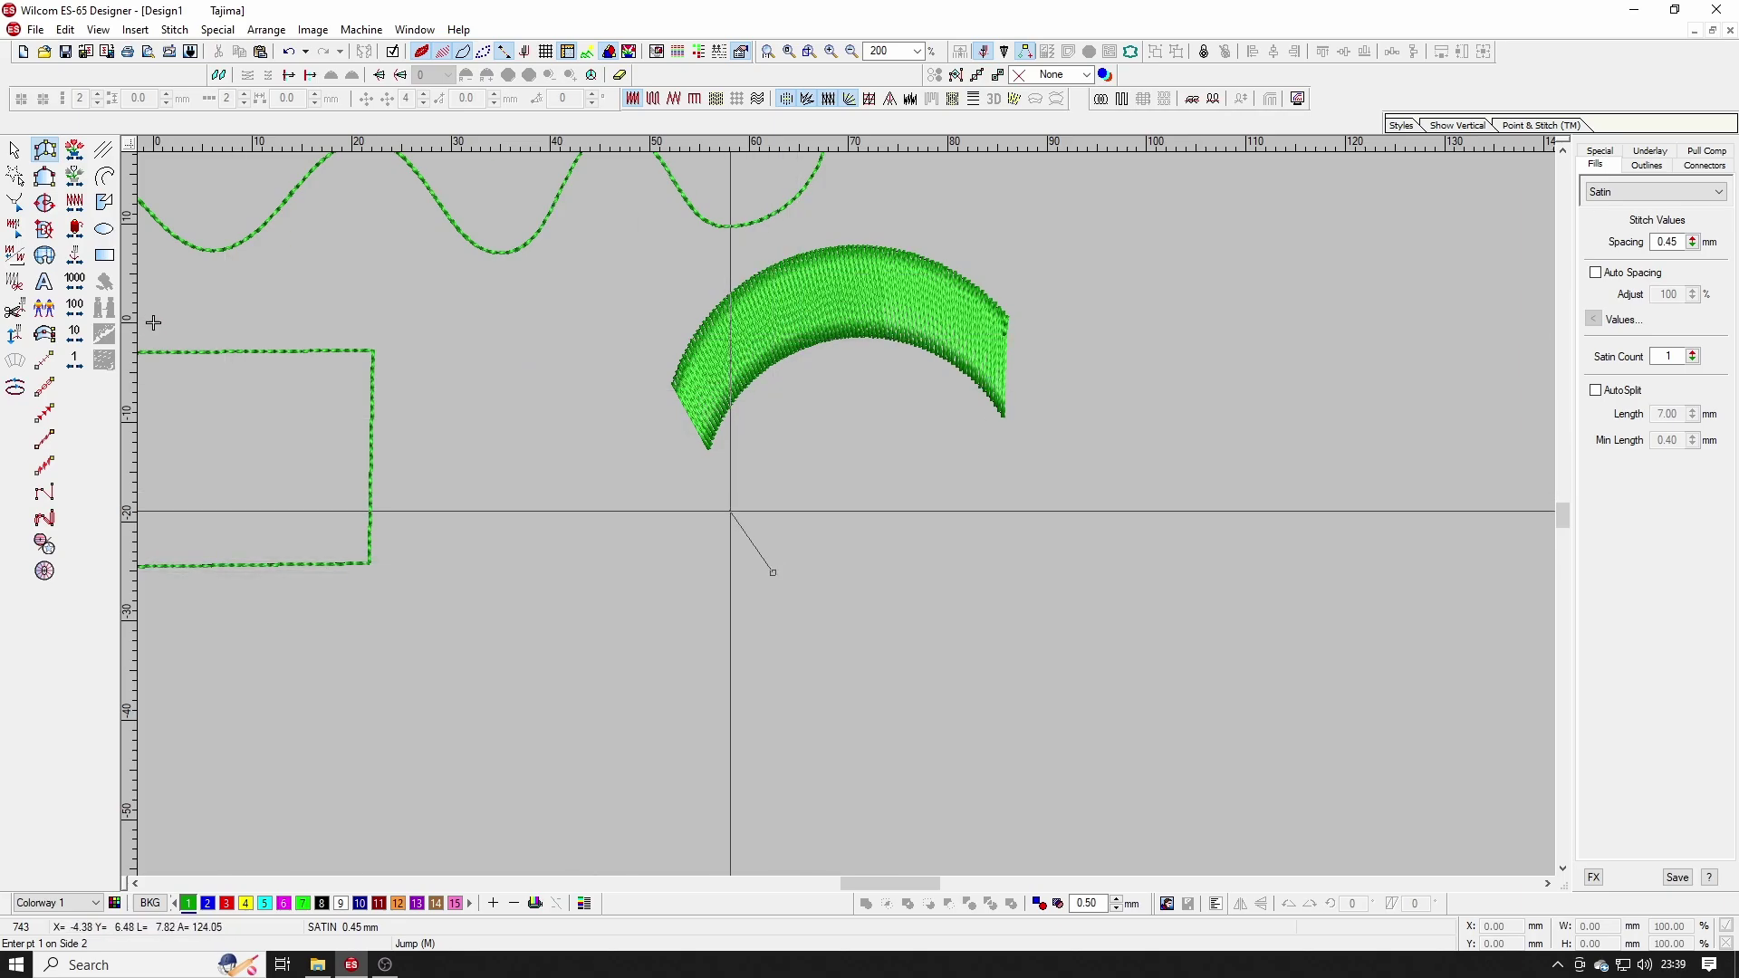
click(737, 517)
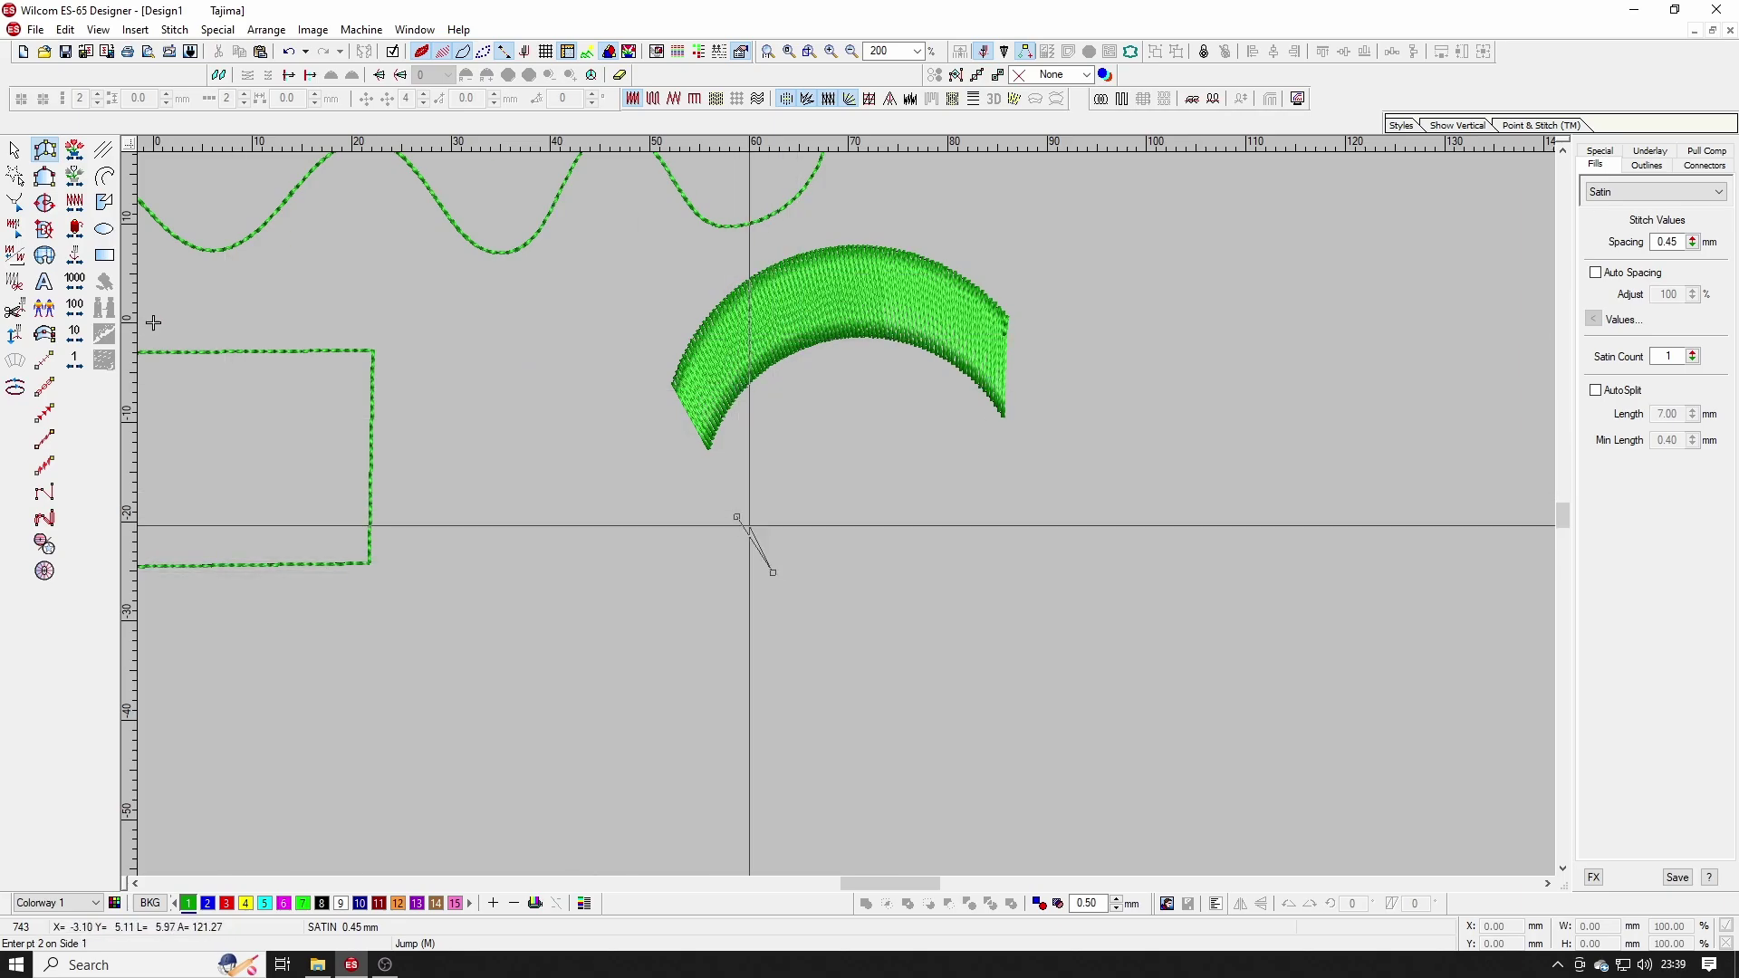
click(877, 499)
click(871, 403)
click(971, 525)
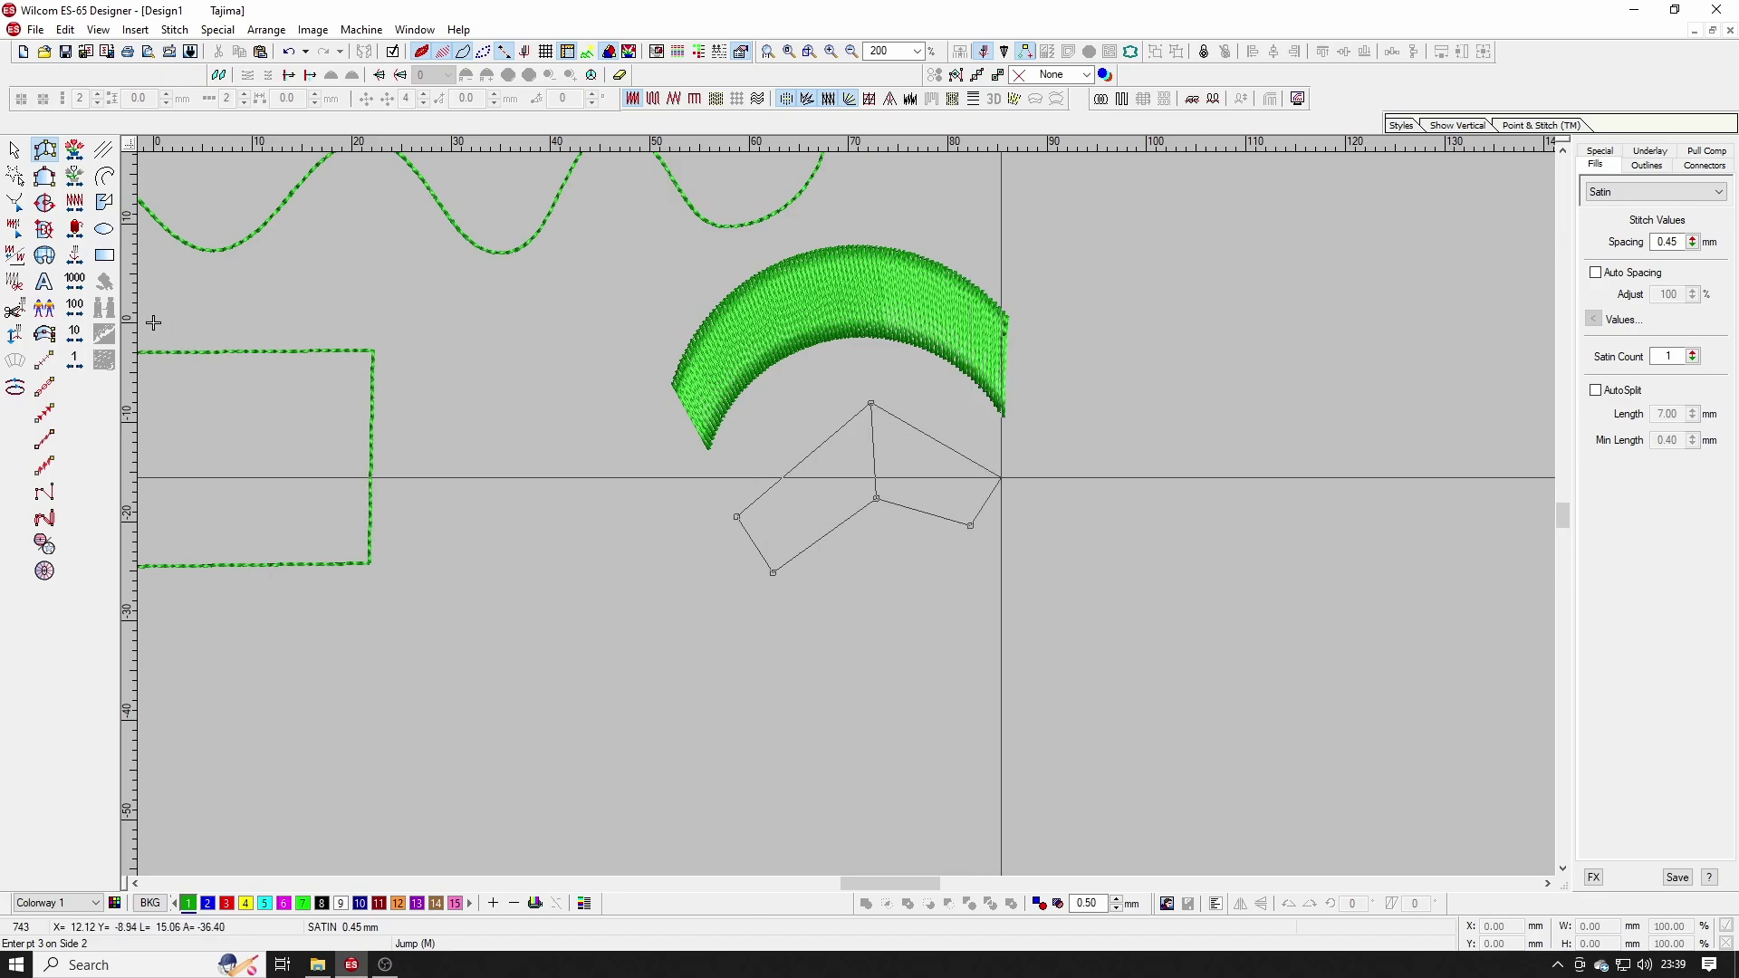
click(1004, 471)
key(Return)
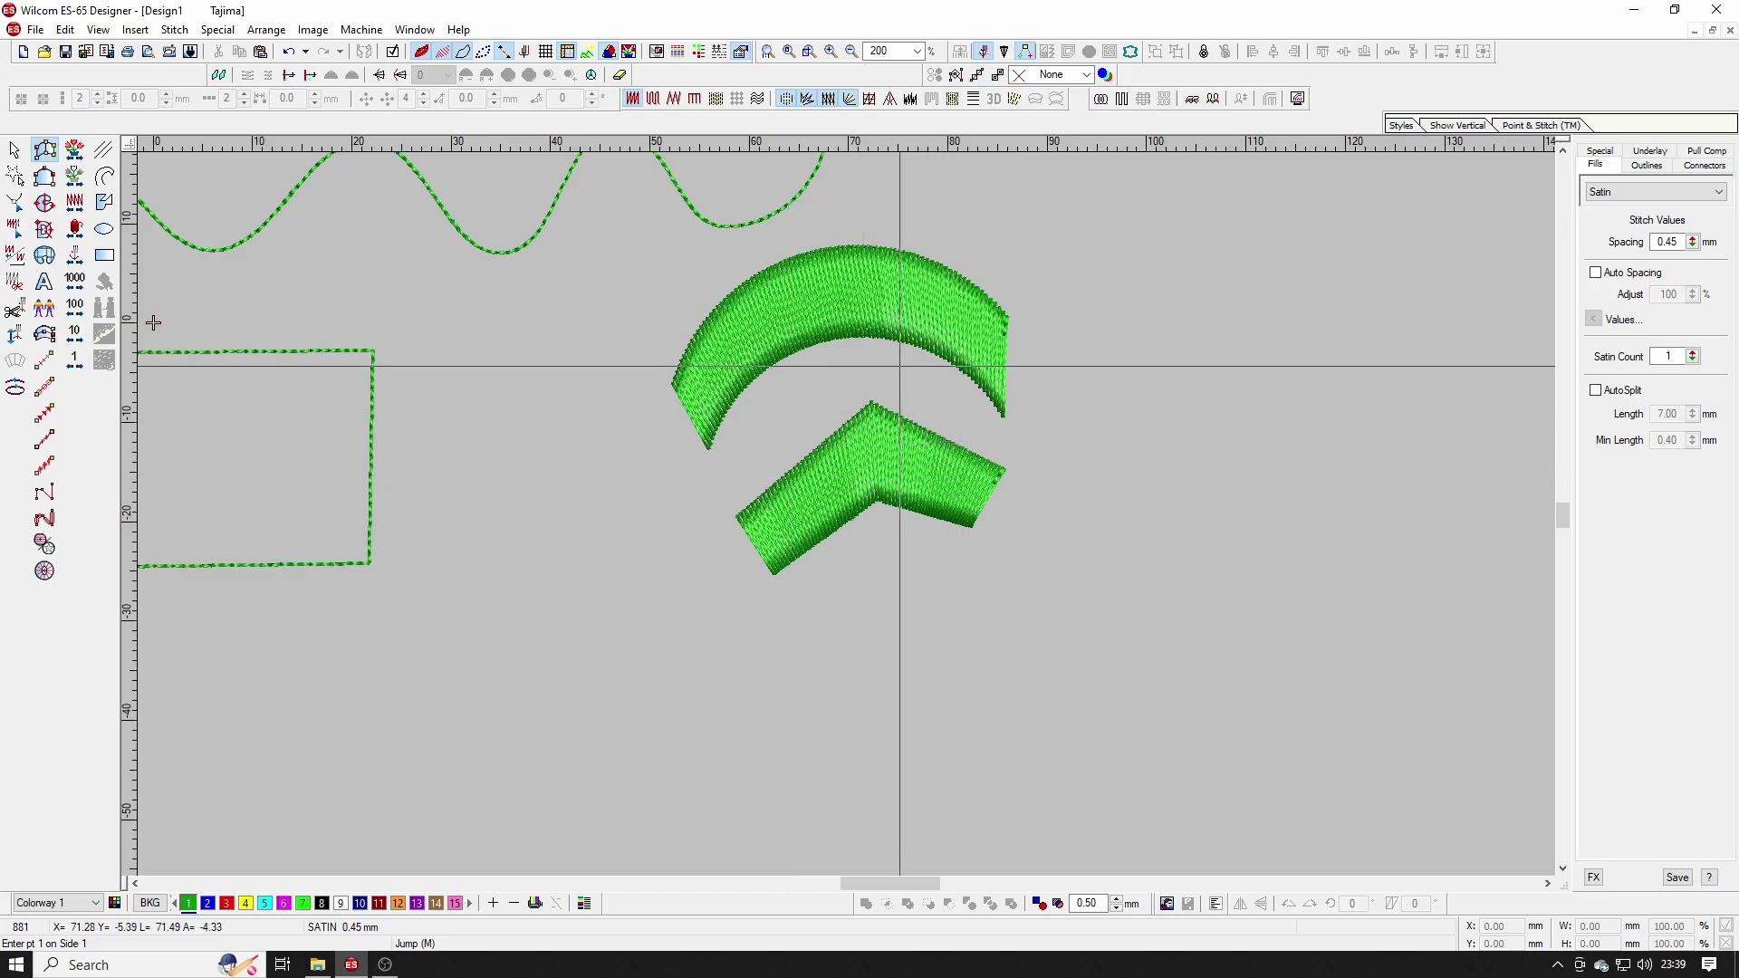
Step: Select all run and satin objects in the design and delete them
key(shift+z)
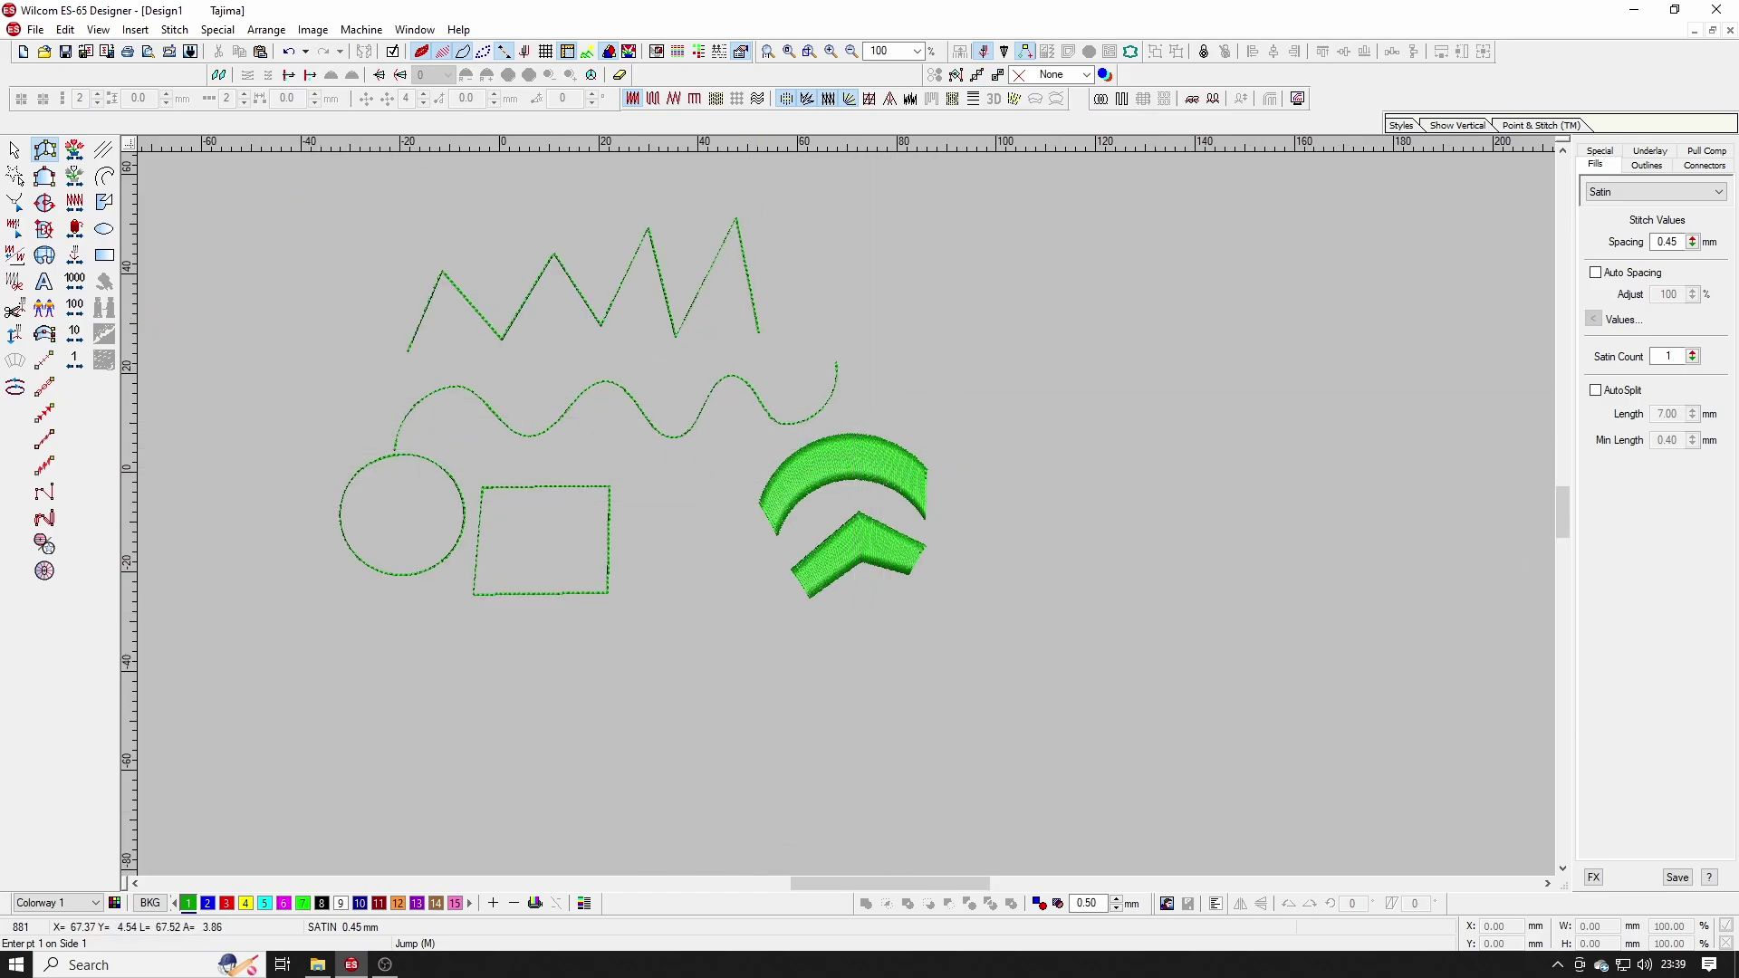
key(ctrl+a)
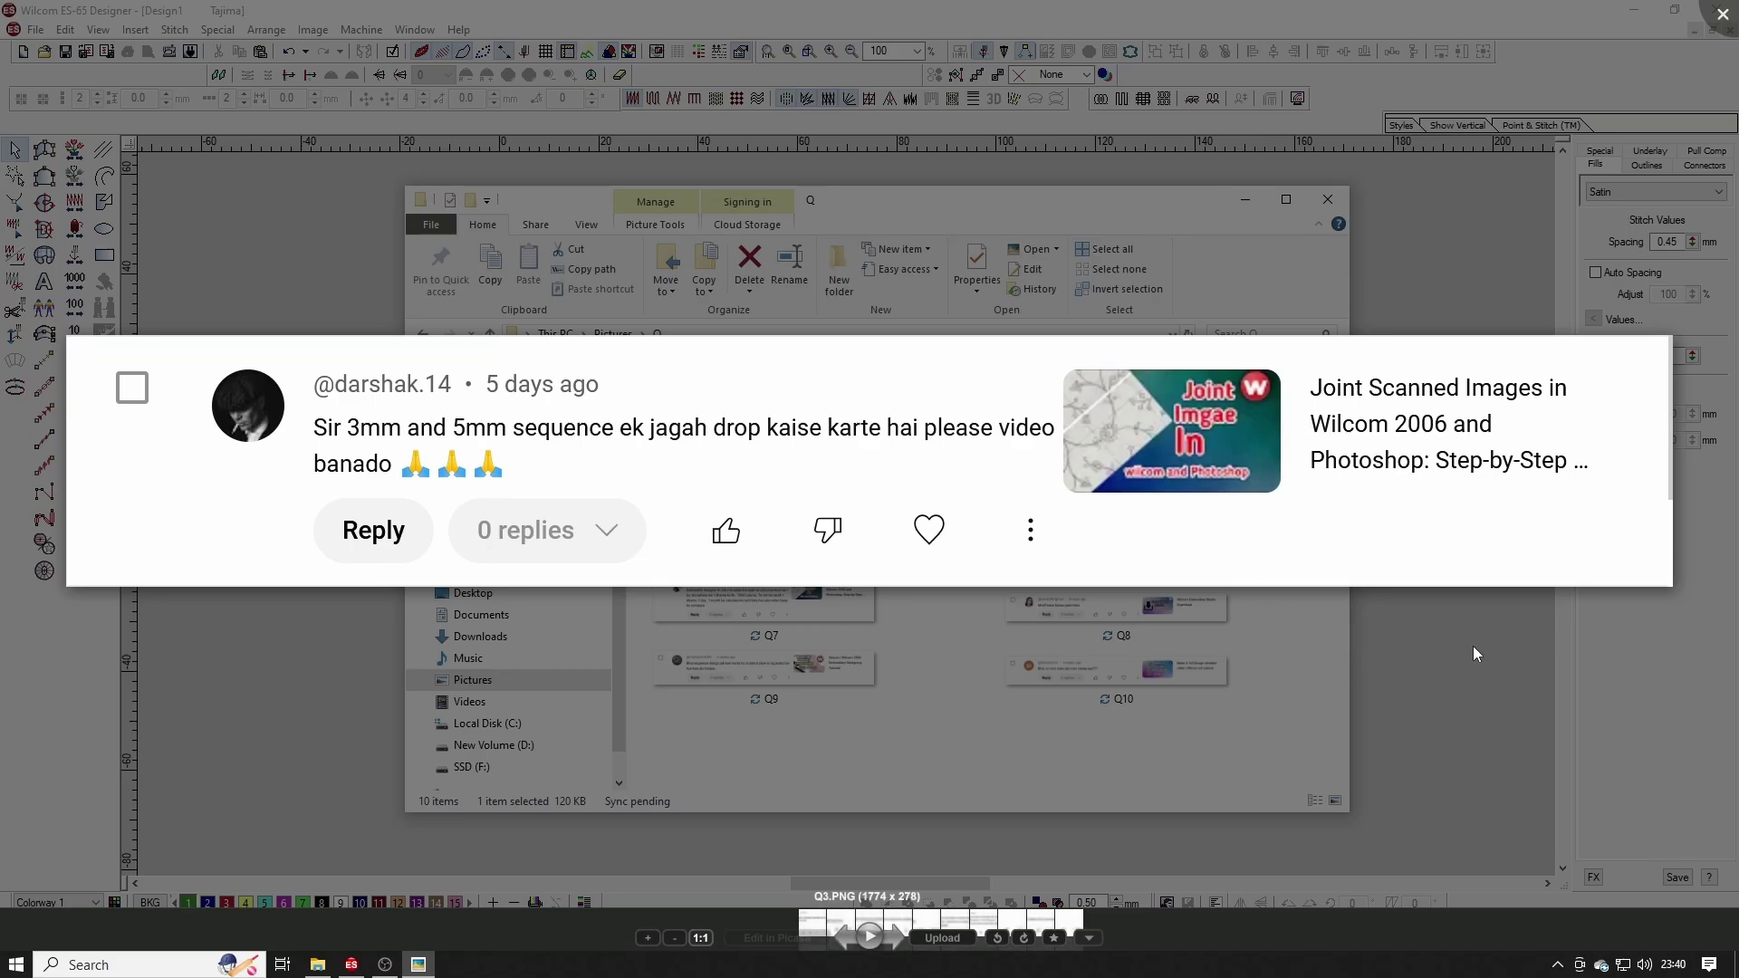
Step: View the Q4 question image about laptop requirements for e4.5, and close the image viewer
key(Right)
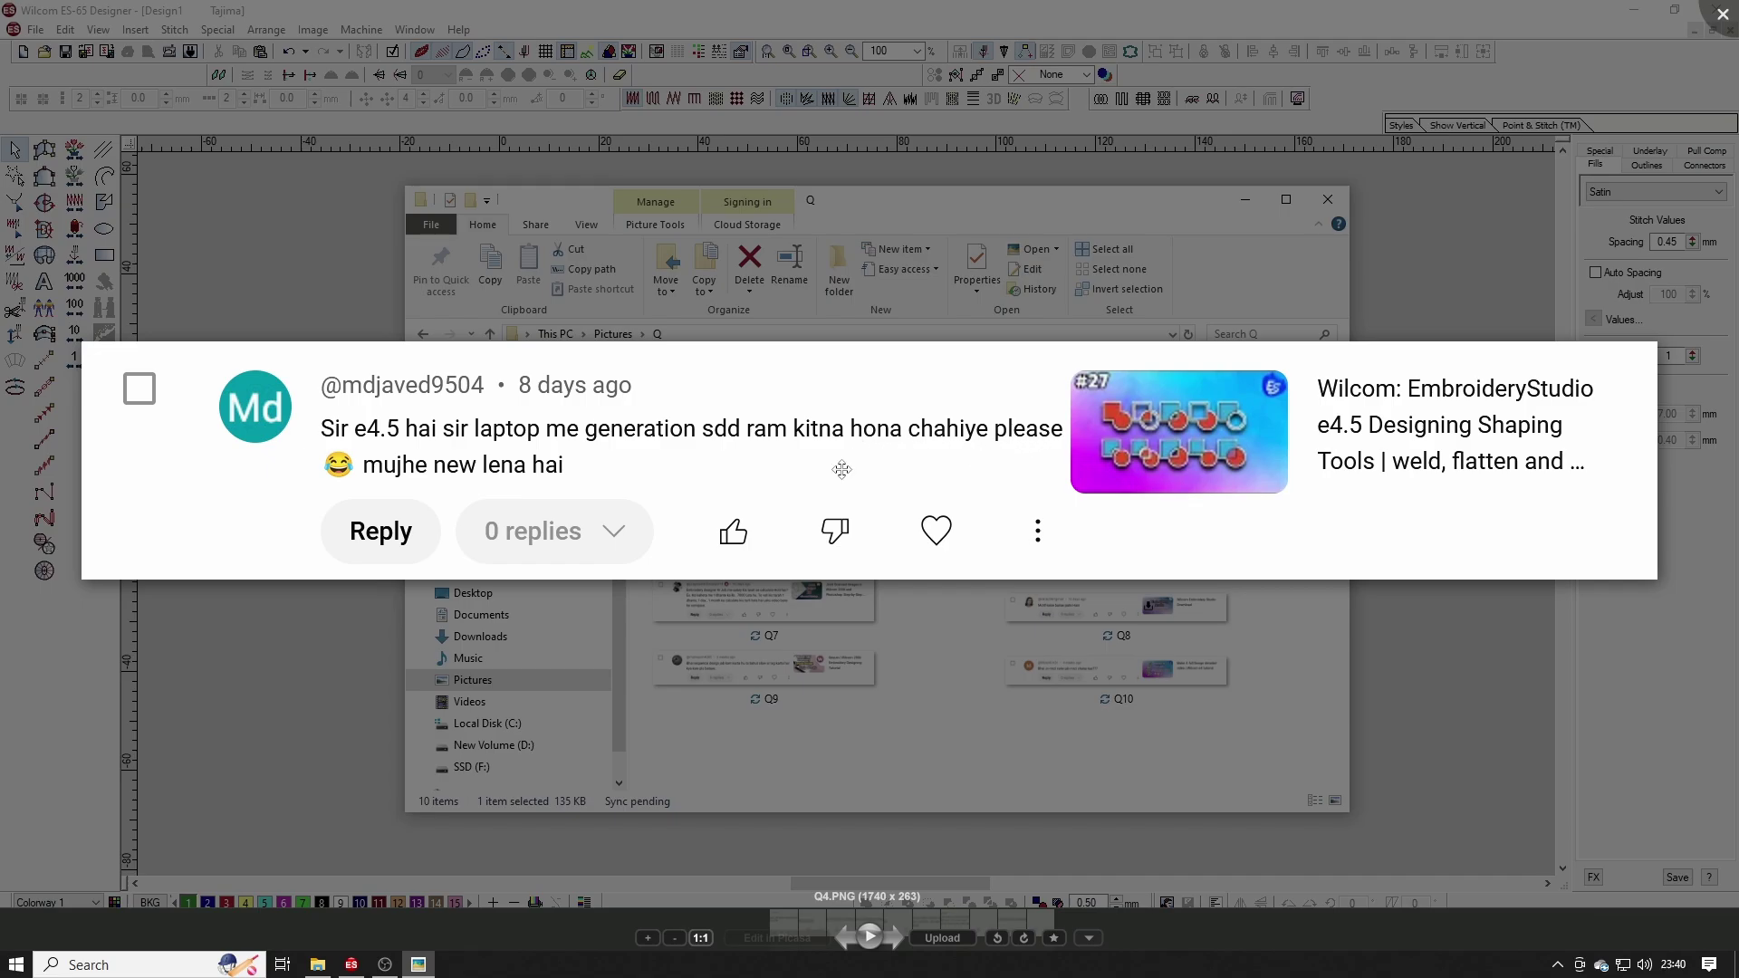
click(1450, 636)
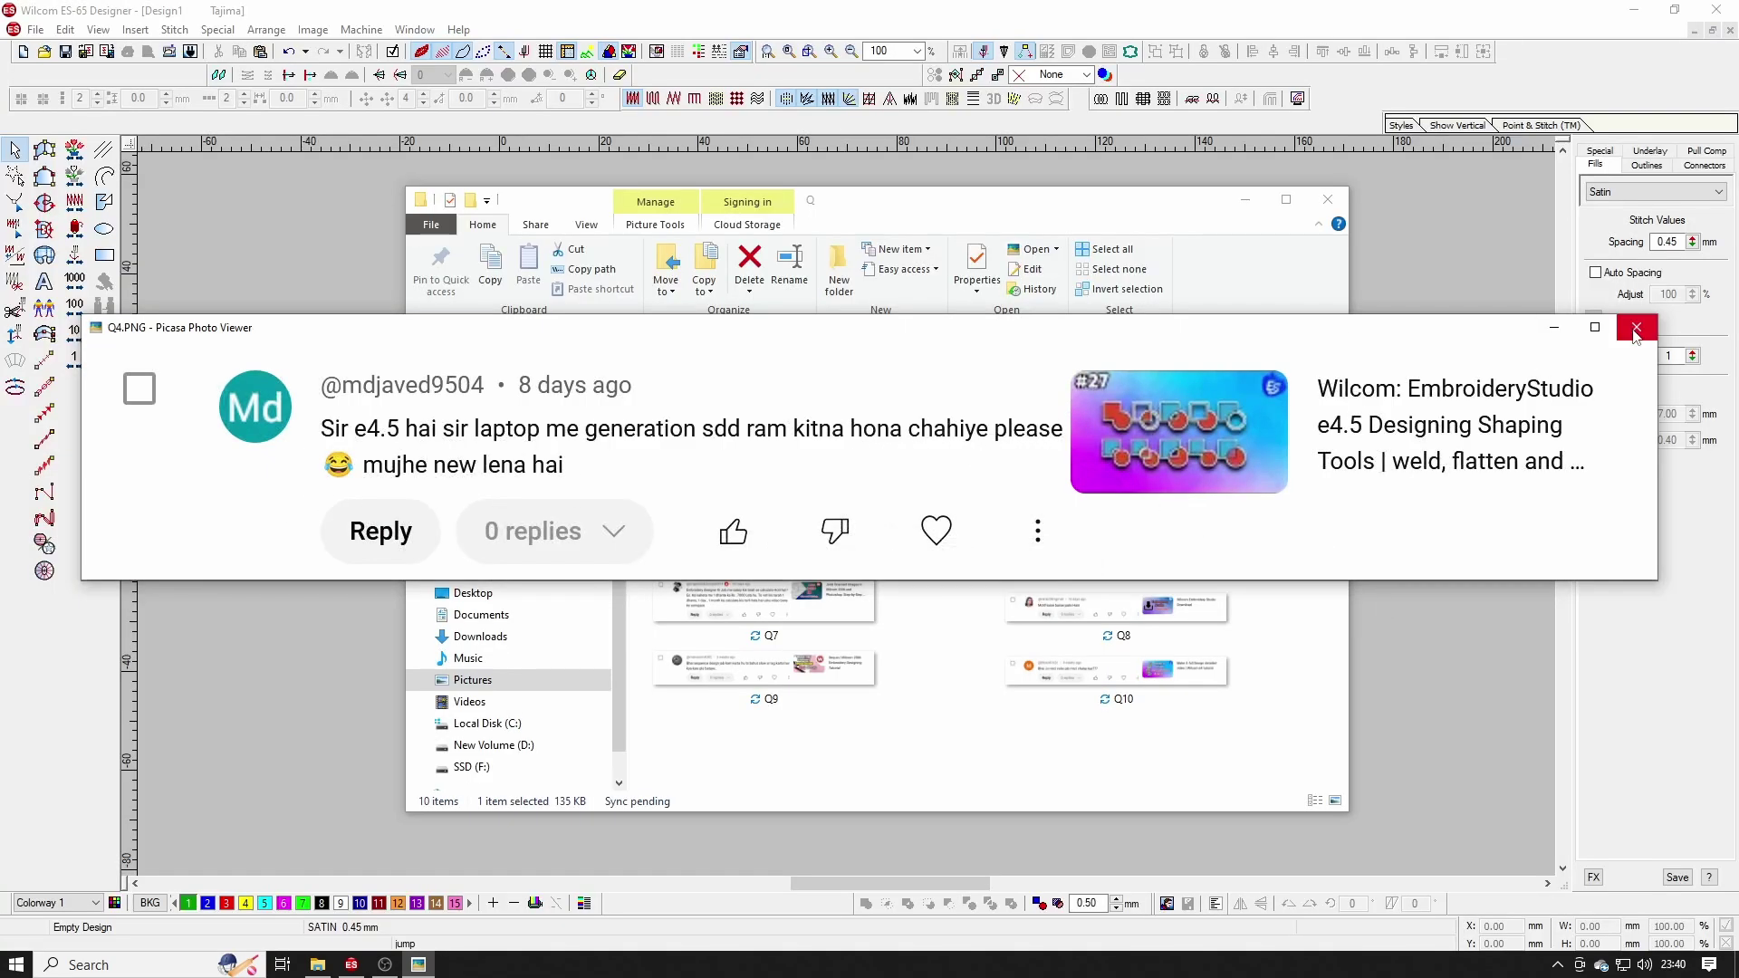
click(1636, 330)
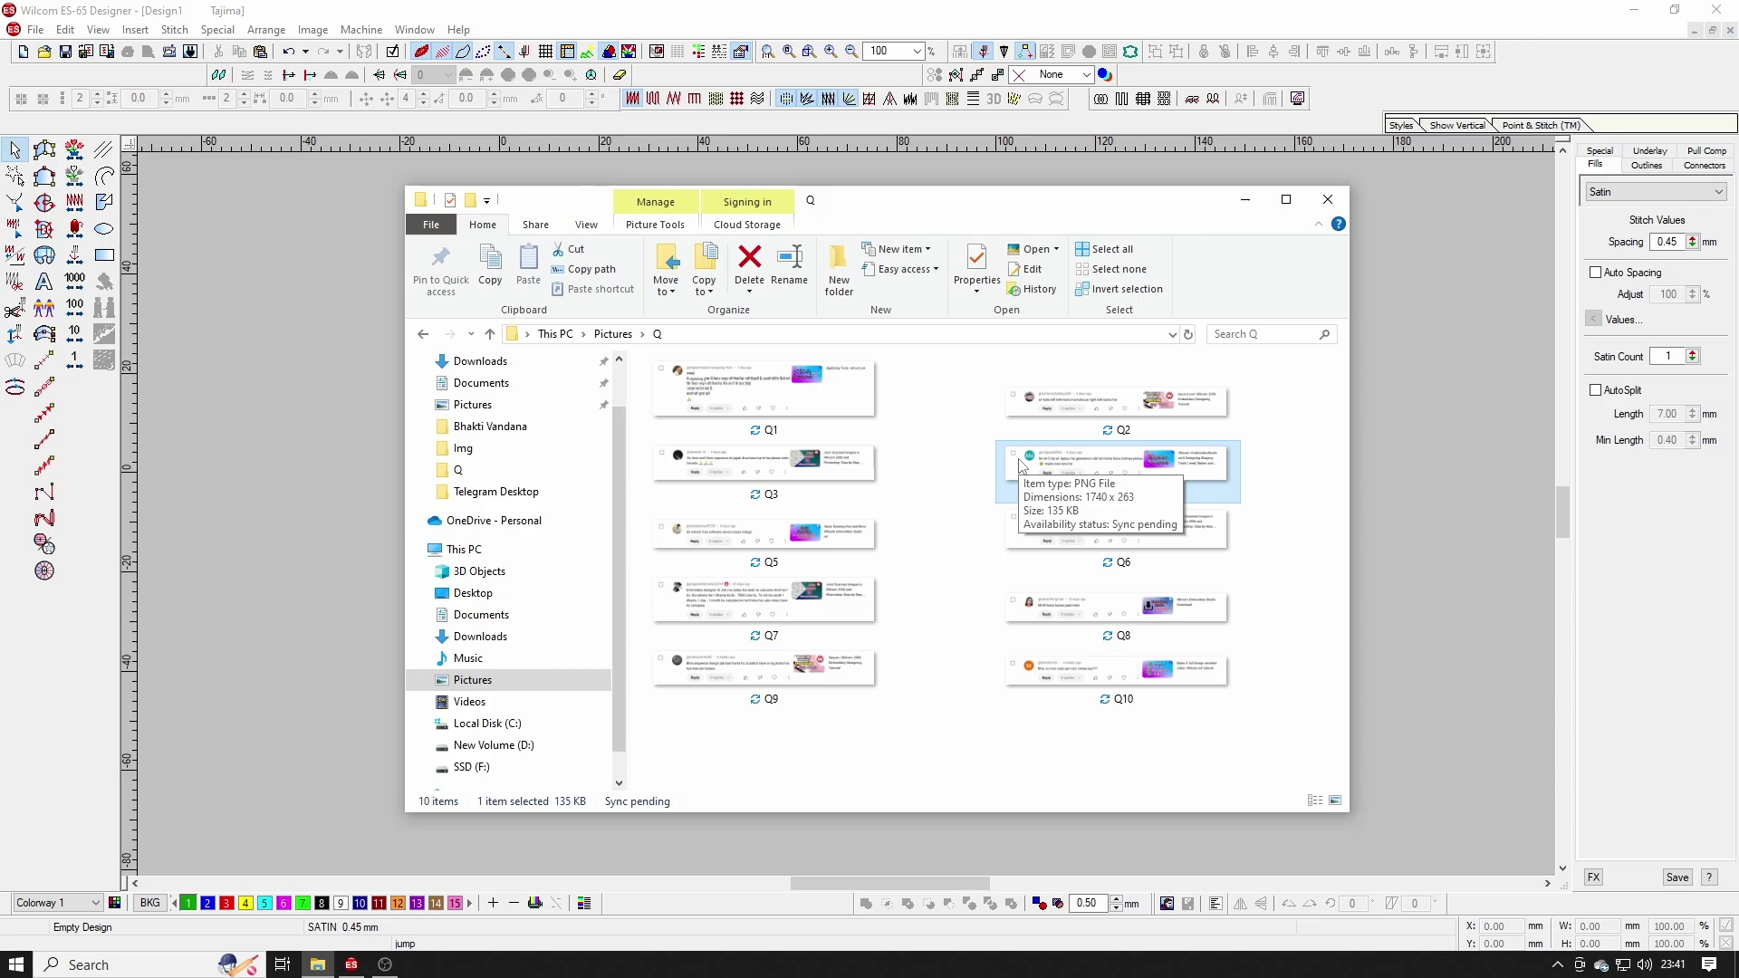
Step: Switch to Google Chrome by finding it through the Windows search
click(154, 965)
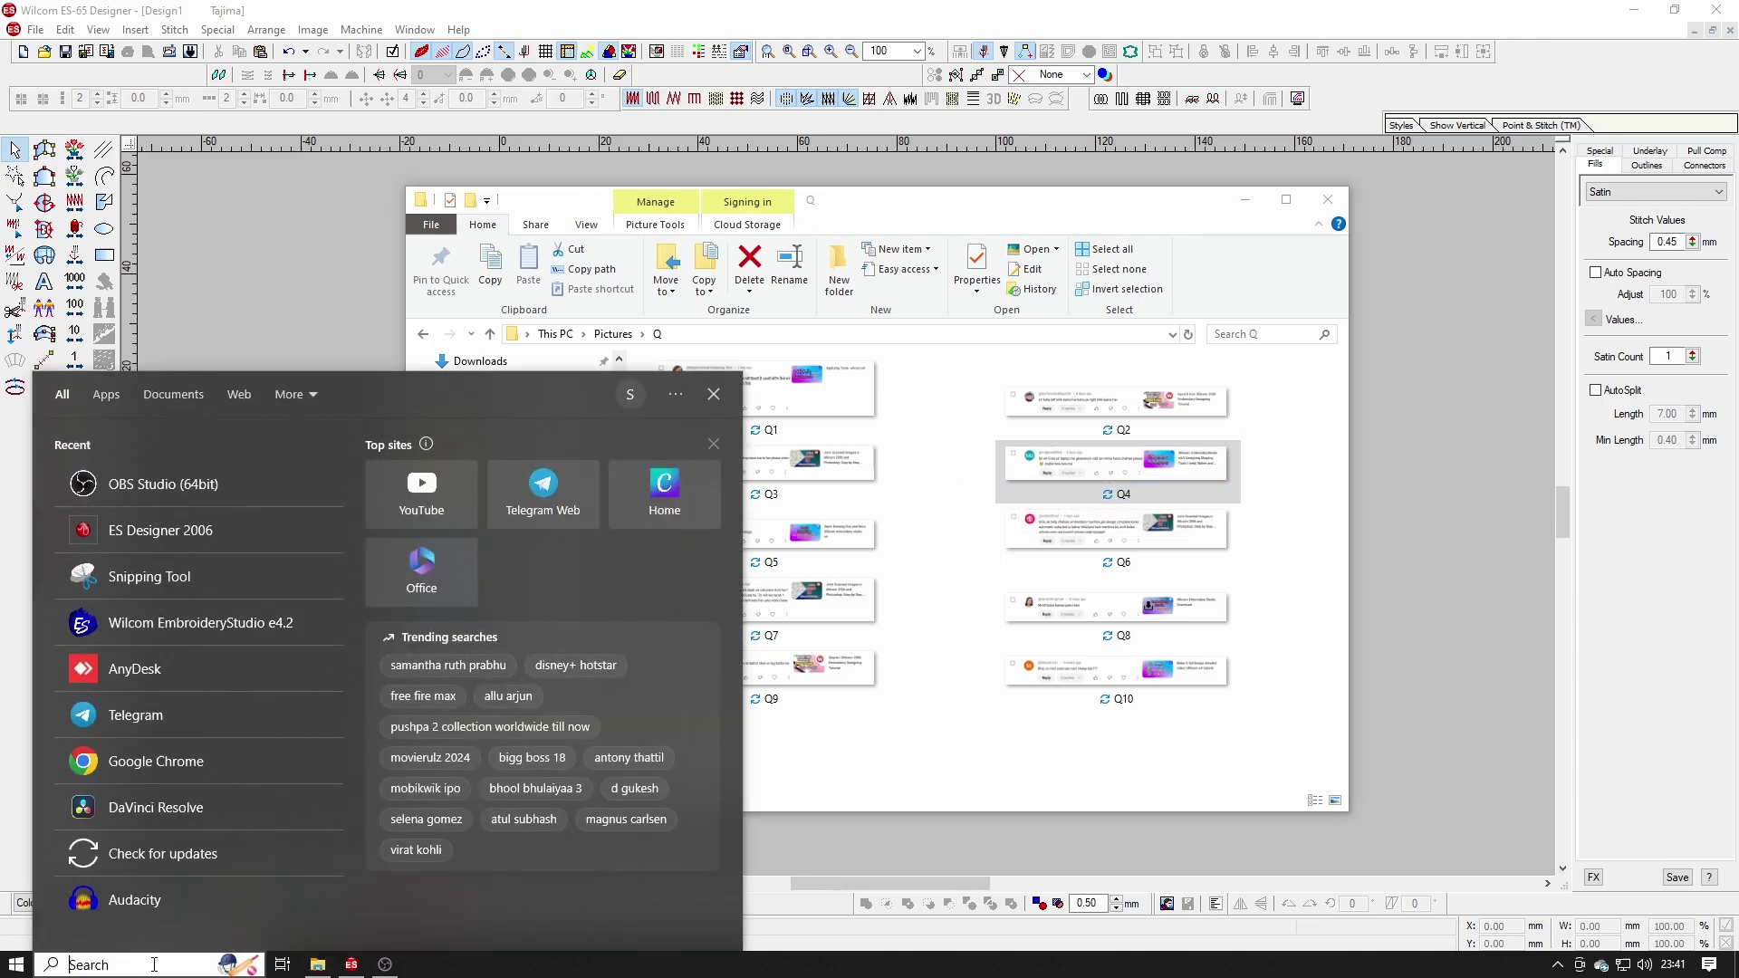
text(ch)
key(Return)
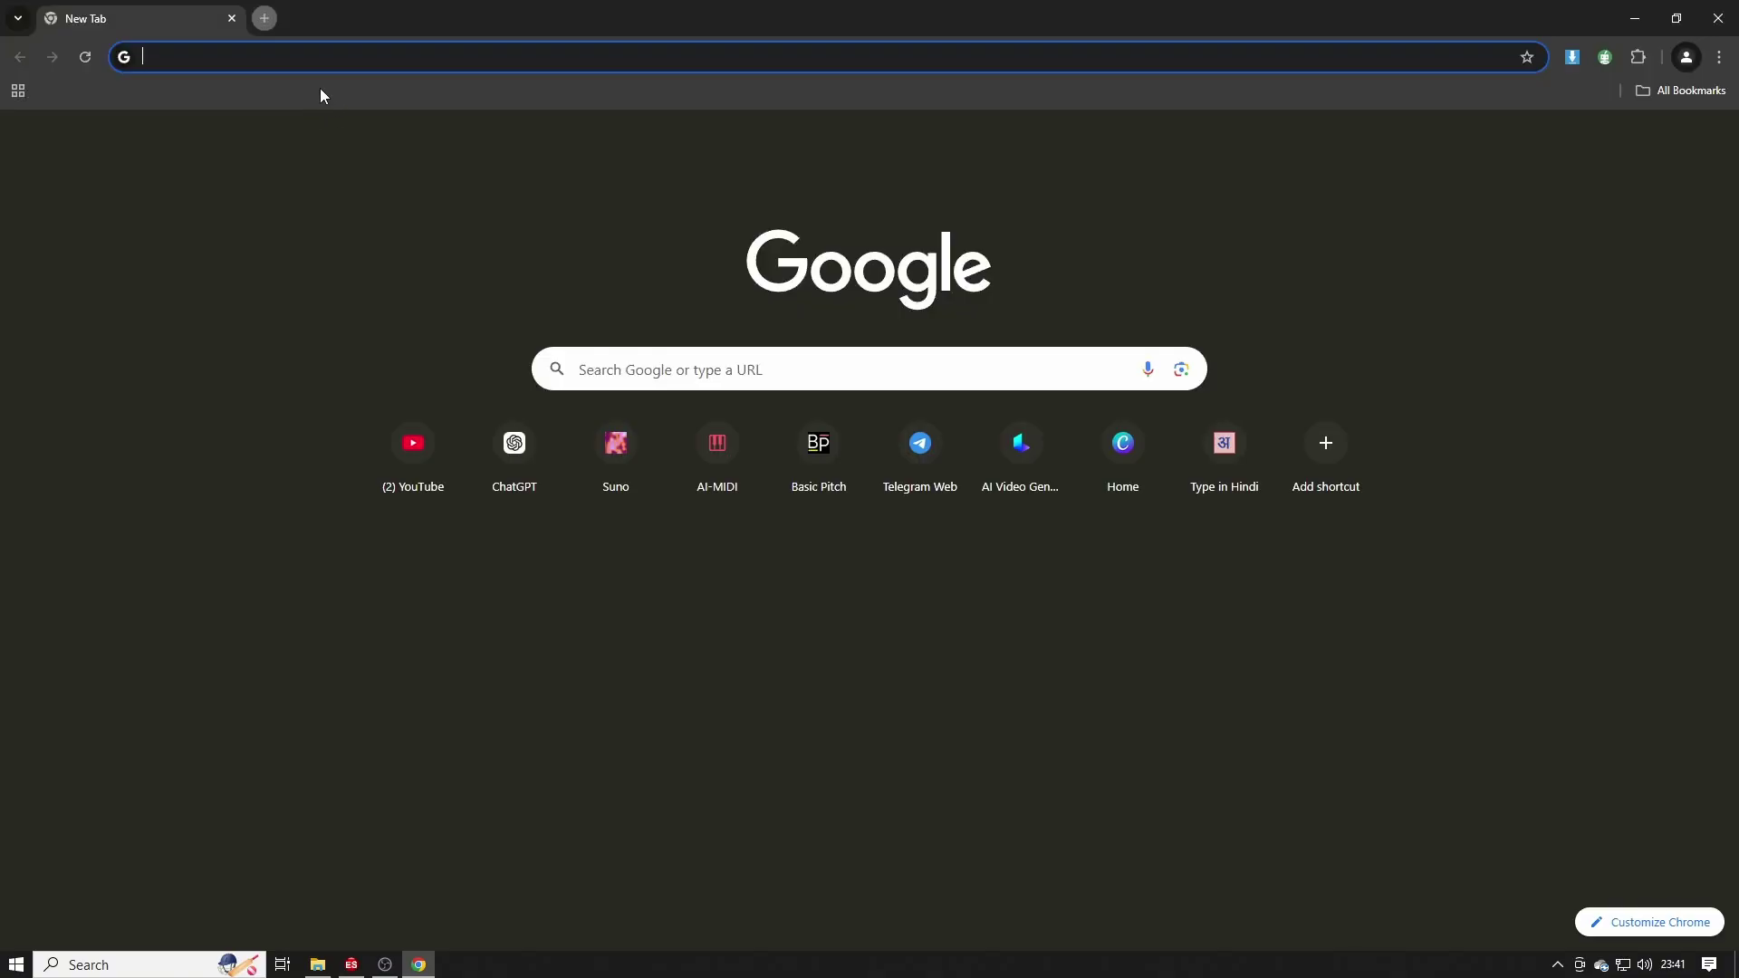
Step: Search Google for "wilcom e4 minimum system requirements" and look over the listed hardware requirements
text(wilcom)
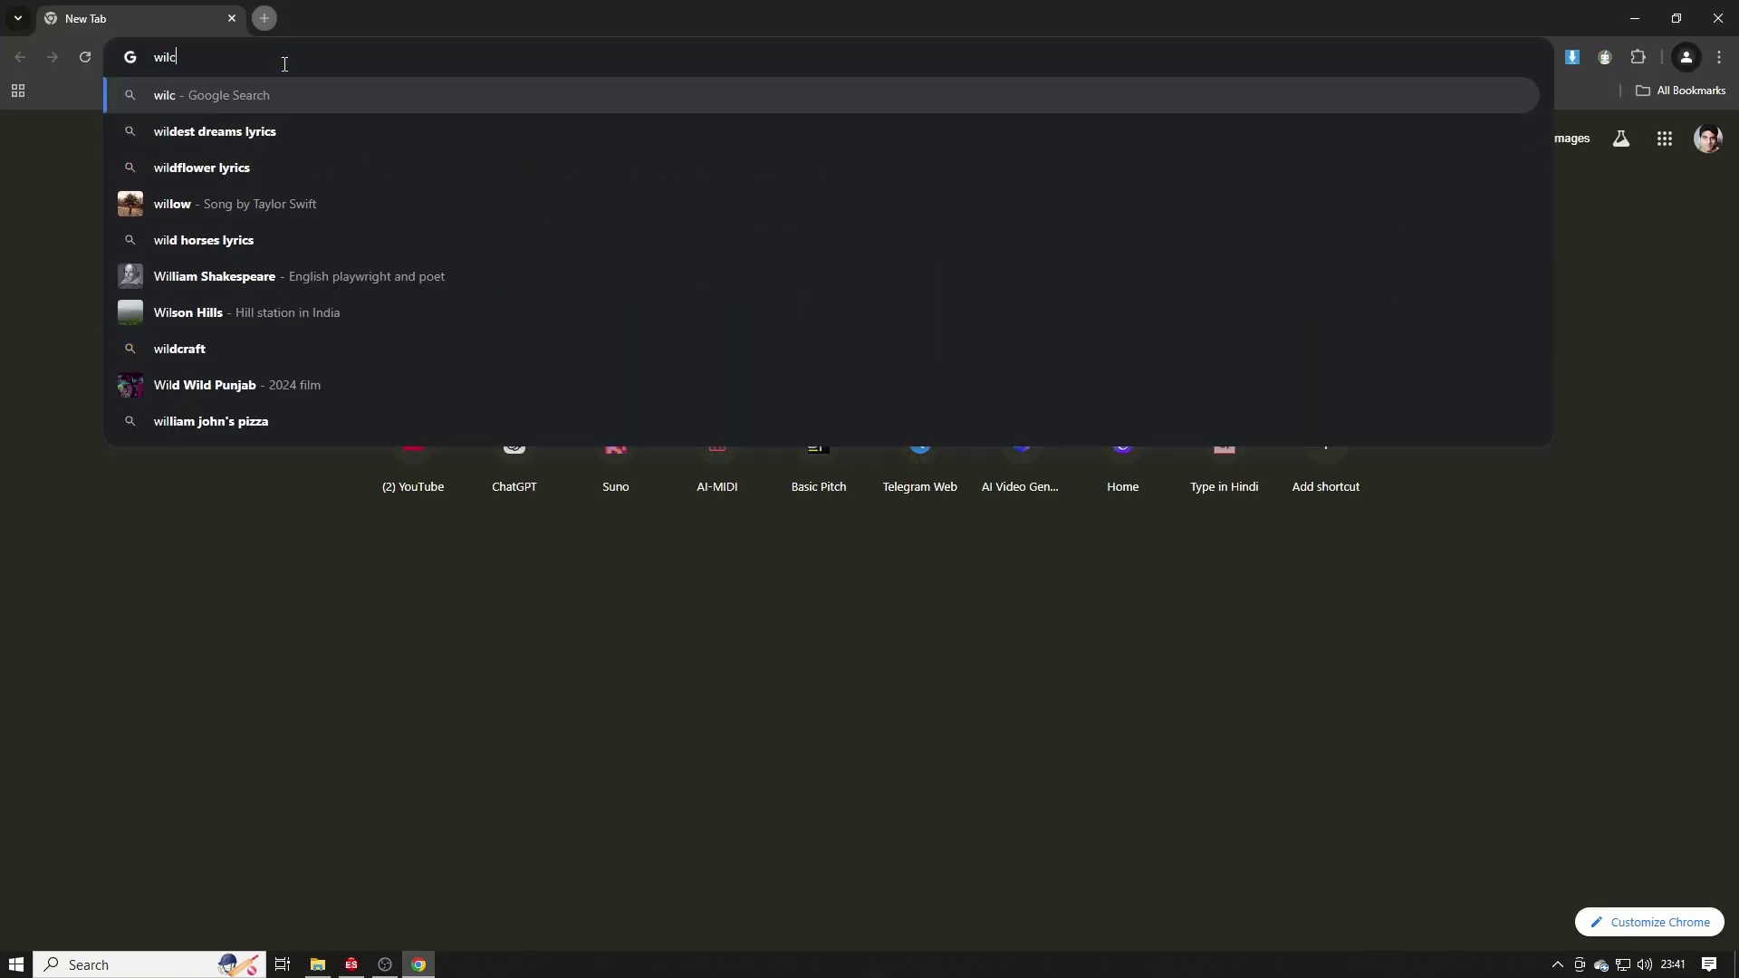
text(e4)
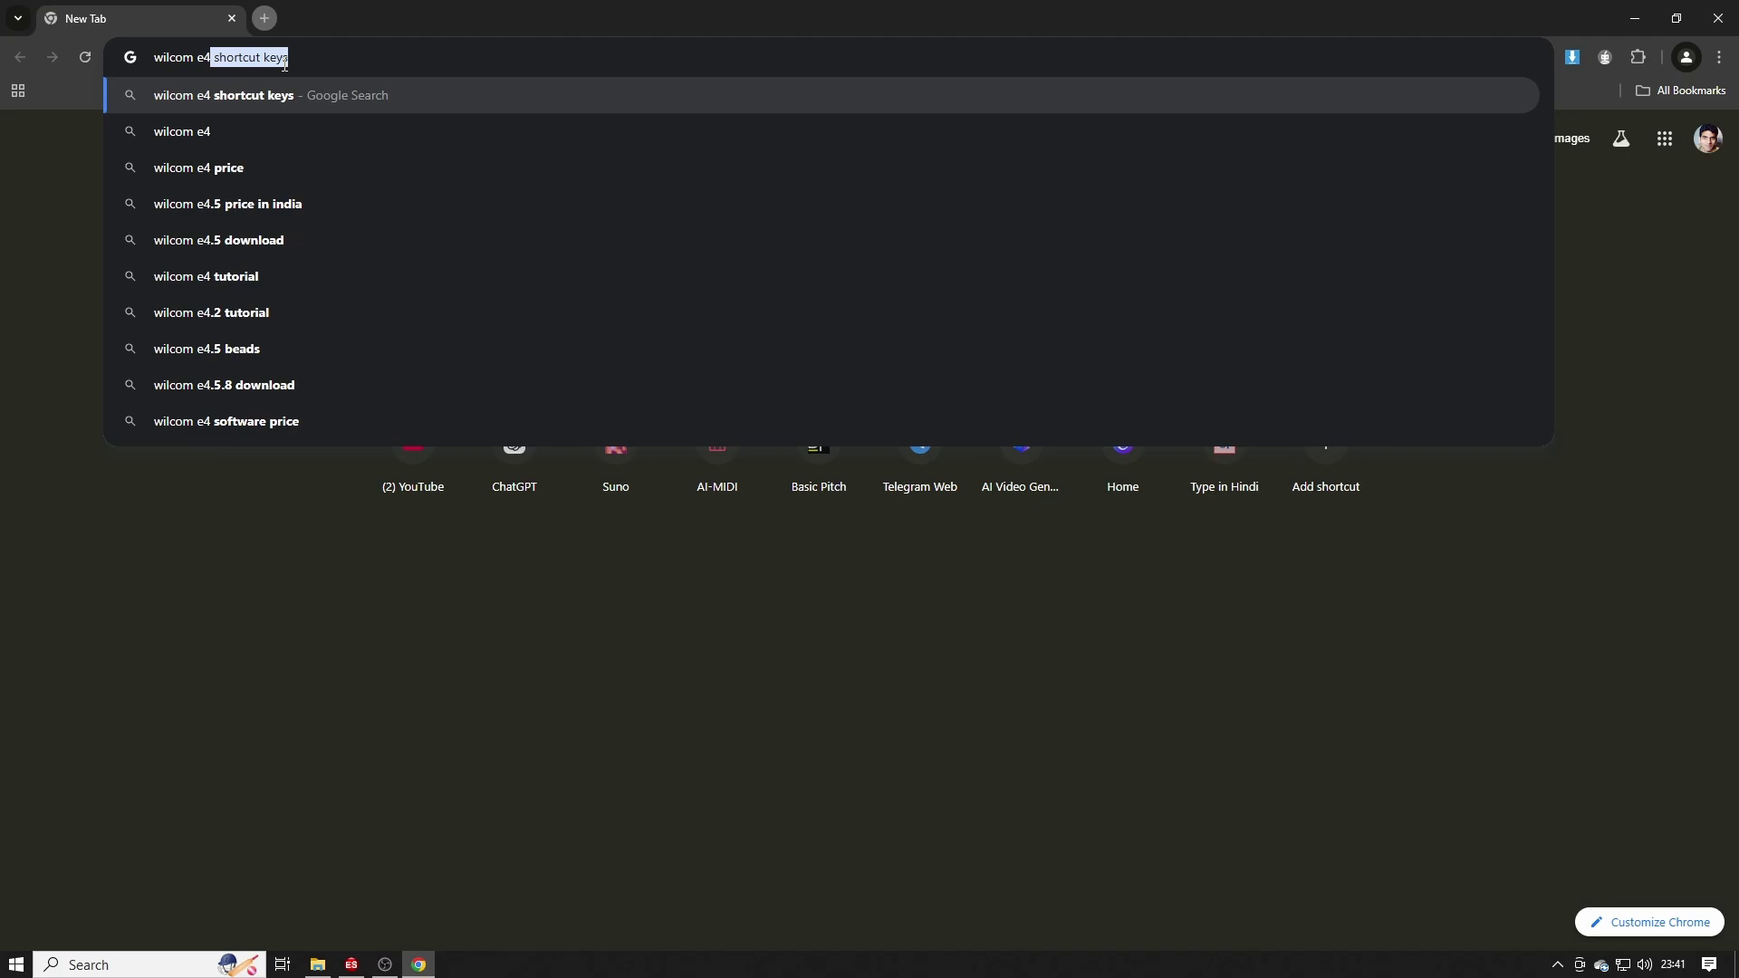
key(BackSpace)
text(m)
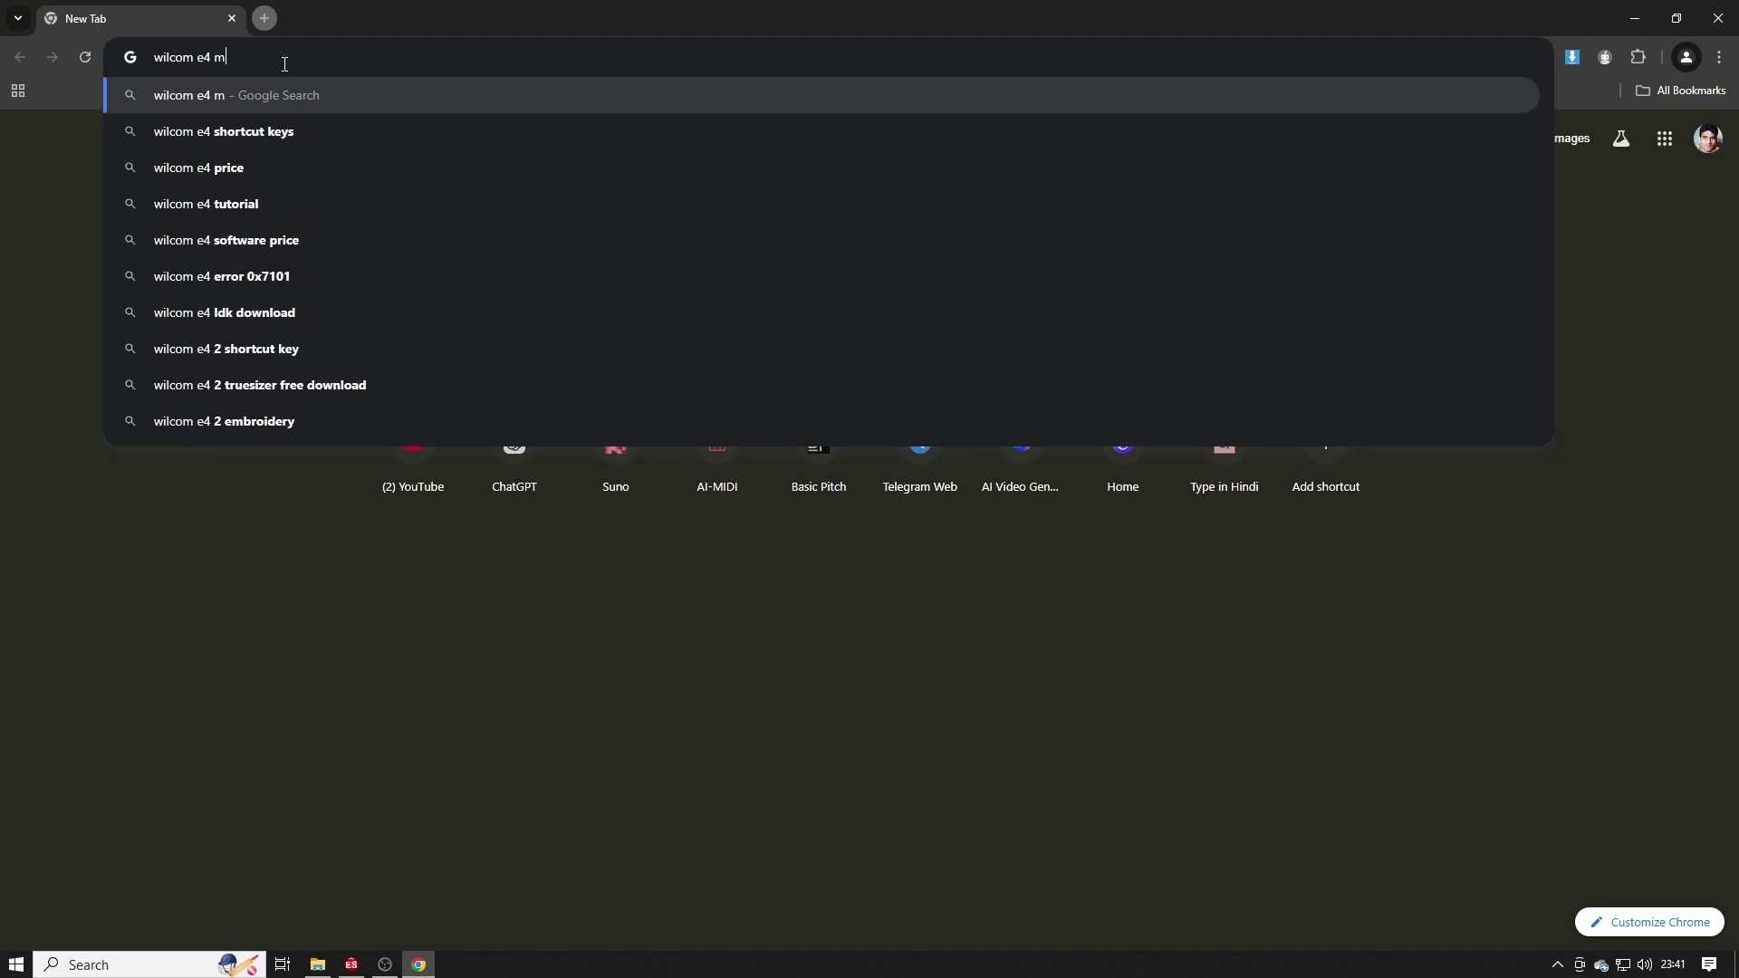
text(inmum s)
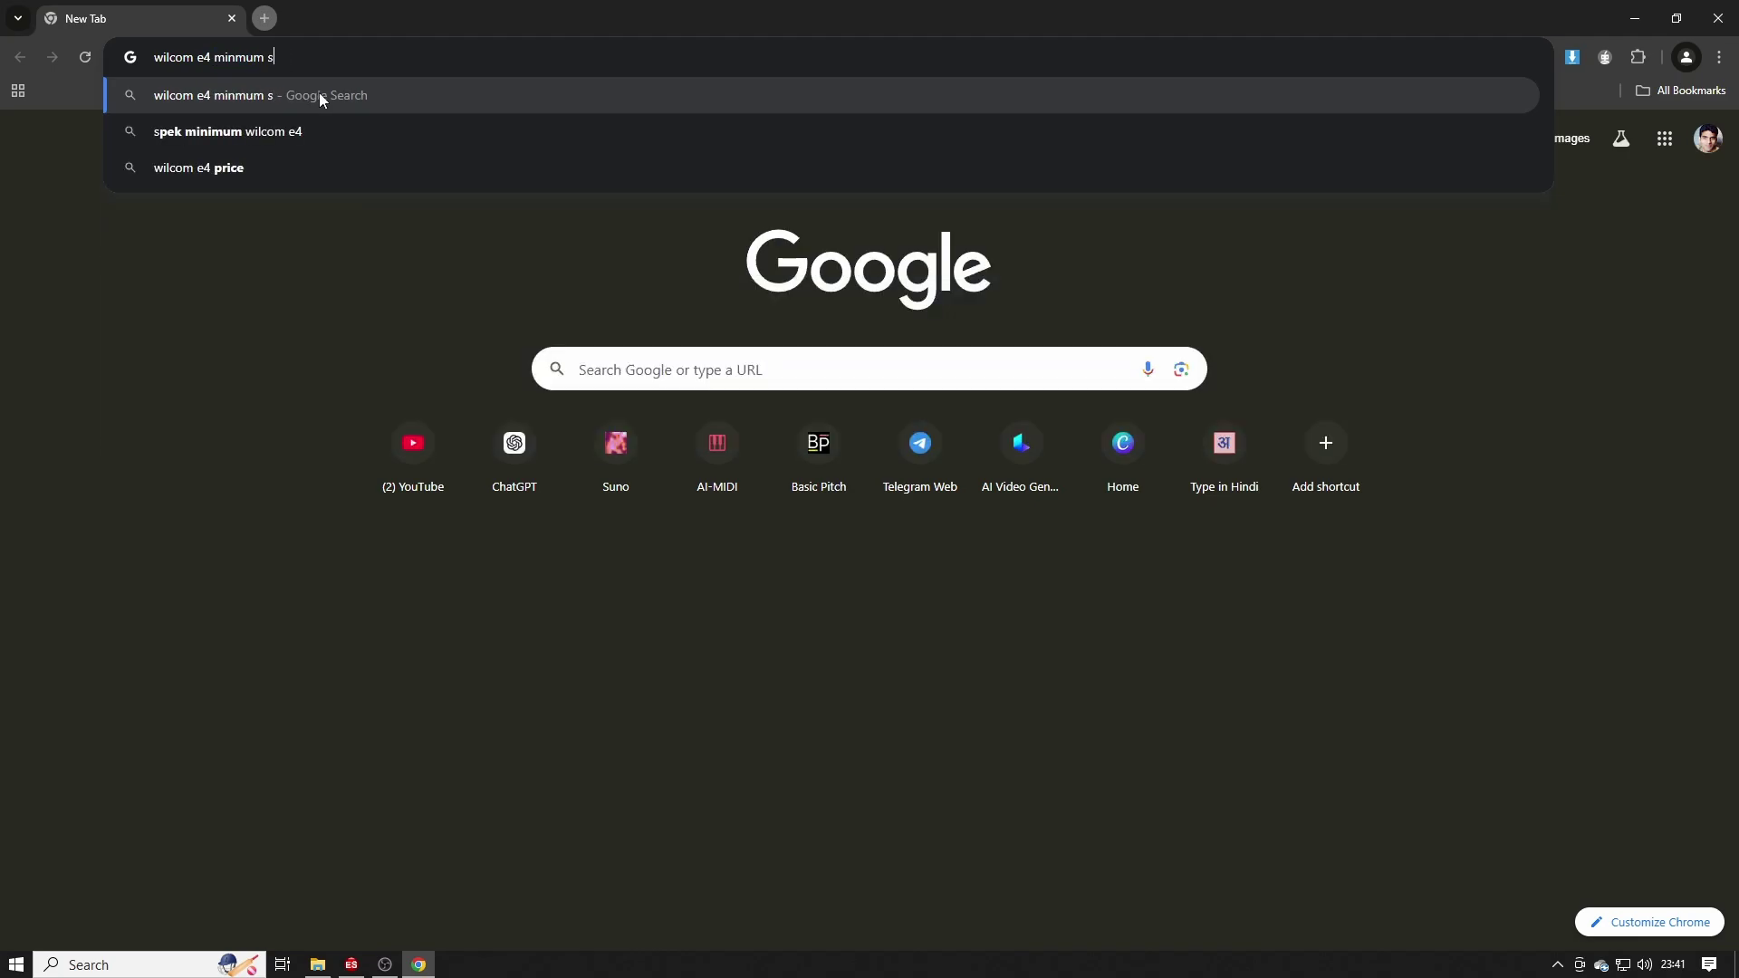
text(yst)
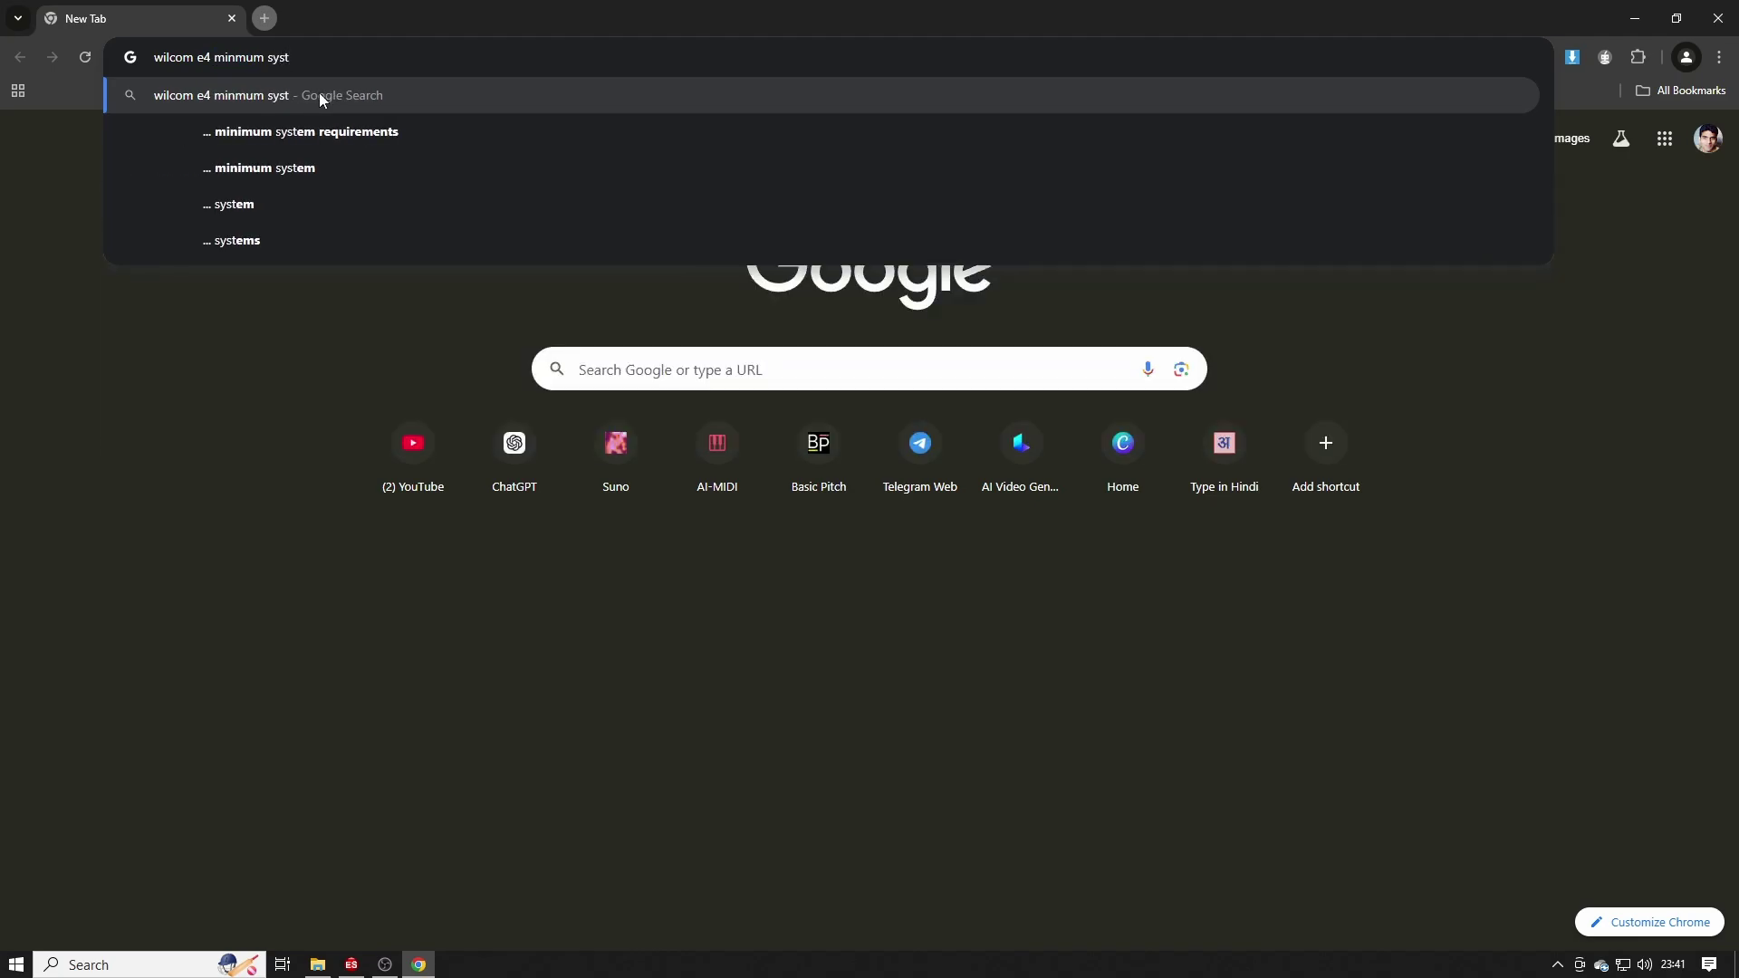
key(Down)
key(Return)
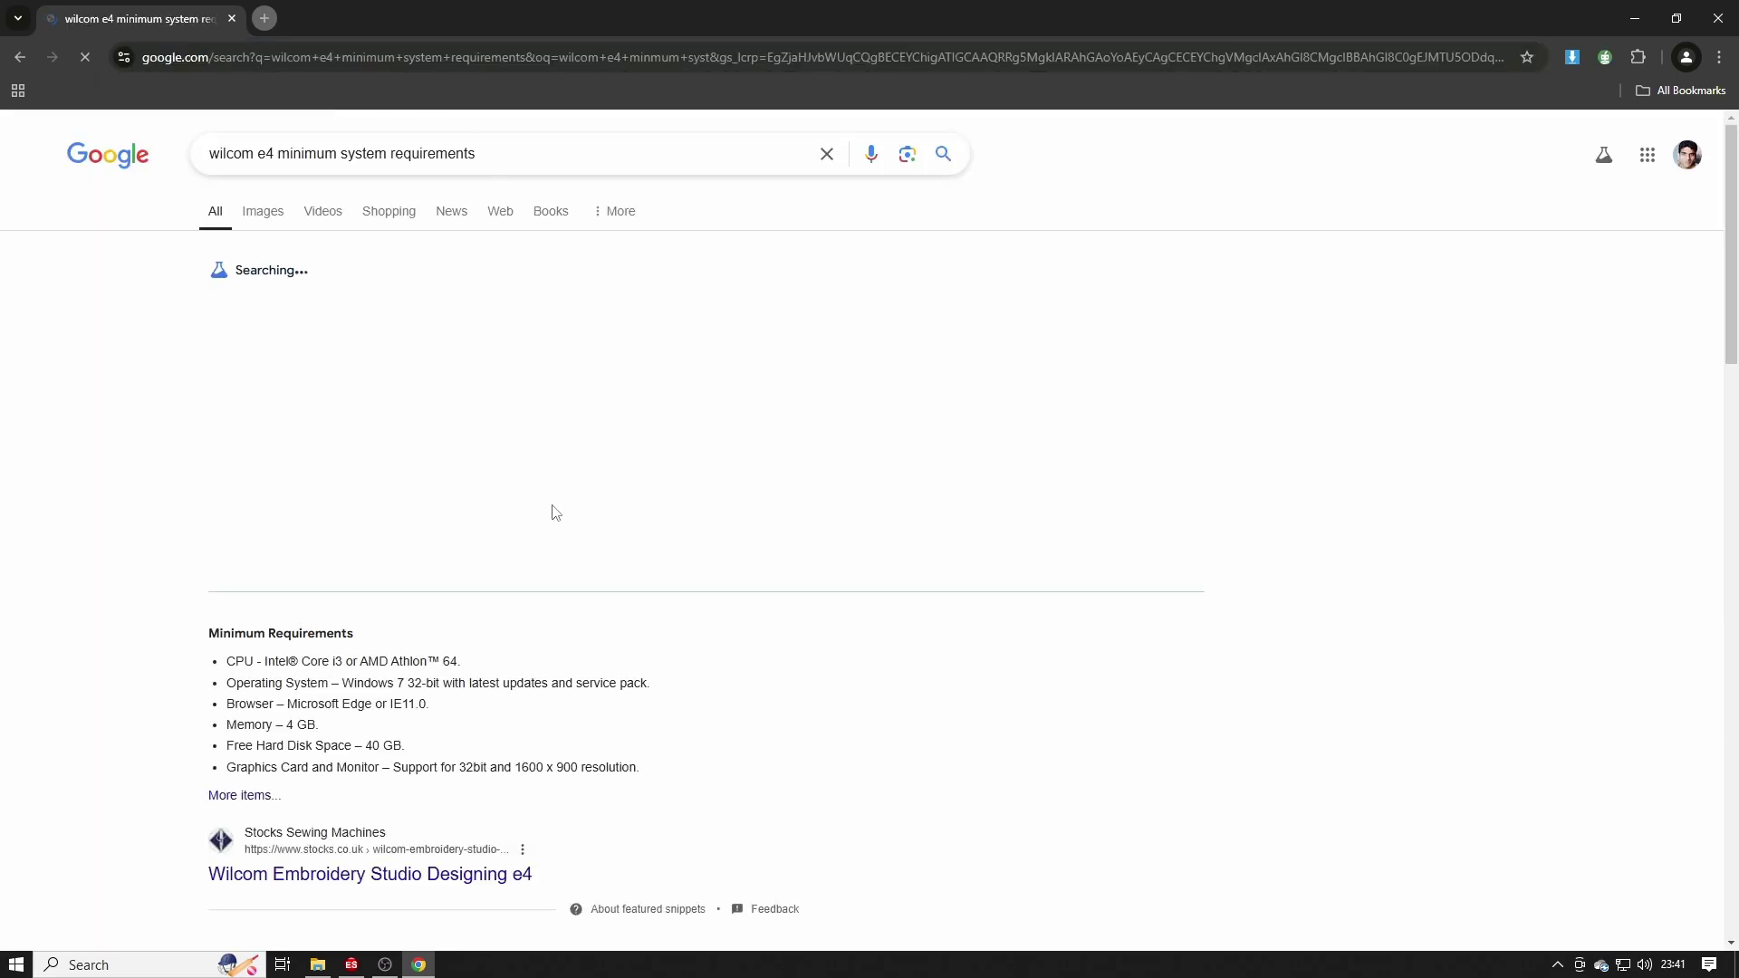
scroll(474, 555, down, 3)
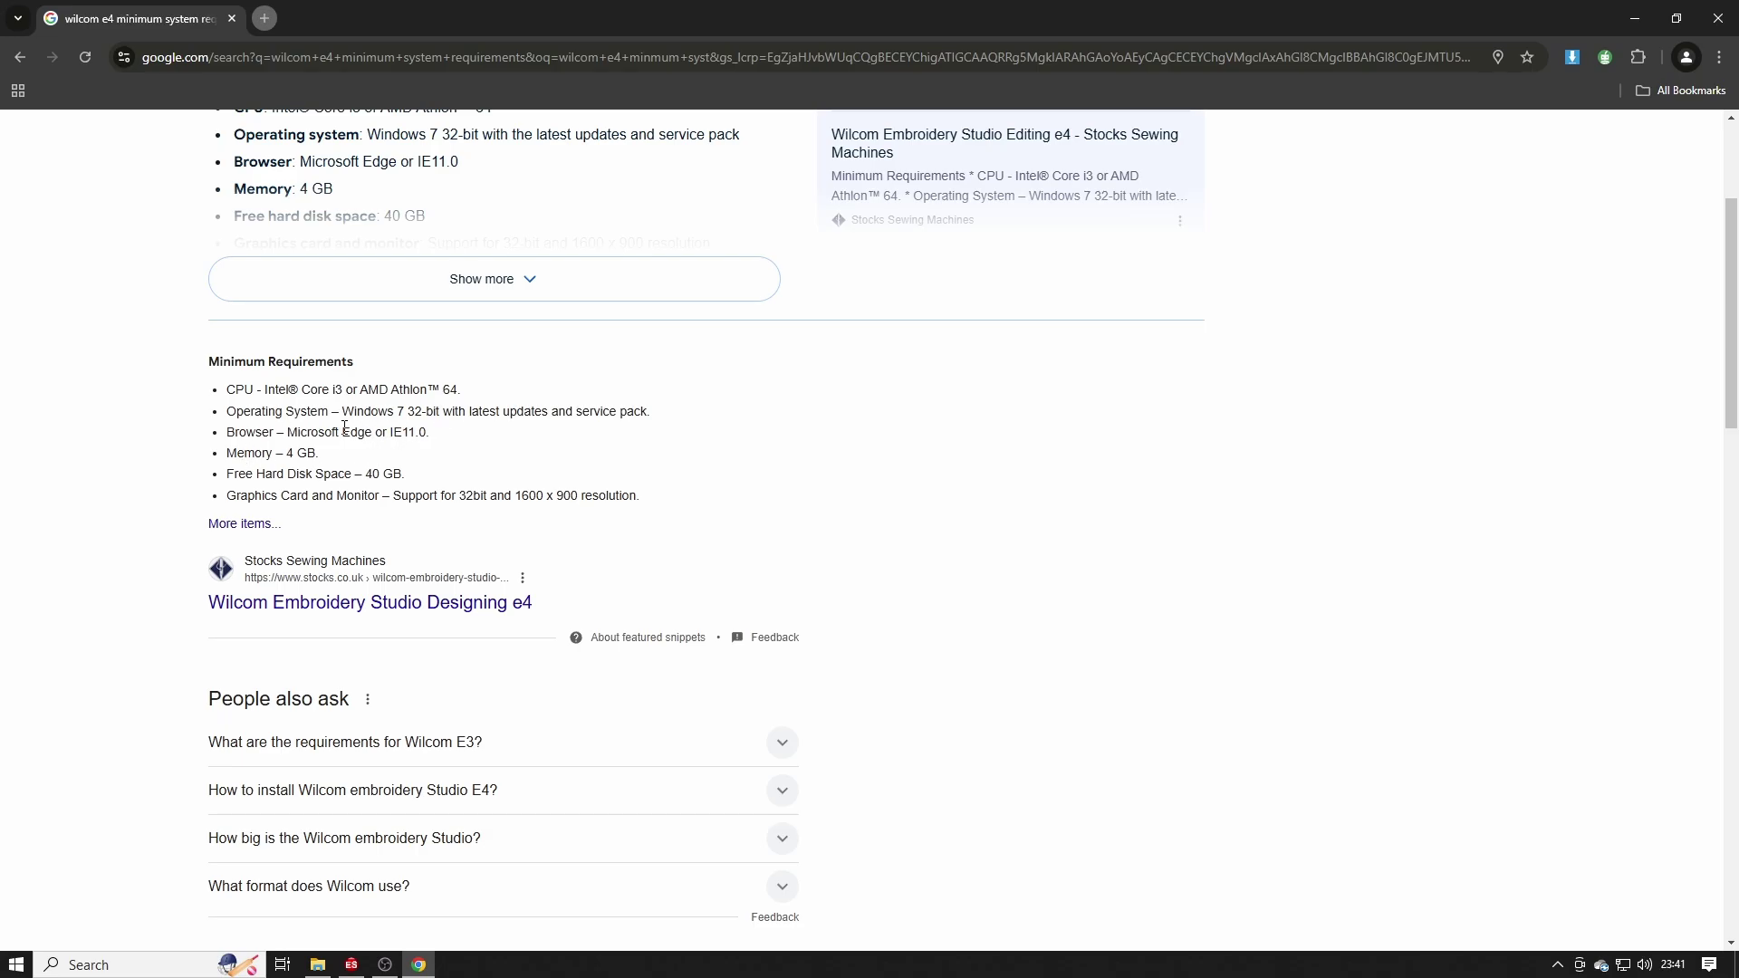
scroll(338, 437, up, 3)
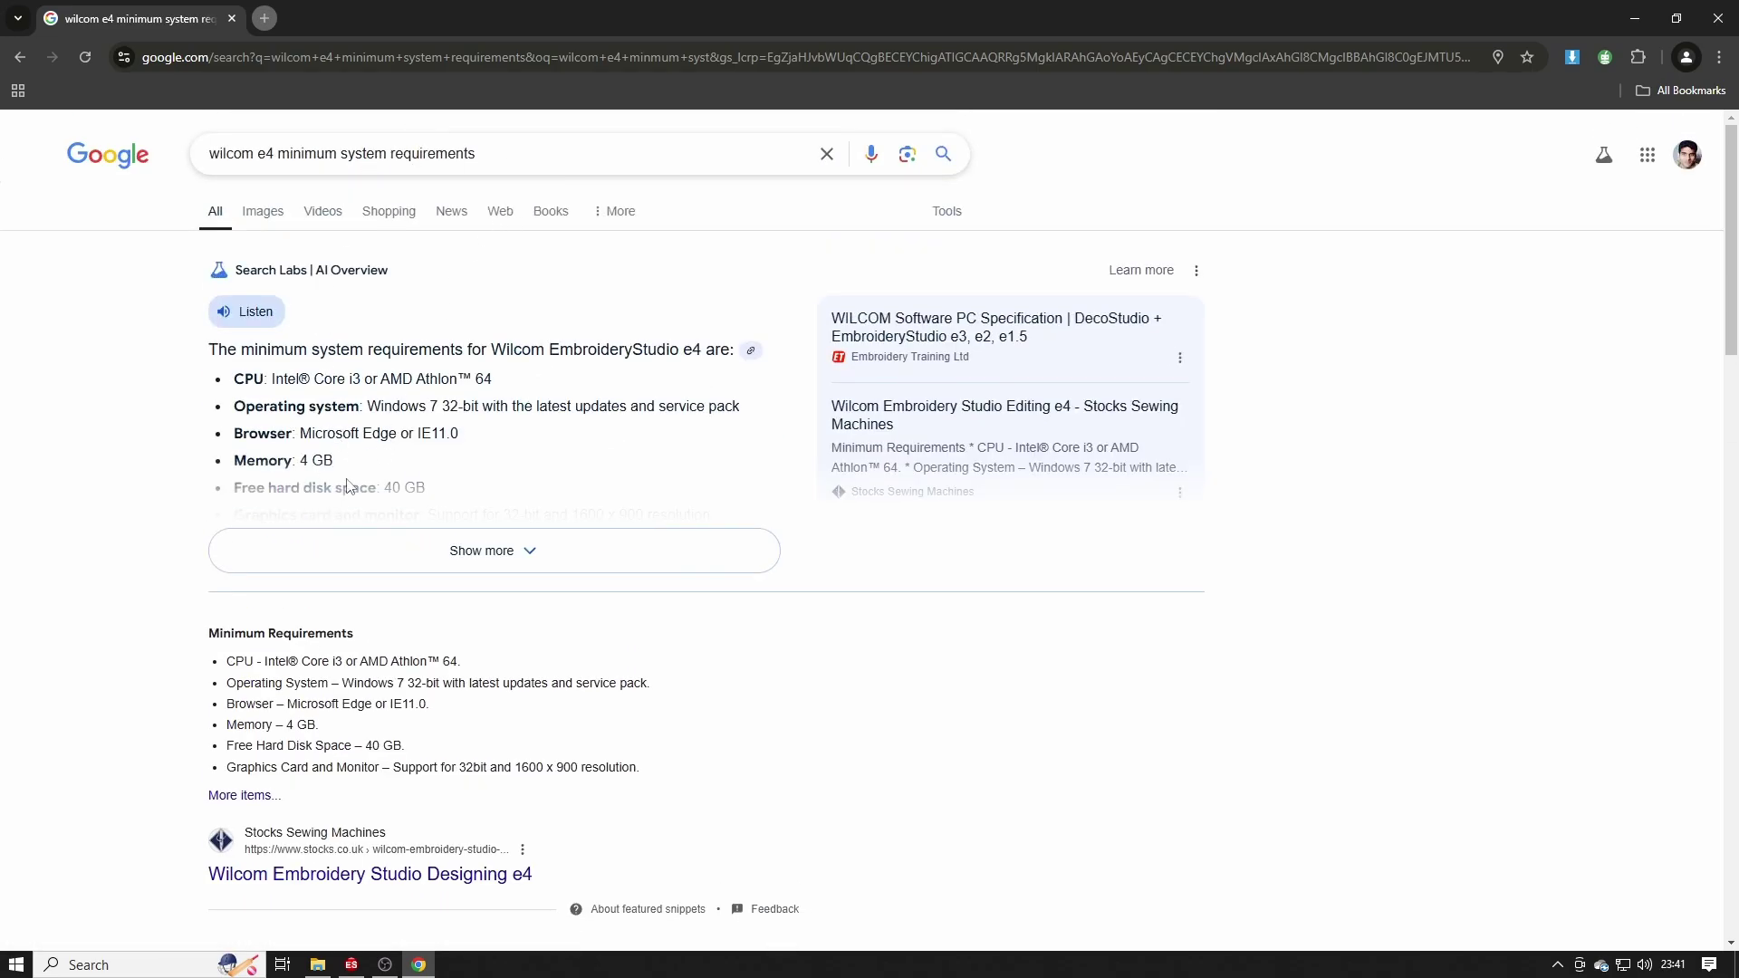
Step: Search for "wilcom e4 Recomended system requirements" and open Wilcom's "PC Specification for EmbroideryStudio e4.5" article
double_click(304, 152)
text(Recomended)
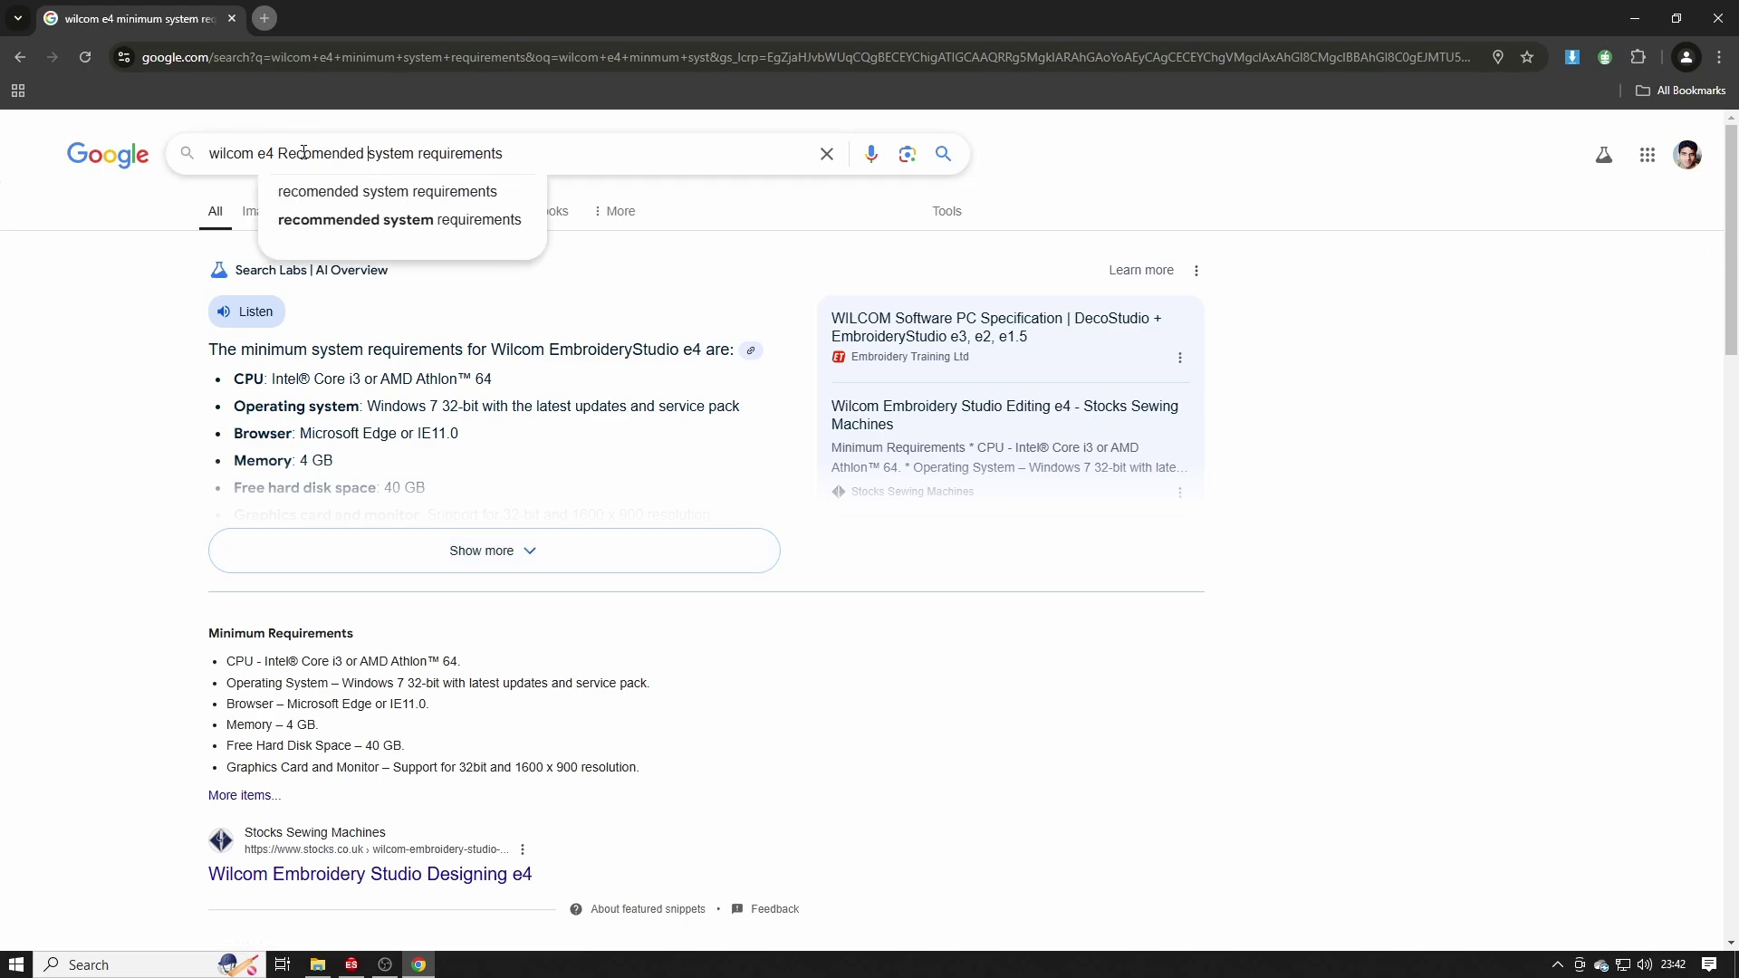
key(Return)
scroll(607, 430, down, 6)
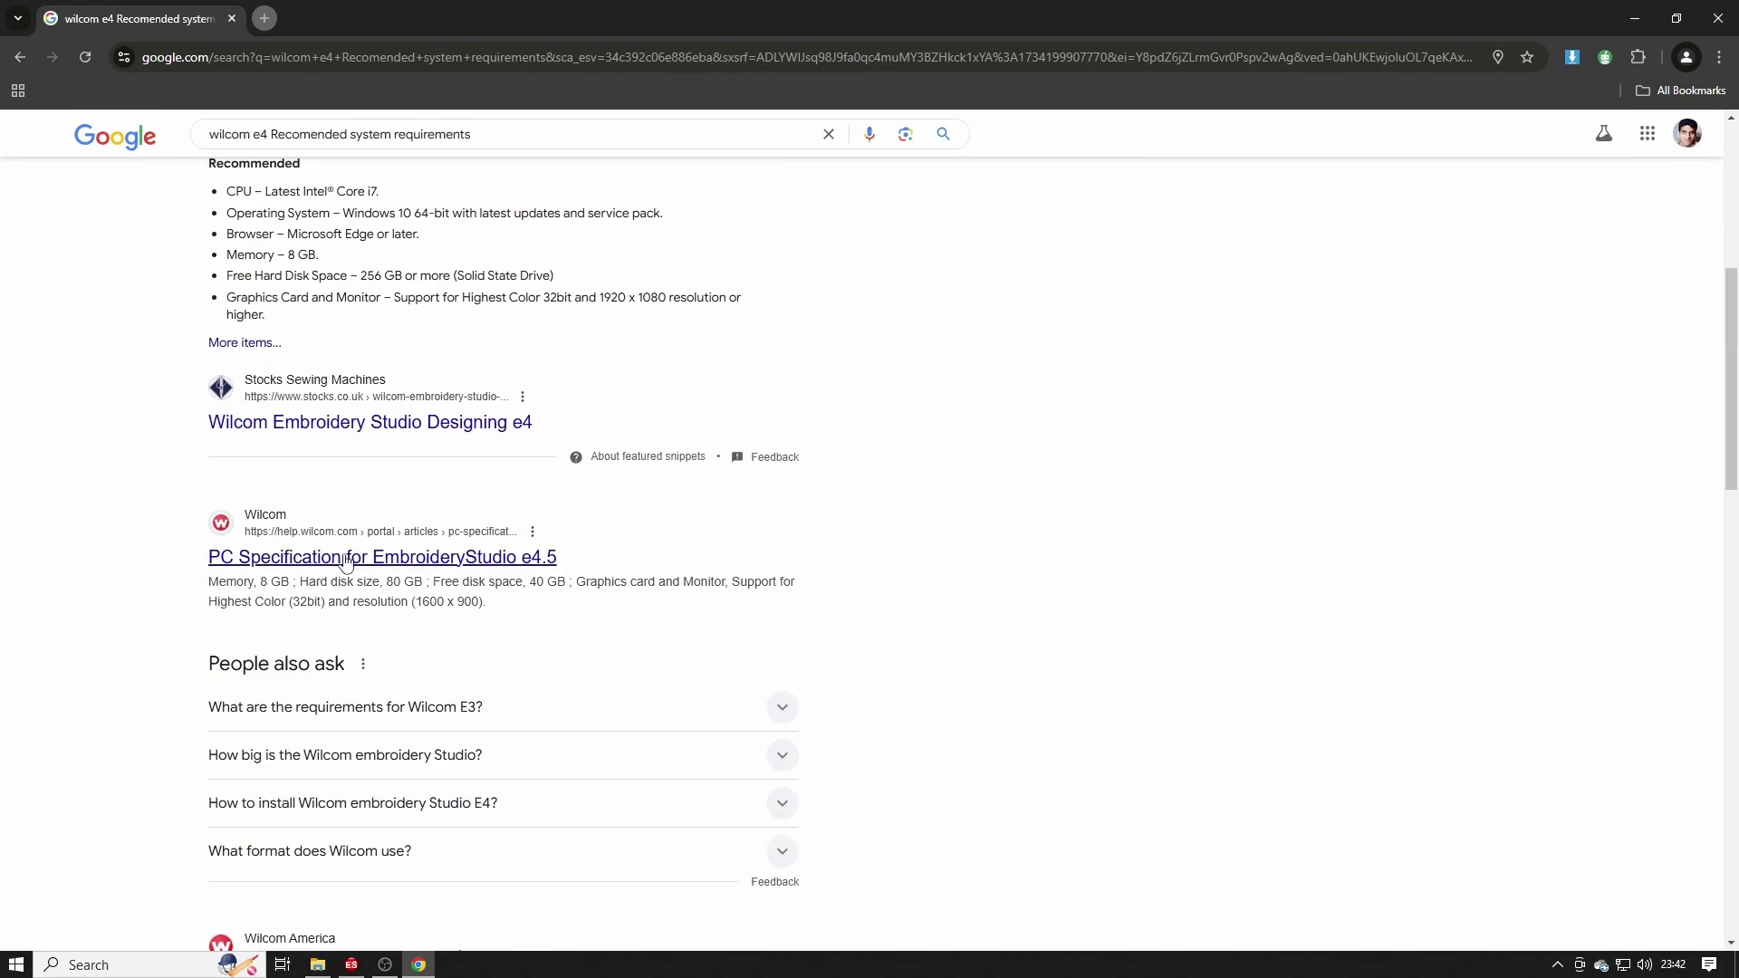
click(376, 561)
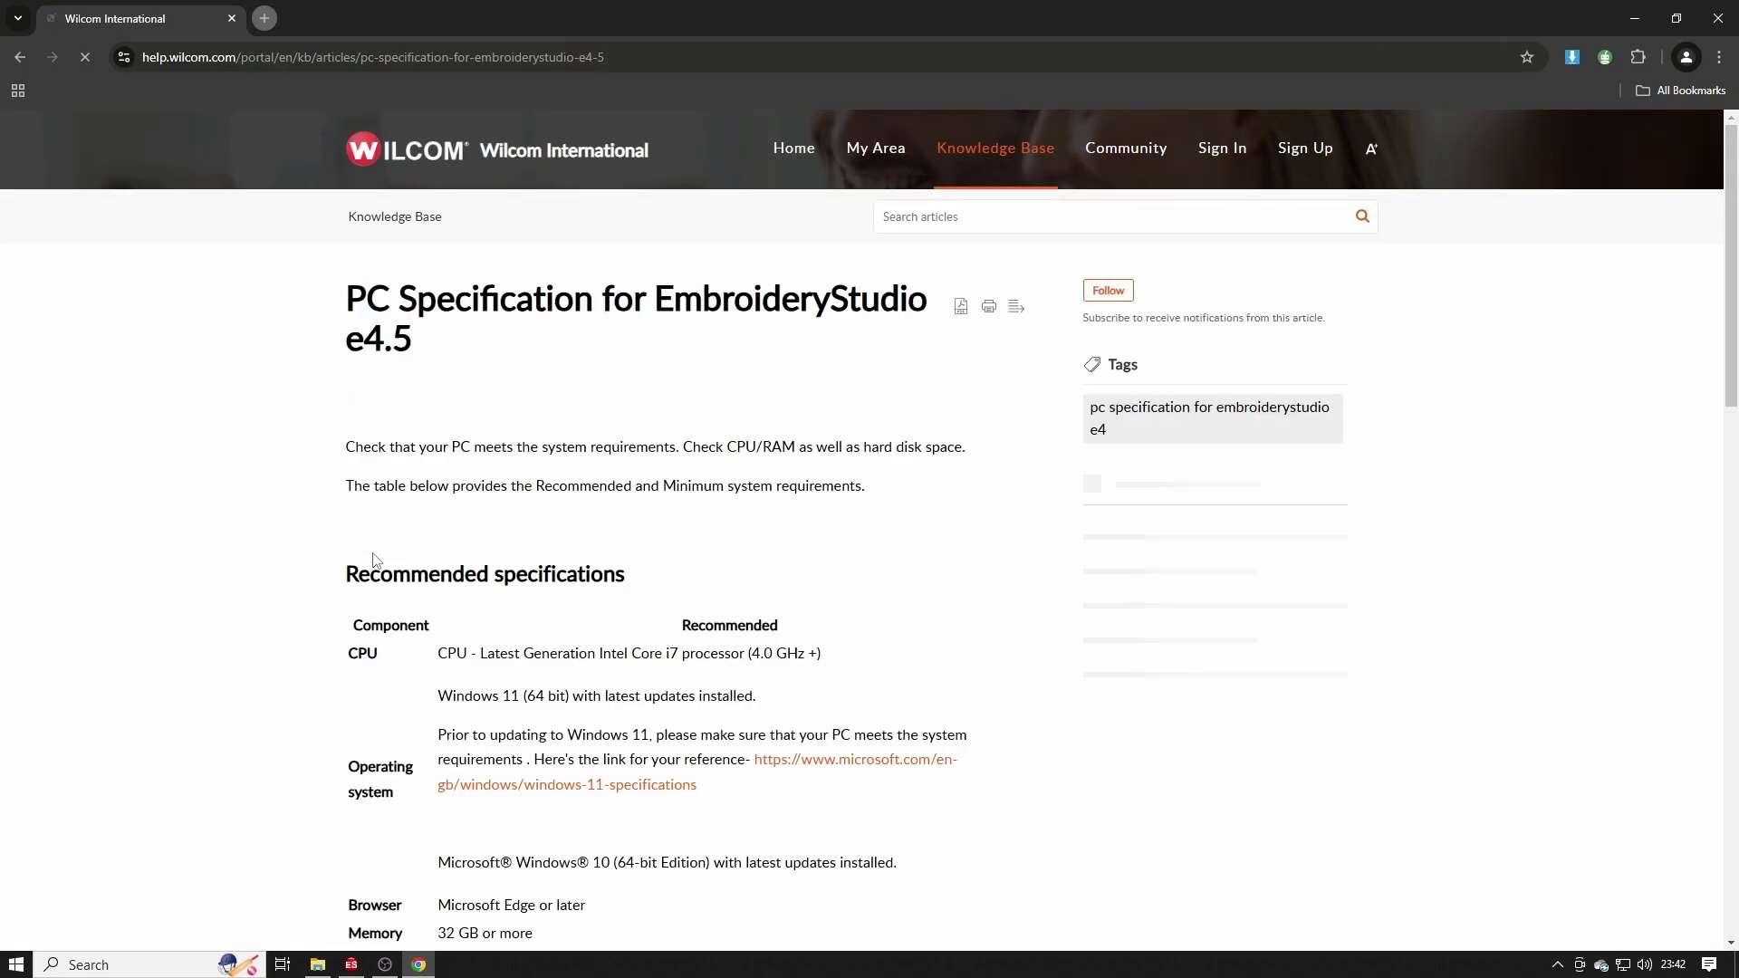
Step: Examine the recommended and minimum specifications for EmbroideryStudio e4.5, including processor, operating system, memory and disk space
scroll(801, 522, down, 2)
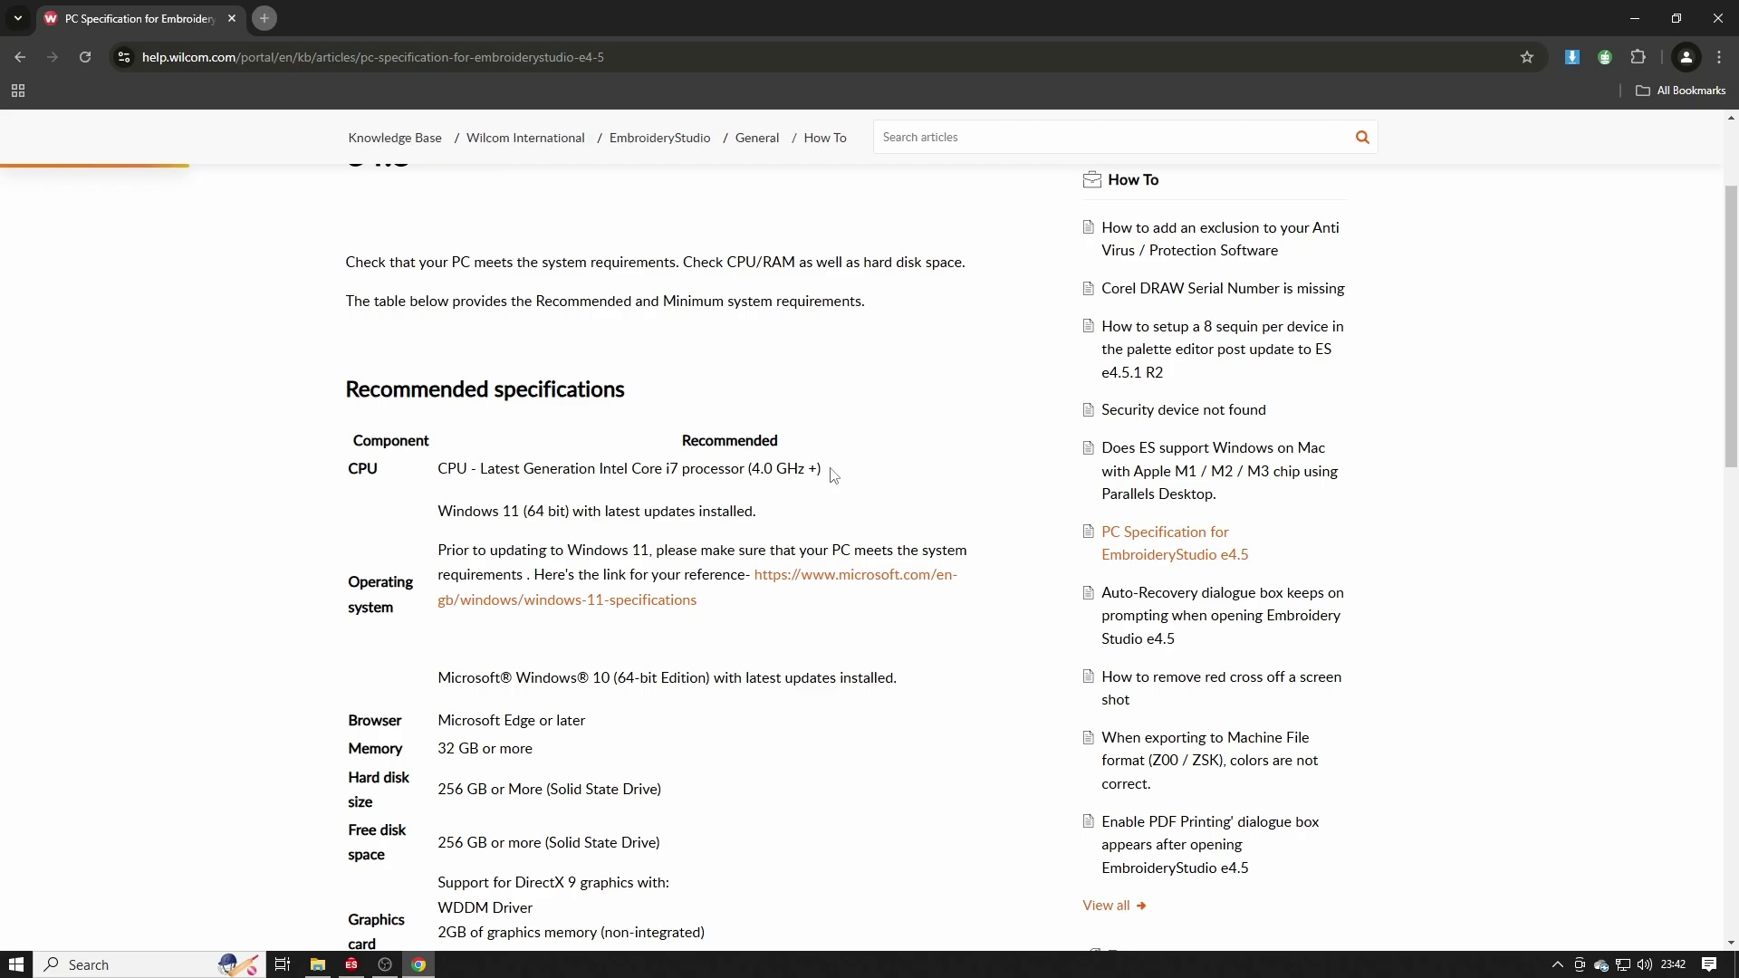
scroll(824, 500, down, 1)
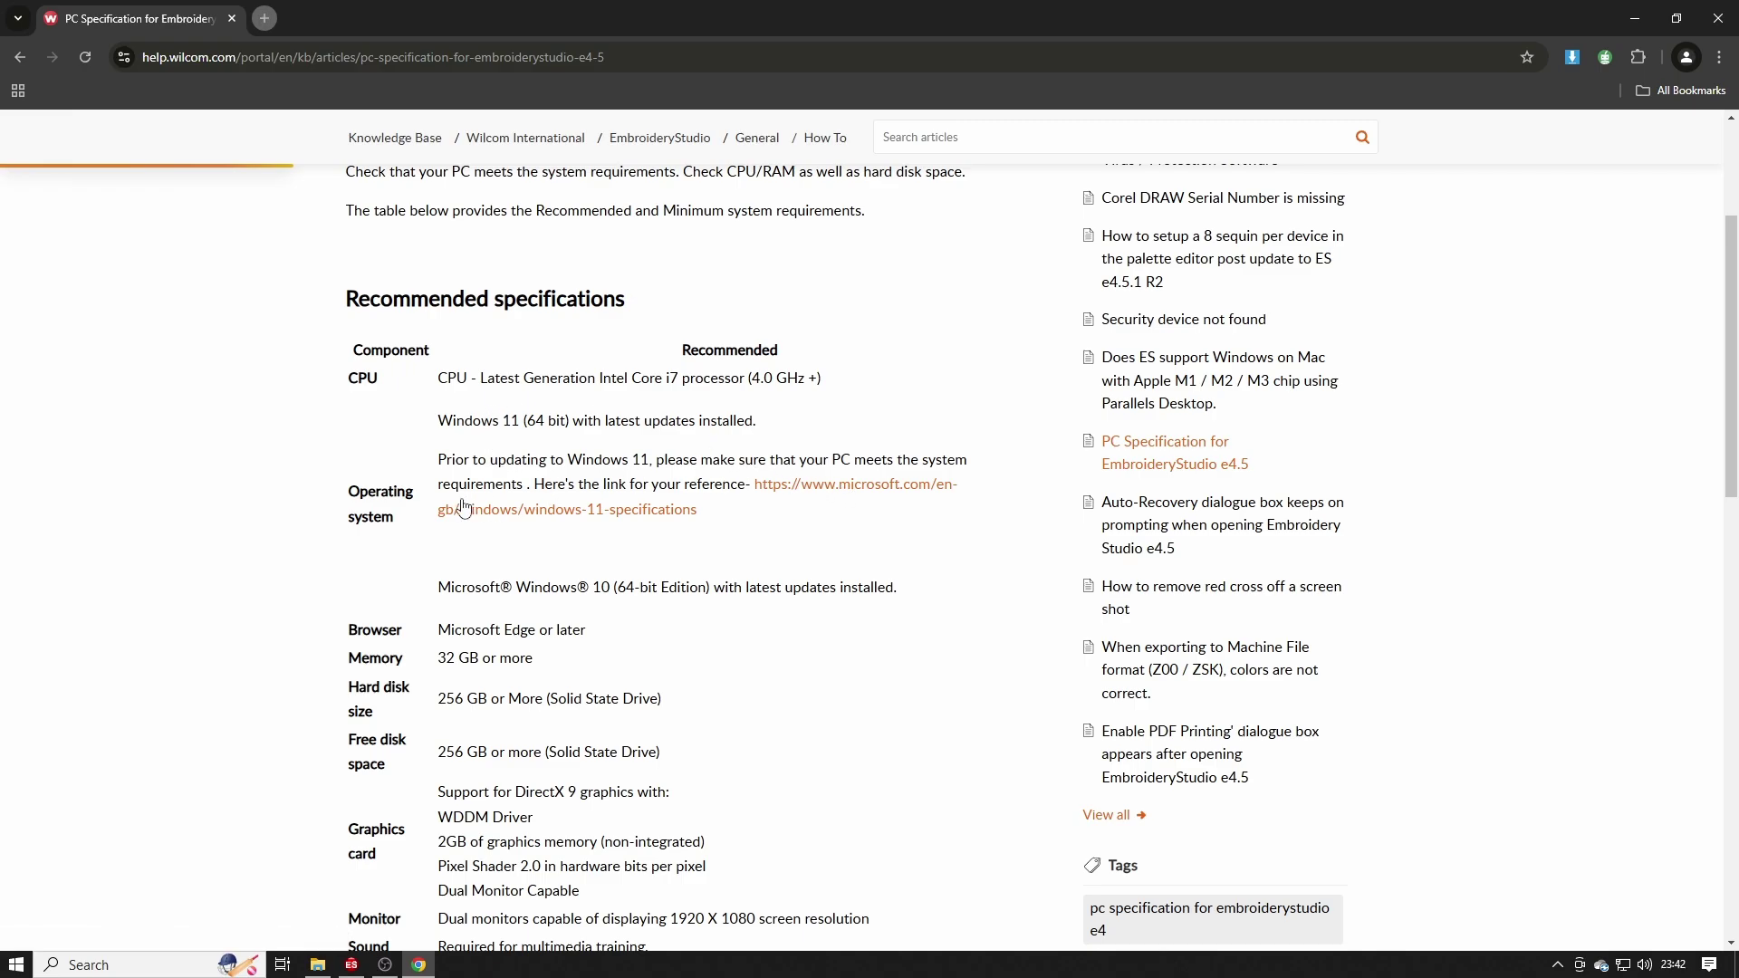
scroll(534, 417, down, 5)
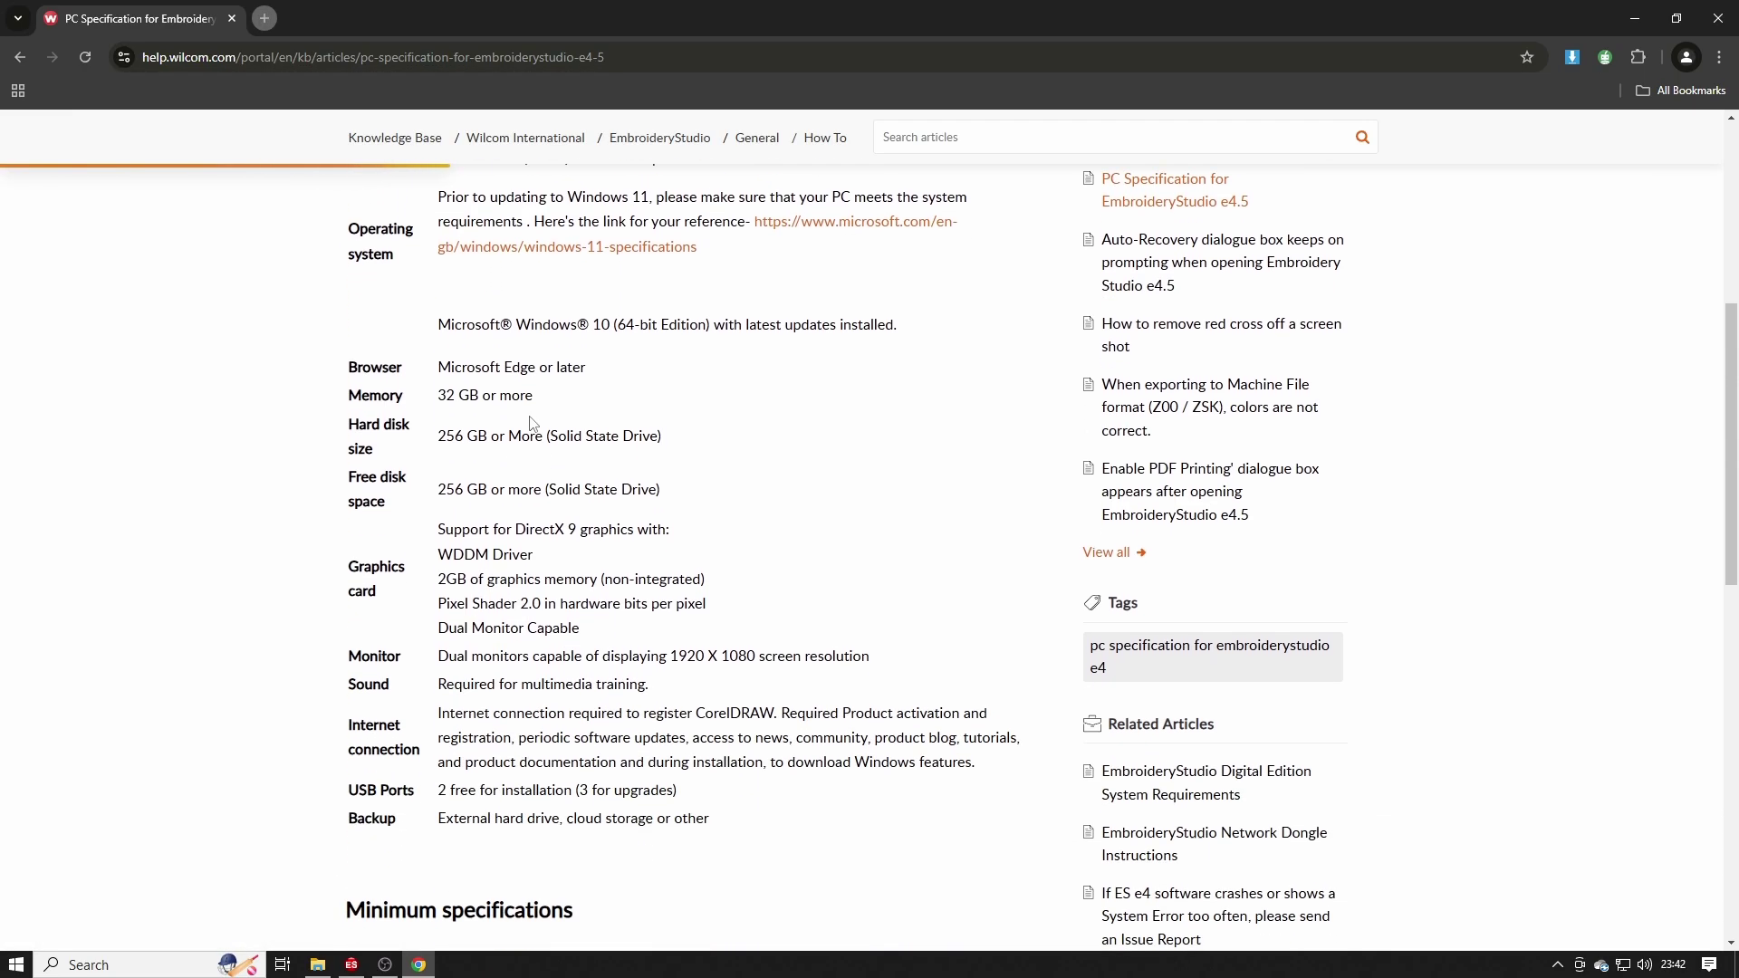
scroll(543, 572, down, 3)
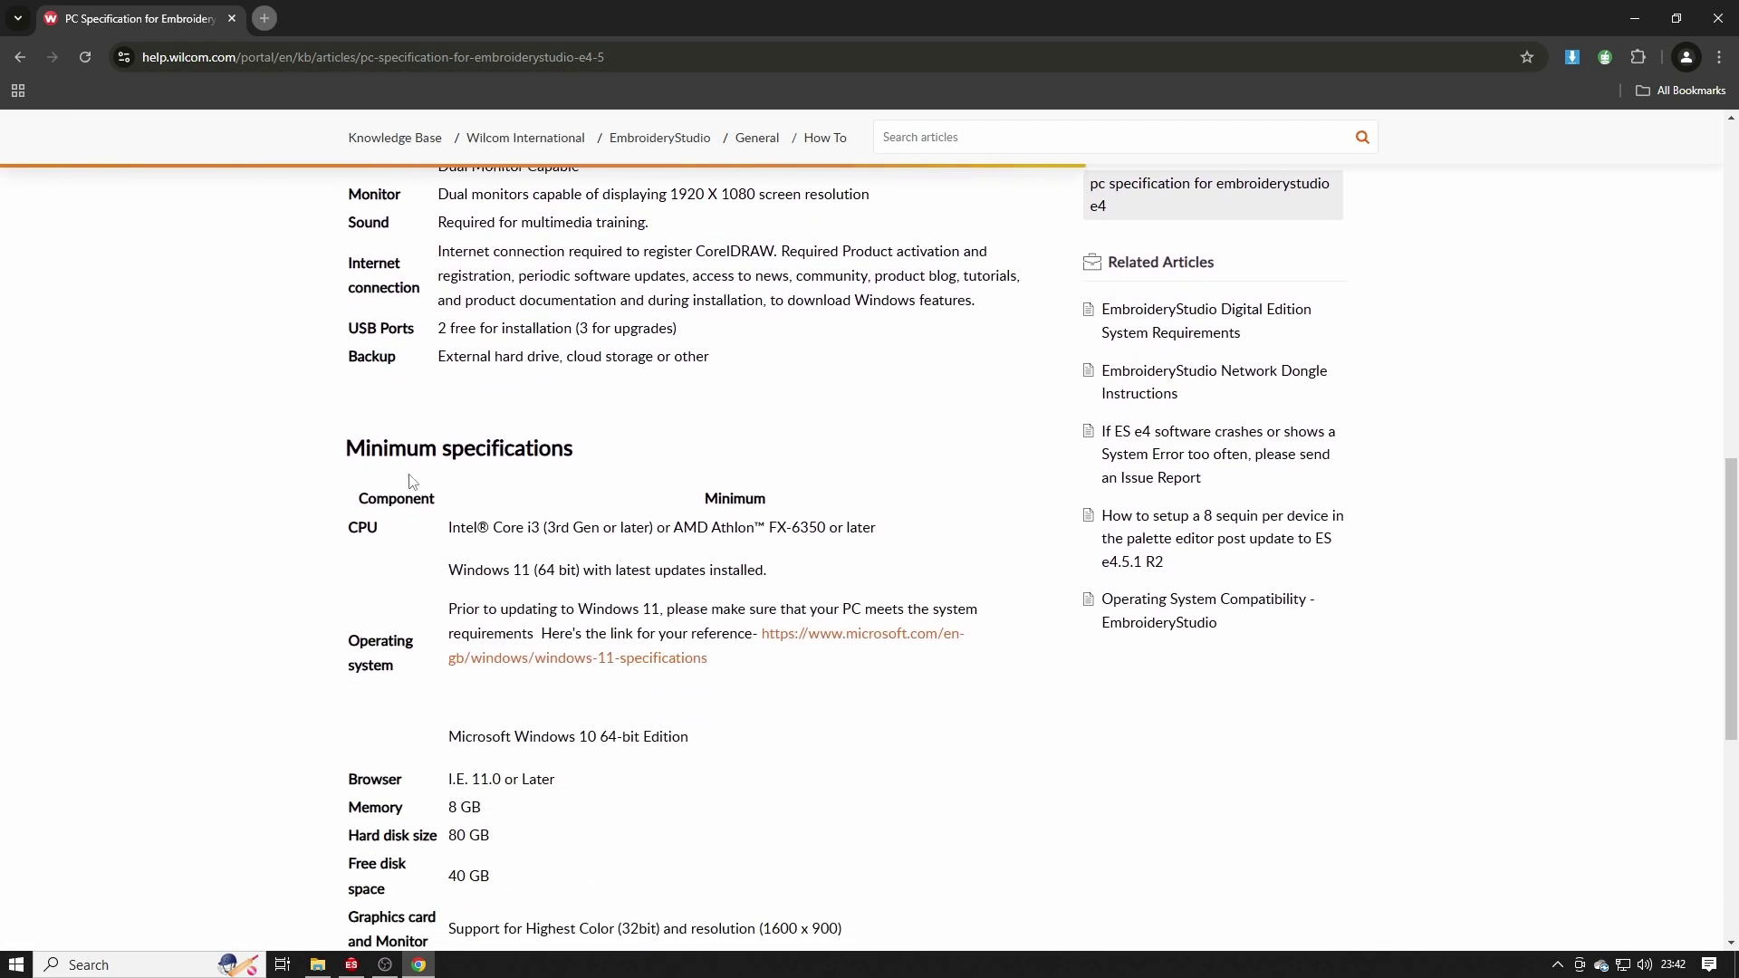
scroll(645, 498, down, 2)
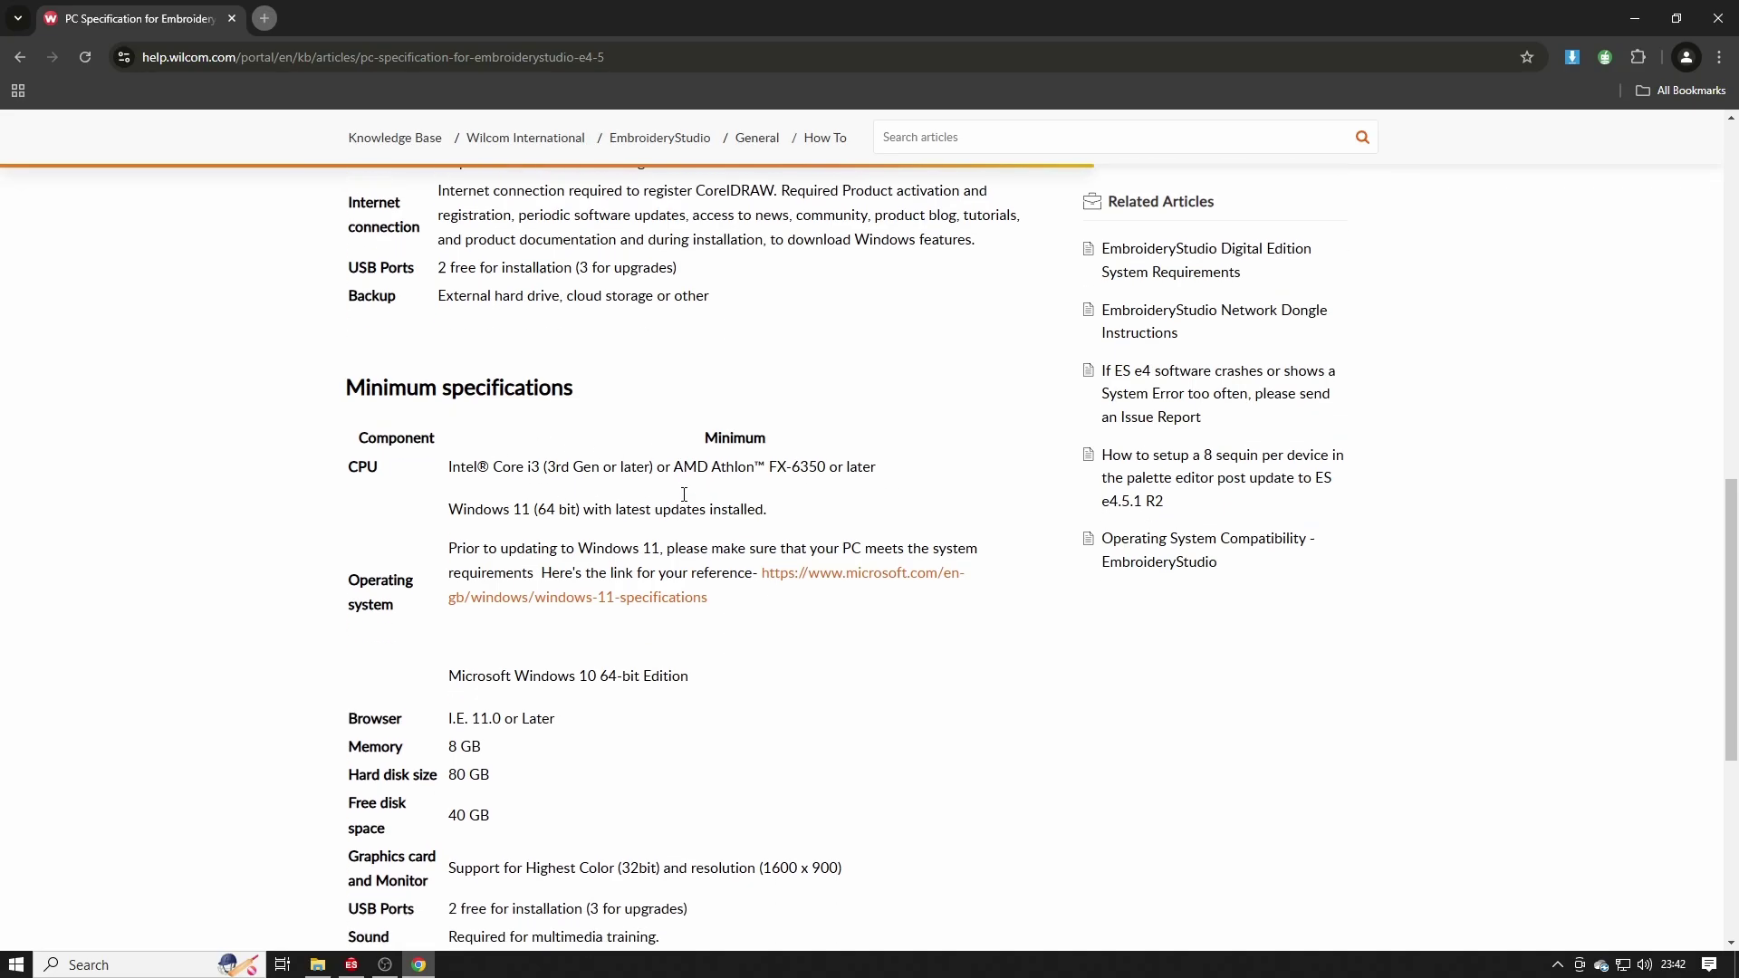
Step: Compare the article's minimum specifications with its recommended ones, from the CPU and operating system down to graphics and connectivity
scroll(605, 507, up, 5)
scroll(606, 506, up, 3)
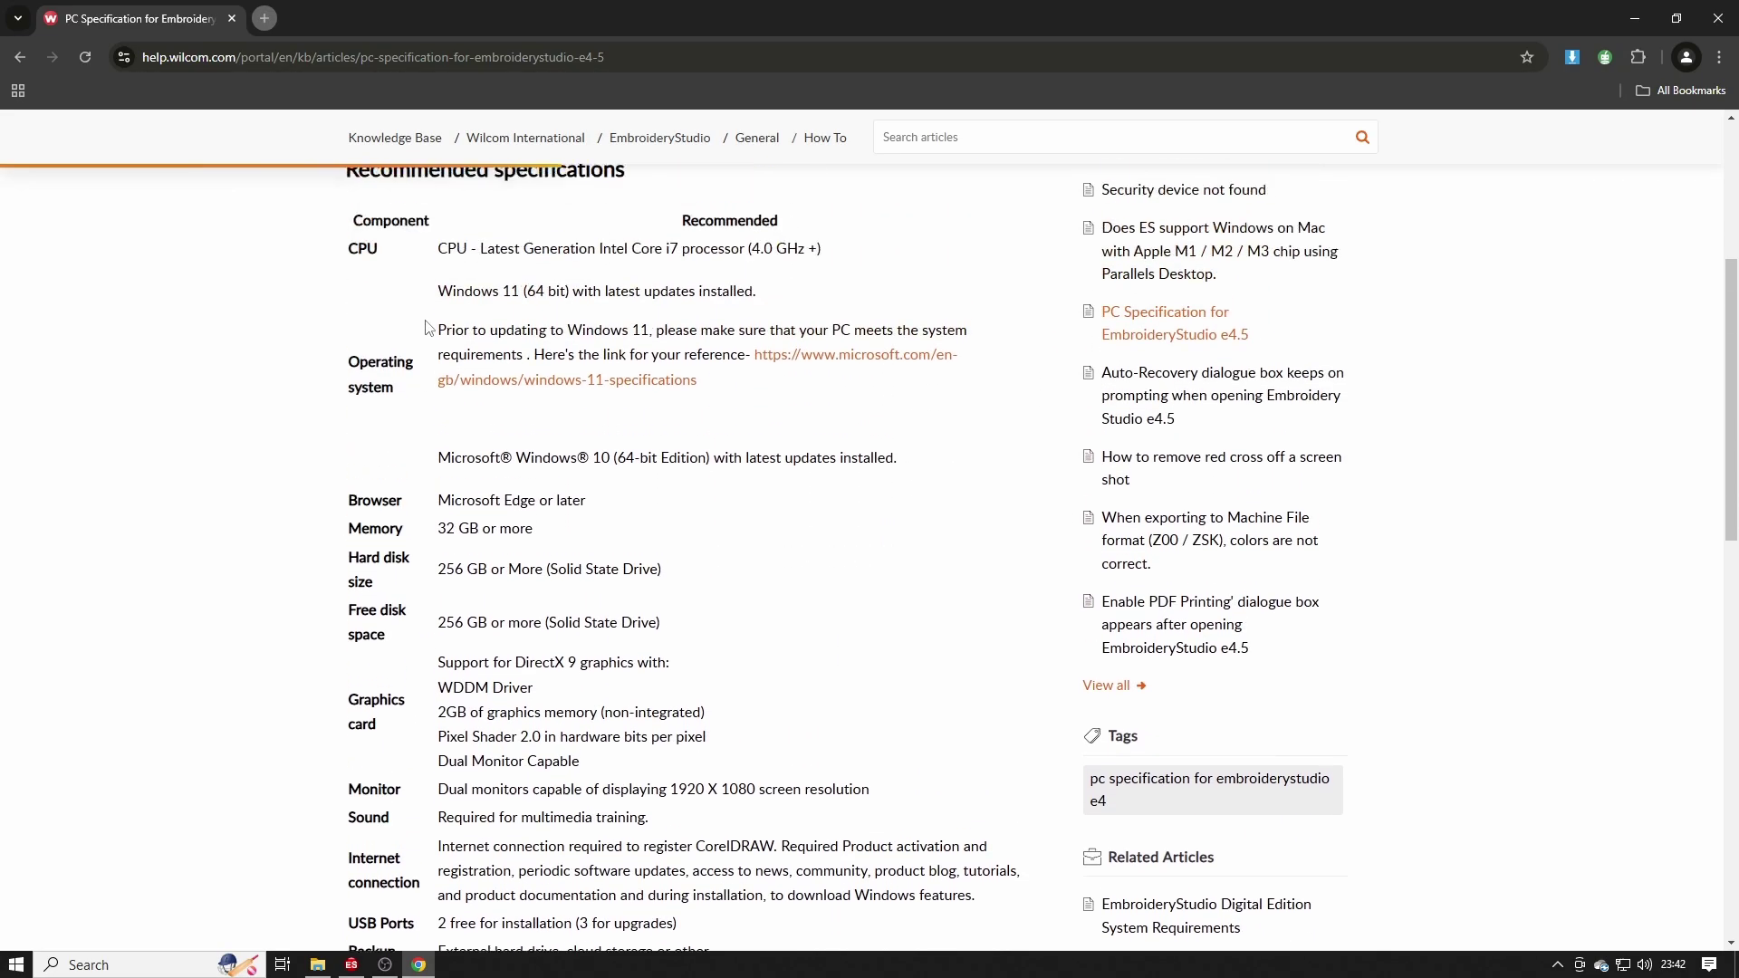
scroll(468, 339, down, 1)
scroll(469, 339, down, 9)
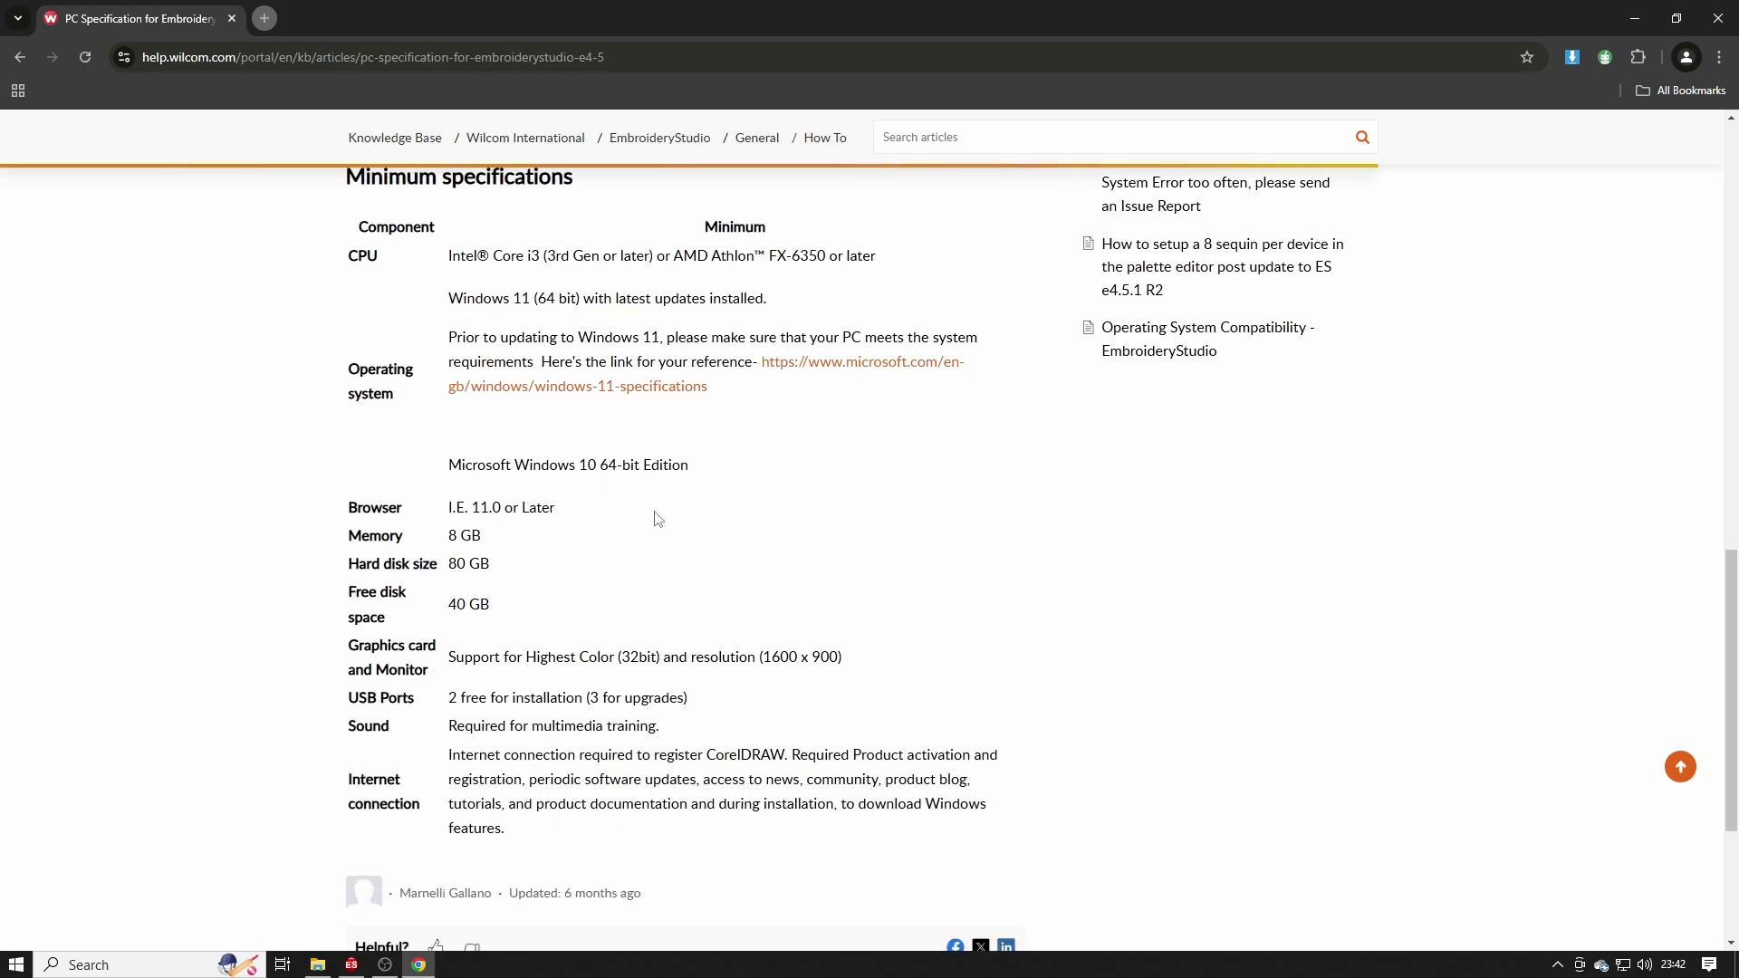
scroll(641, 524, up, 8)
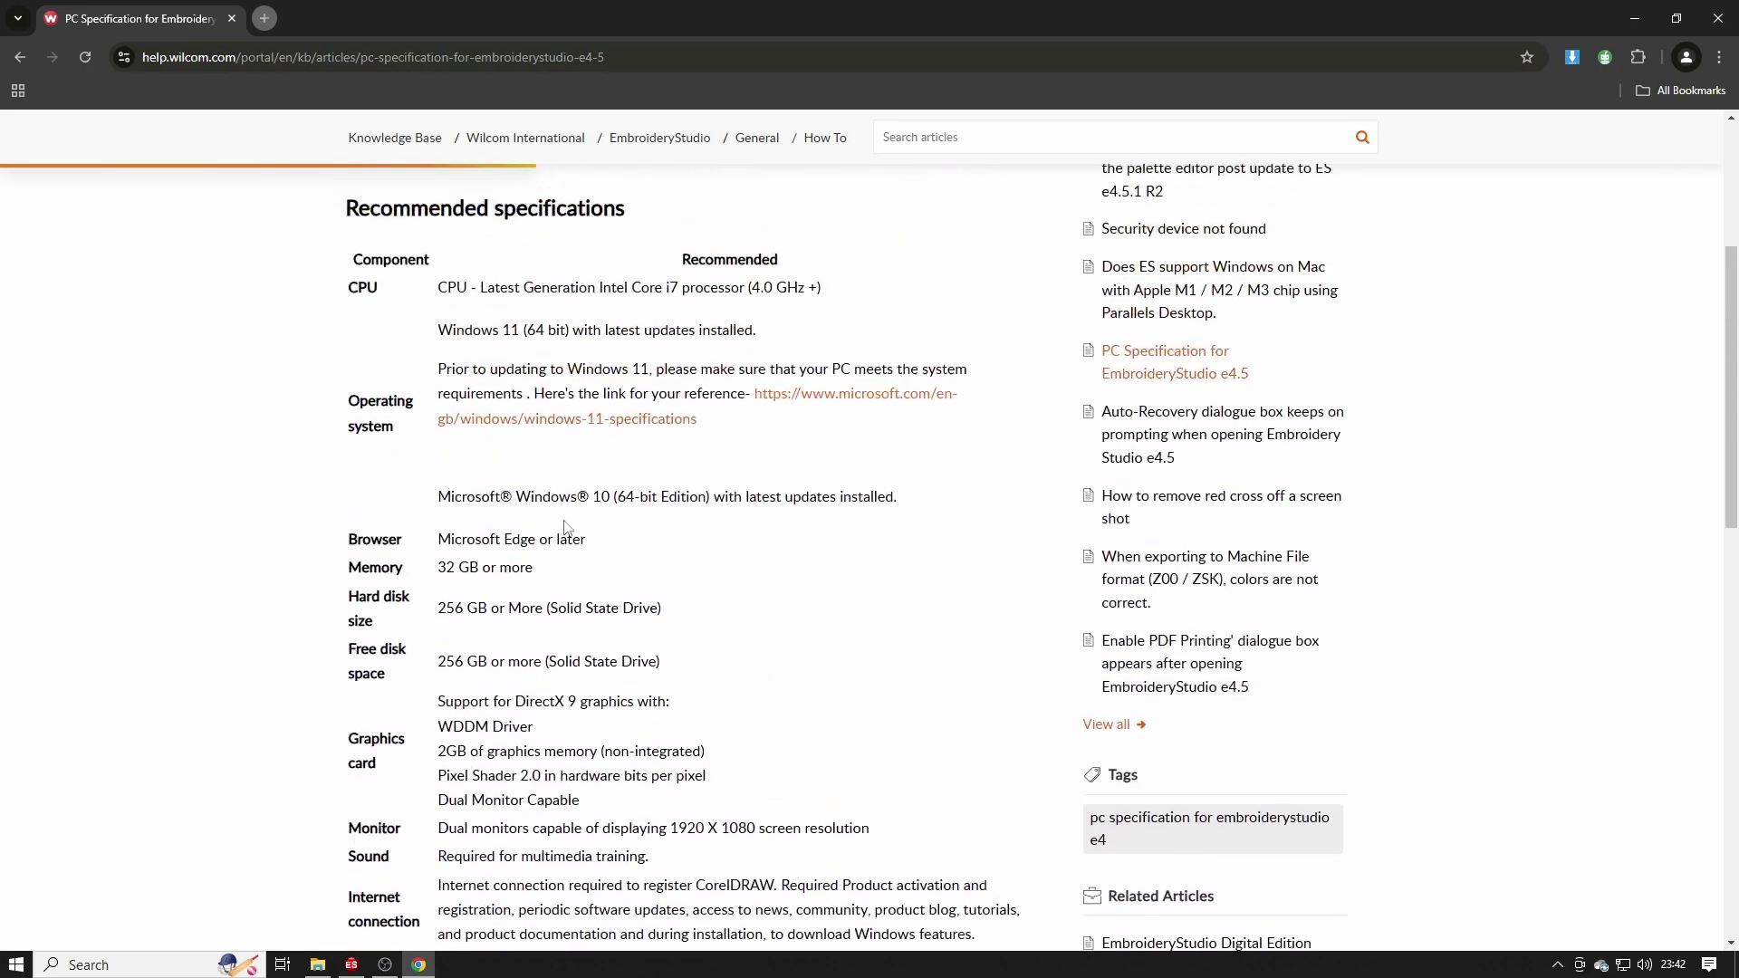
scroll(435, 335, up, 2)
scroll(544, 371, down, 2)
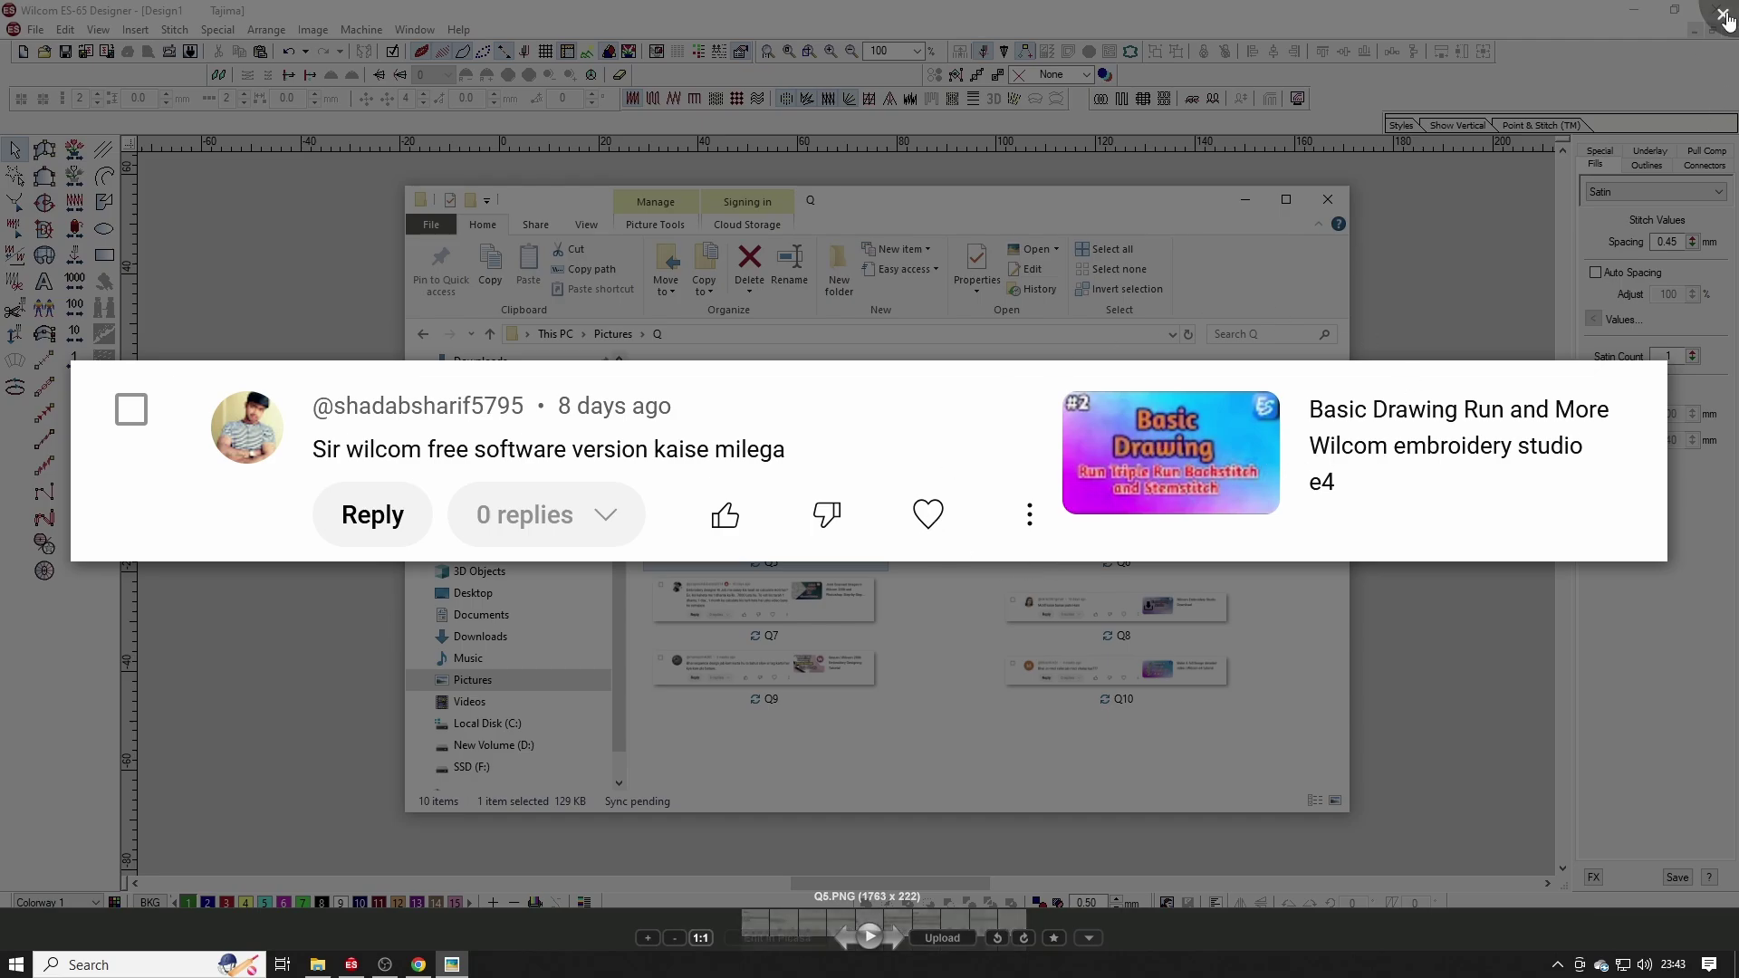
Step: Go through the viewer-question images from Q5 on to Q8, and return to the empty Wilcom design
key(Right)
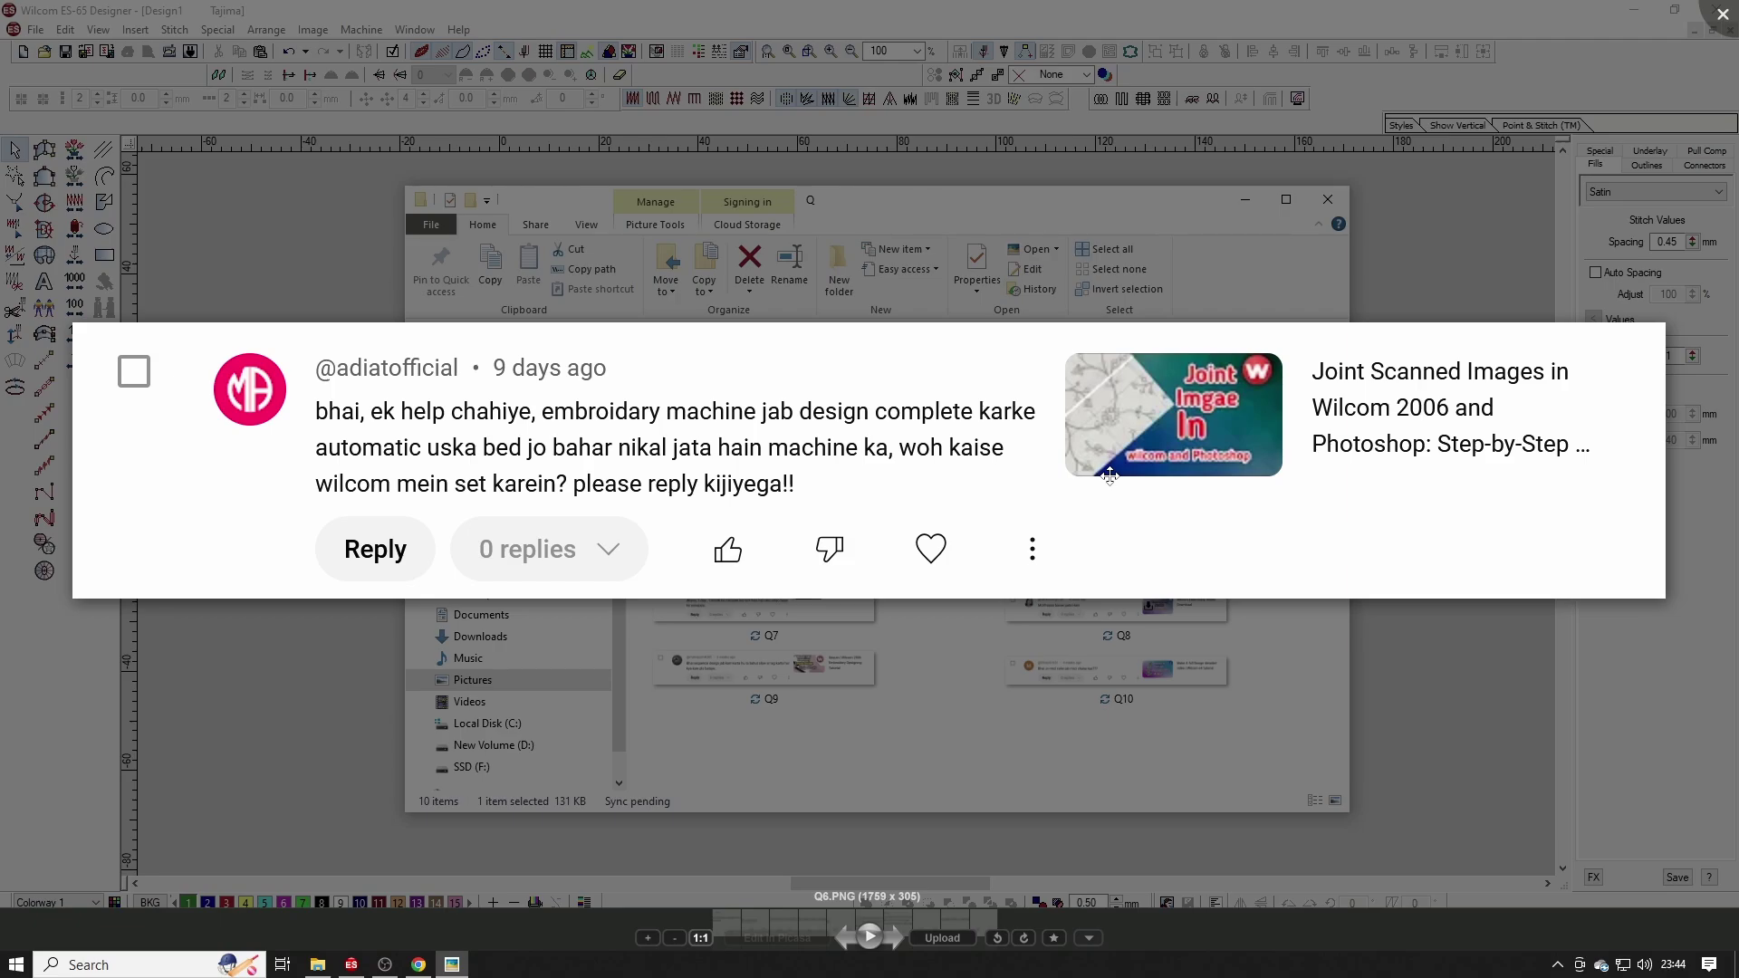
key(Right)
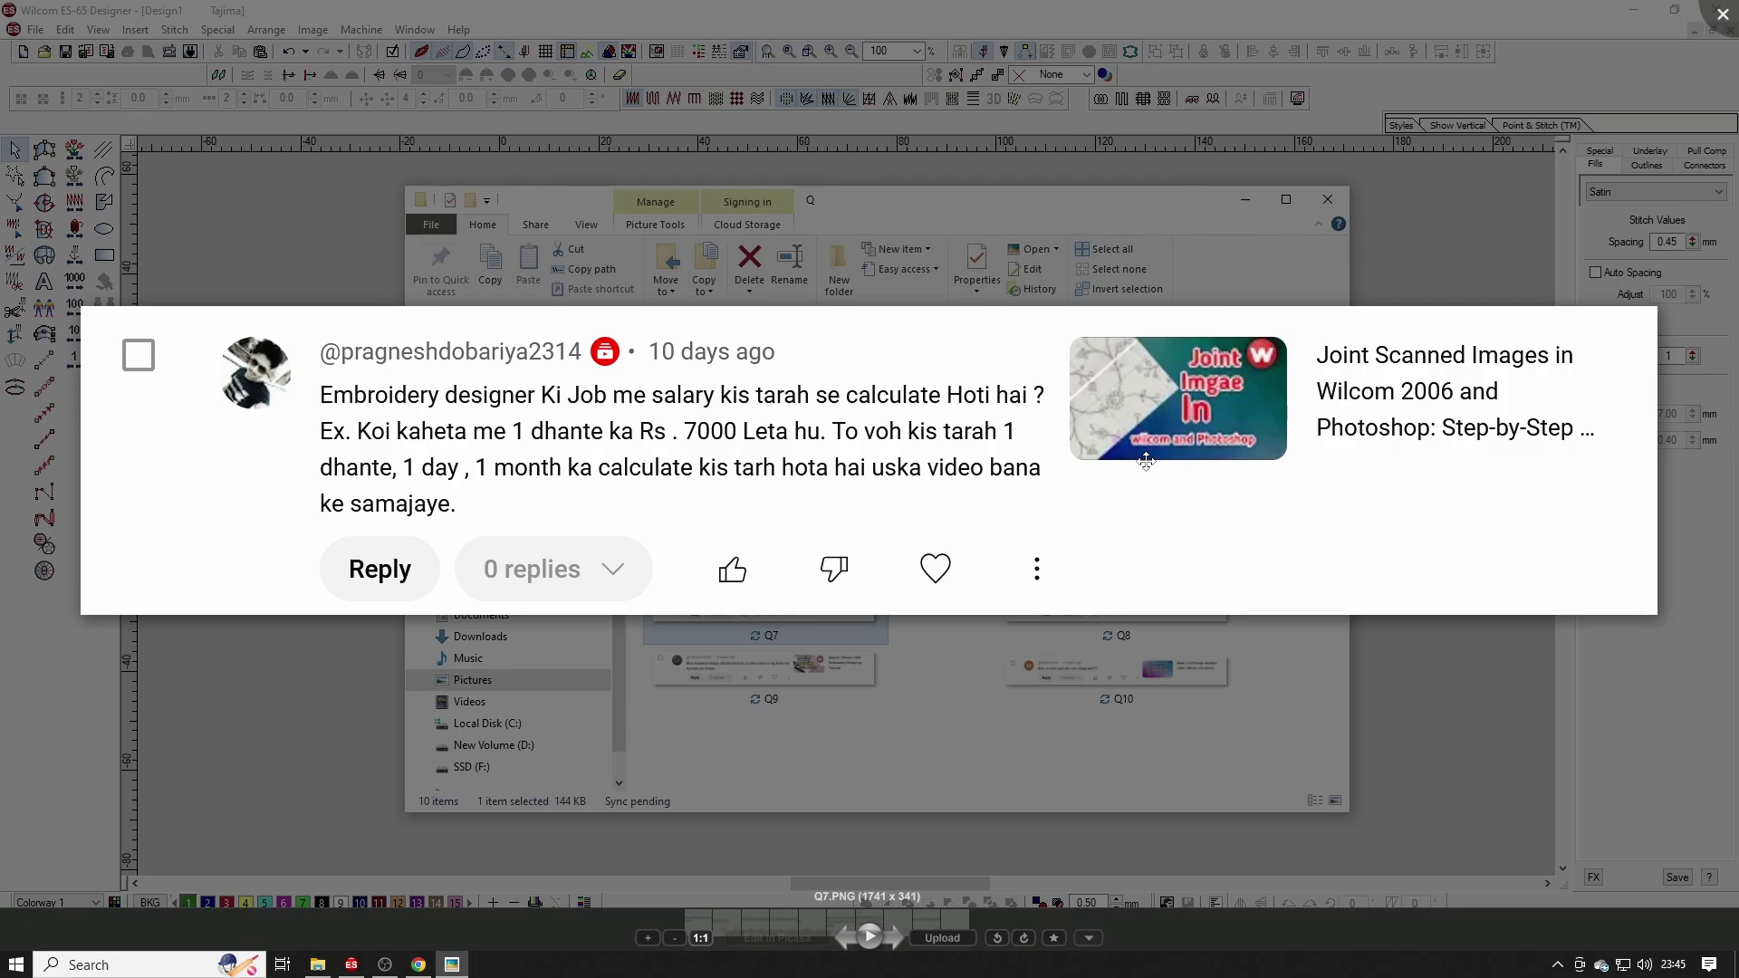
key(Right)
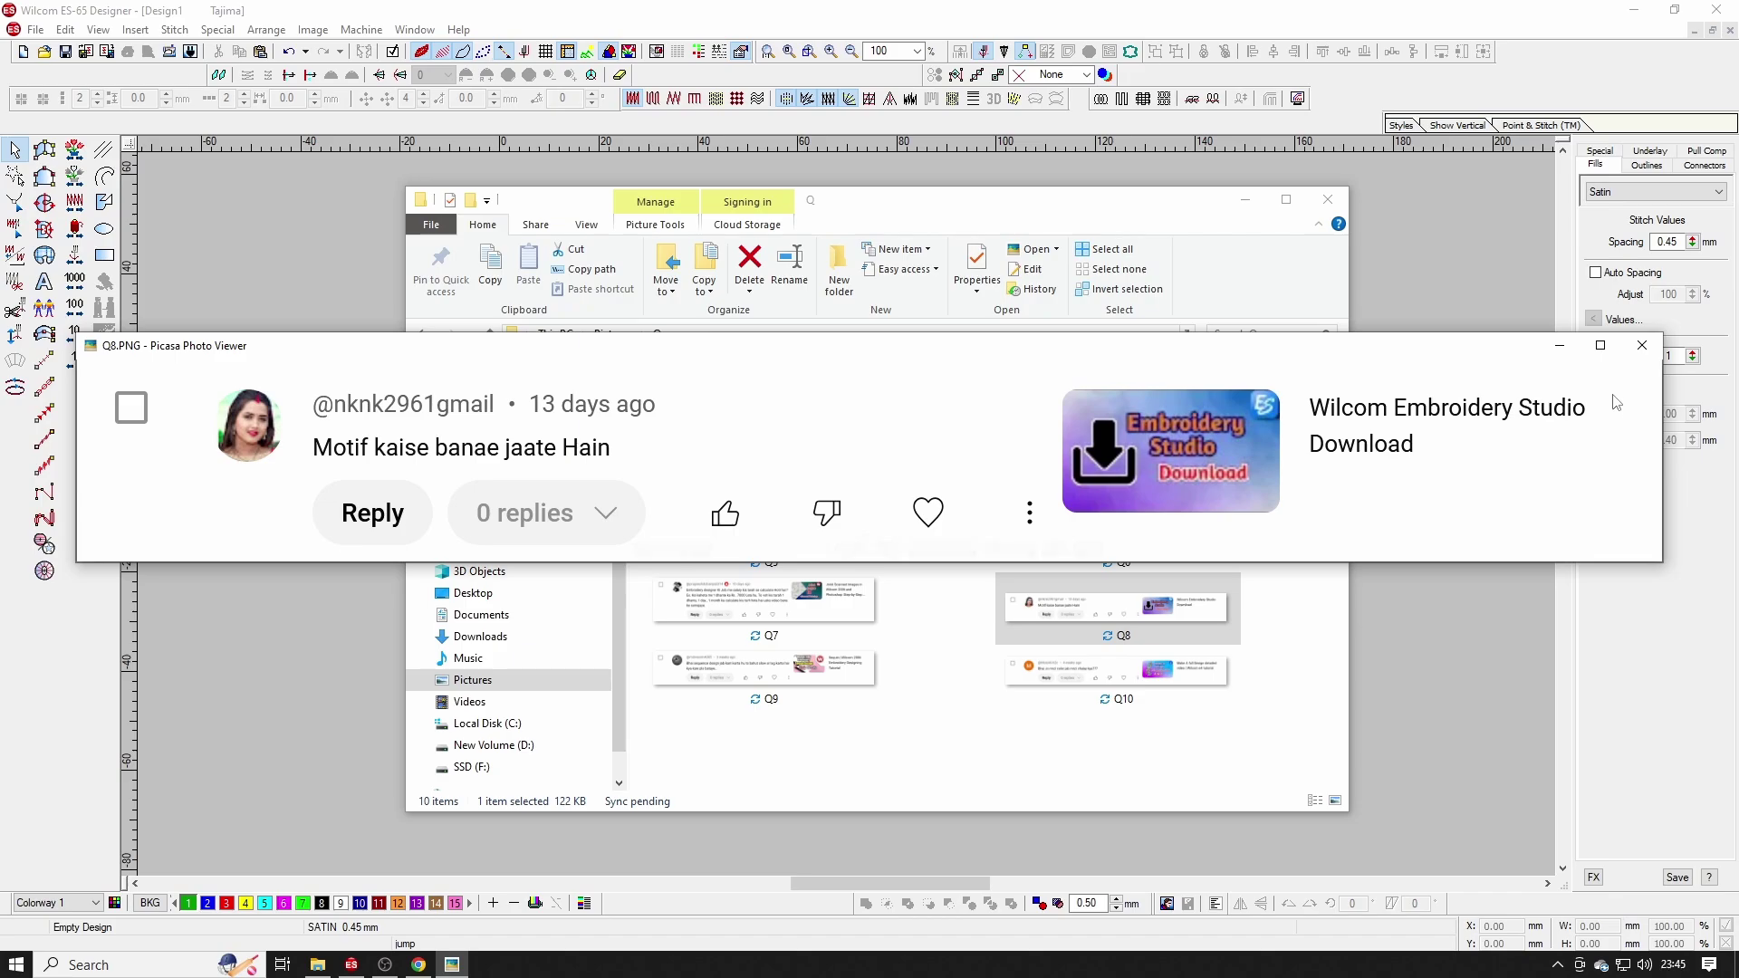
click(1642, 349)
click(1246, 200)
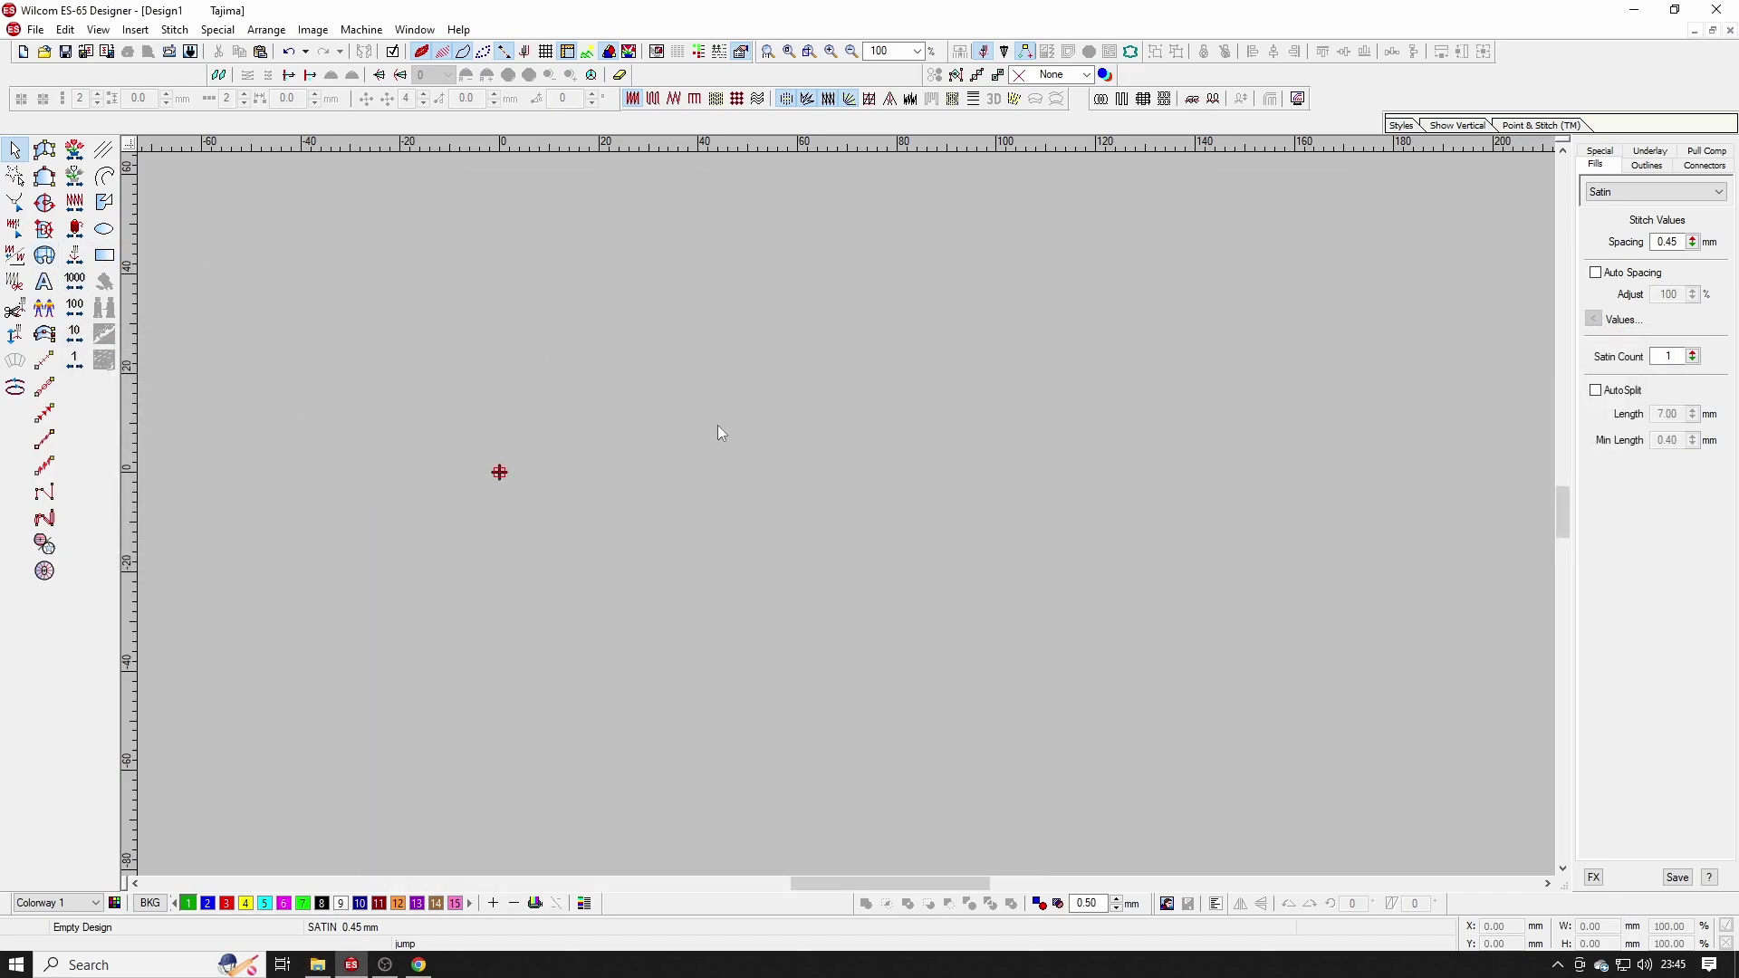
Step: Digitize a right-pointing V with the Run tool from three corner points, about 2.5 mm wide and 6 mm high
click(831, 448)
key(z)
key(z)
click(828, 490)
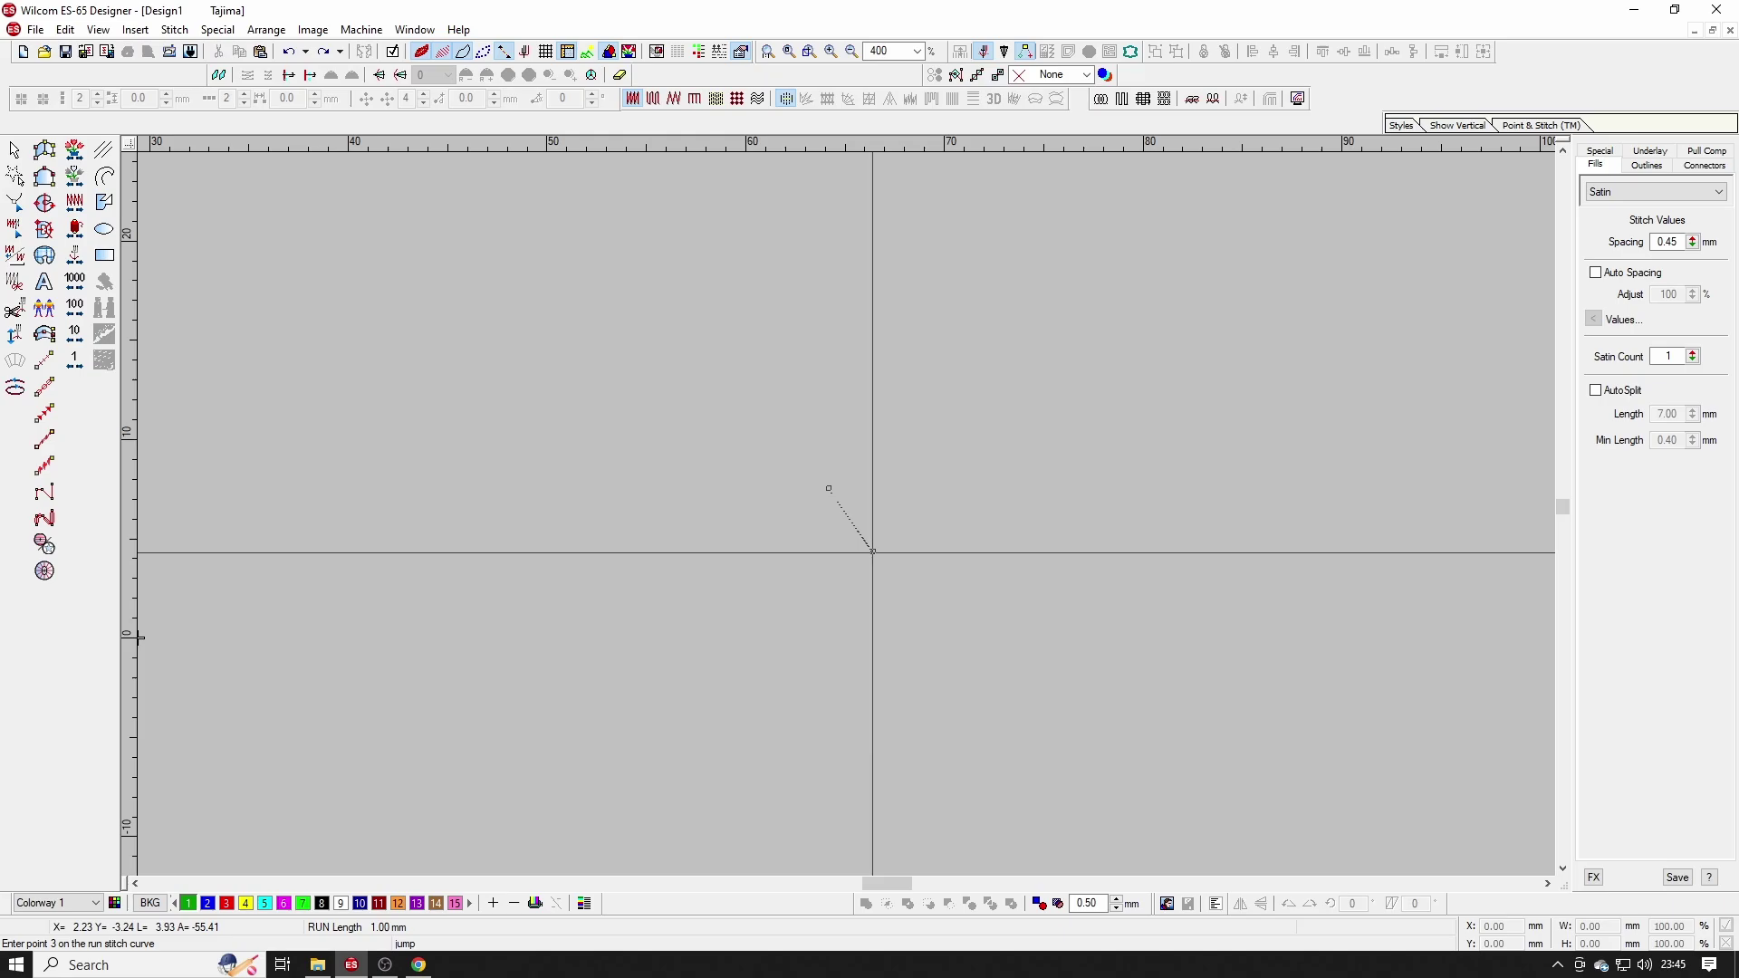
click(874, 552)
click(824, 609)
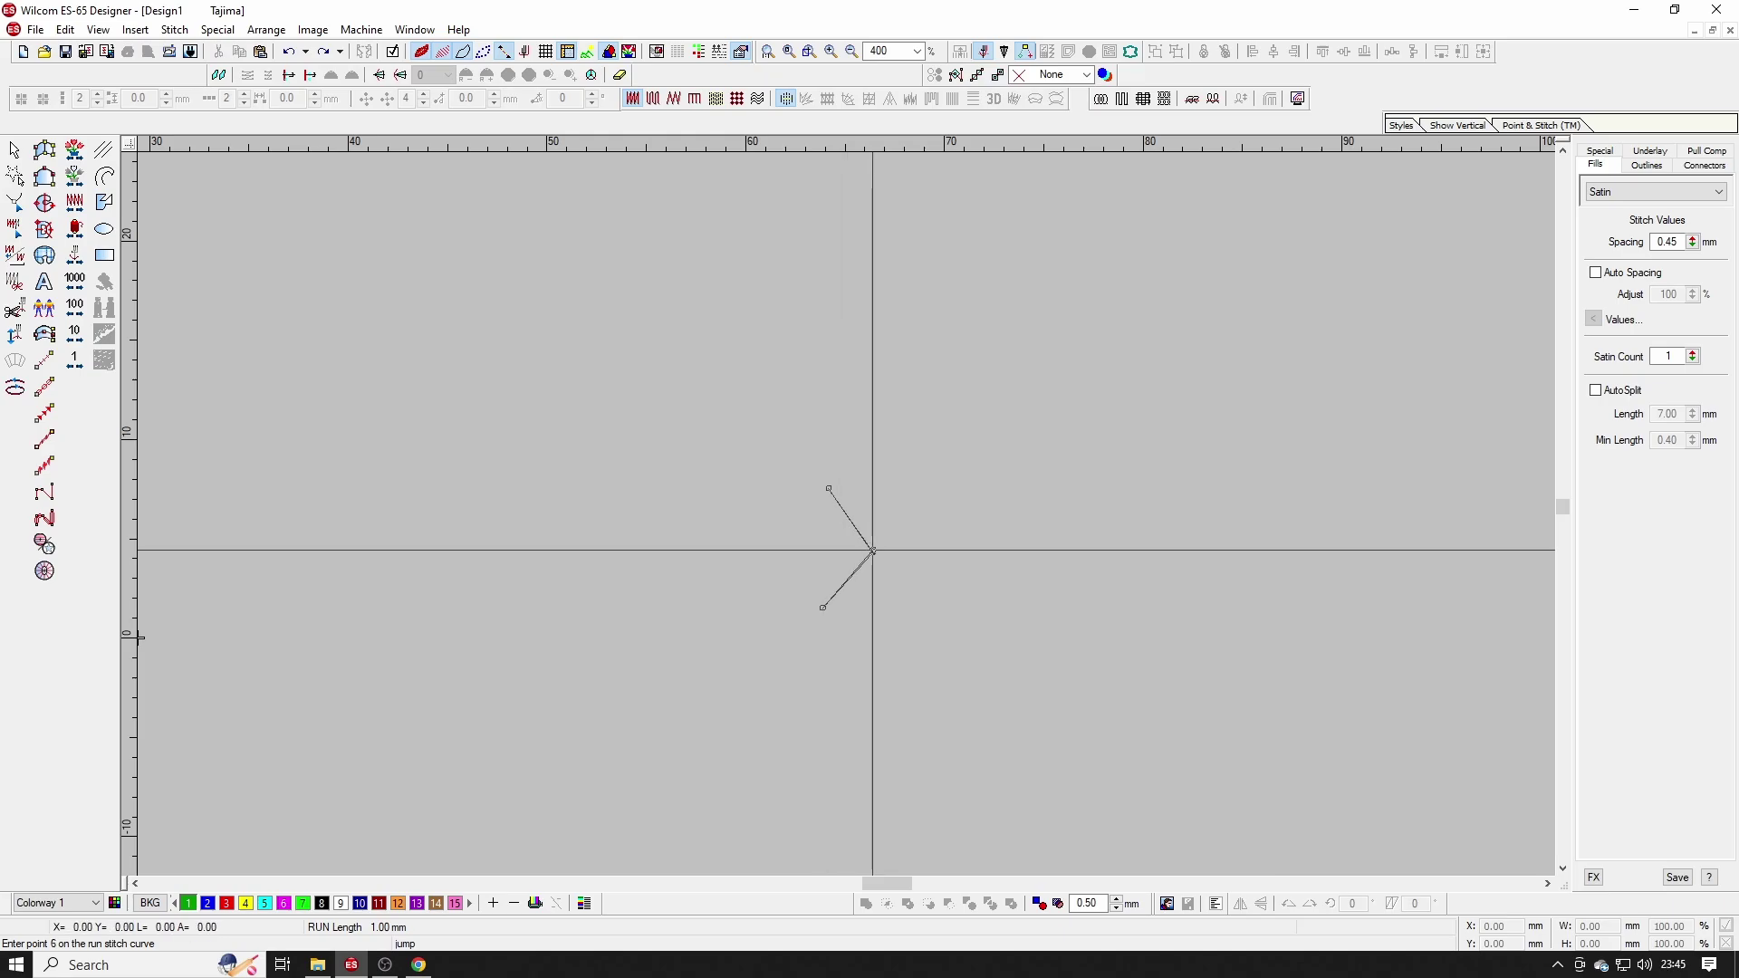
key(Return)
key(Escape)
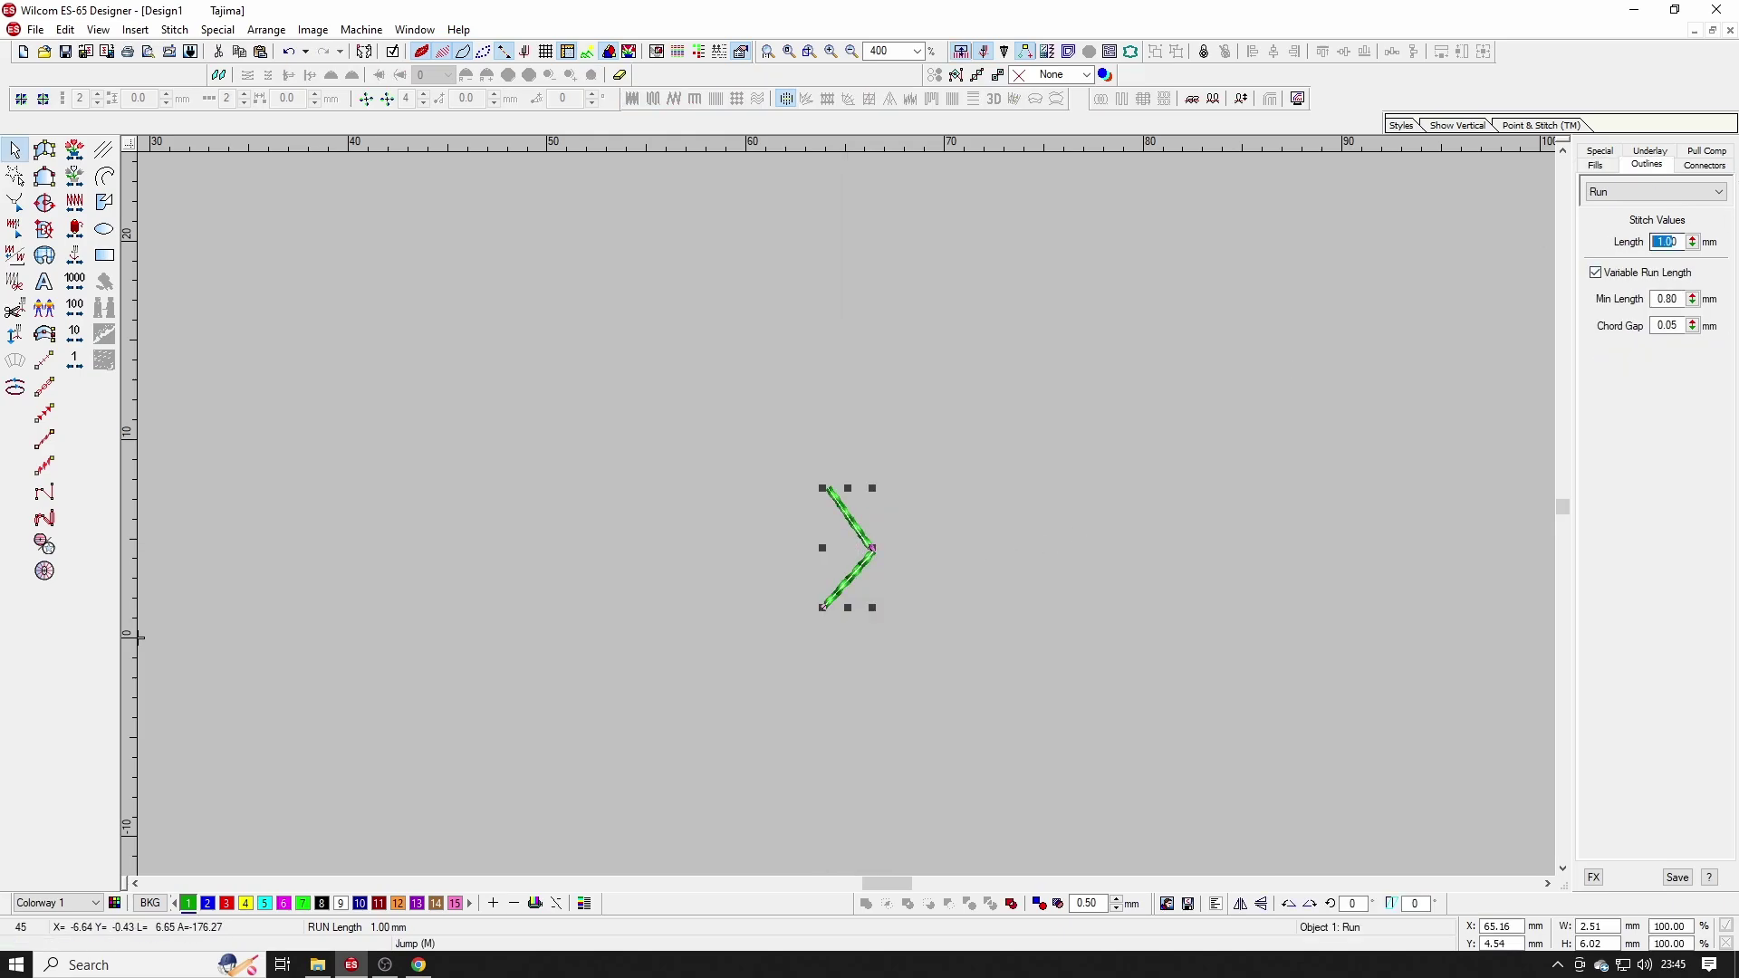
Step: Set the V's run stitch length to 11 mm and group the selected V
text(11)
key(Return)
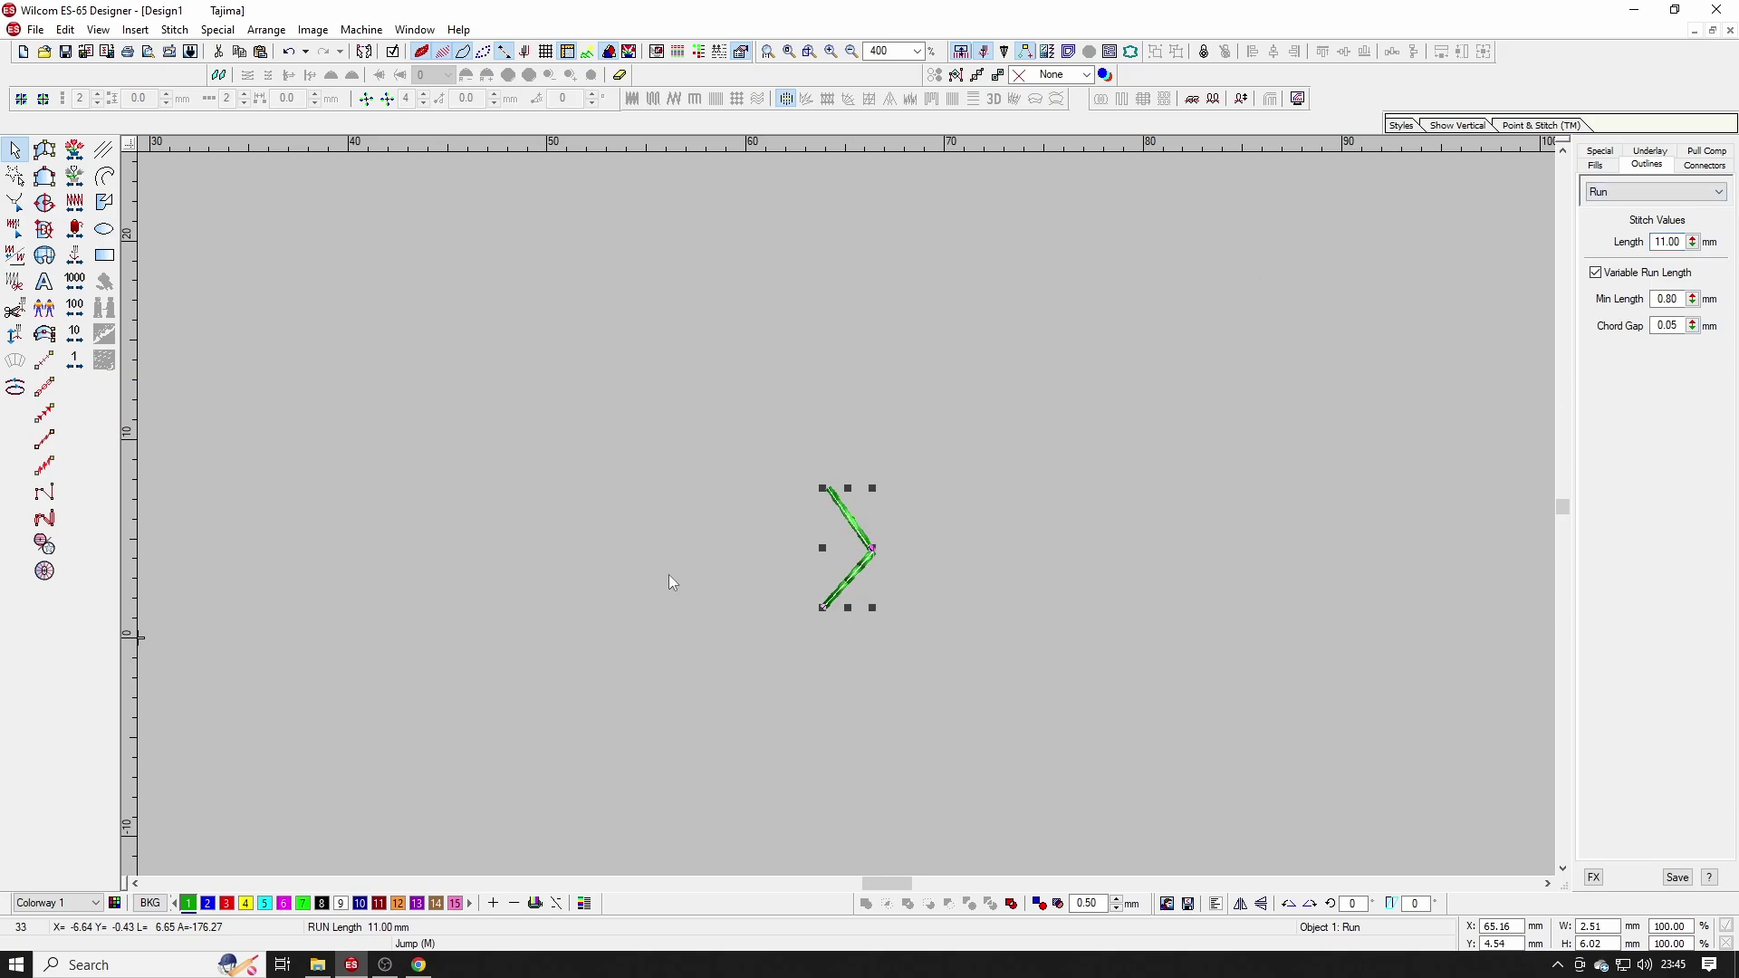
drag(746, 420, 909, 614)
key(ctrl+g)
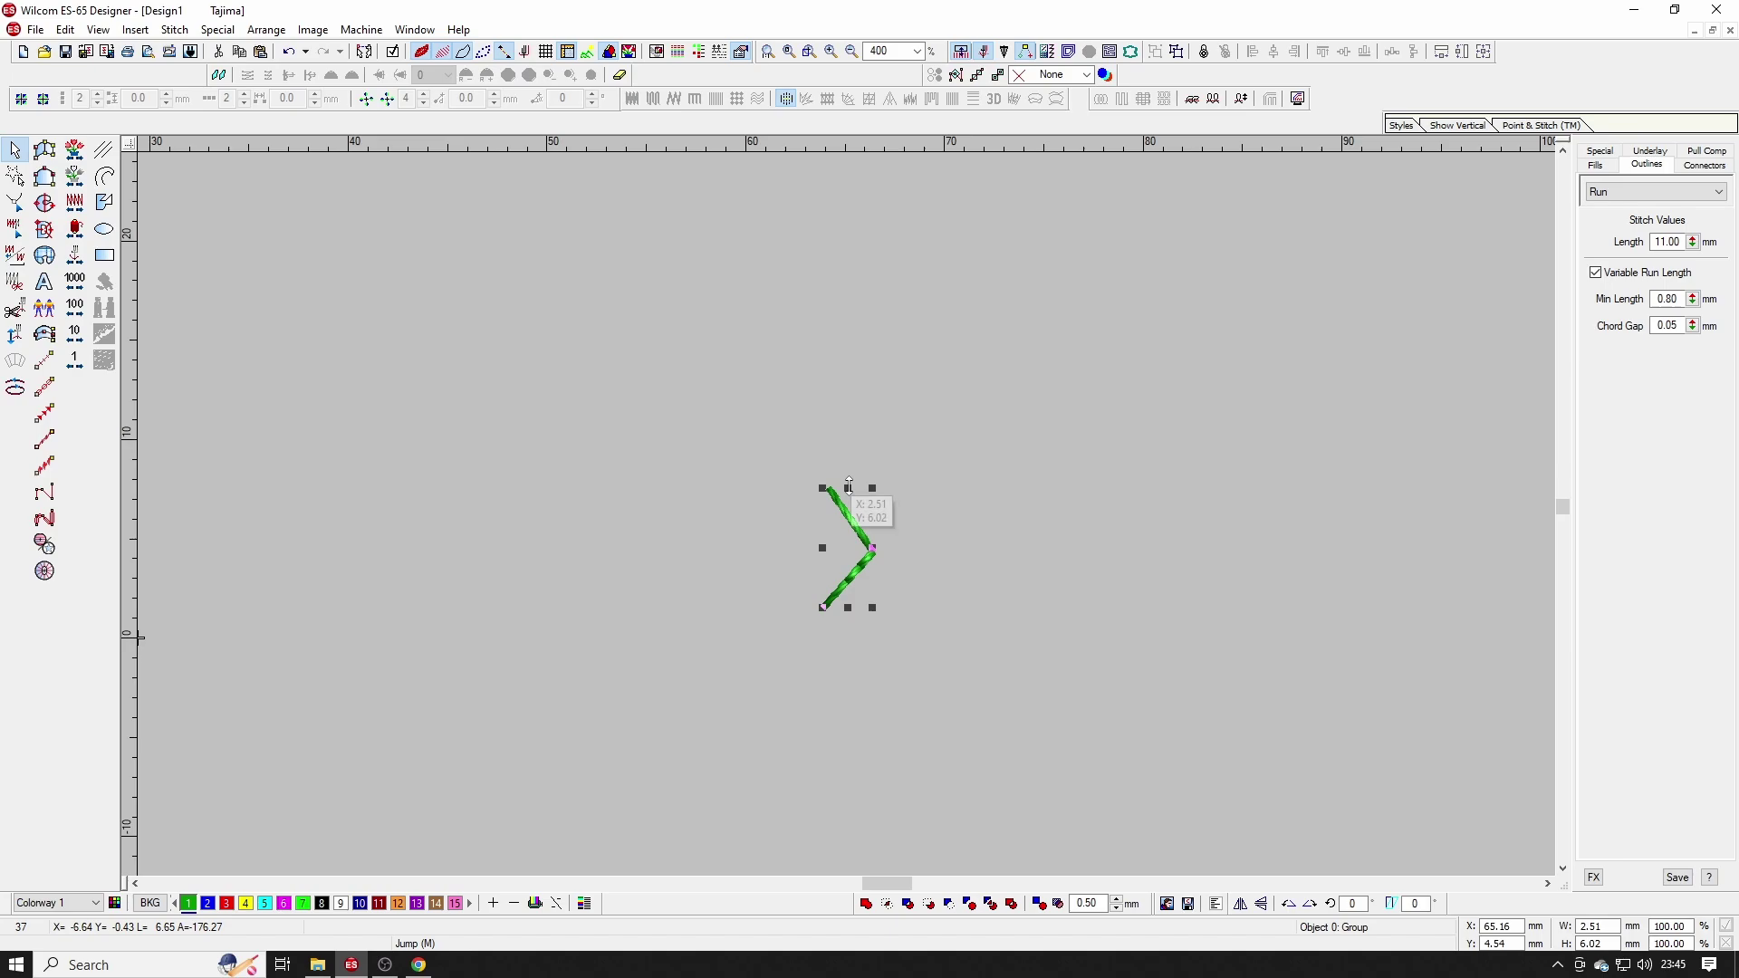
Step: Reduce the grouped V's height to about 3.6 mm, then move the group aside and undo that move
drag(848, 487, 848, 538)
key(z)
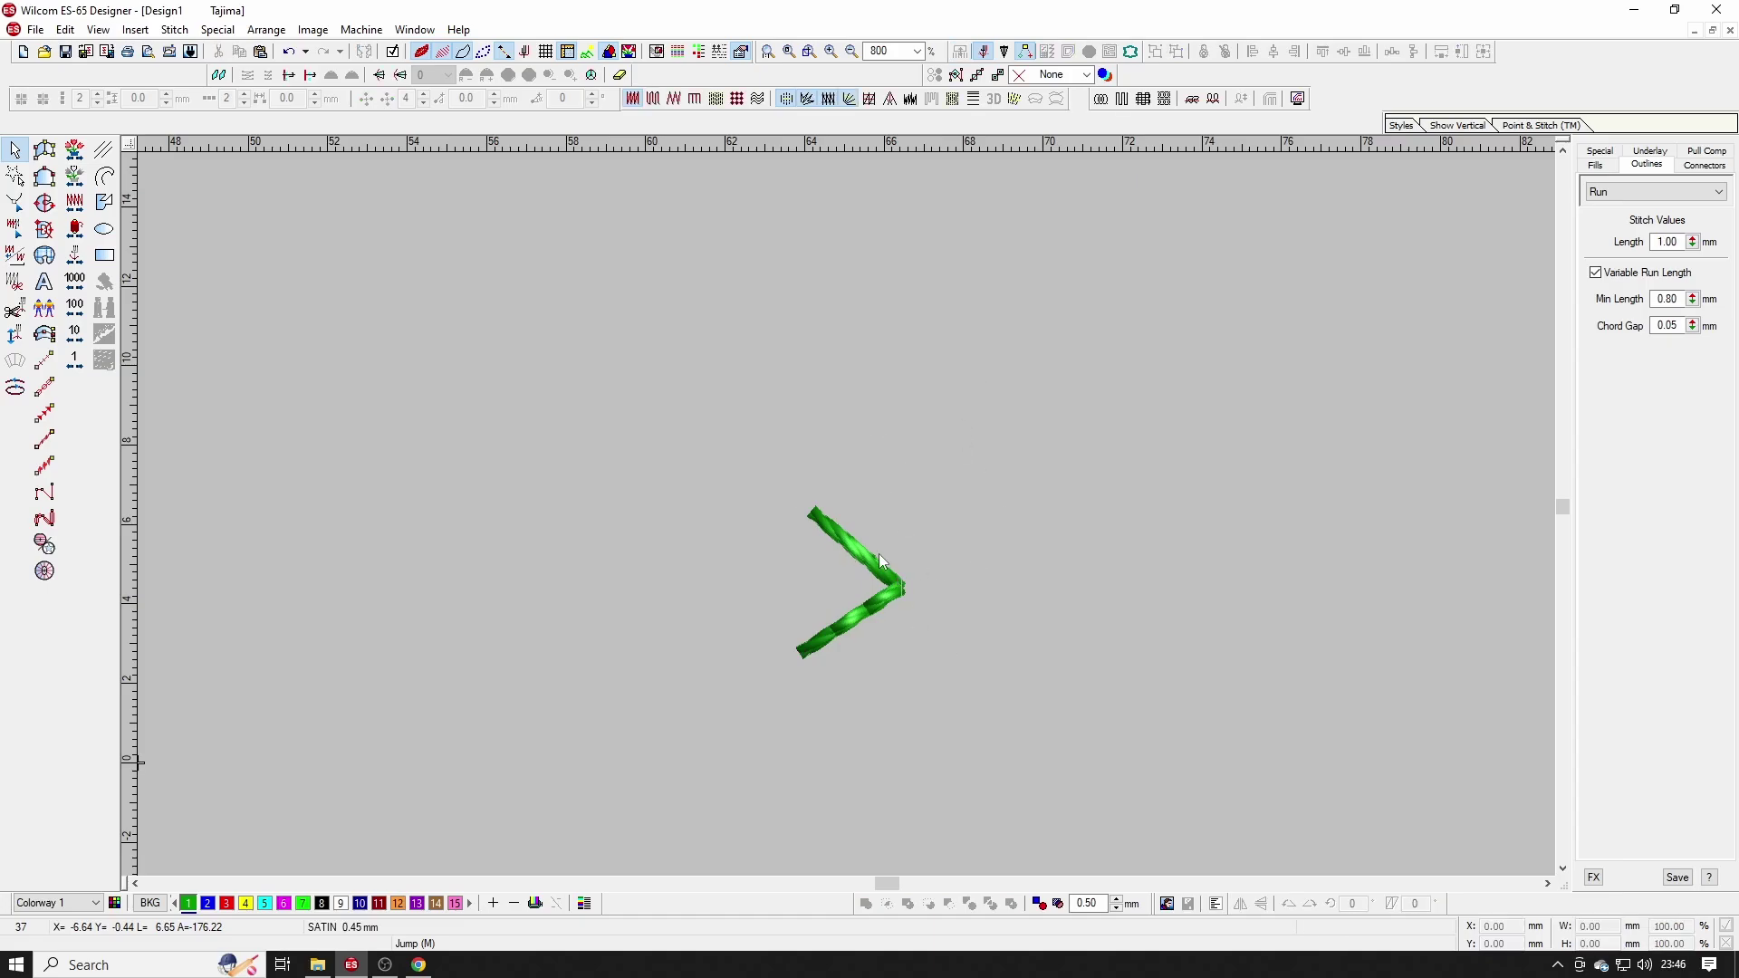
drag(872, 550, 1046, 337)
key(ctrl+z)
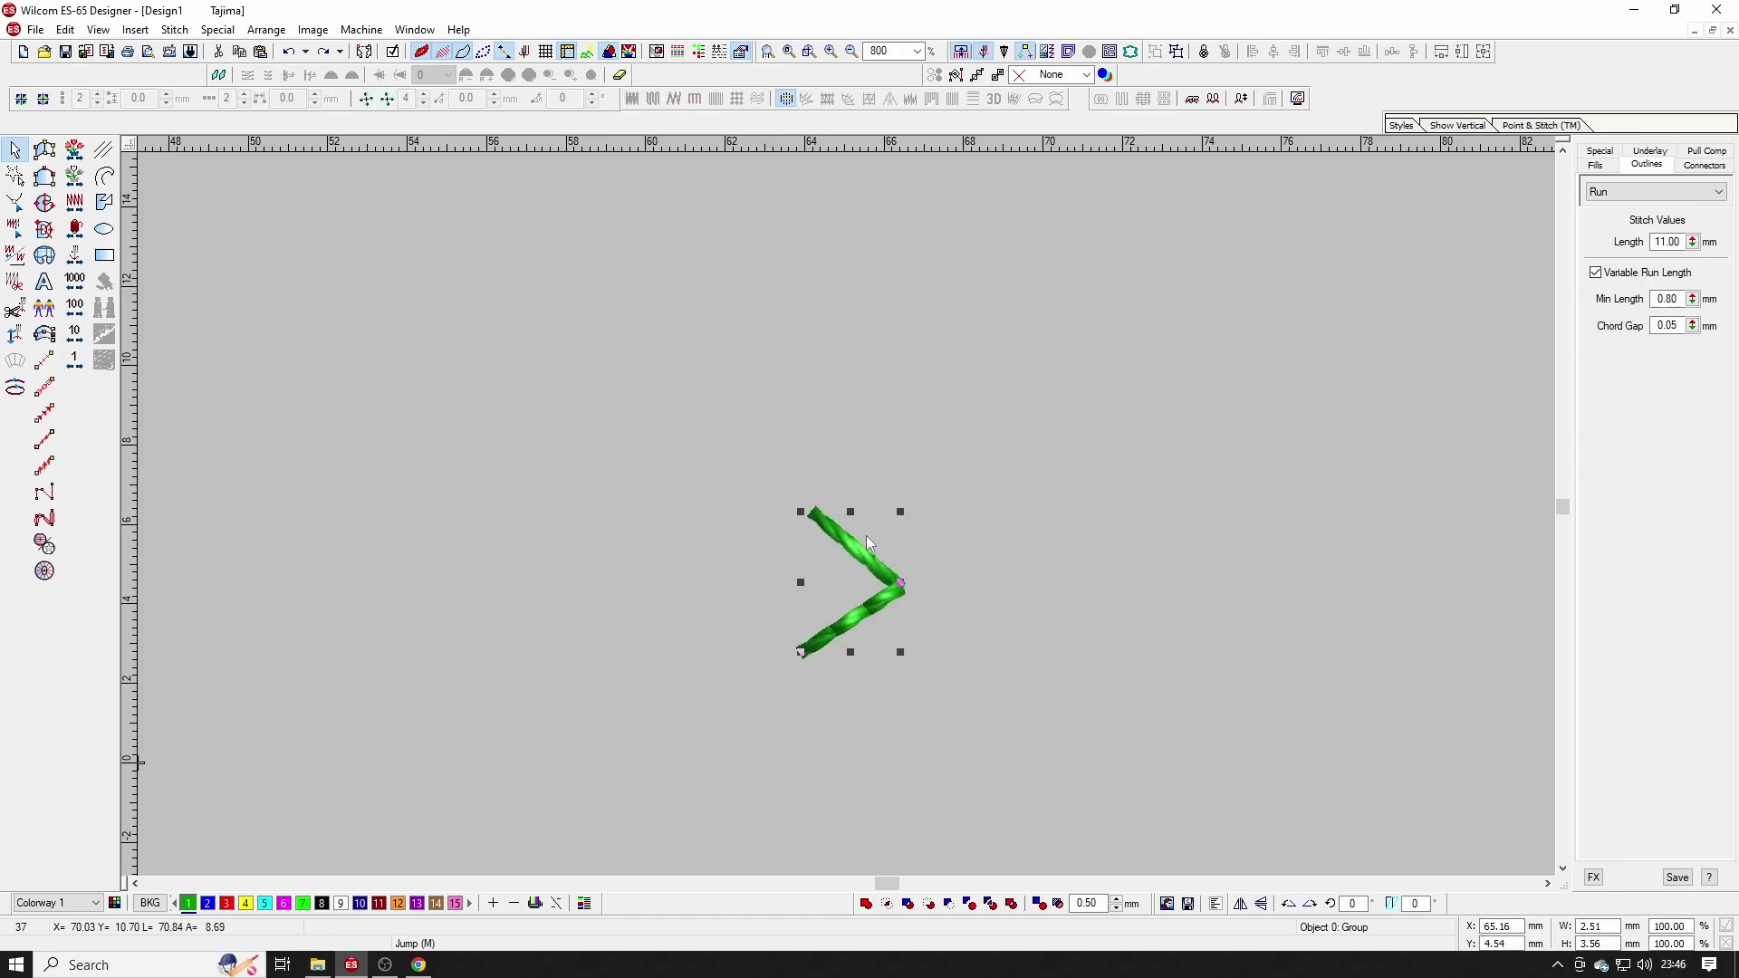
Step: Start making a motif from the selected V, using motif set m and the name test
click(890, 512)
drag(690, 418, 931, 798)
click(218, 29)
mouse_move(251, 53)
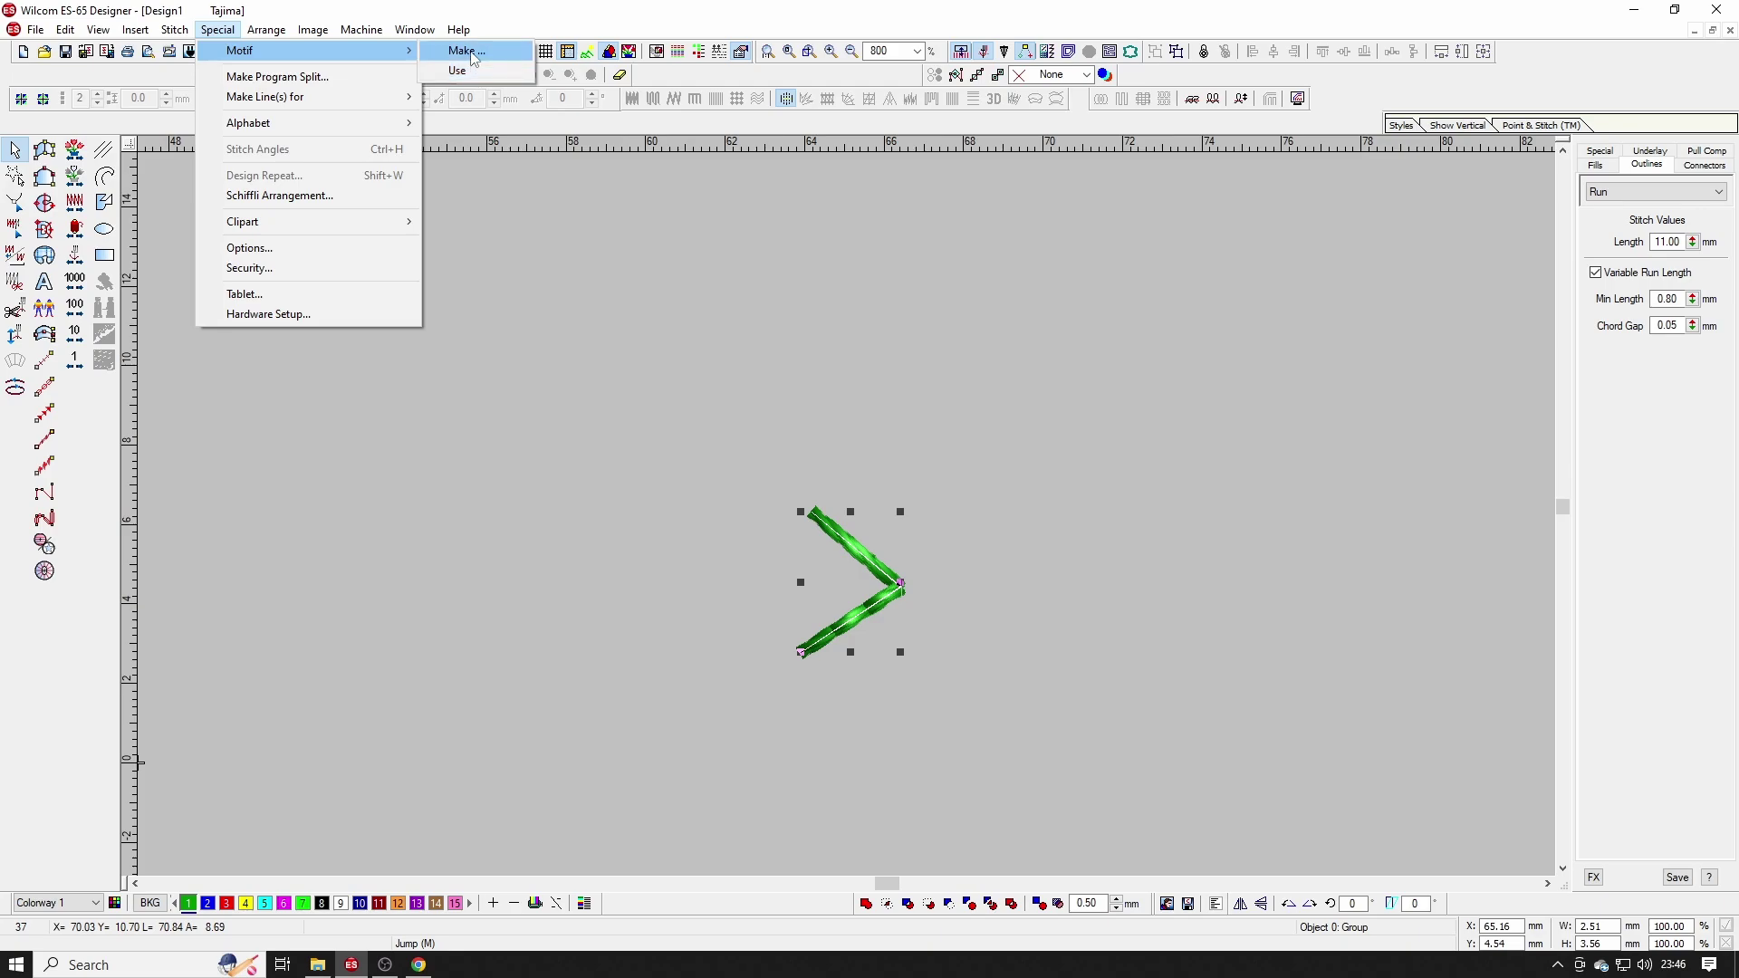
click(473, 58)
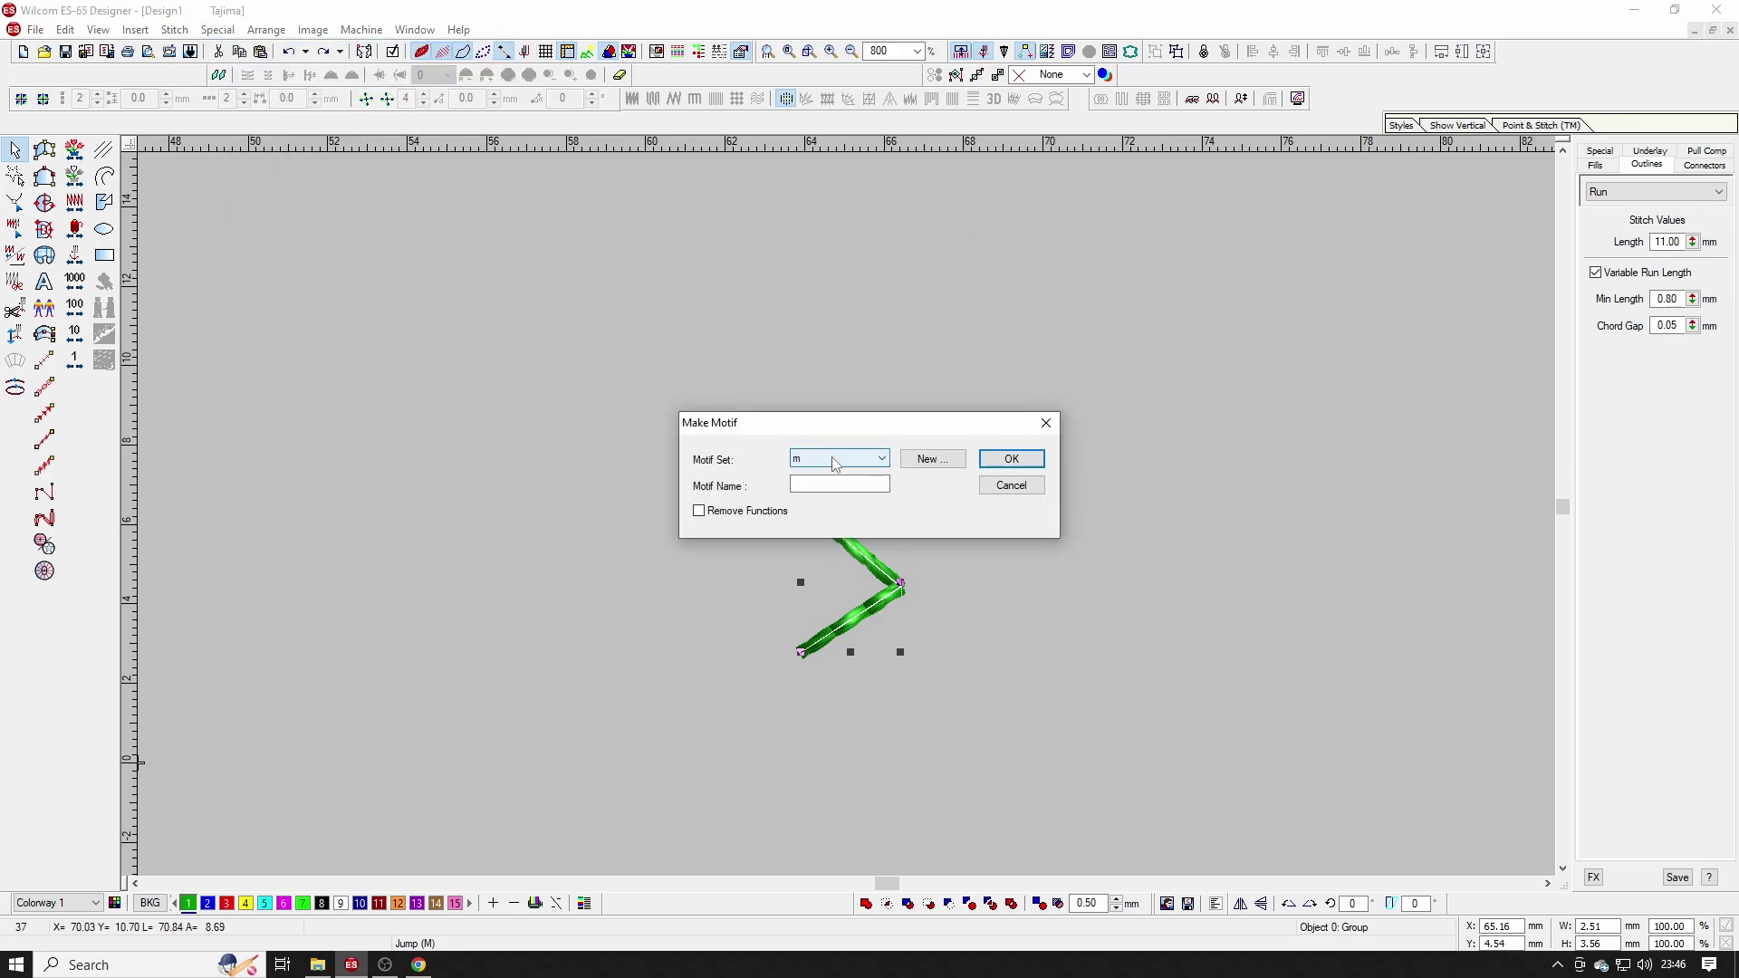
click(835, 463)
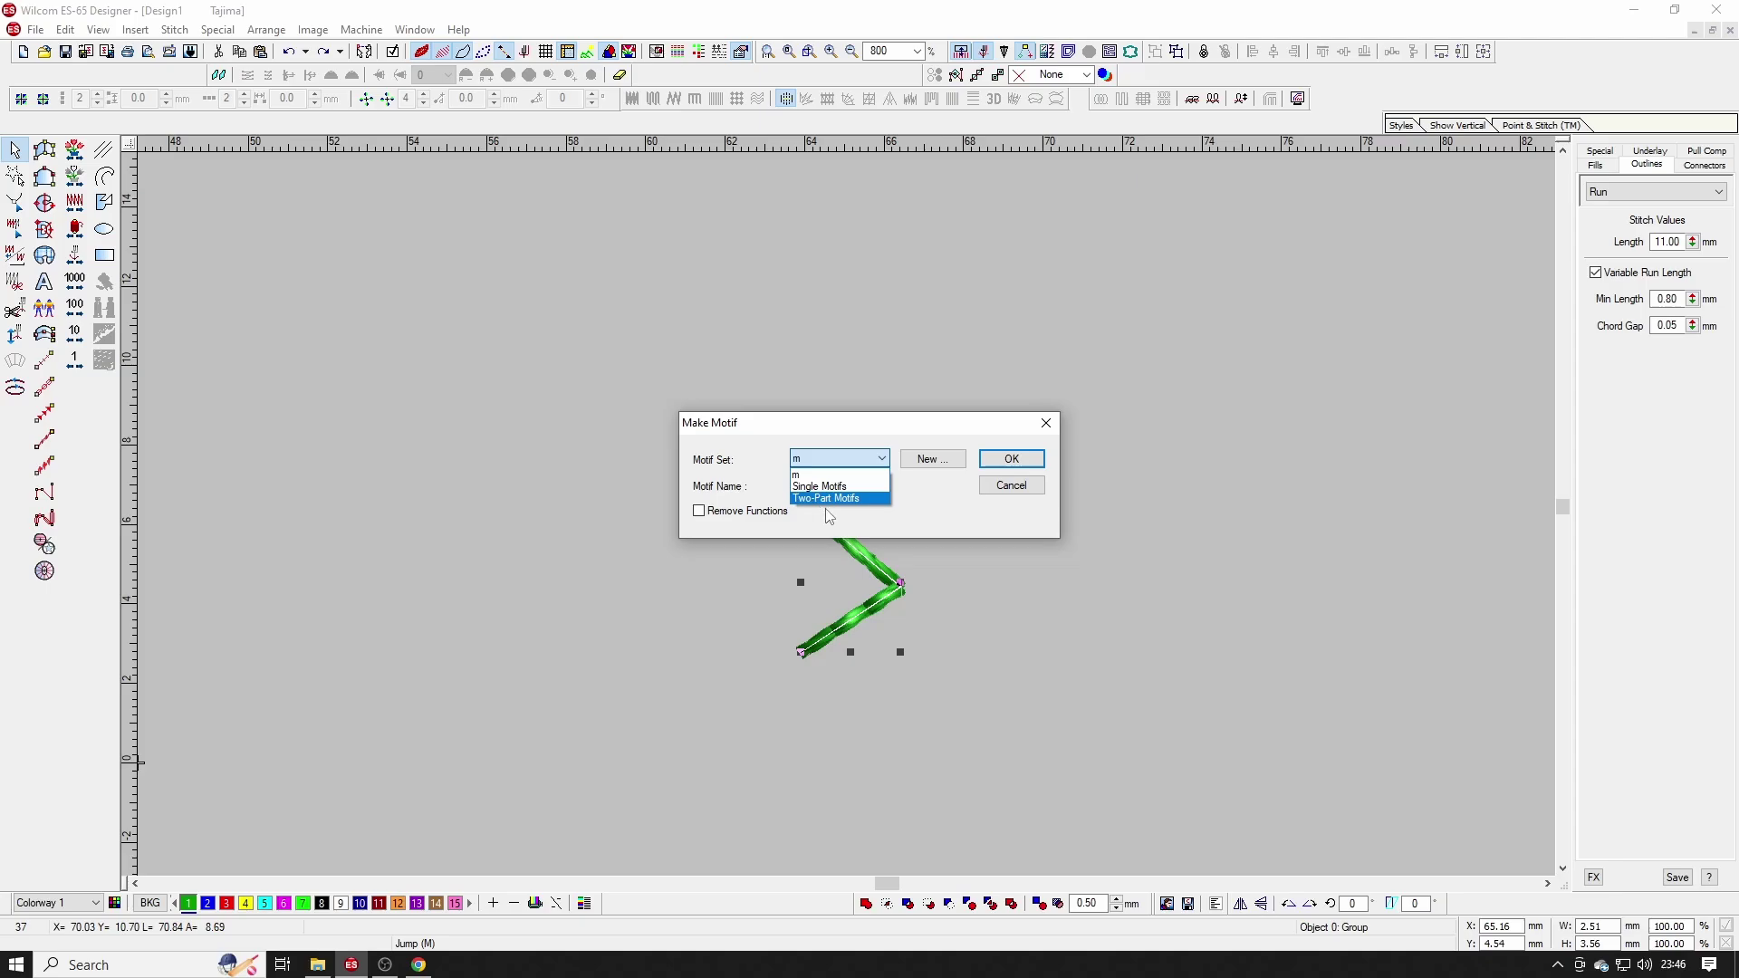
click(843, 423)
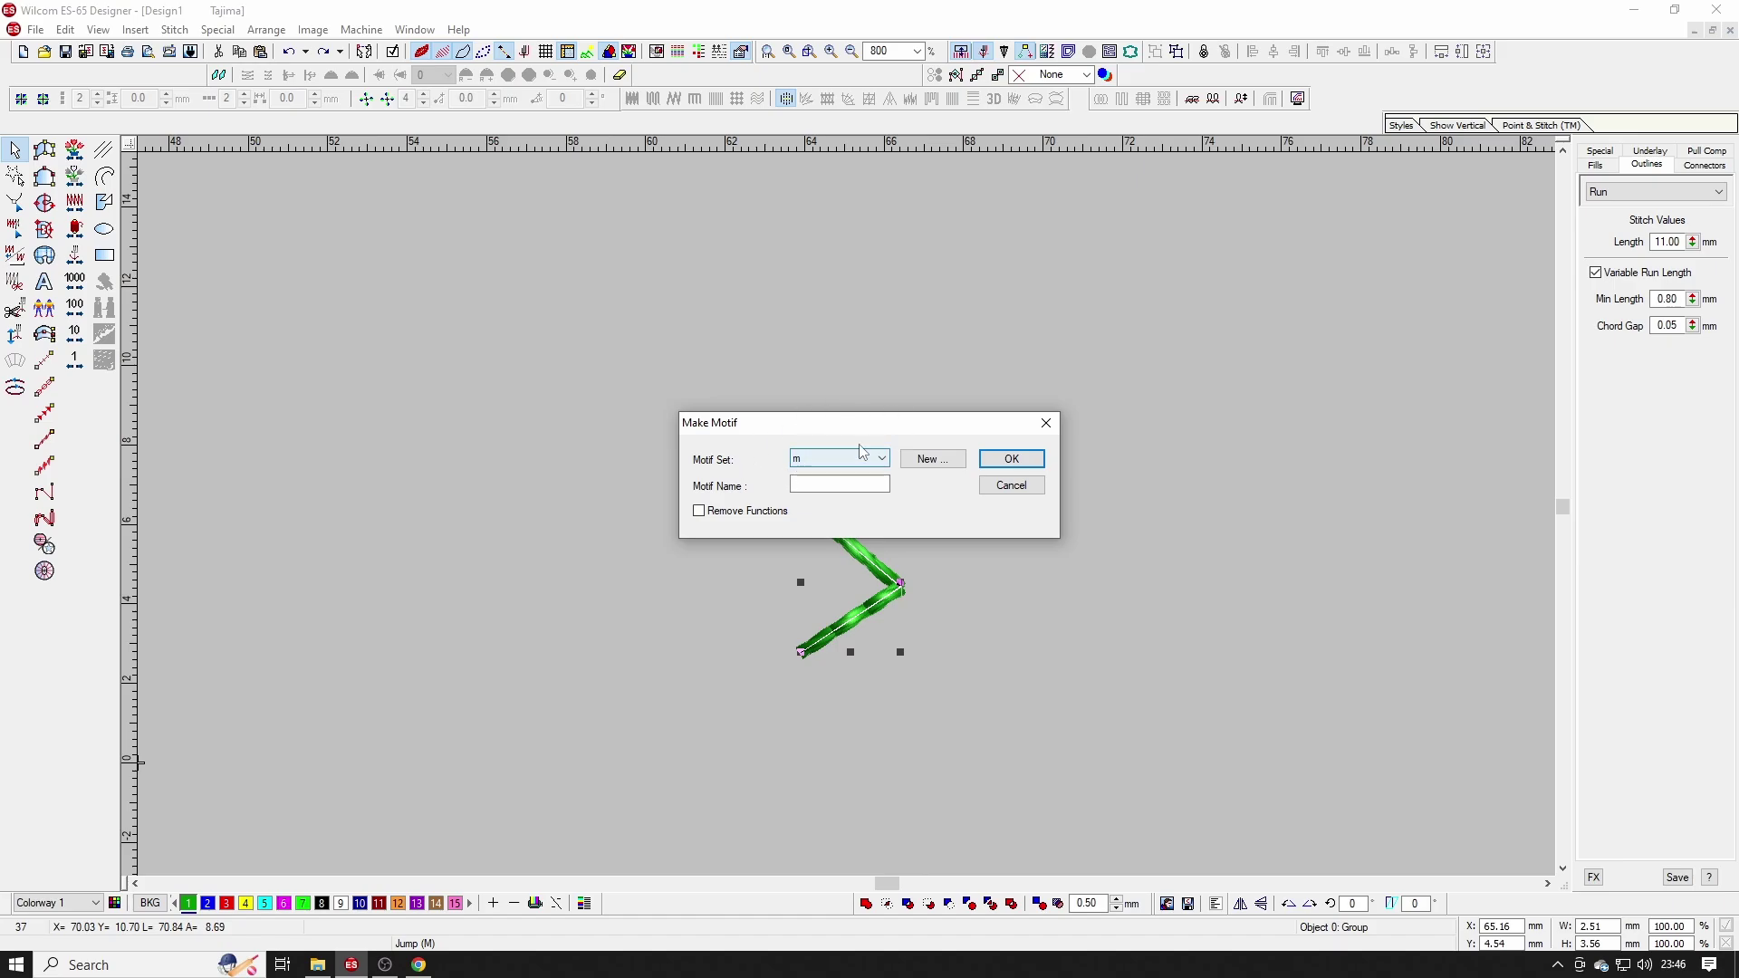
click(817, 486)
click(1013, 459)
Step: Place the motif's first reference point at the V's tip and the second about 2.4 mm to its left on the same level
scroll(906, 525, down, 1)
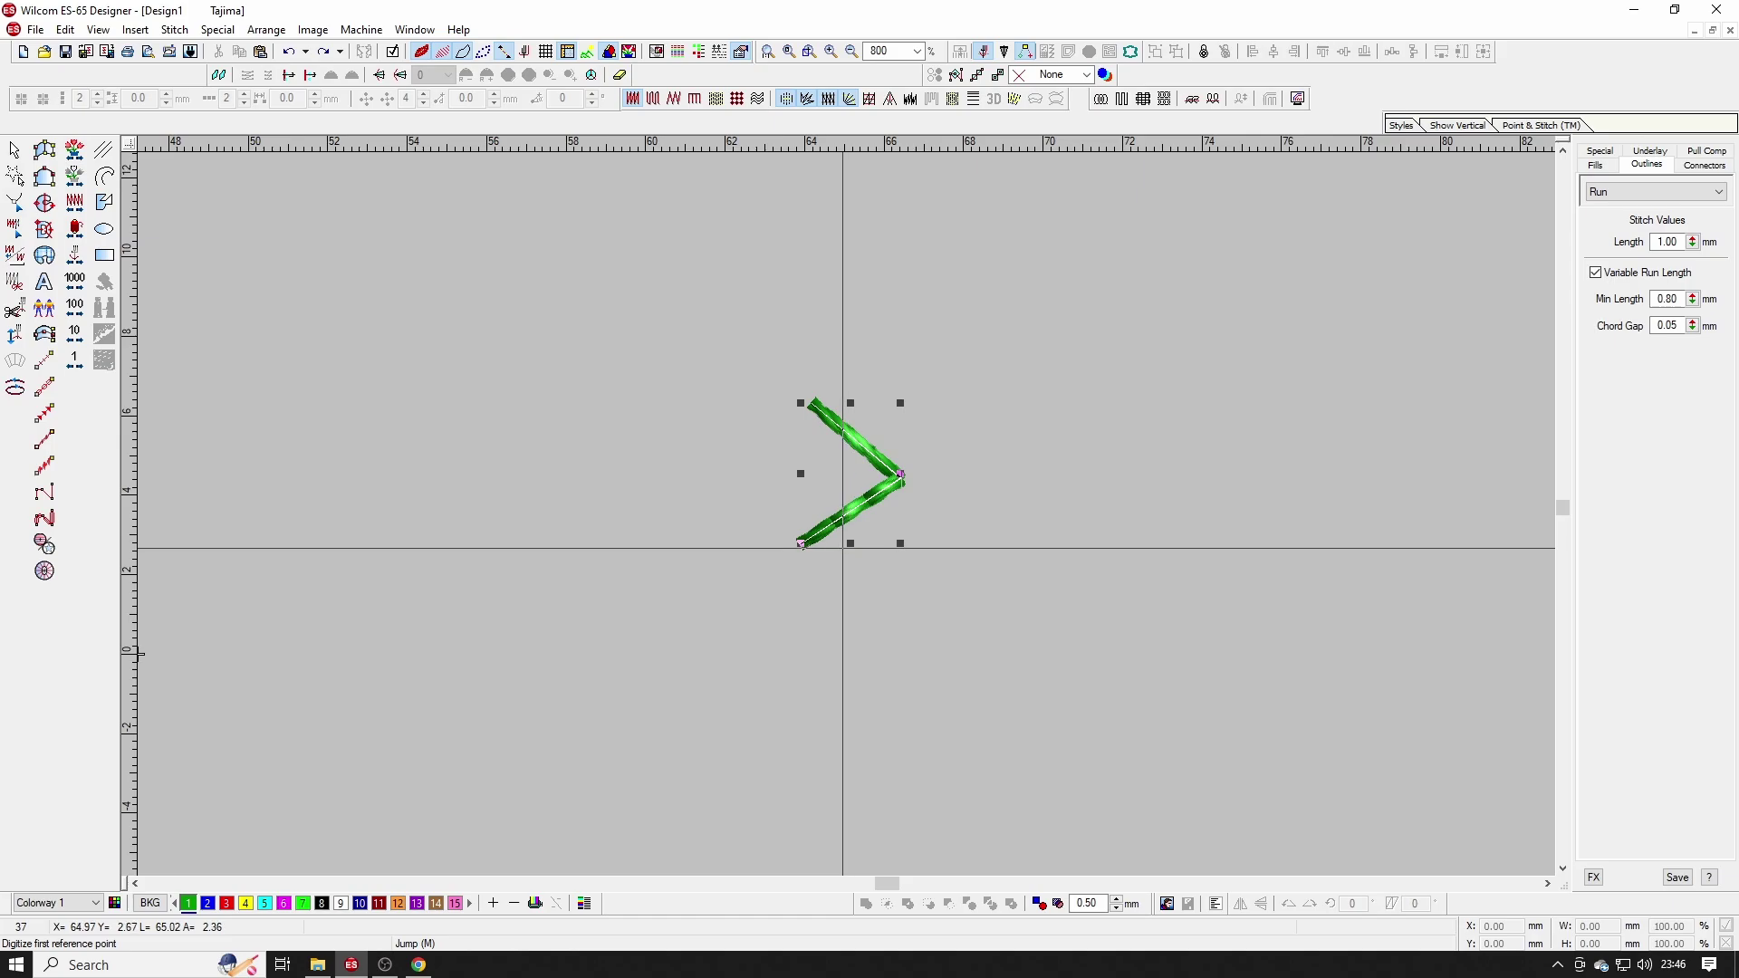
scroll(906, 553, up, 1)
scroll(931, 564, up, 1)
scroll(1050, 562, up, 1)
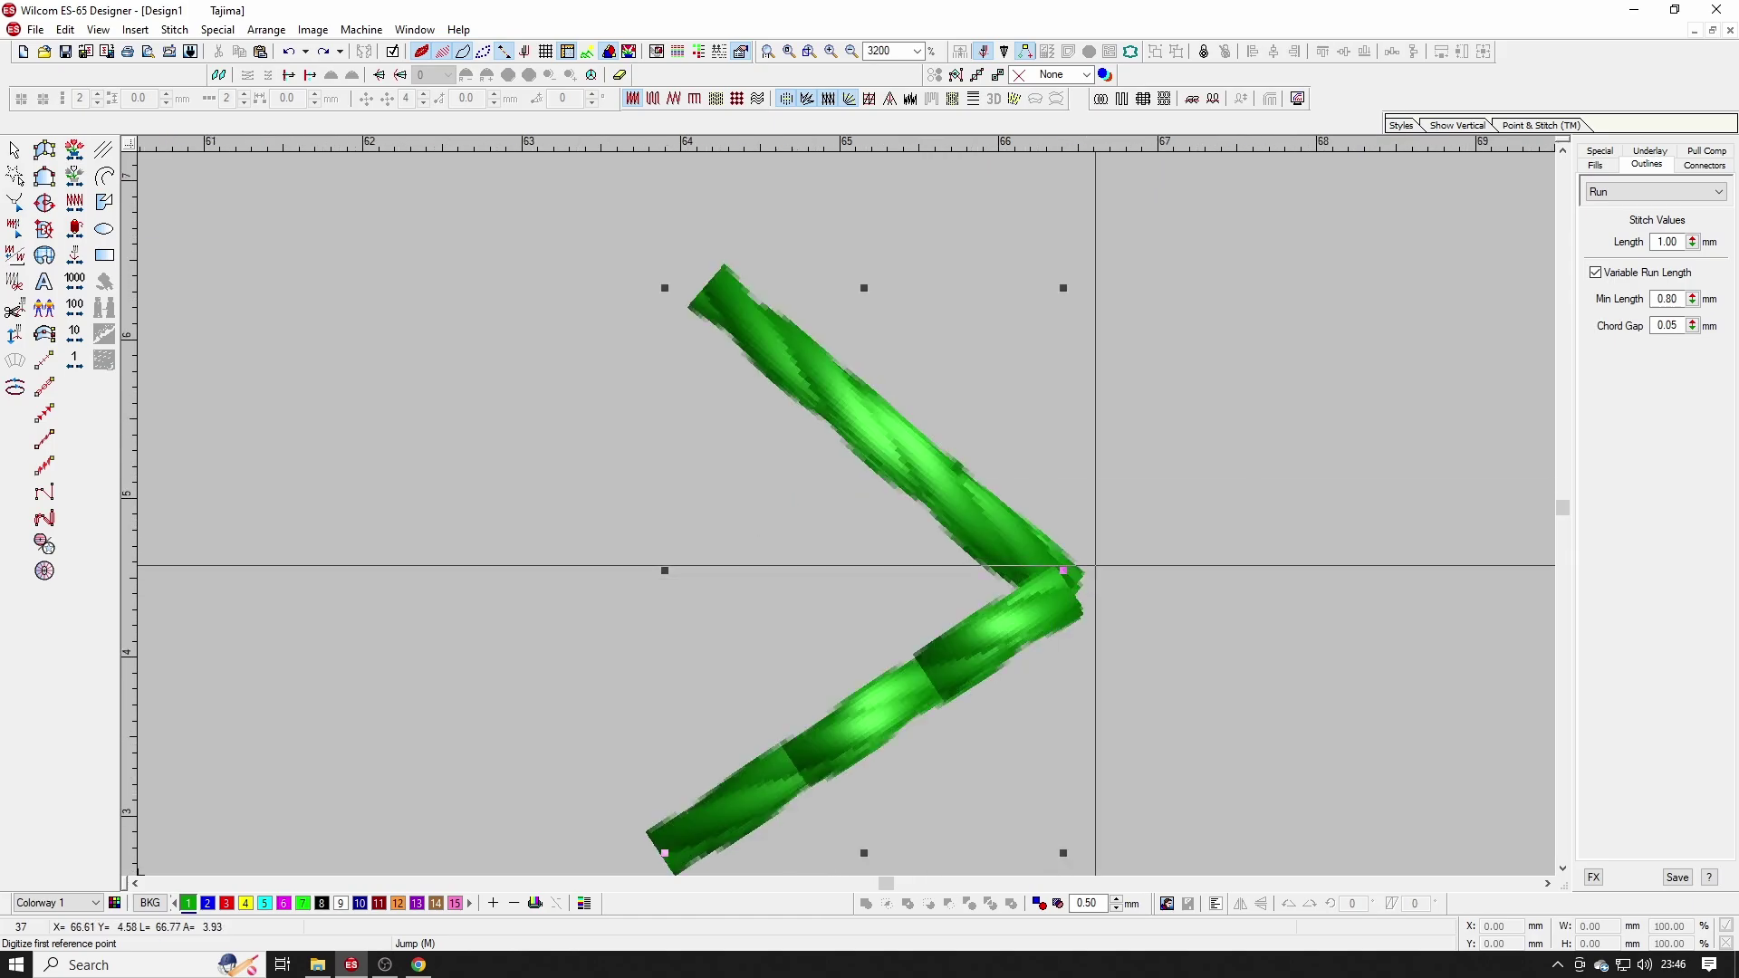
scroll(1114, 542, down, 1)
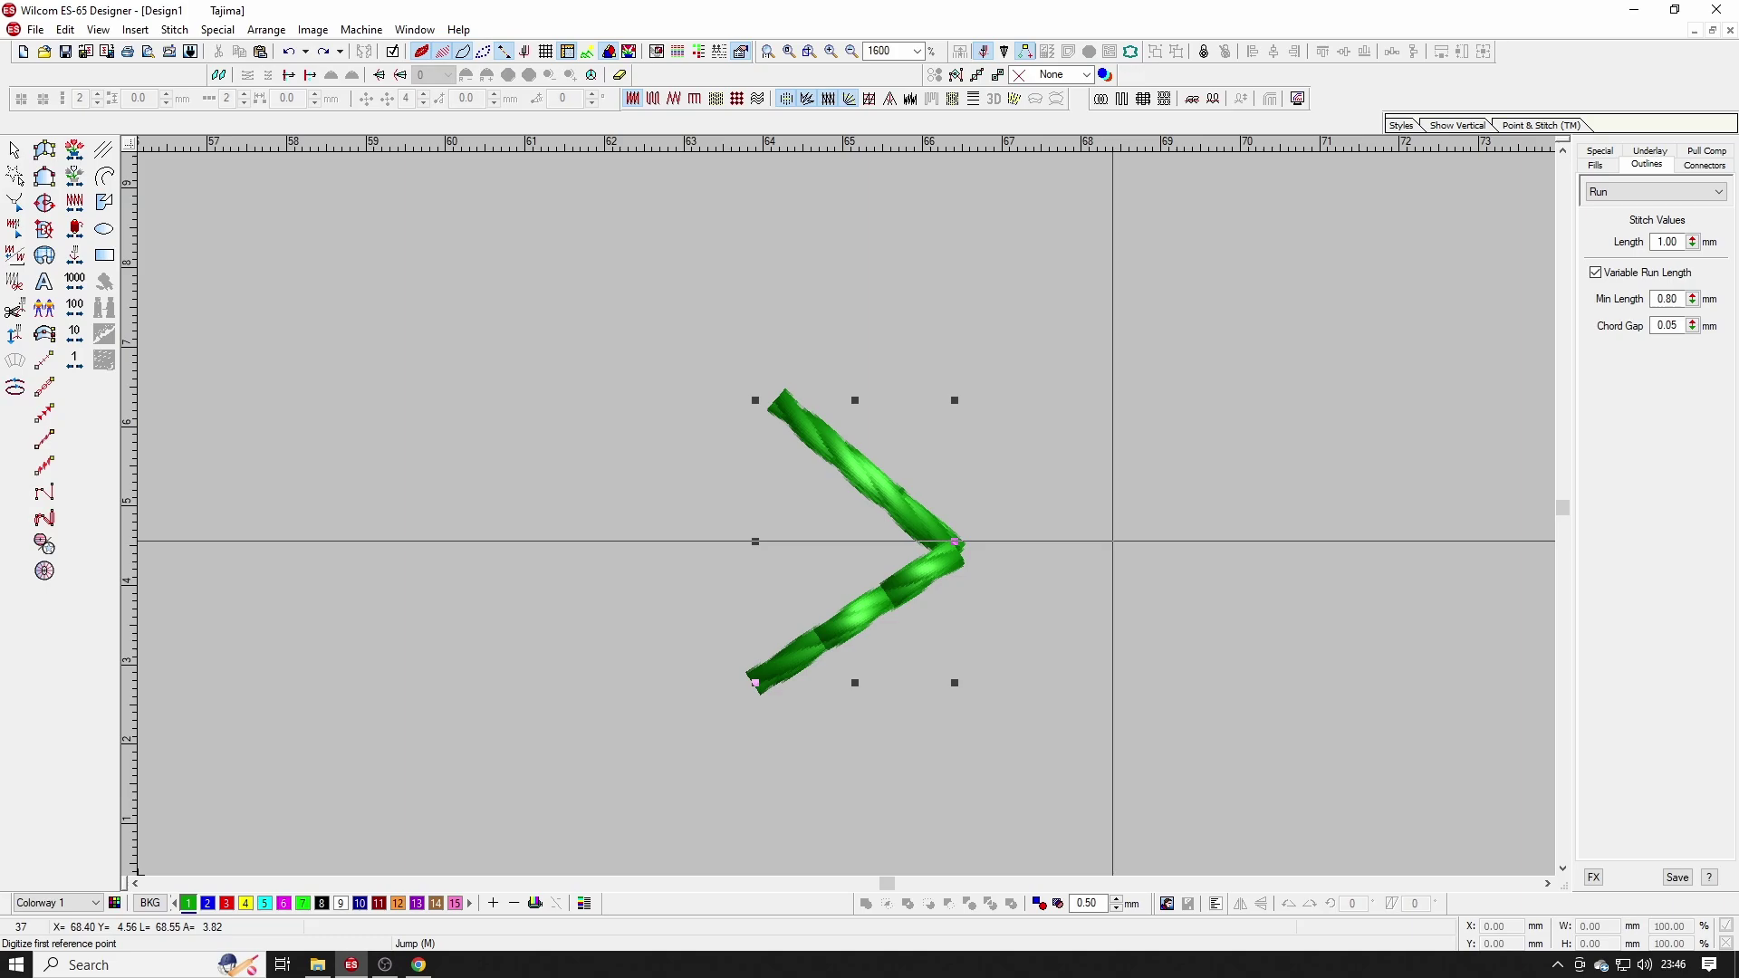
scroll(1113, 541, up, 1)
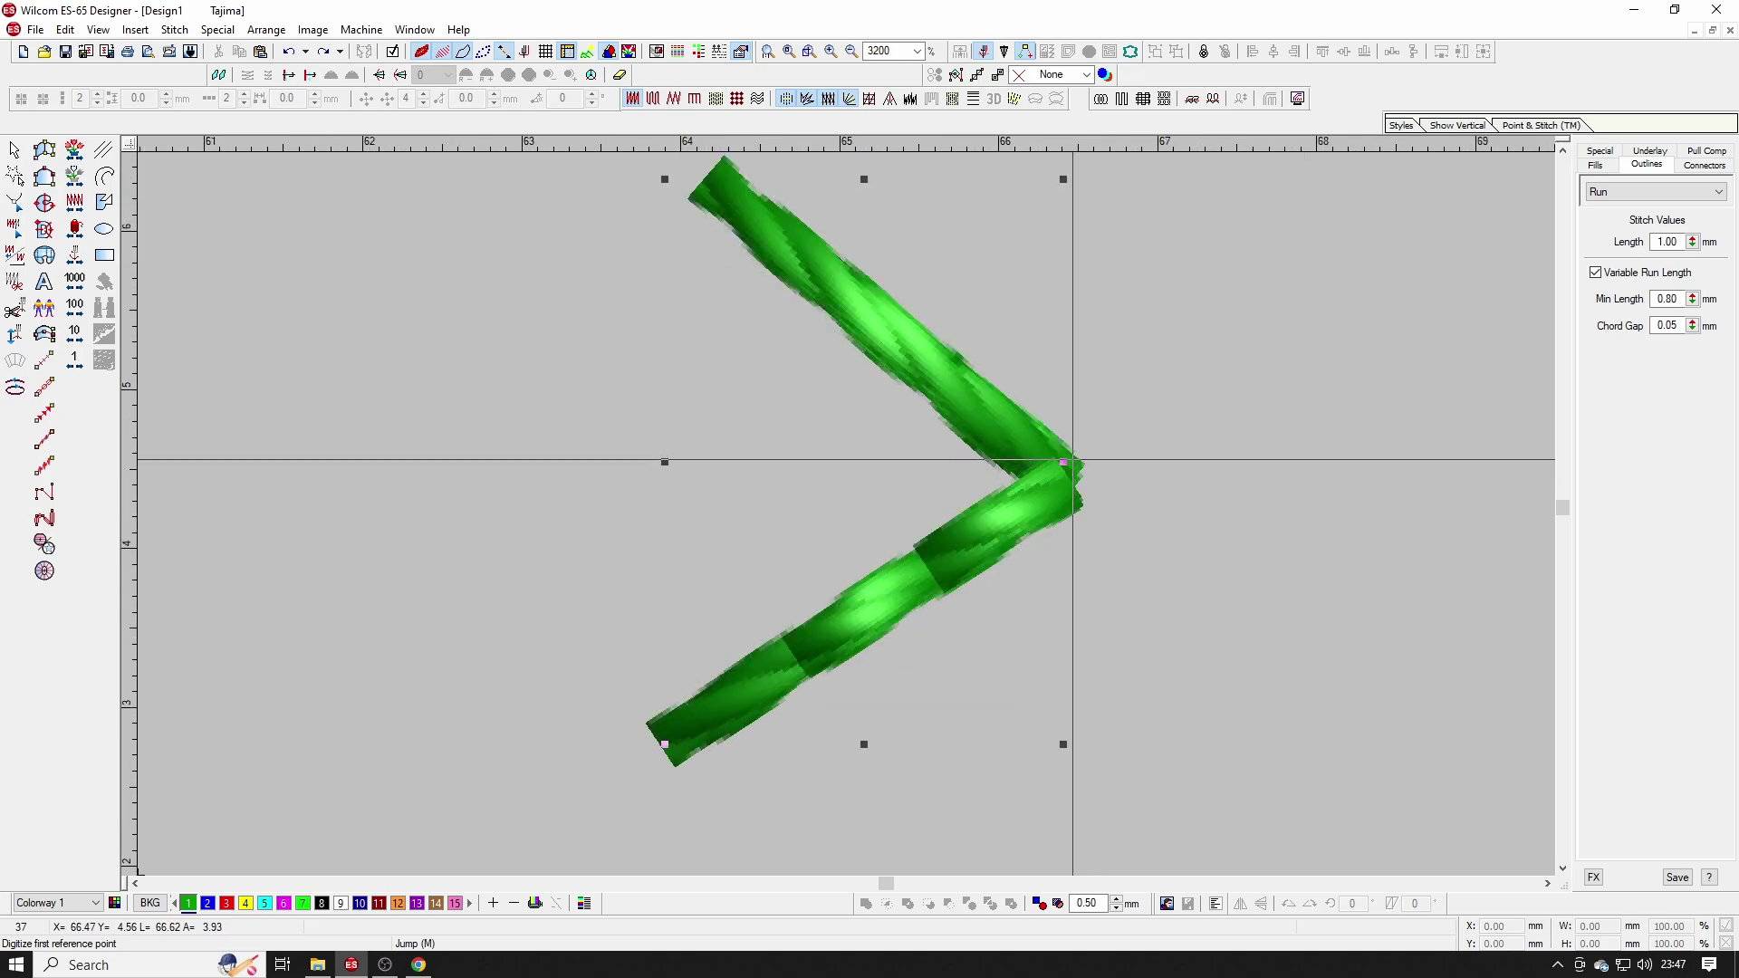
click(1067, 462)
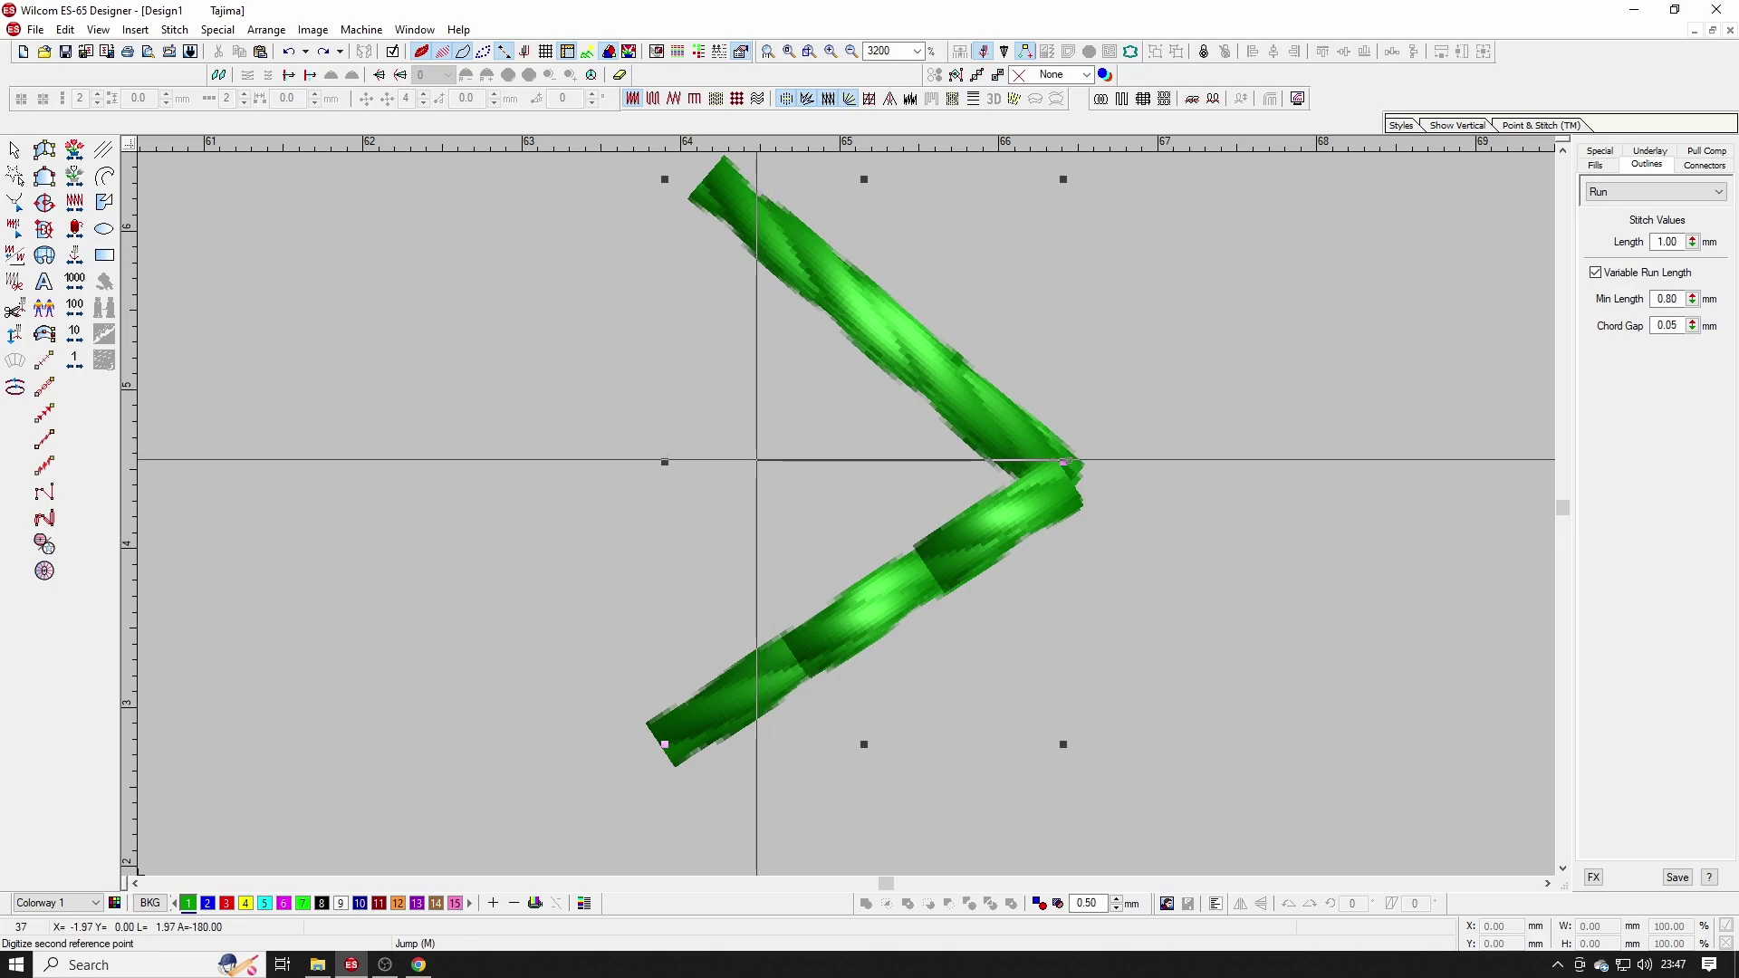
click(689, 462)
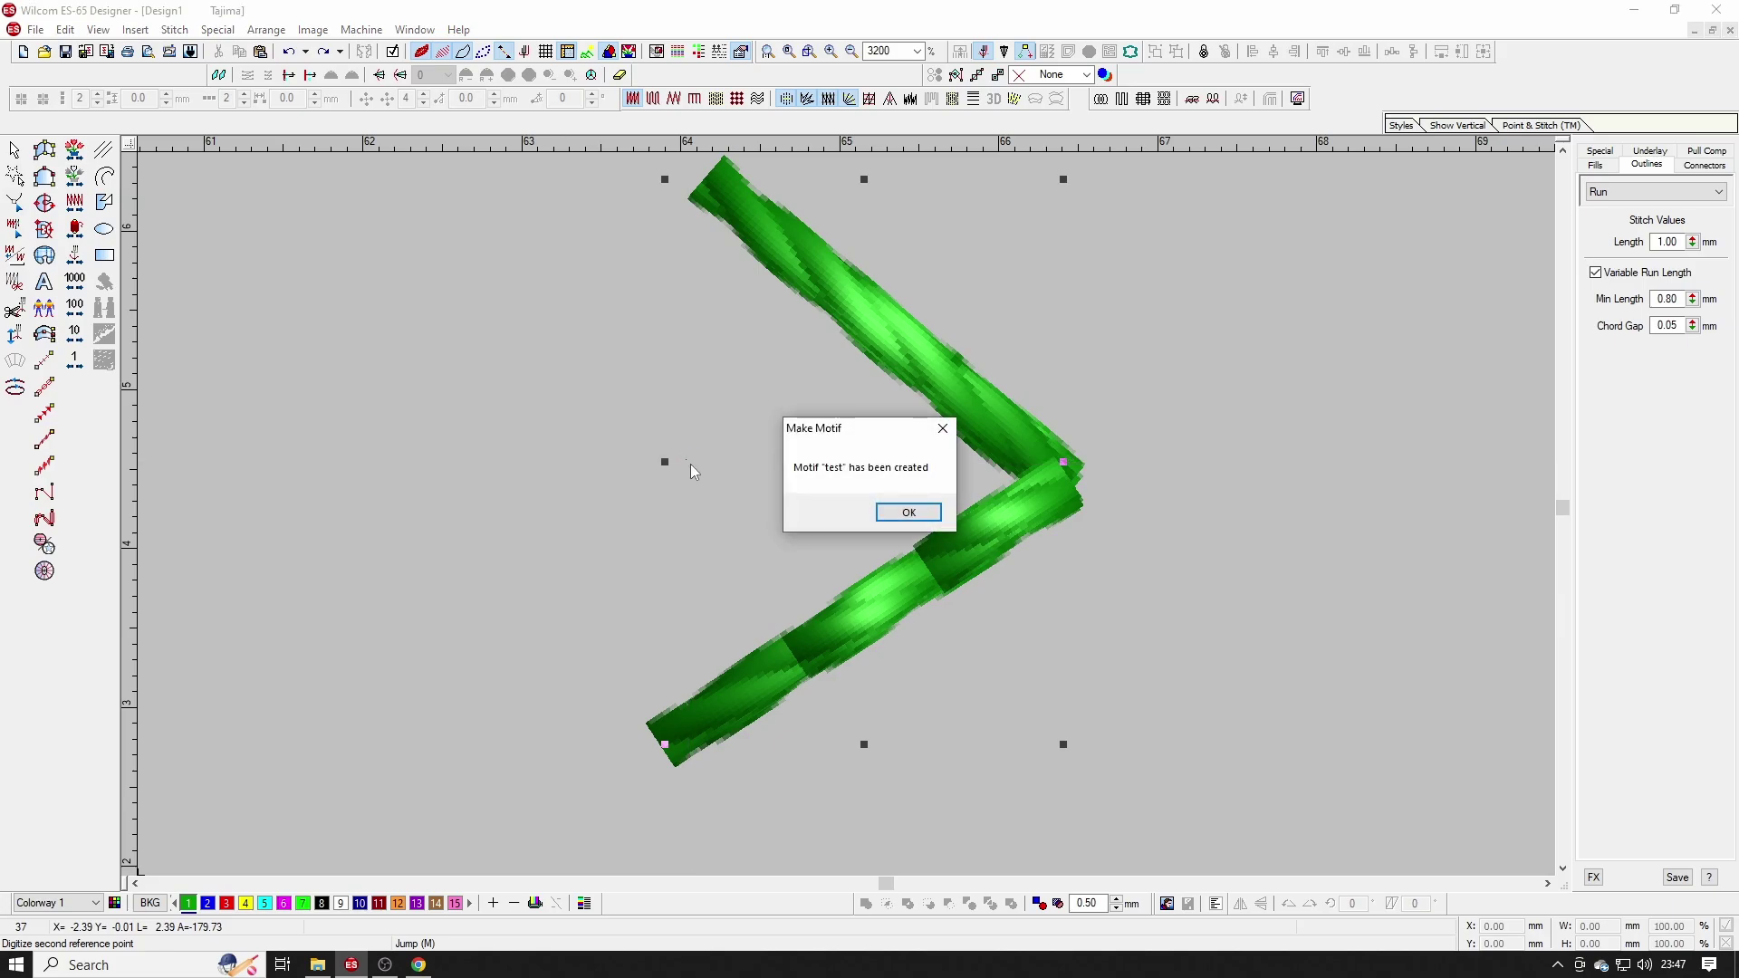
click(897, 507)
Step: Digitize a three-point run curve arching over the V, about 21.5 mm wide and 7.4 mm high
key(shift+z)
key(shift+z)
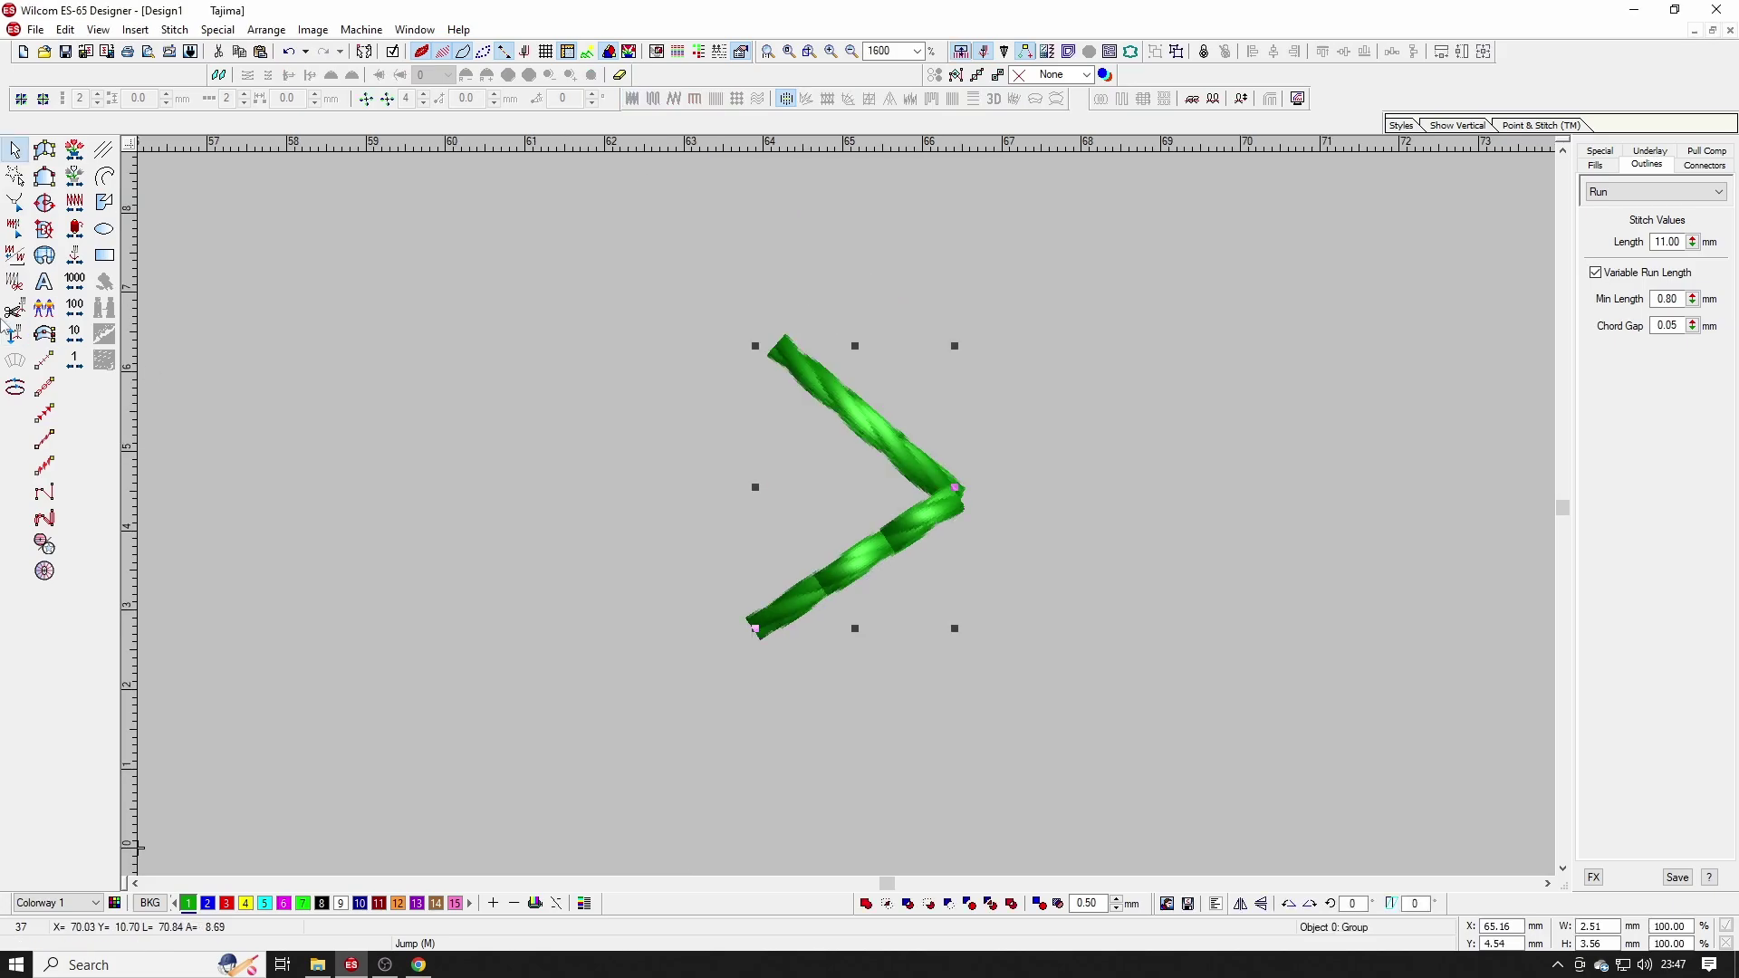
key(Escape)
click(45, 360)
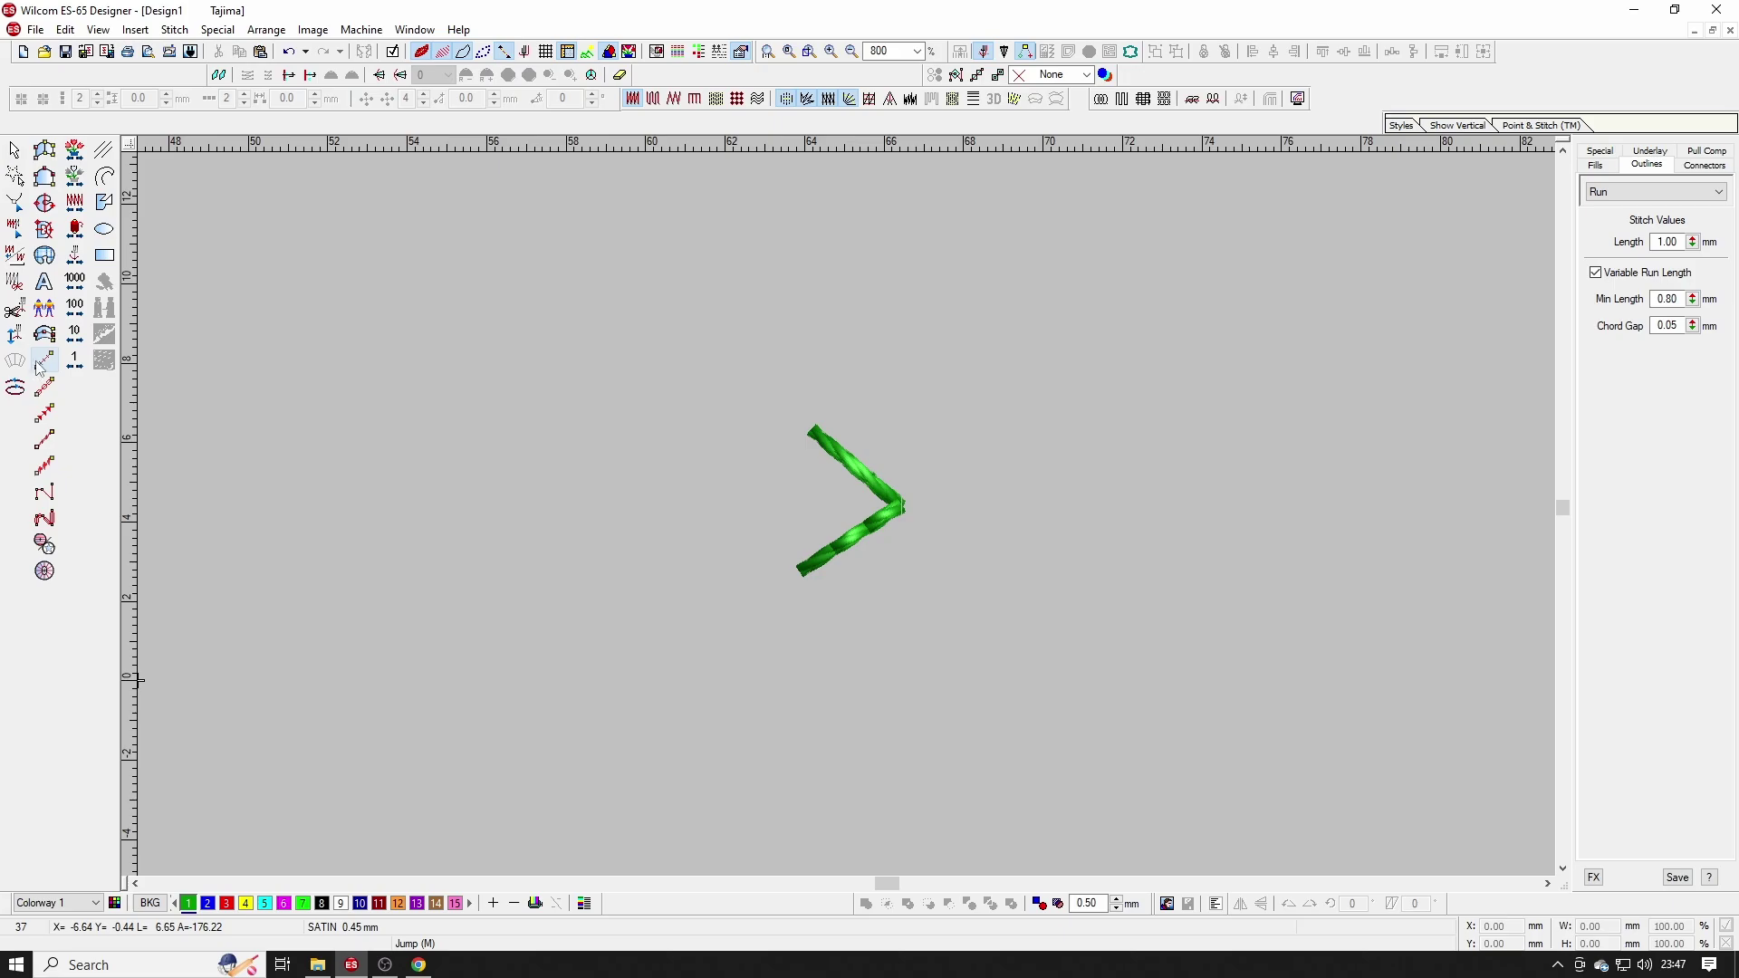
click(1188, 262)
click(758, 286)
click(334, 540)
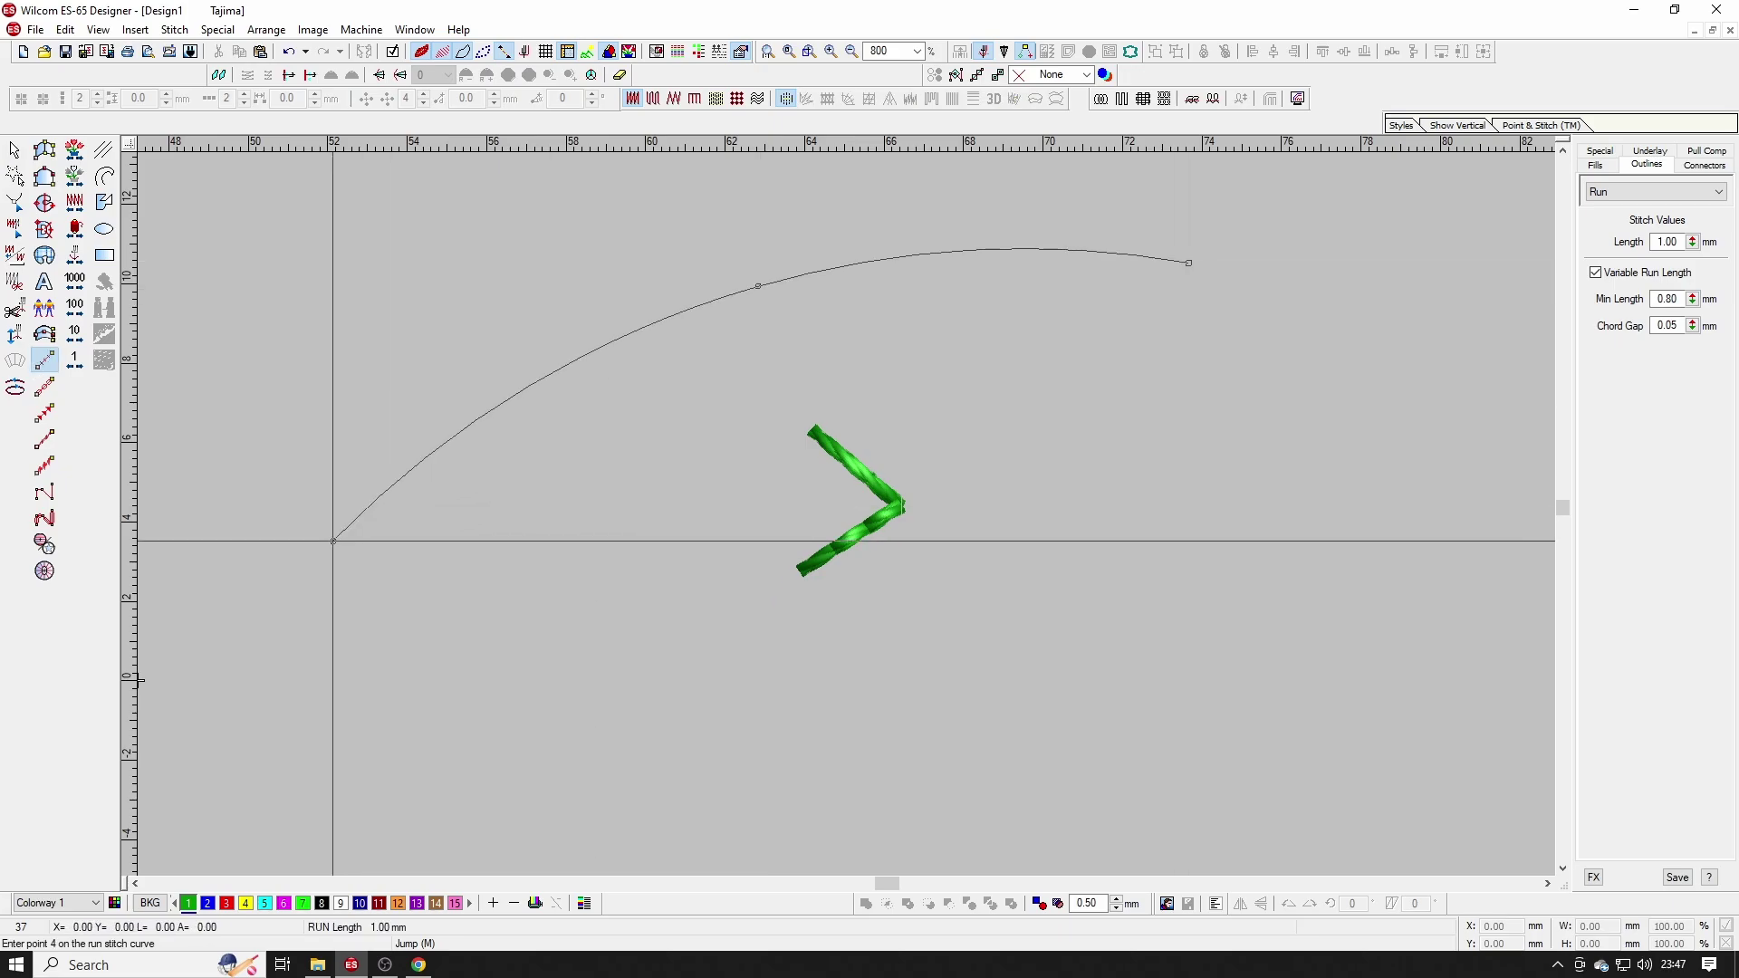
key(Return)
key(Escape)
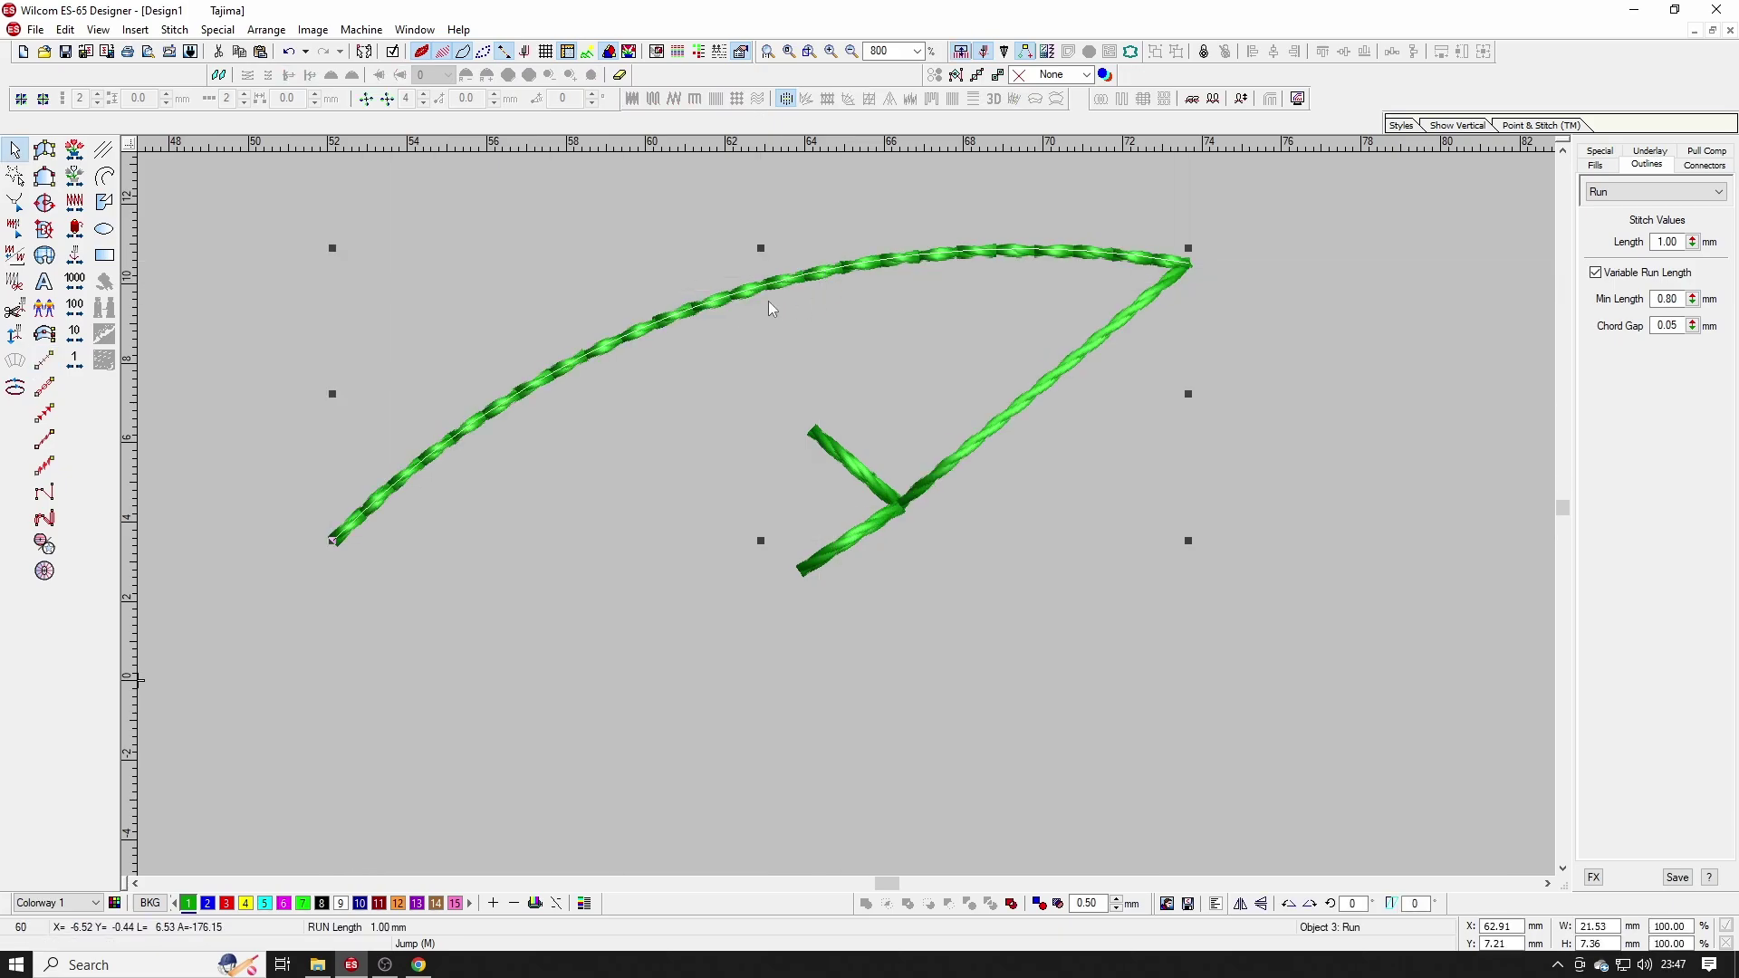
Step: Convert the arched run line to Motif Run with the test motif from set m
click(44, 413)
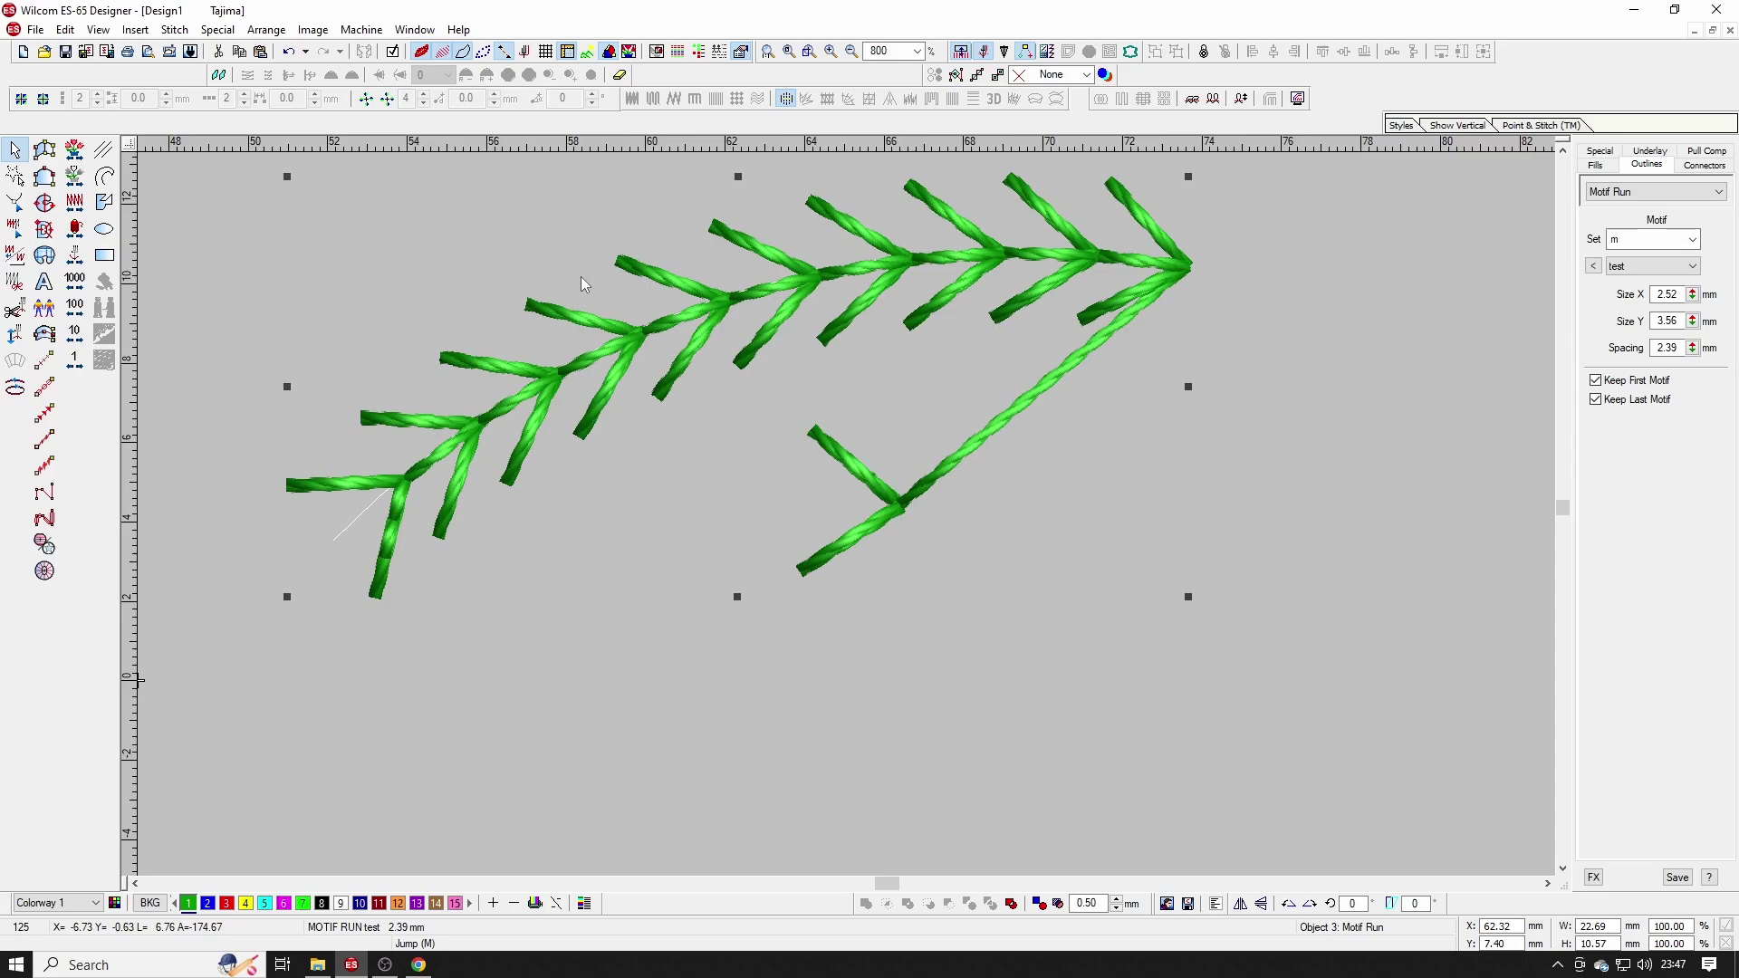
key(shift+z)
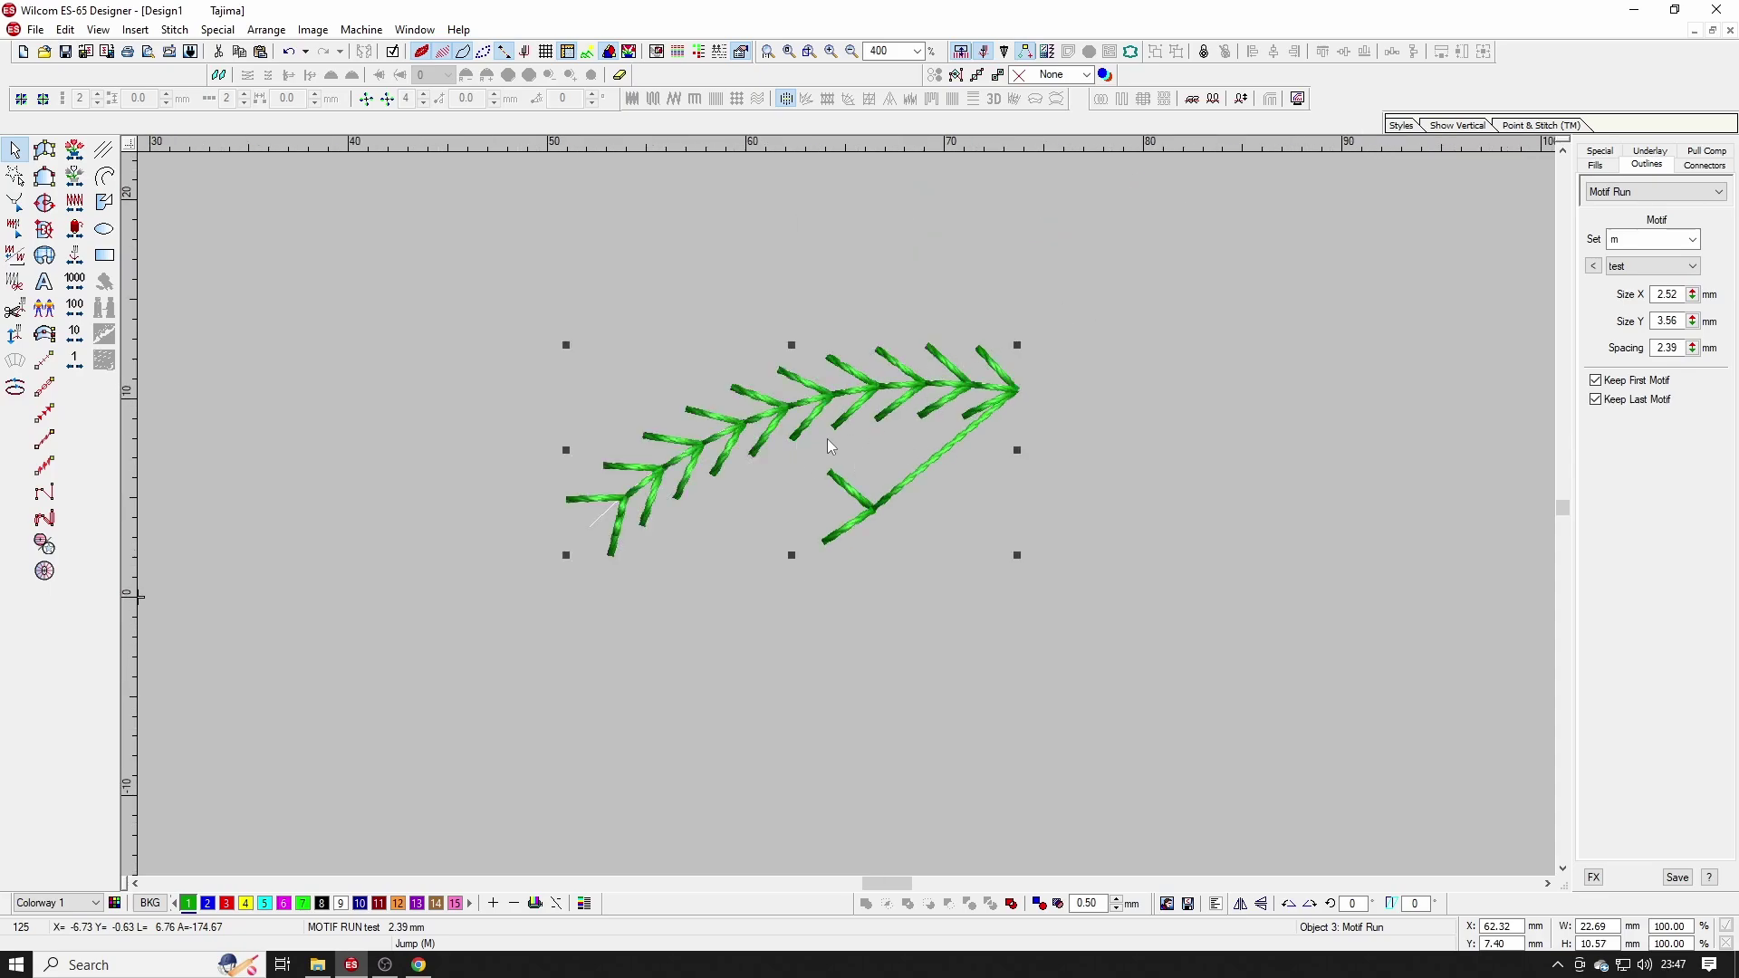
key(Escape)
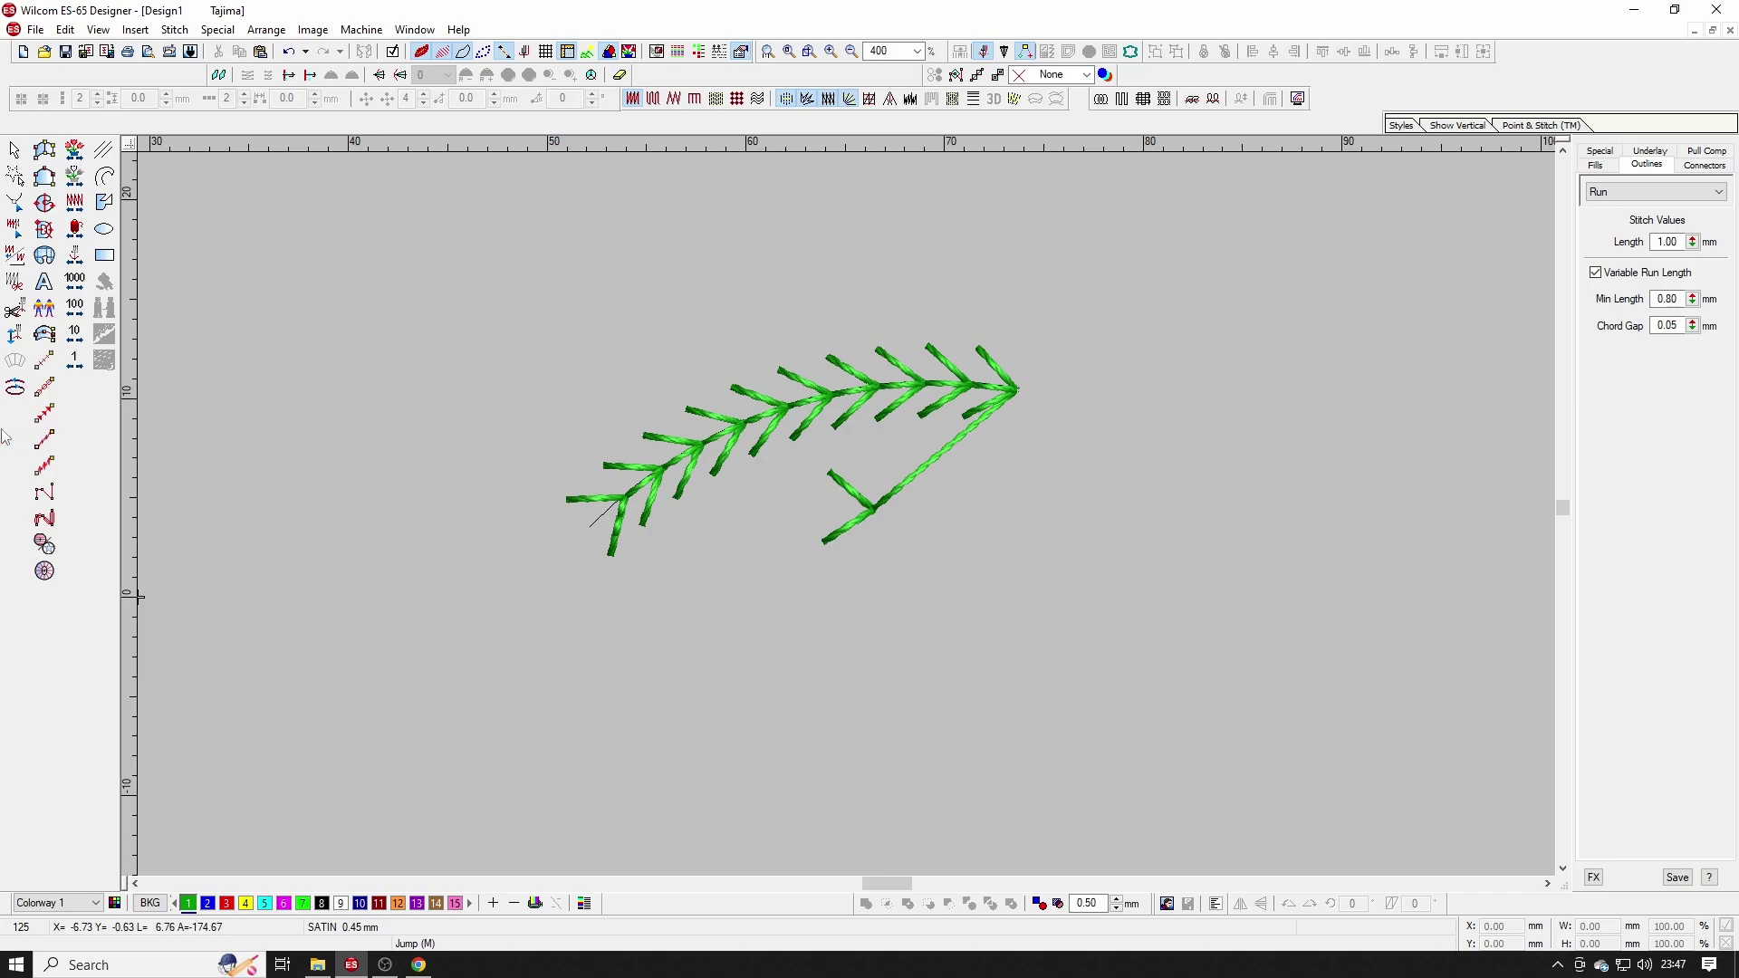
Step: Draw a small vector circle in the empty area below the V
scroll(861, 381, down, 1)
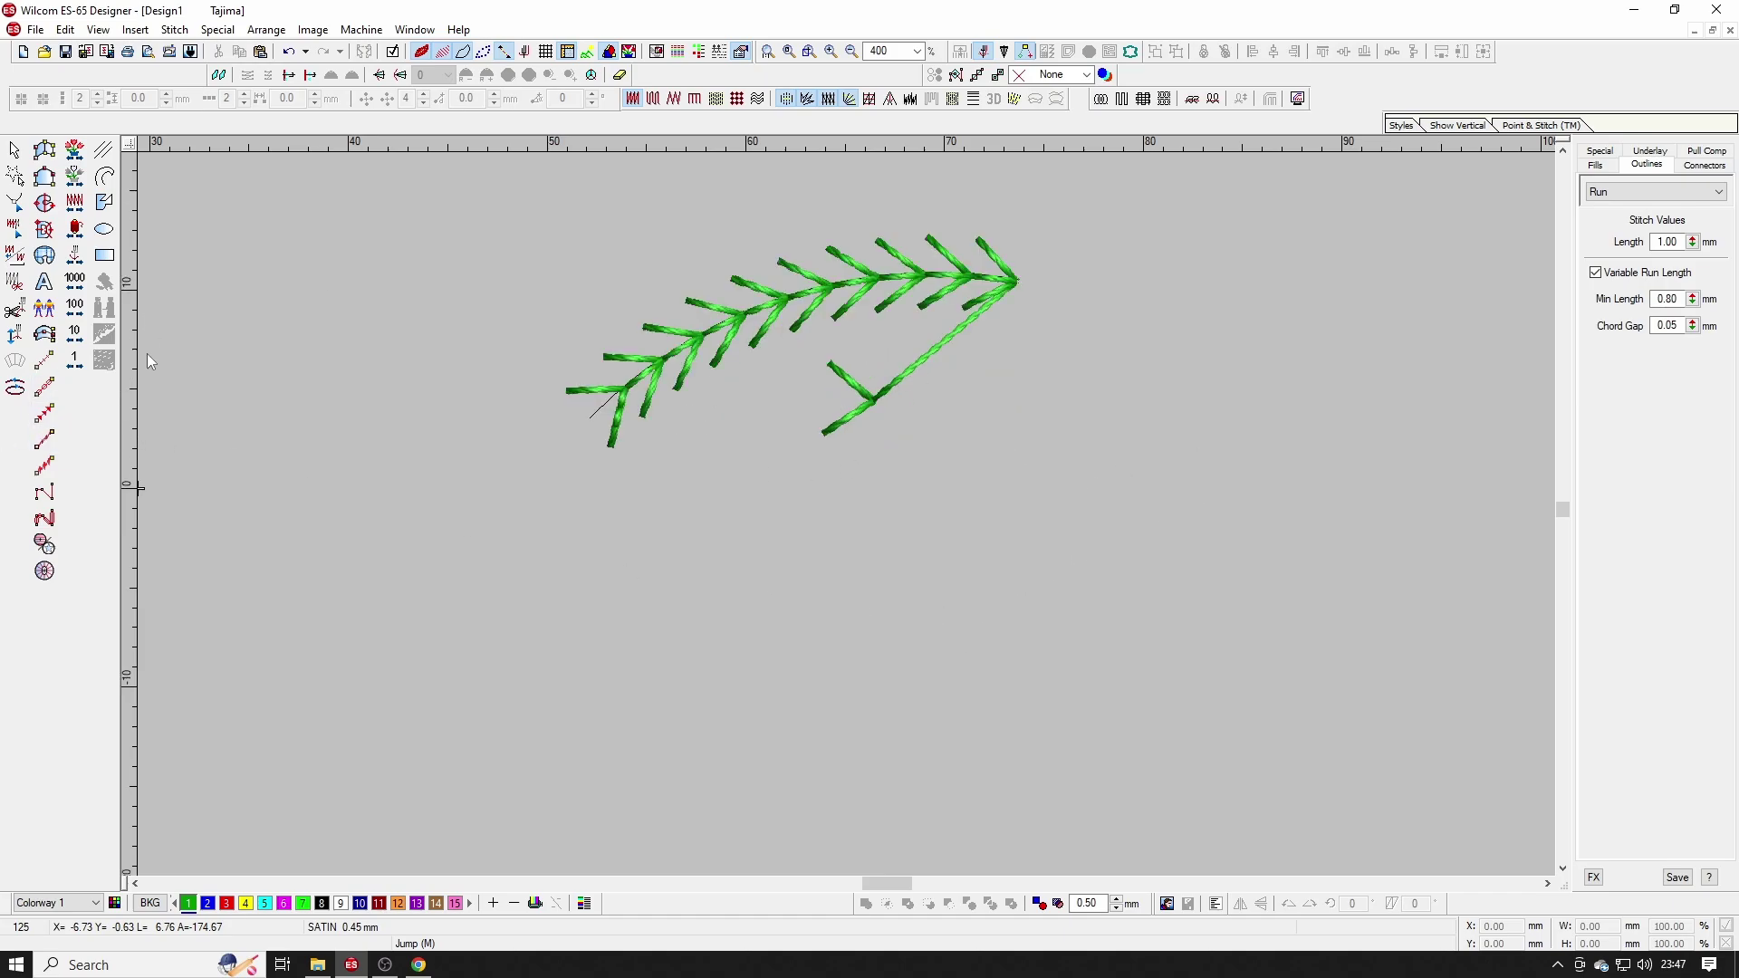
click(105, 230)
click(876, 524)
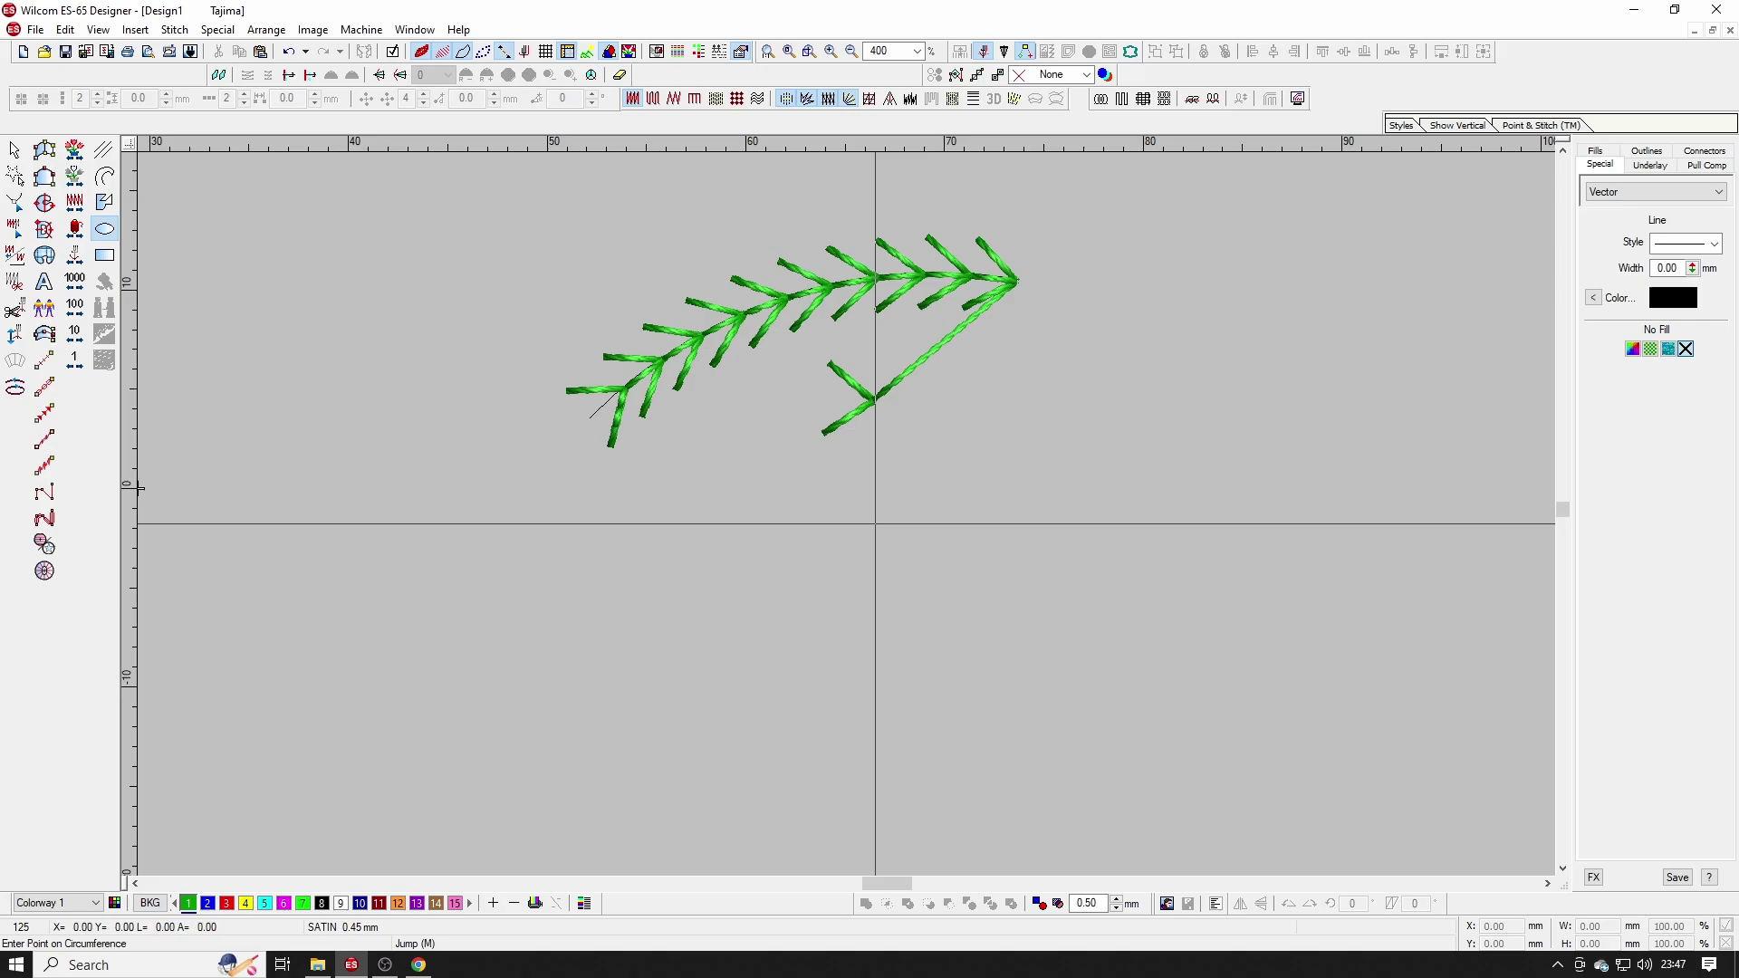
click(886, 567)
key(Return)
key(z)
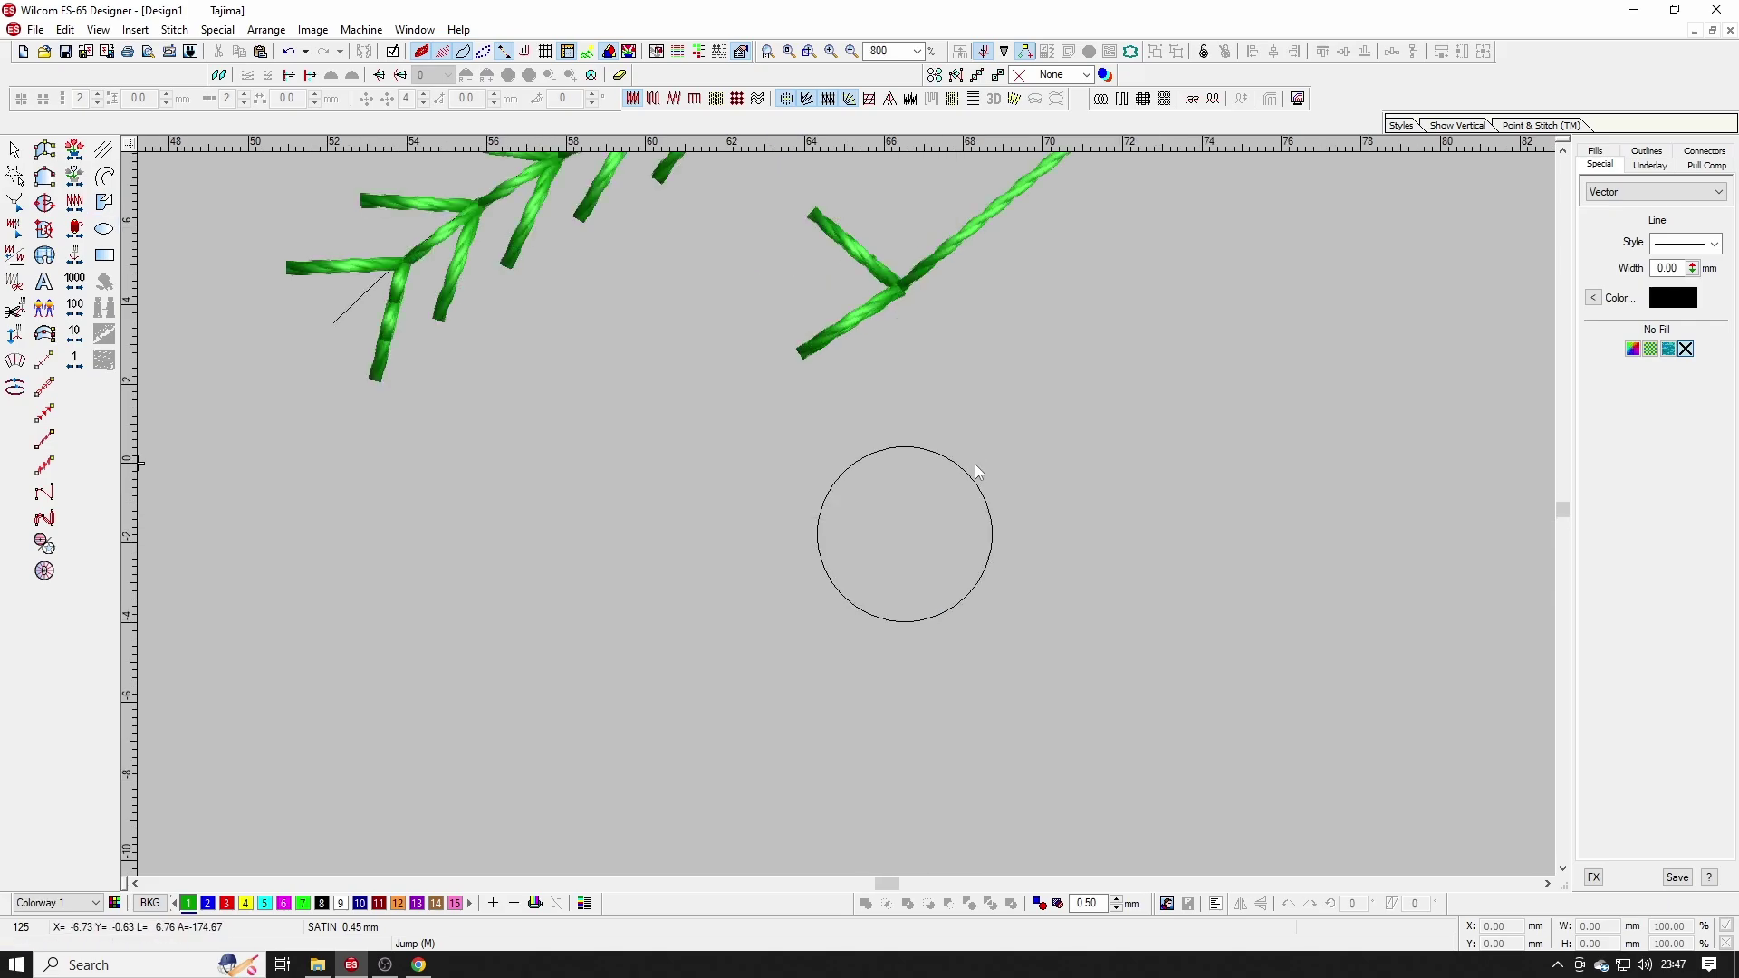
Step: Convert the small vector circle to a Triple Run outline with a stitch length of 2.00 mm
key(shift+n)
click(970, 589)
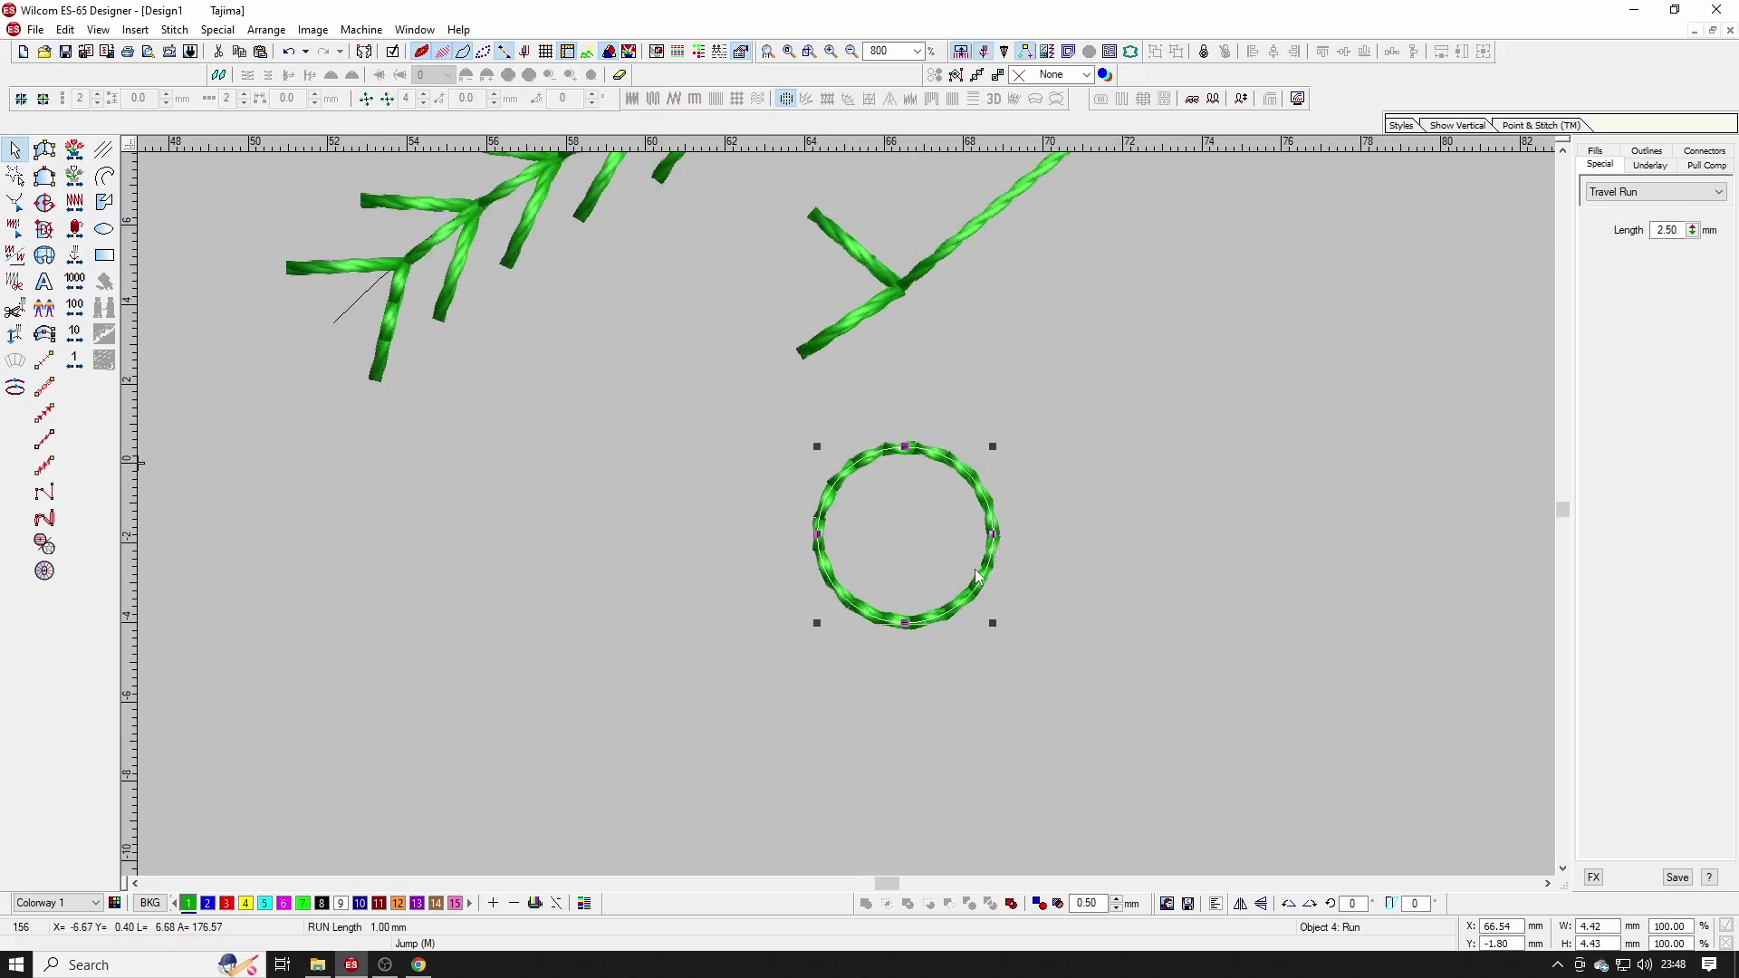
right_click(953, 489)
click(979, 478)
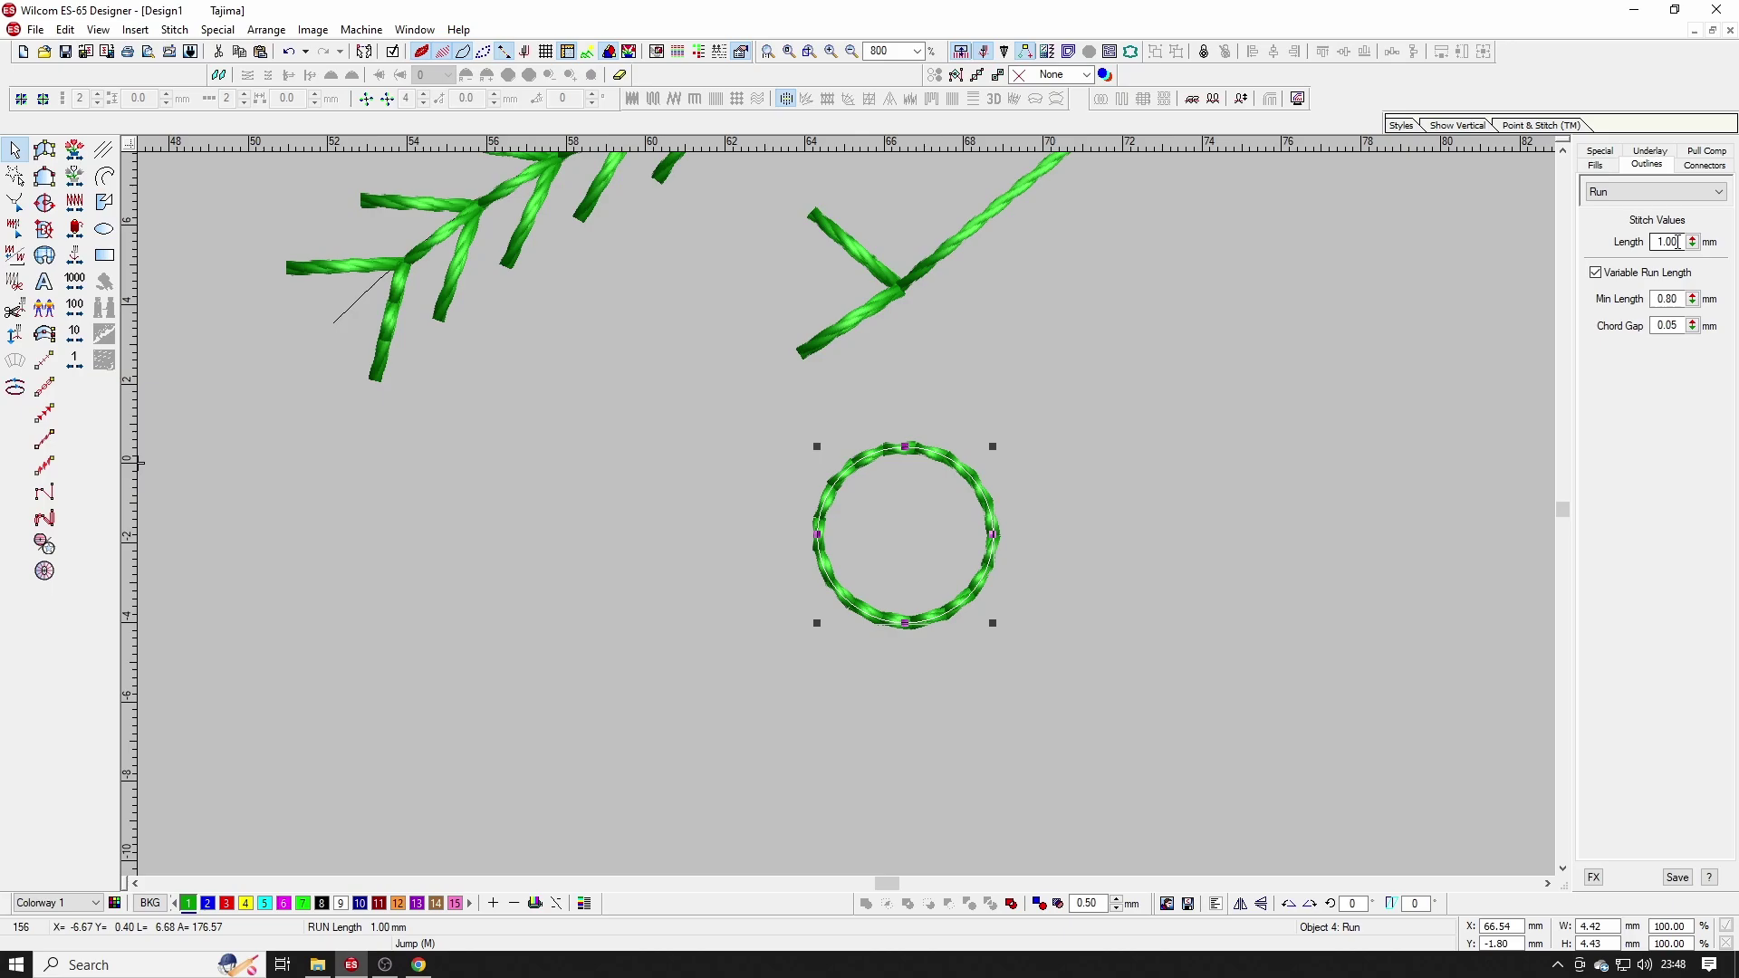
click(1684, 192)
click(1658, 218)
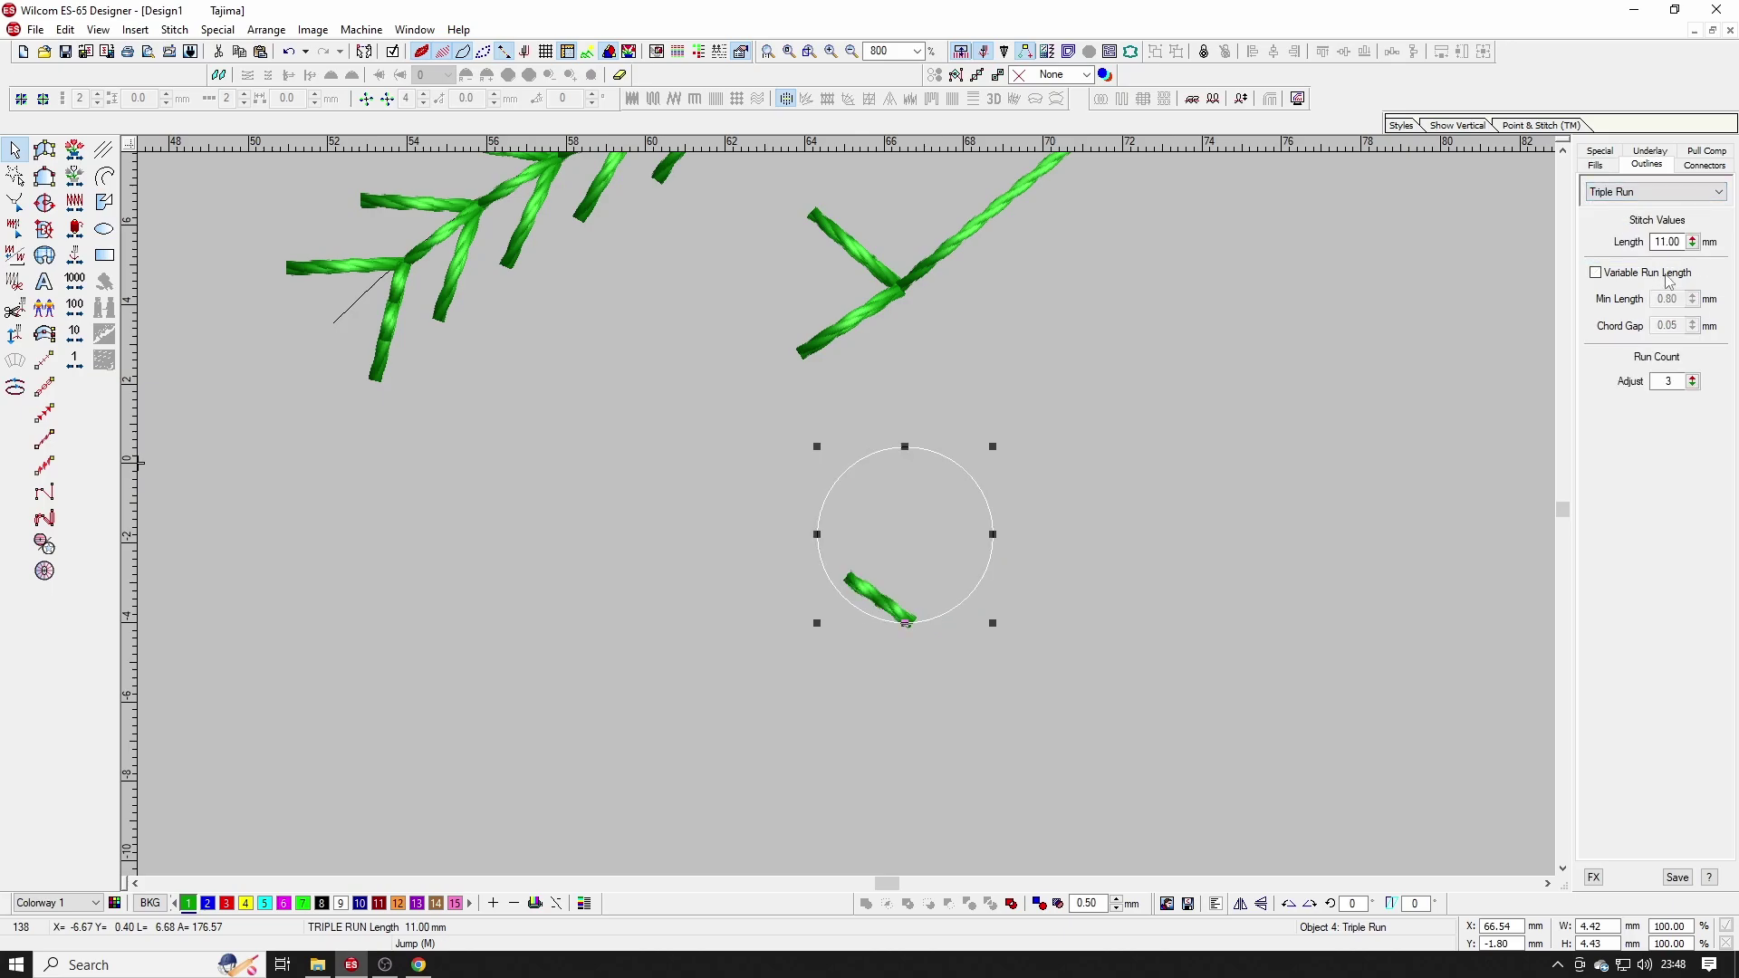
double_click(1680, 243)
text(2)
key(Return)
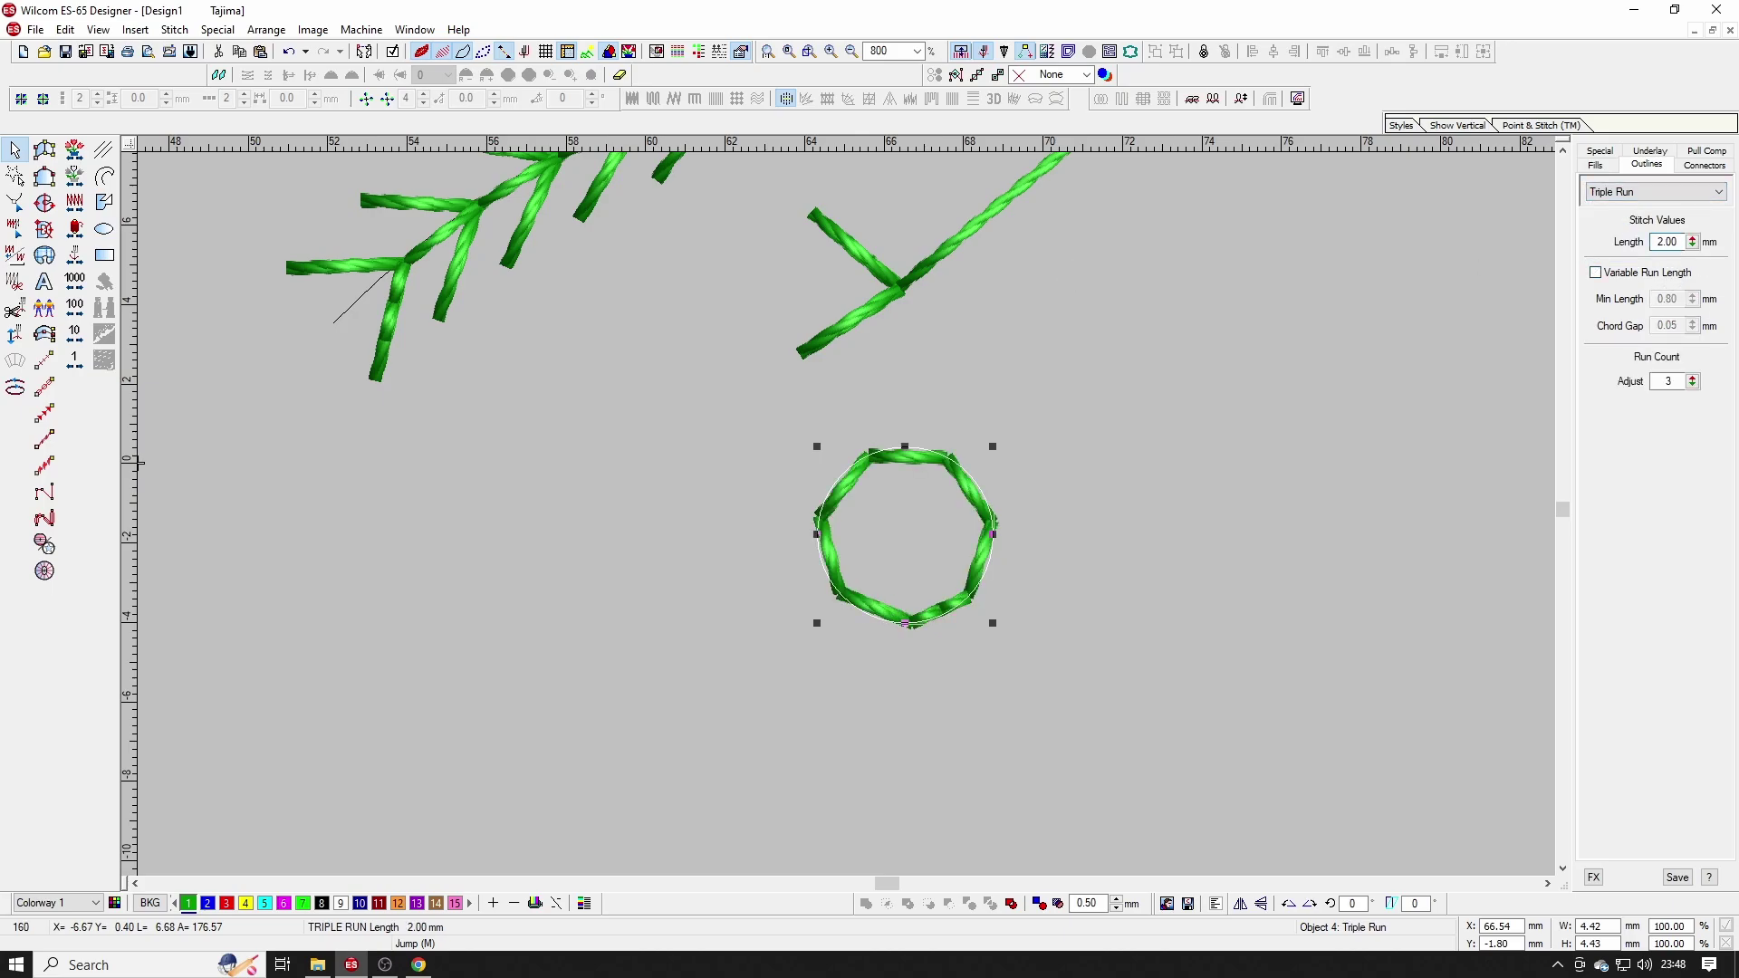
Step: Digitize a horizontal run line about 4.4 mm long across the circle's diameter and move the circle's start point to the line's left end
key(z)
key(h)
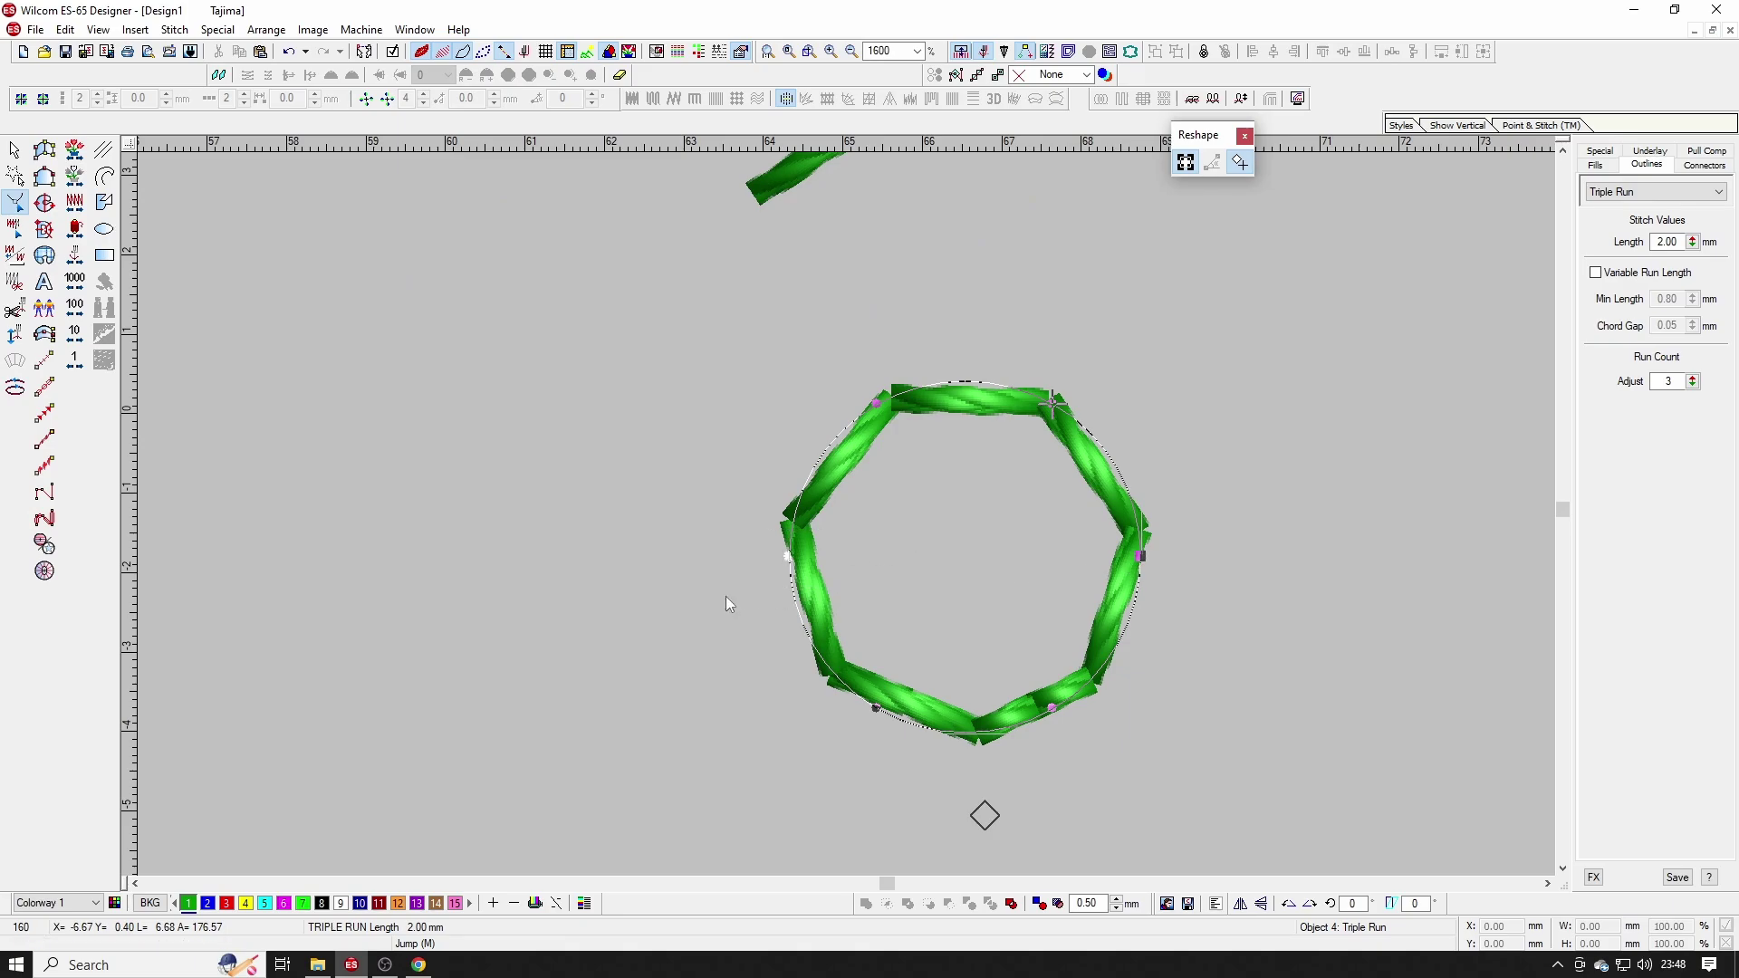
key(Escape)
key(t)
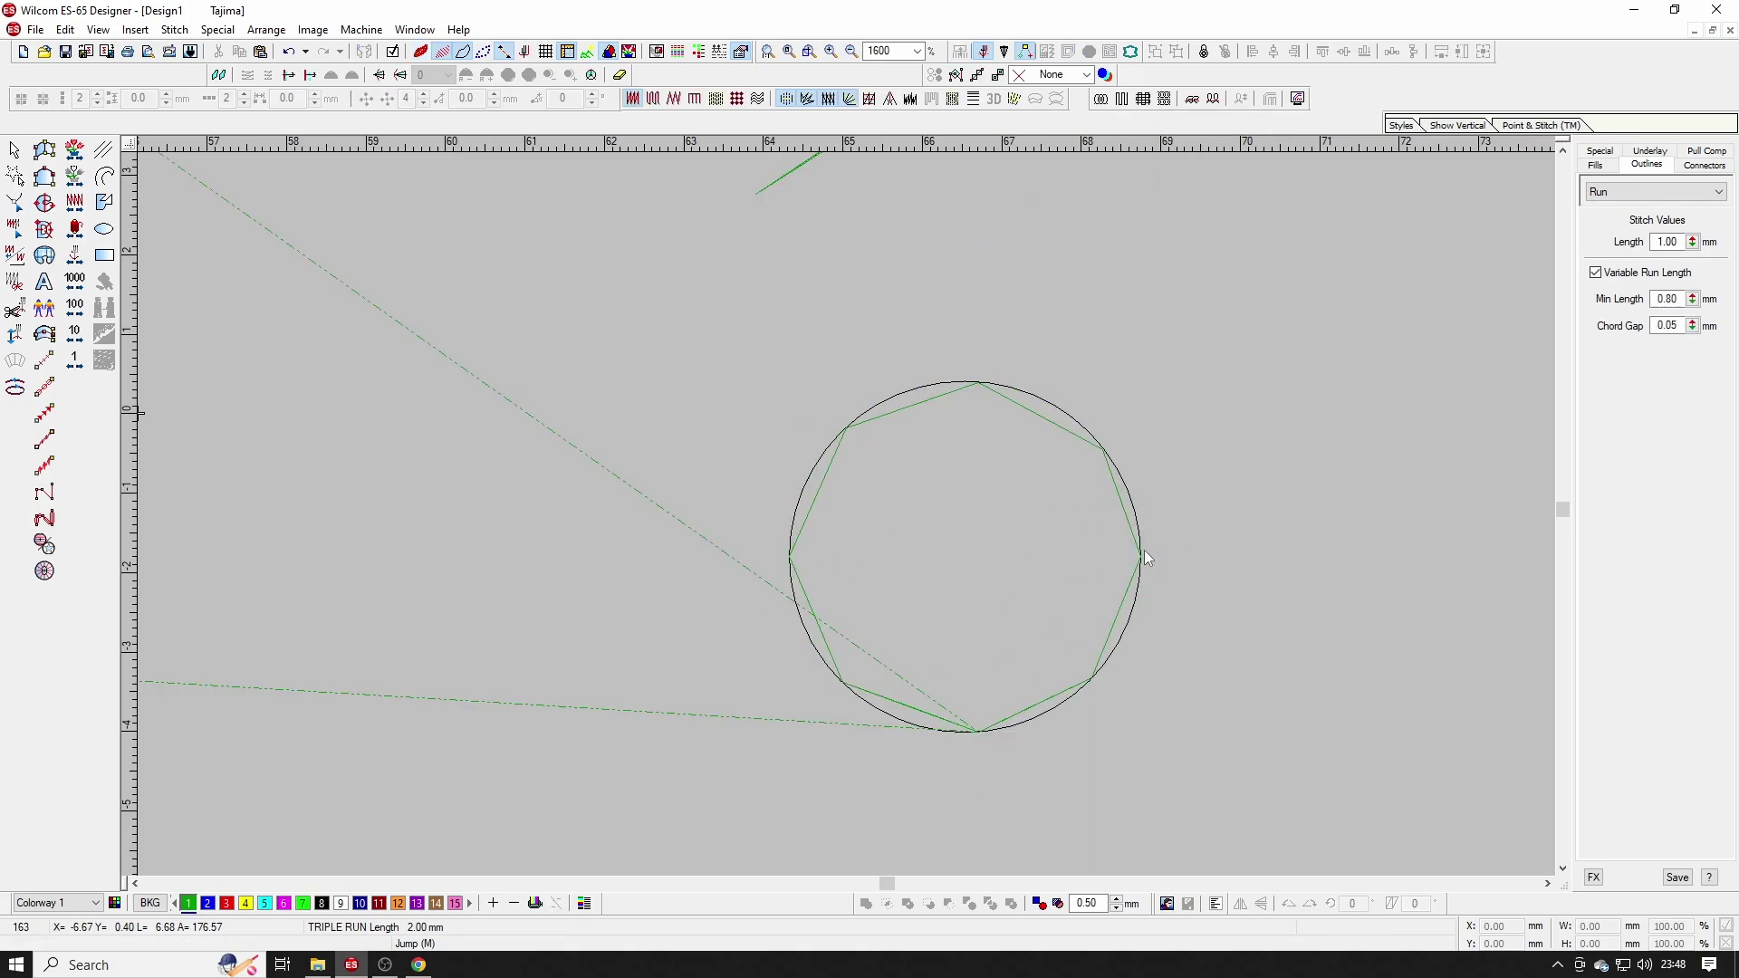
click(1141, 554)
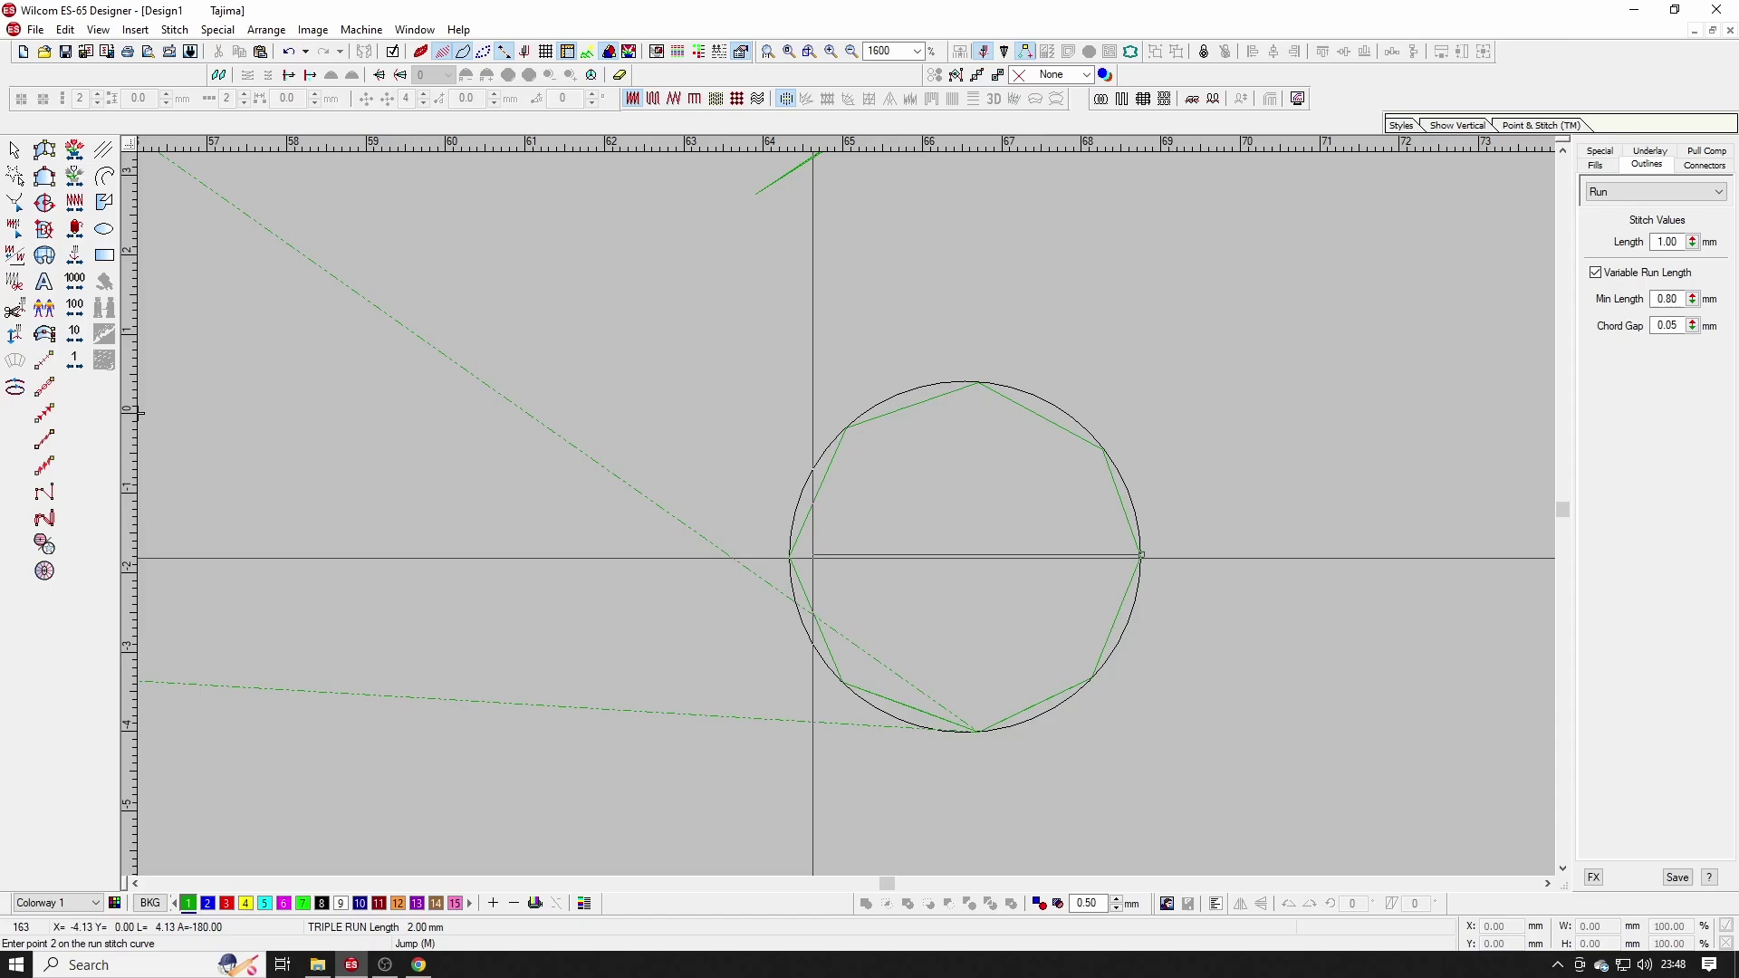
click(790, 555)
key(Return)
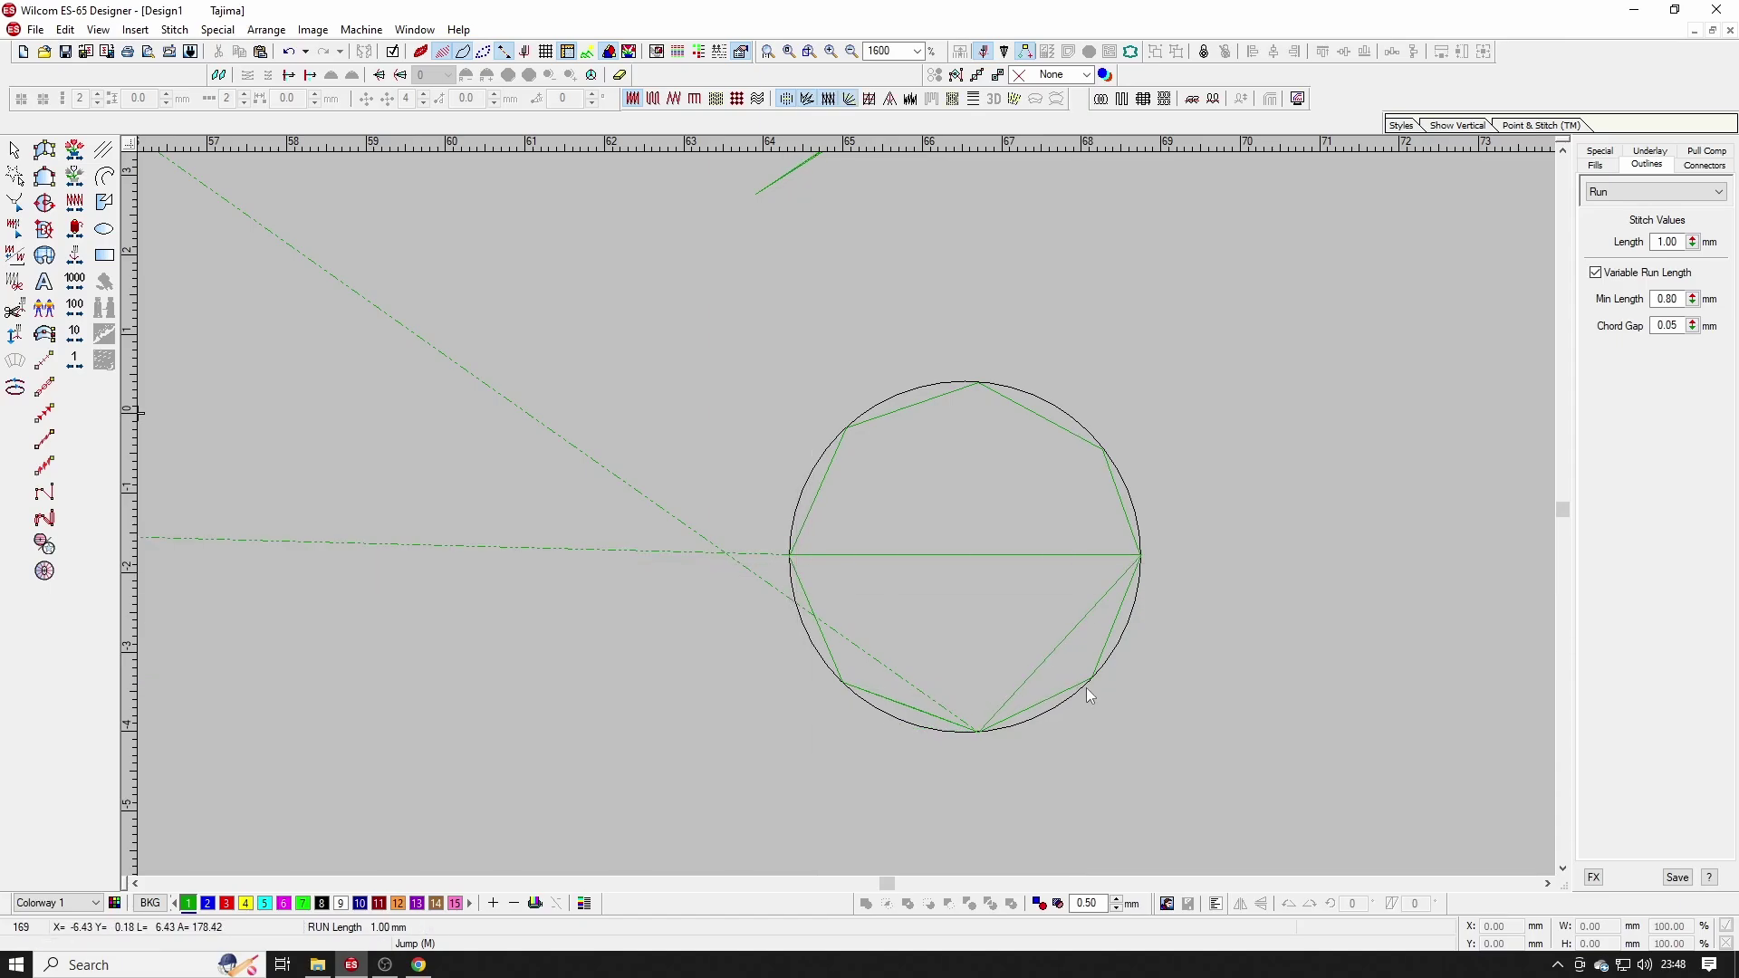
key(h)
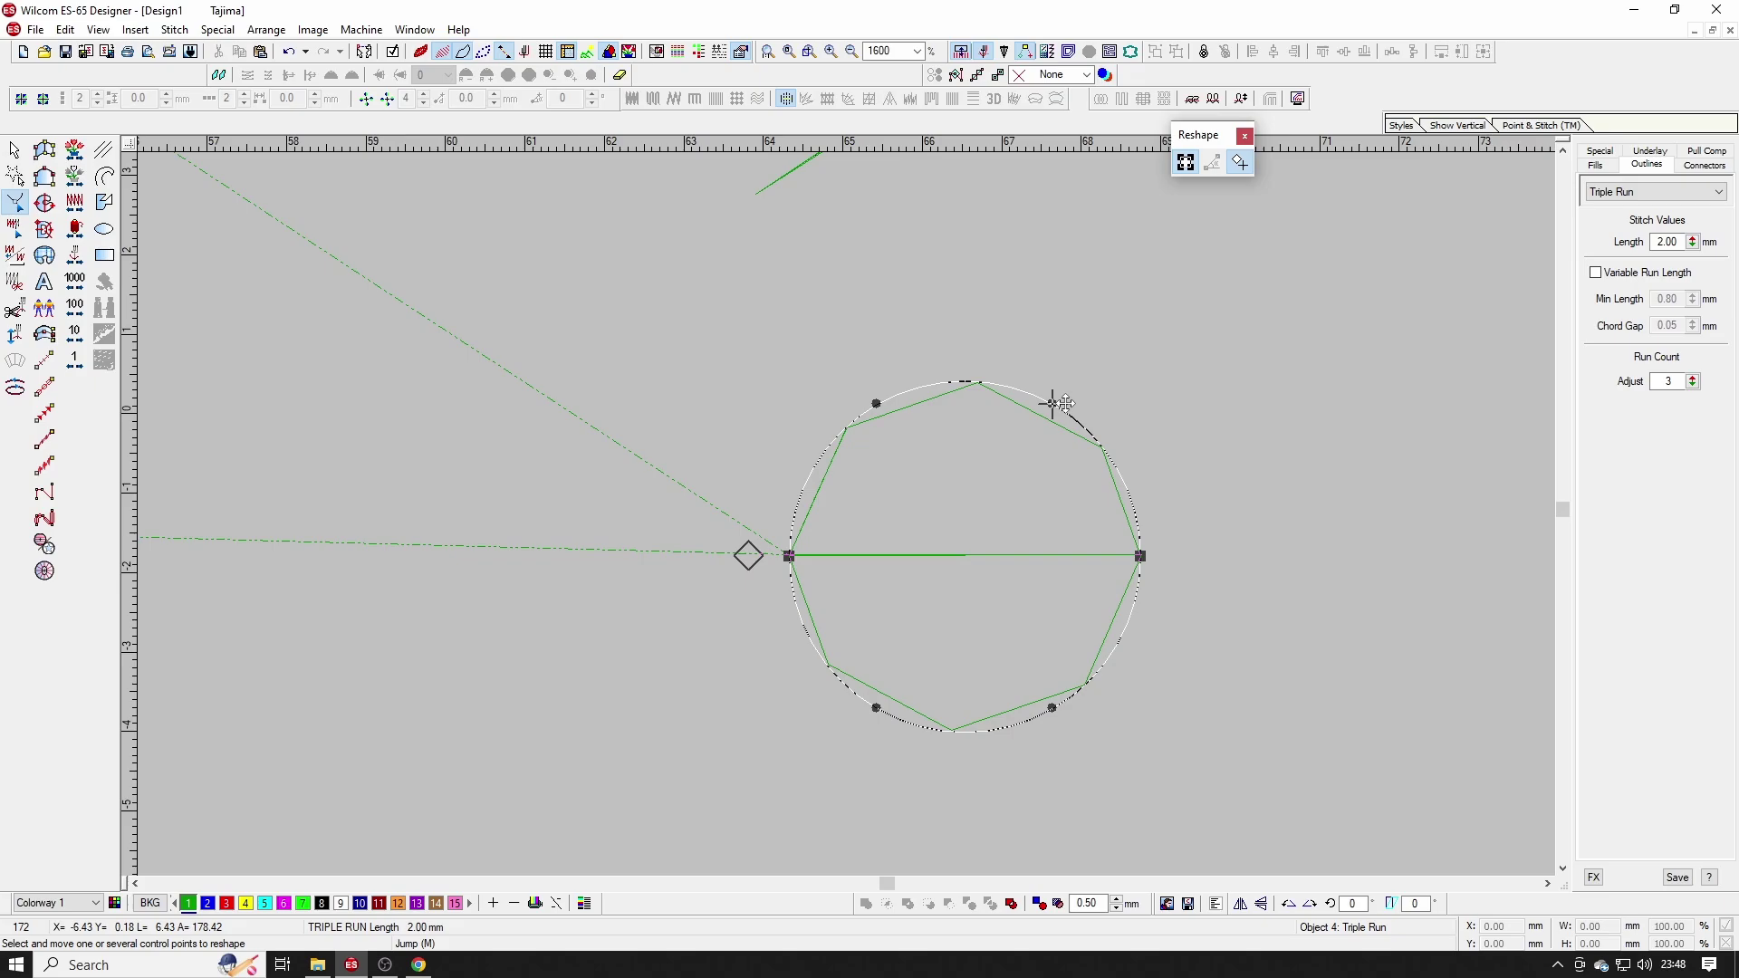
key(Escape)
Step: Turn off Variable Run Length for the line crossing the circle and set its stitch length to 4.00 mm
click(941, 551)
key(t)
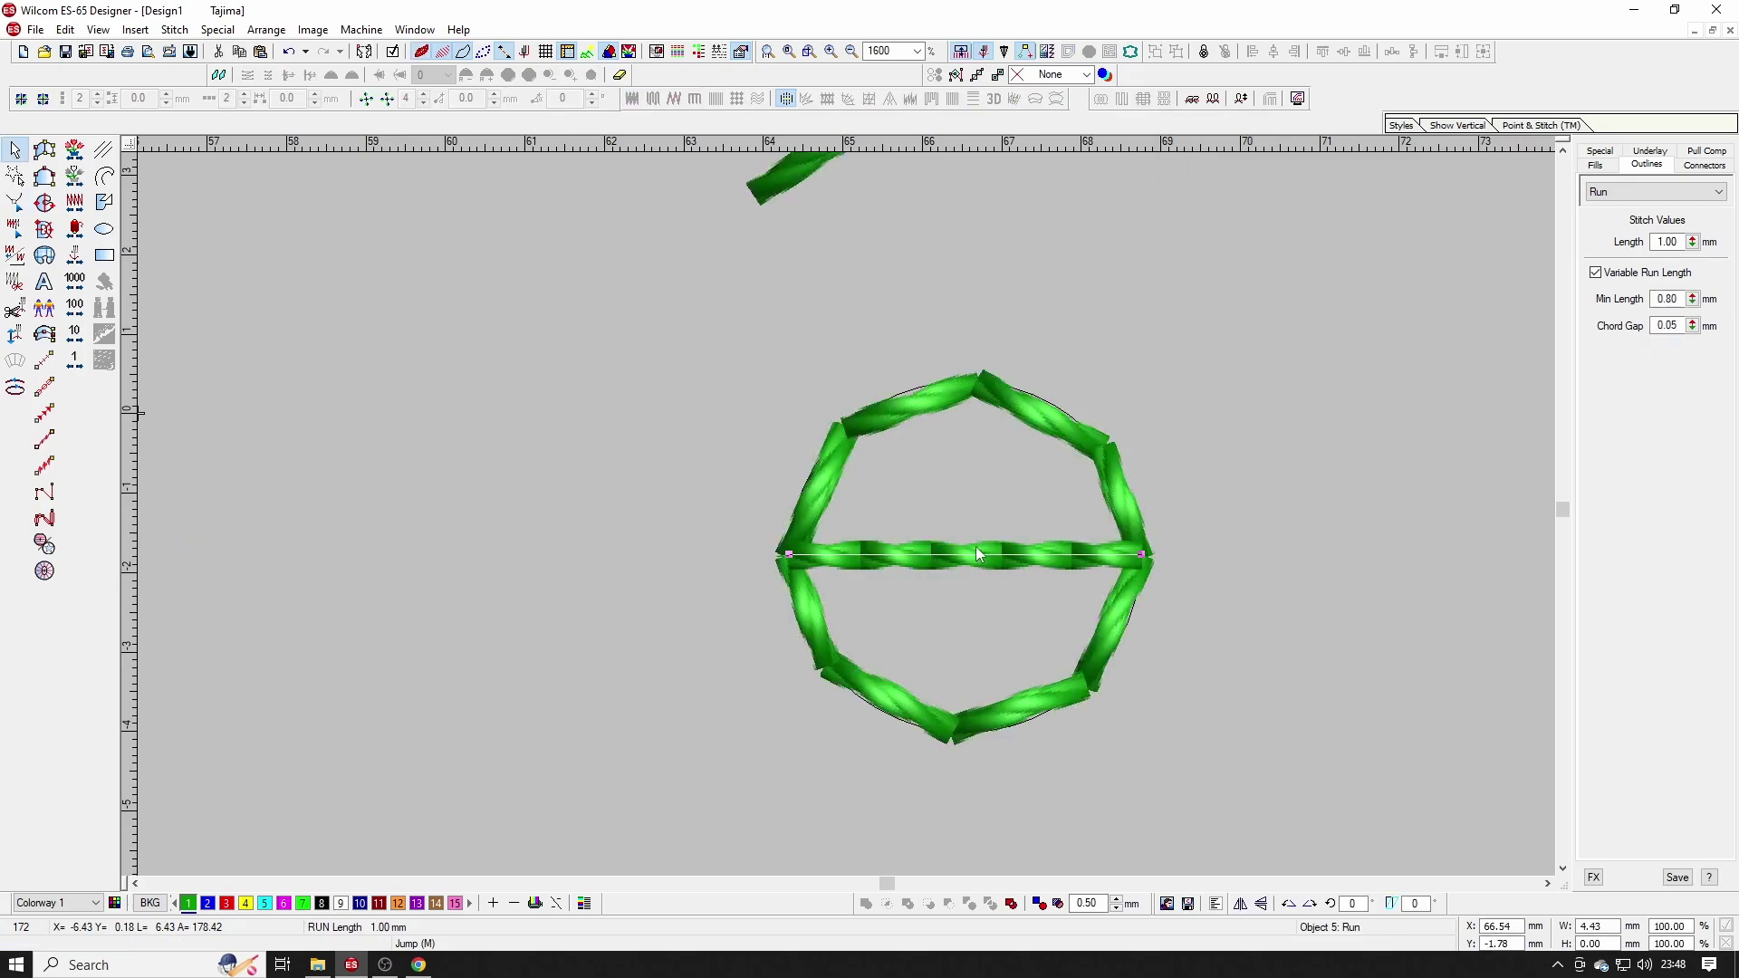
click(1665, 273)
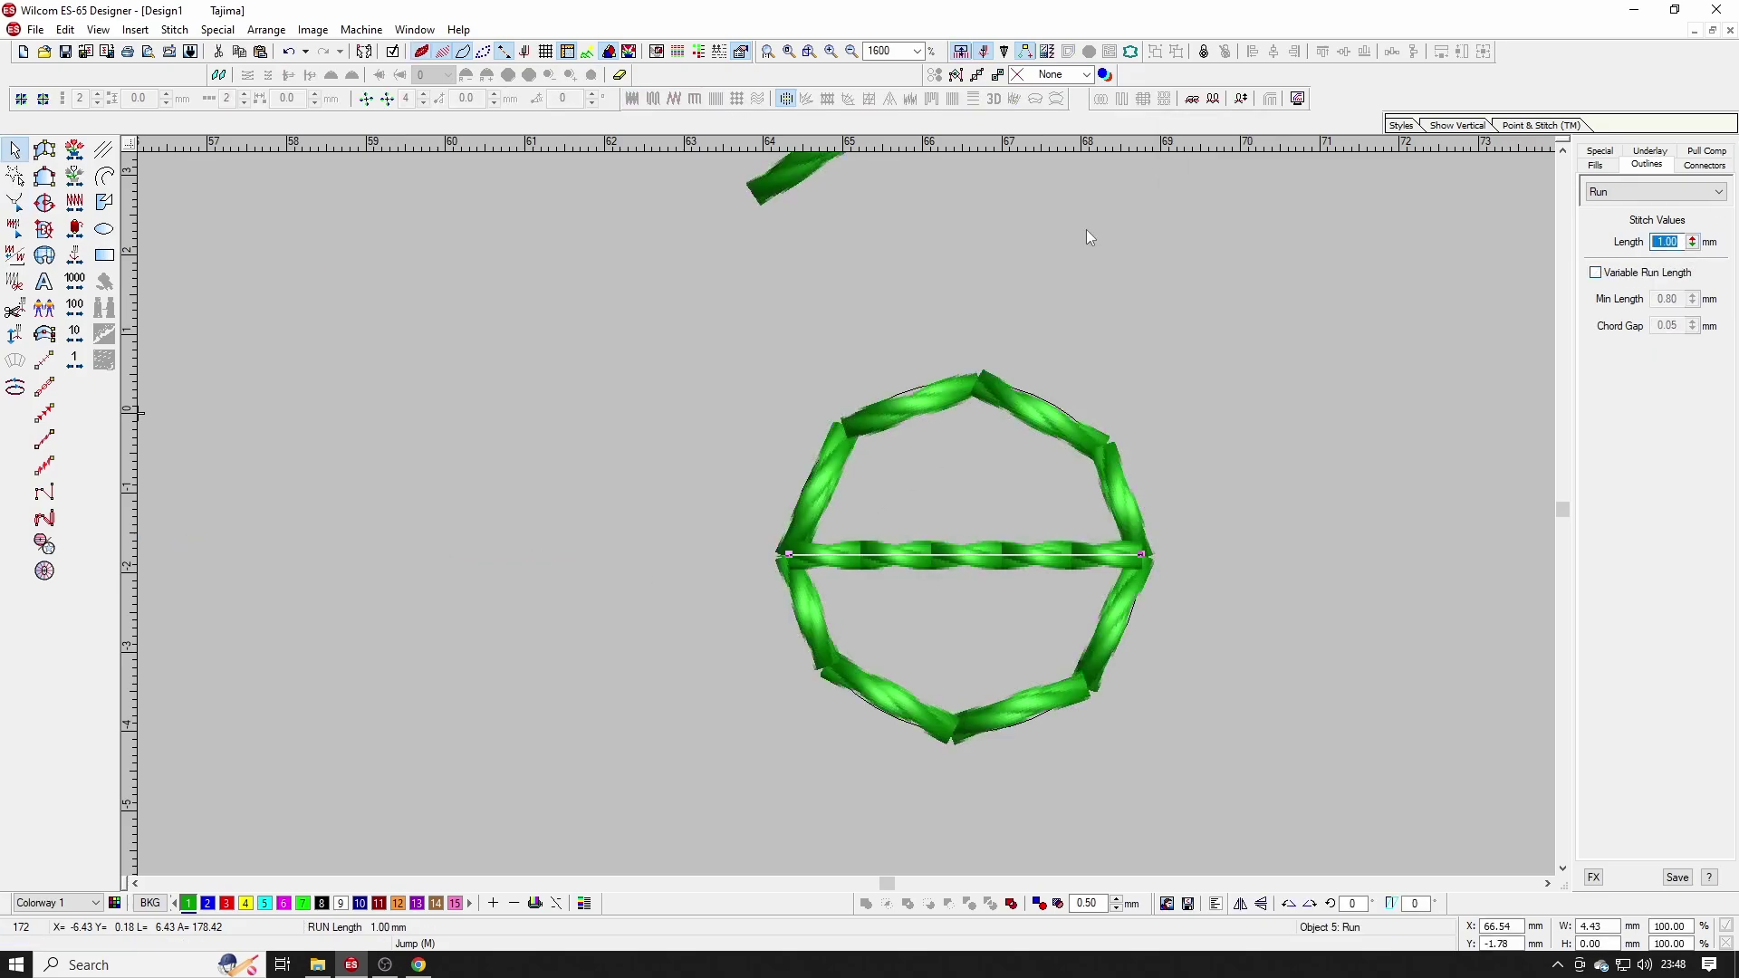
text(4)
key(Return)
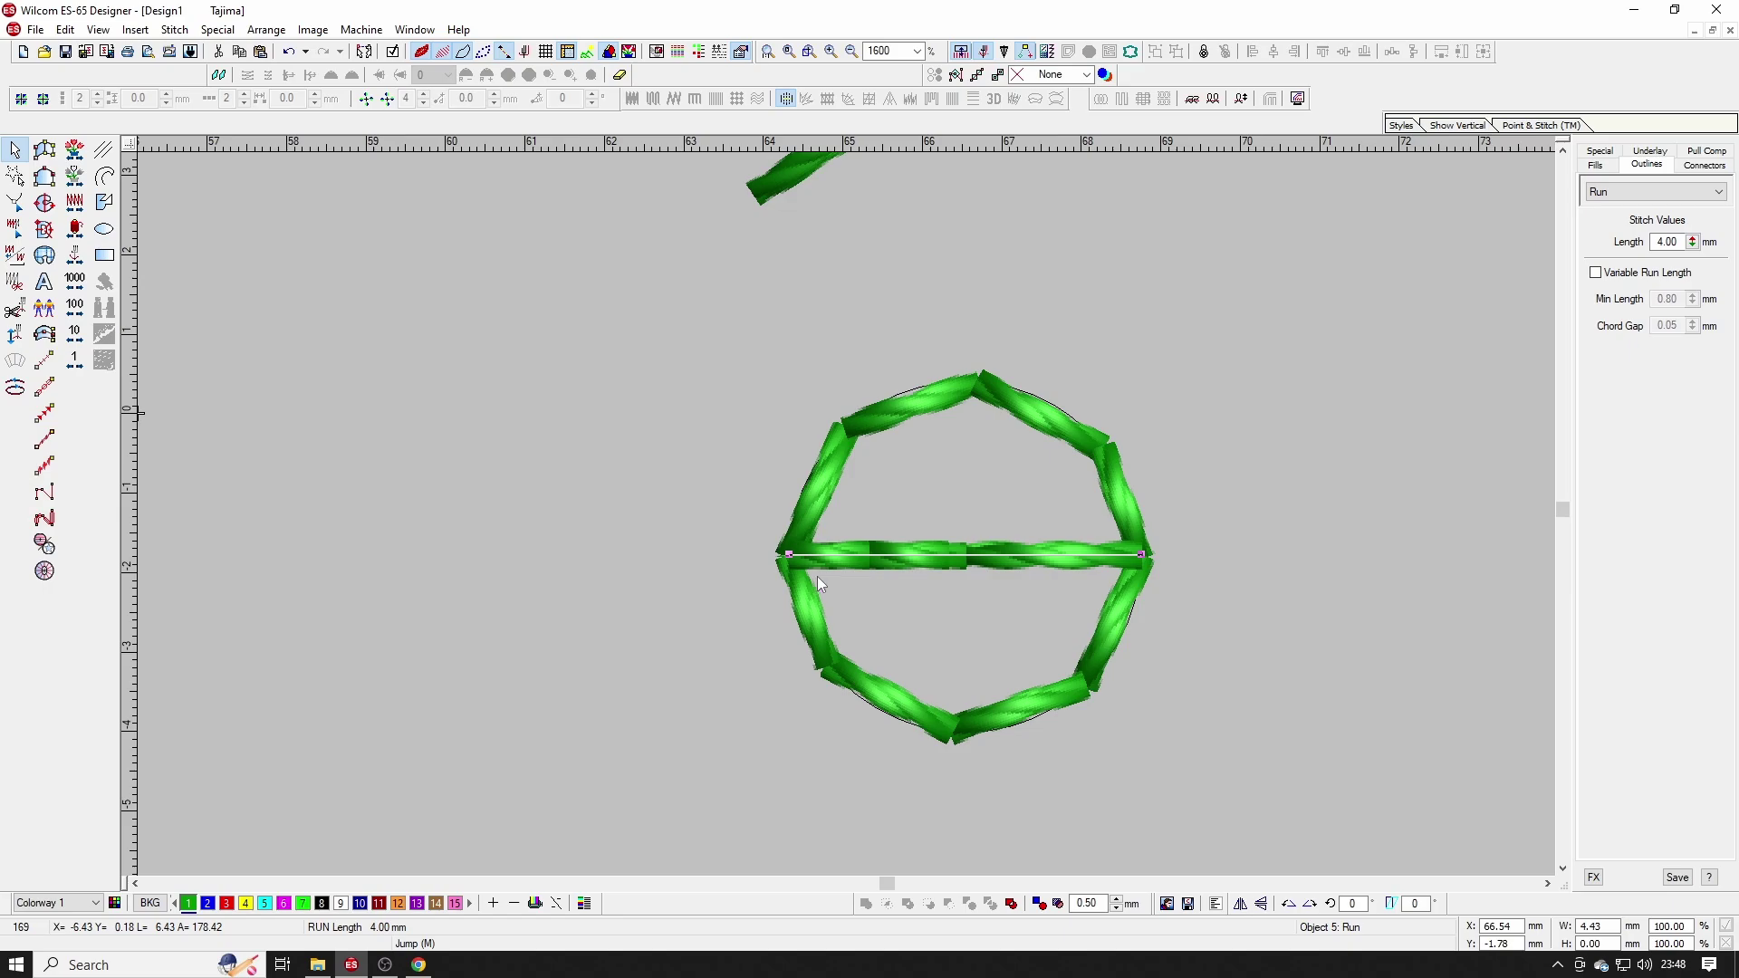
Step: Resequence the triple-run circle so that it stitches after the line crossing it
click(1000, 405)
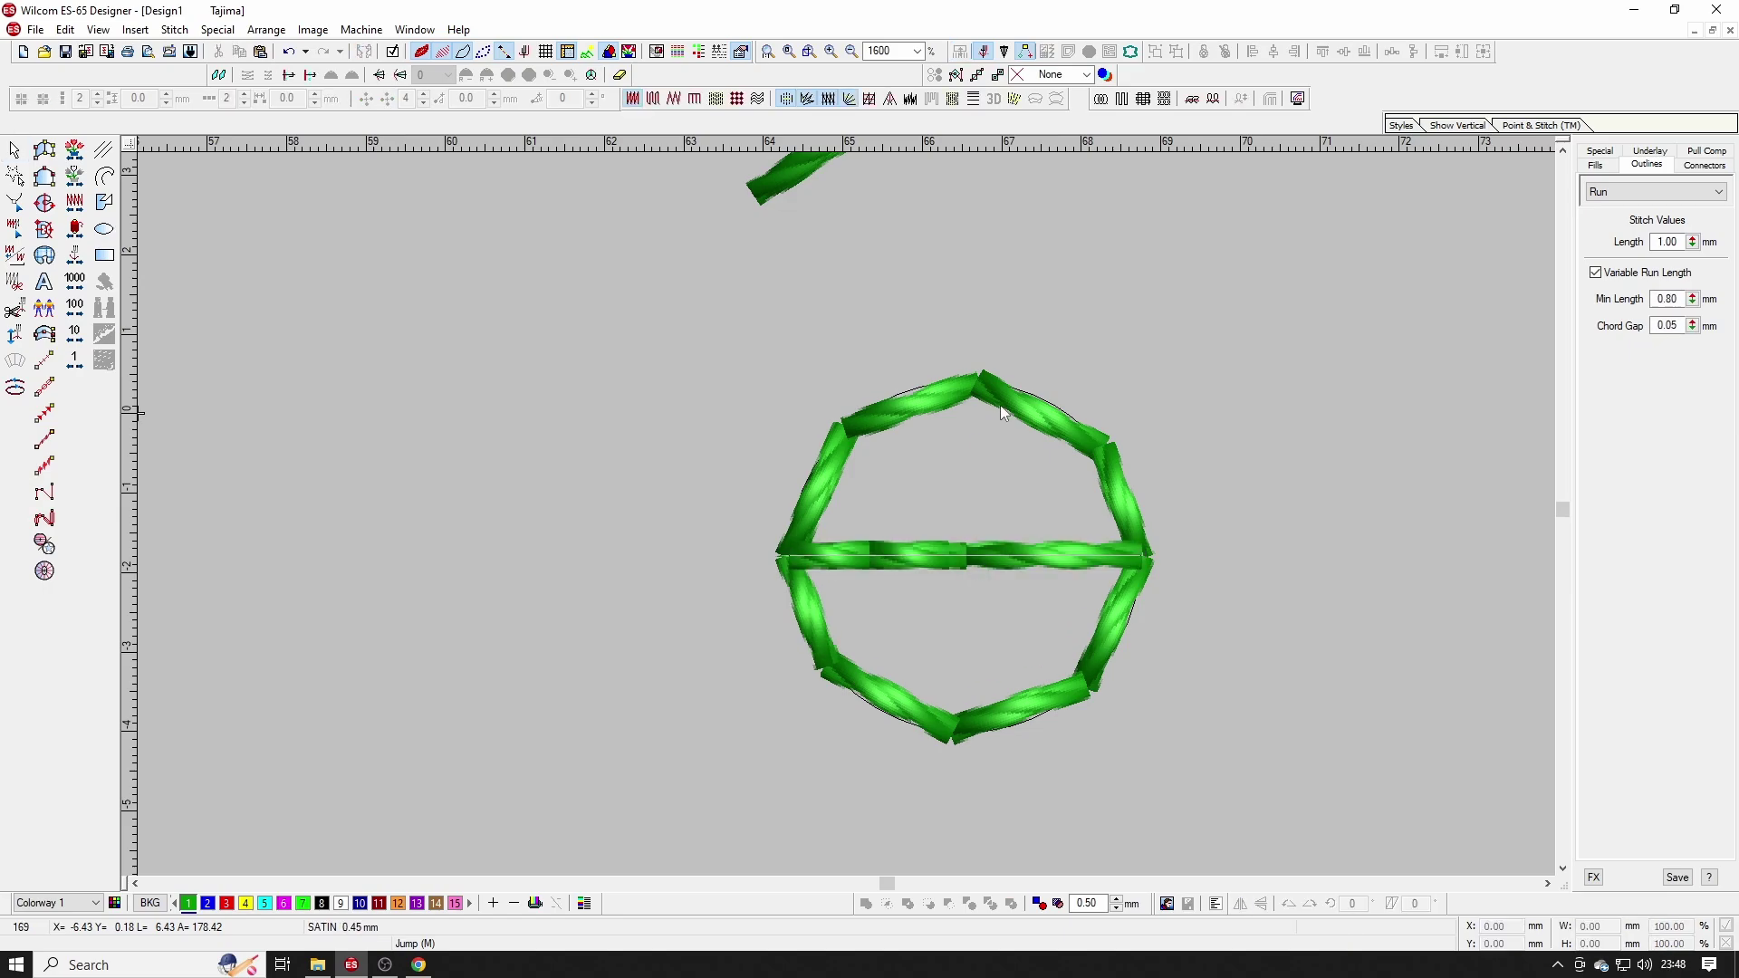
key(shift+z)
key(t)
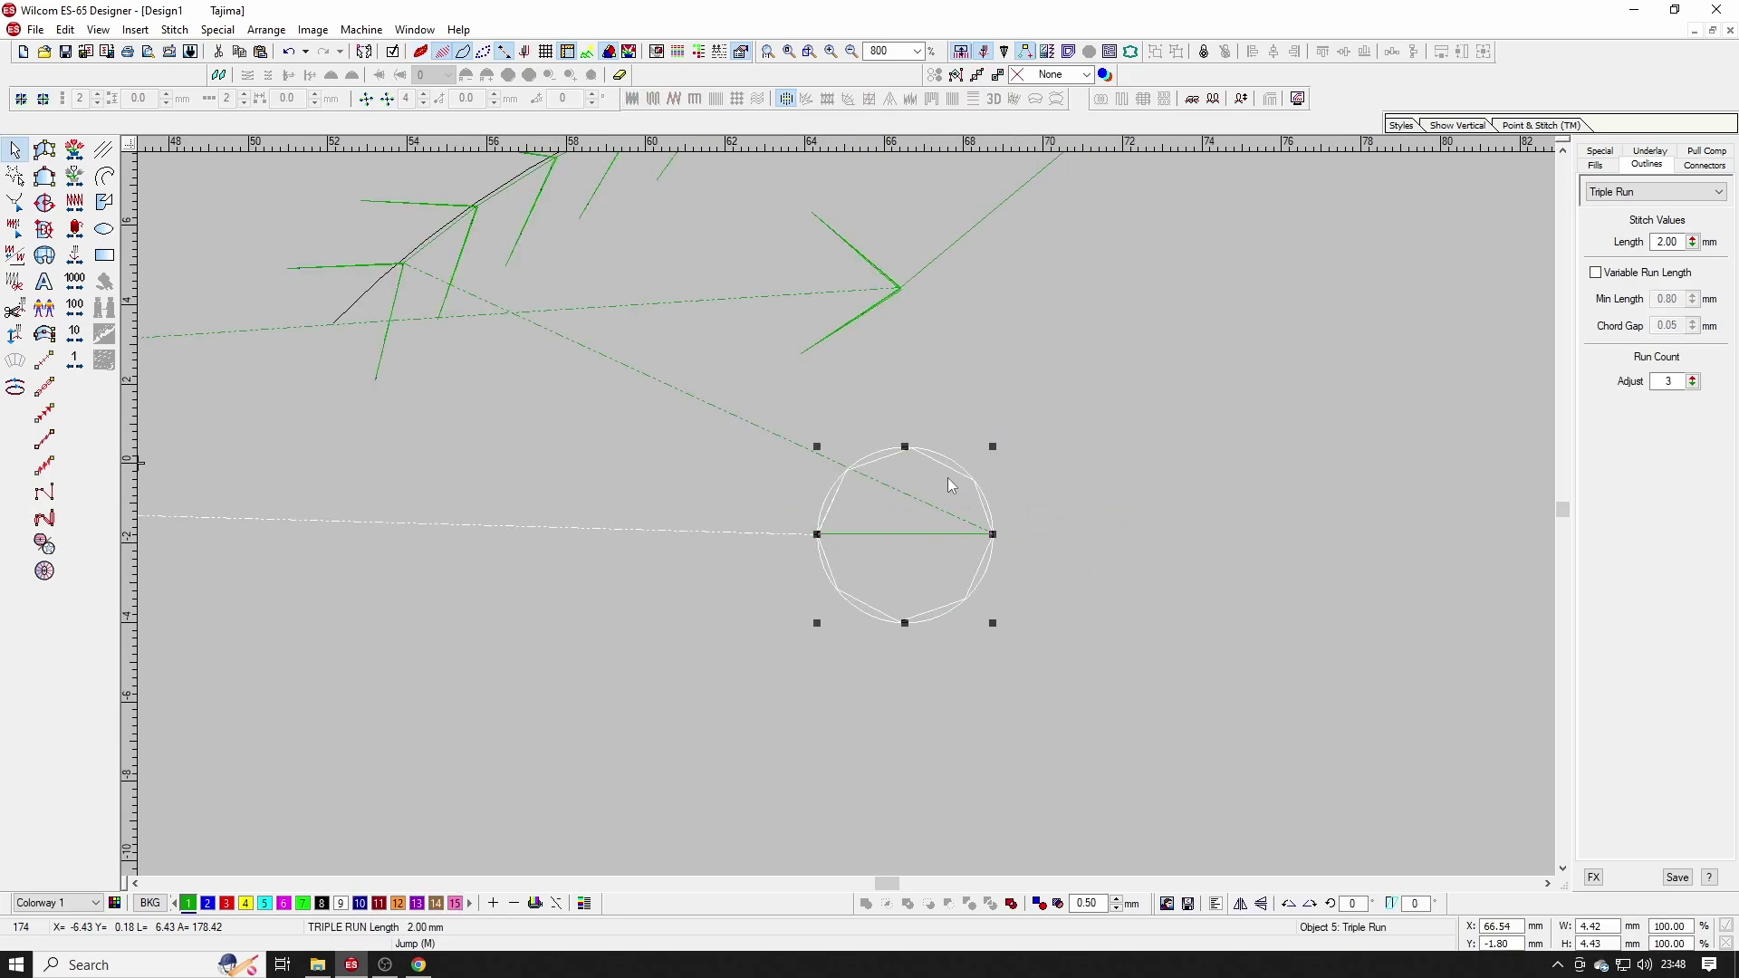
Step: With the circle and its crossing line selected, edit the circle sequin in the palette to 3.0 mm size with a 1 mm hole
click(603, 749)
click(890, 536)
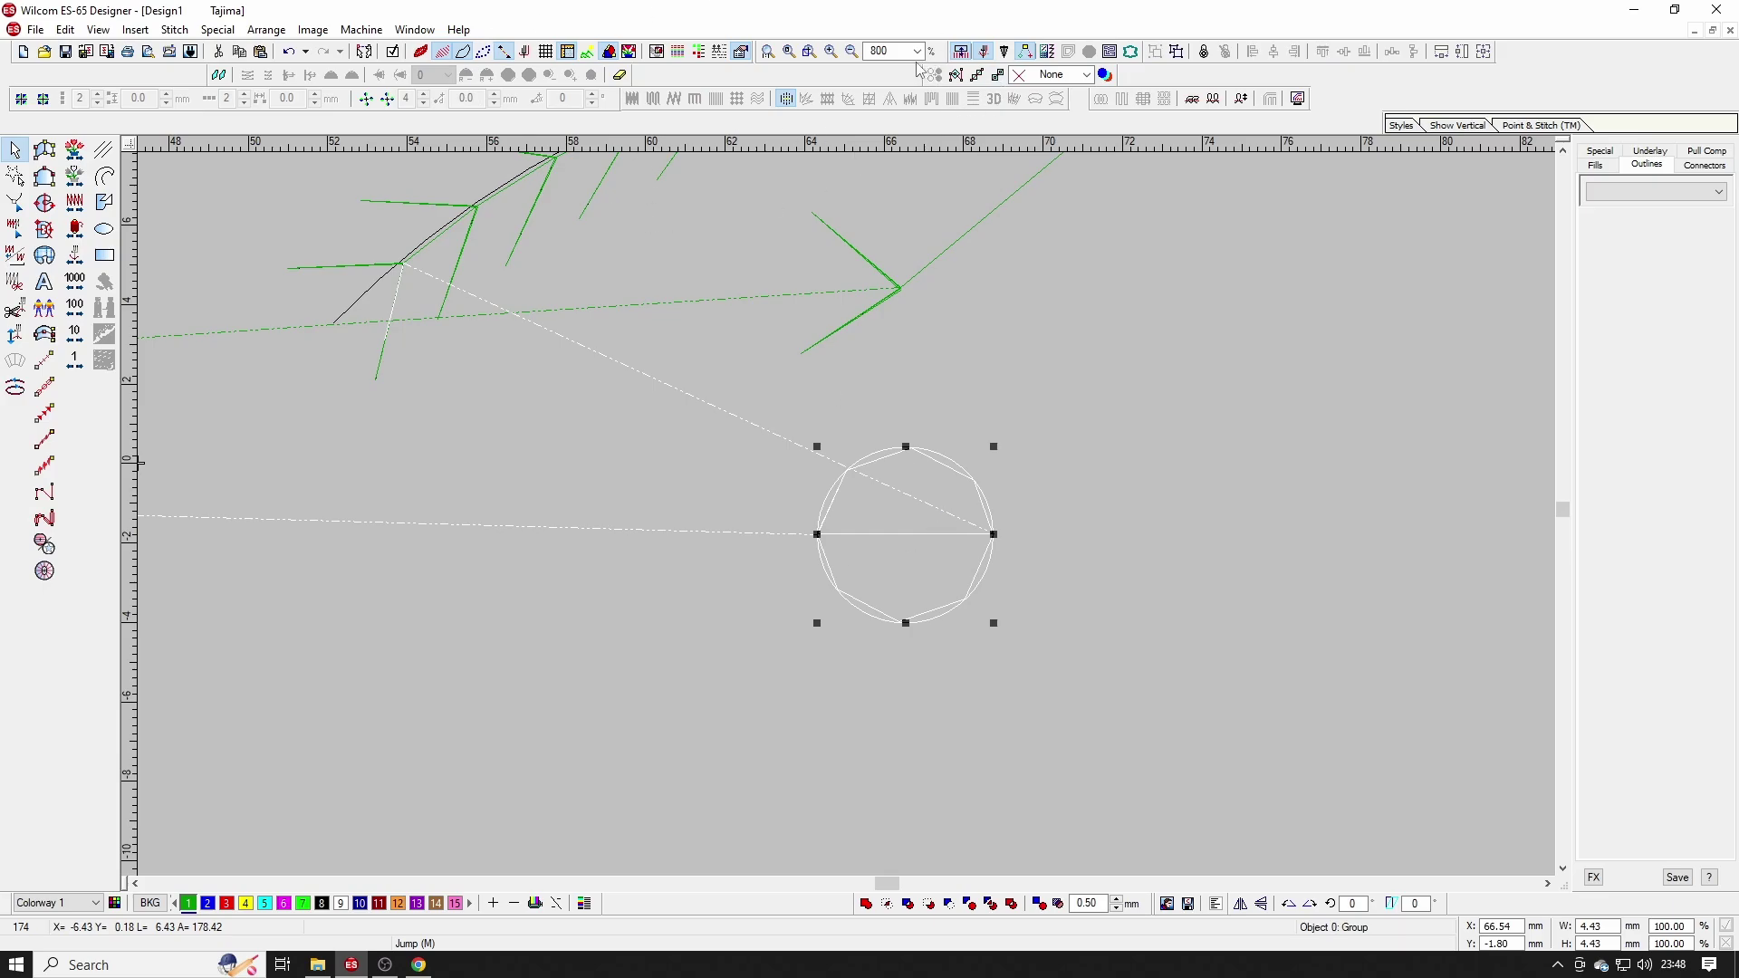
click(1086, 74)
click(1051, 119)
click(1106, 76)
click(838, 372)
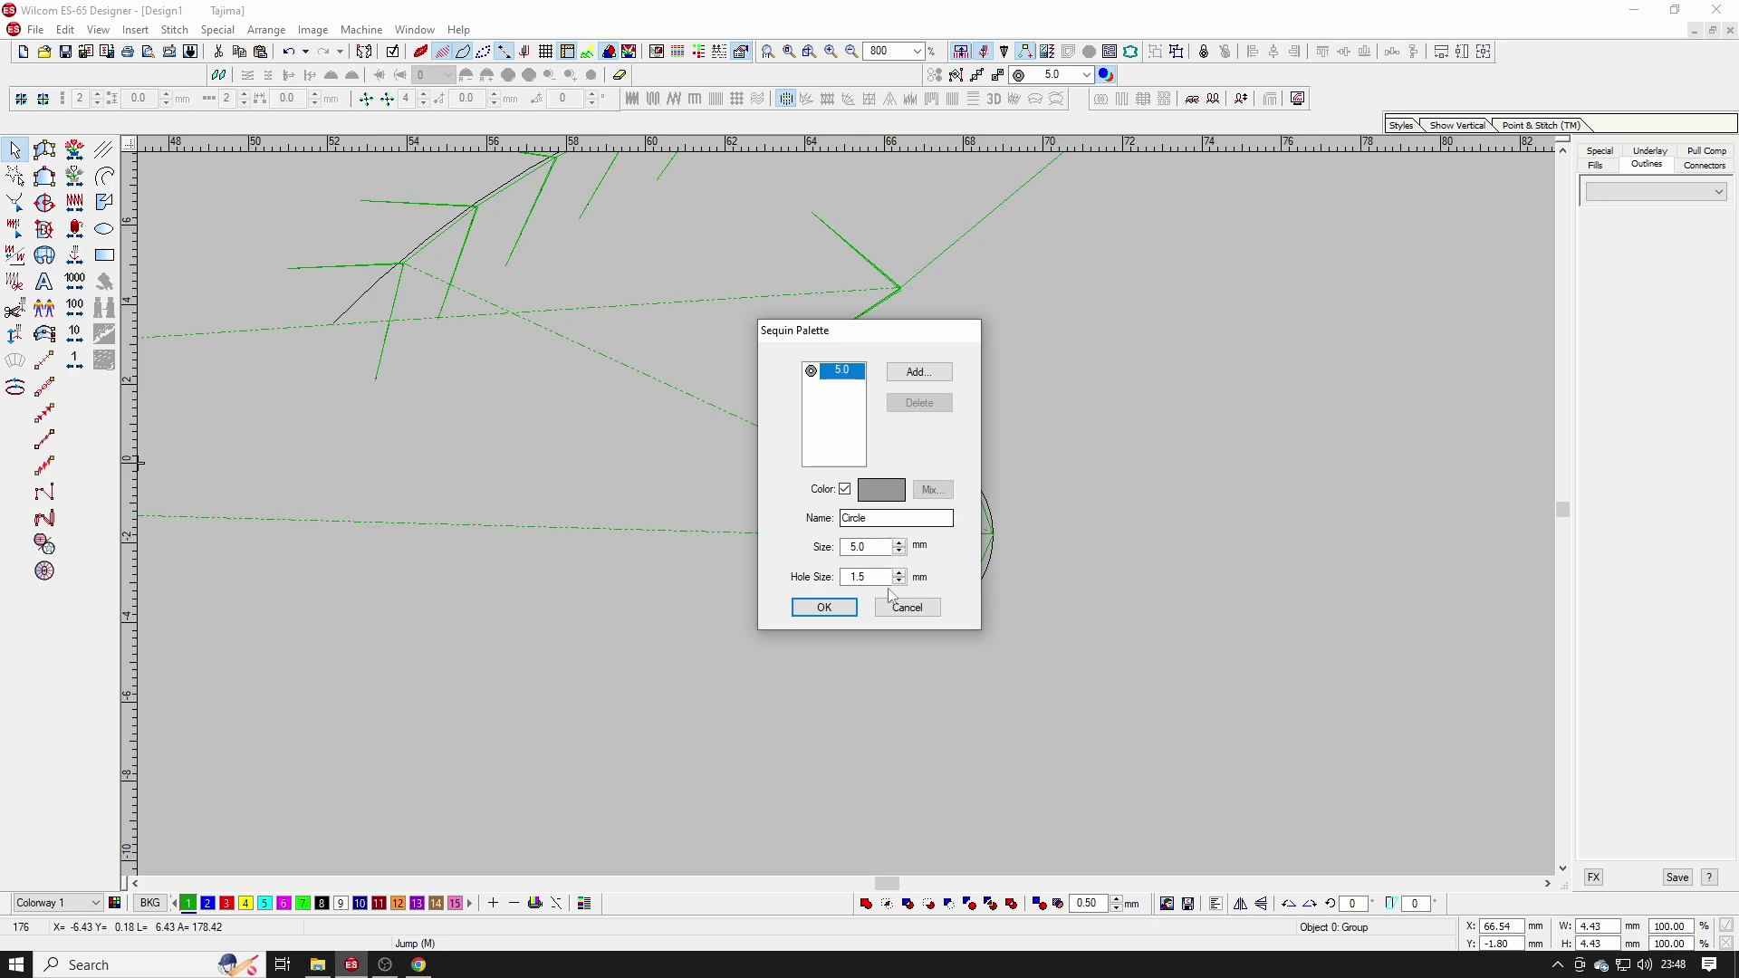
key(Tab)
key(Return)
Step: Drop a 3.0 mm sequin on the stitch at the midpoint of the line crossing the circle
key(z)
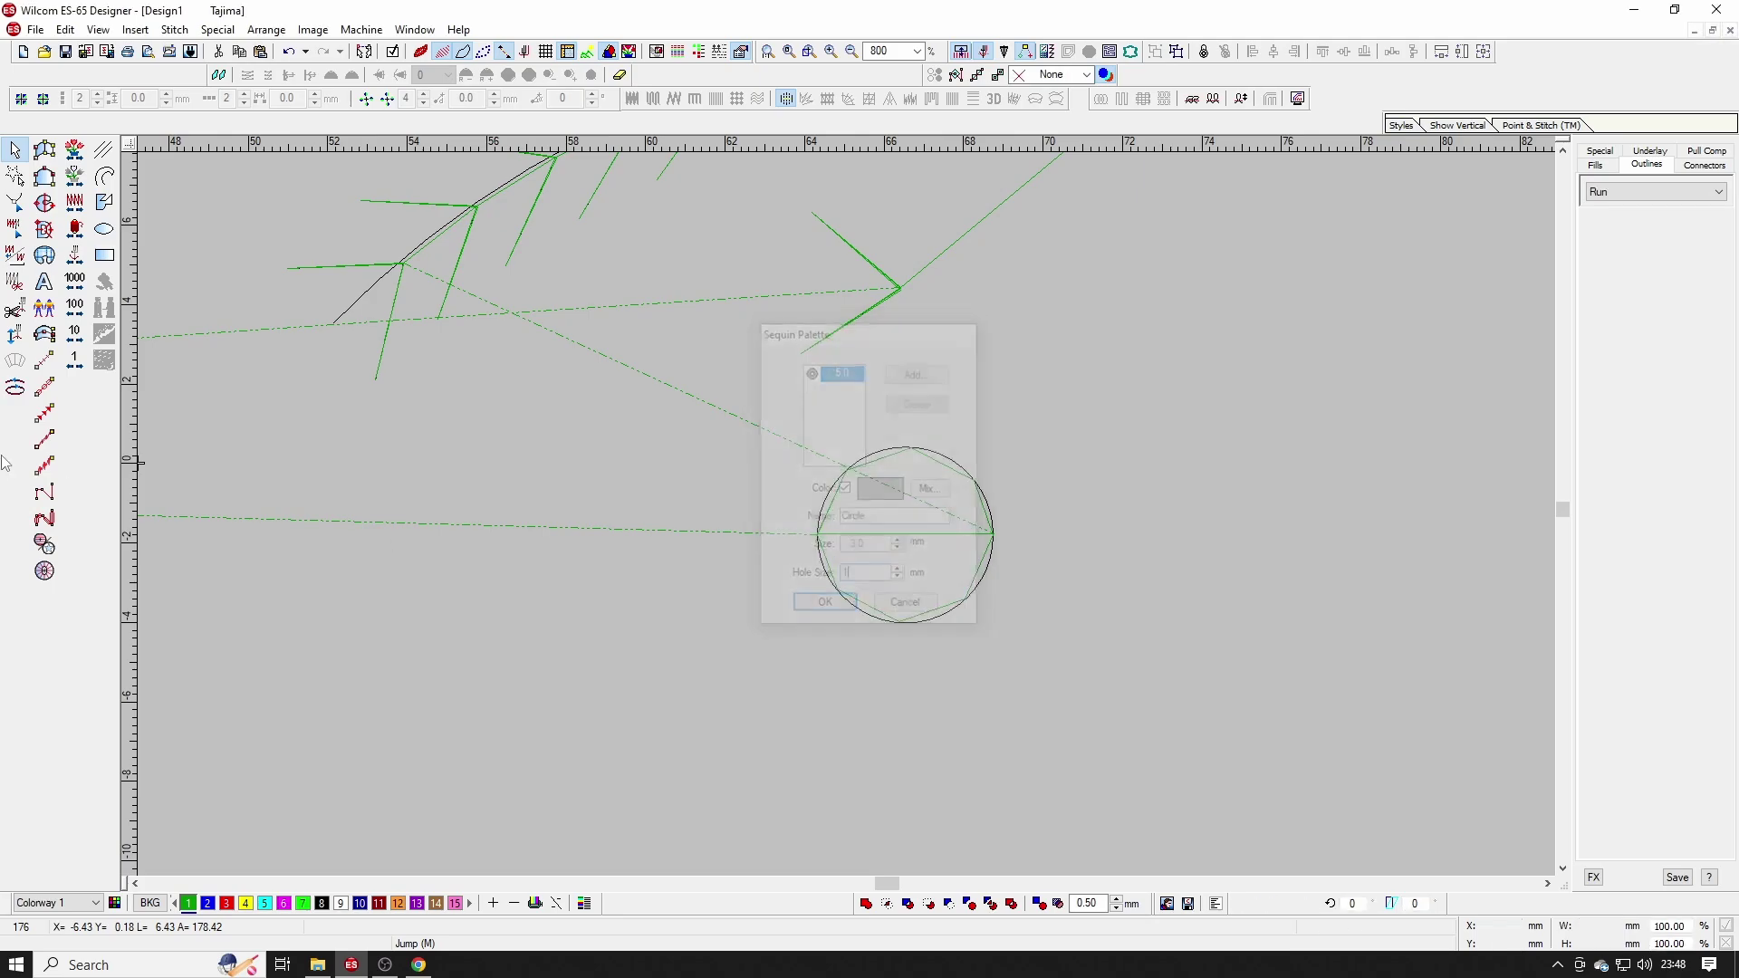
click(997, 387)
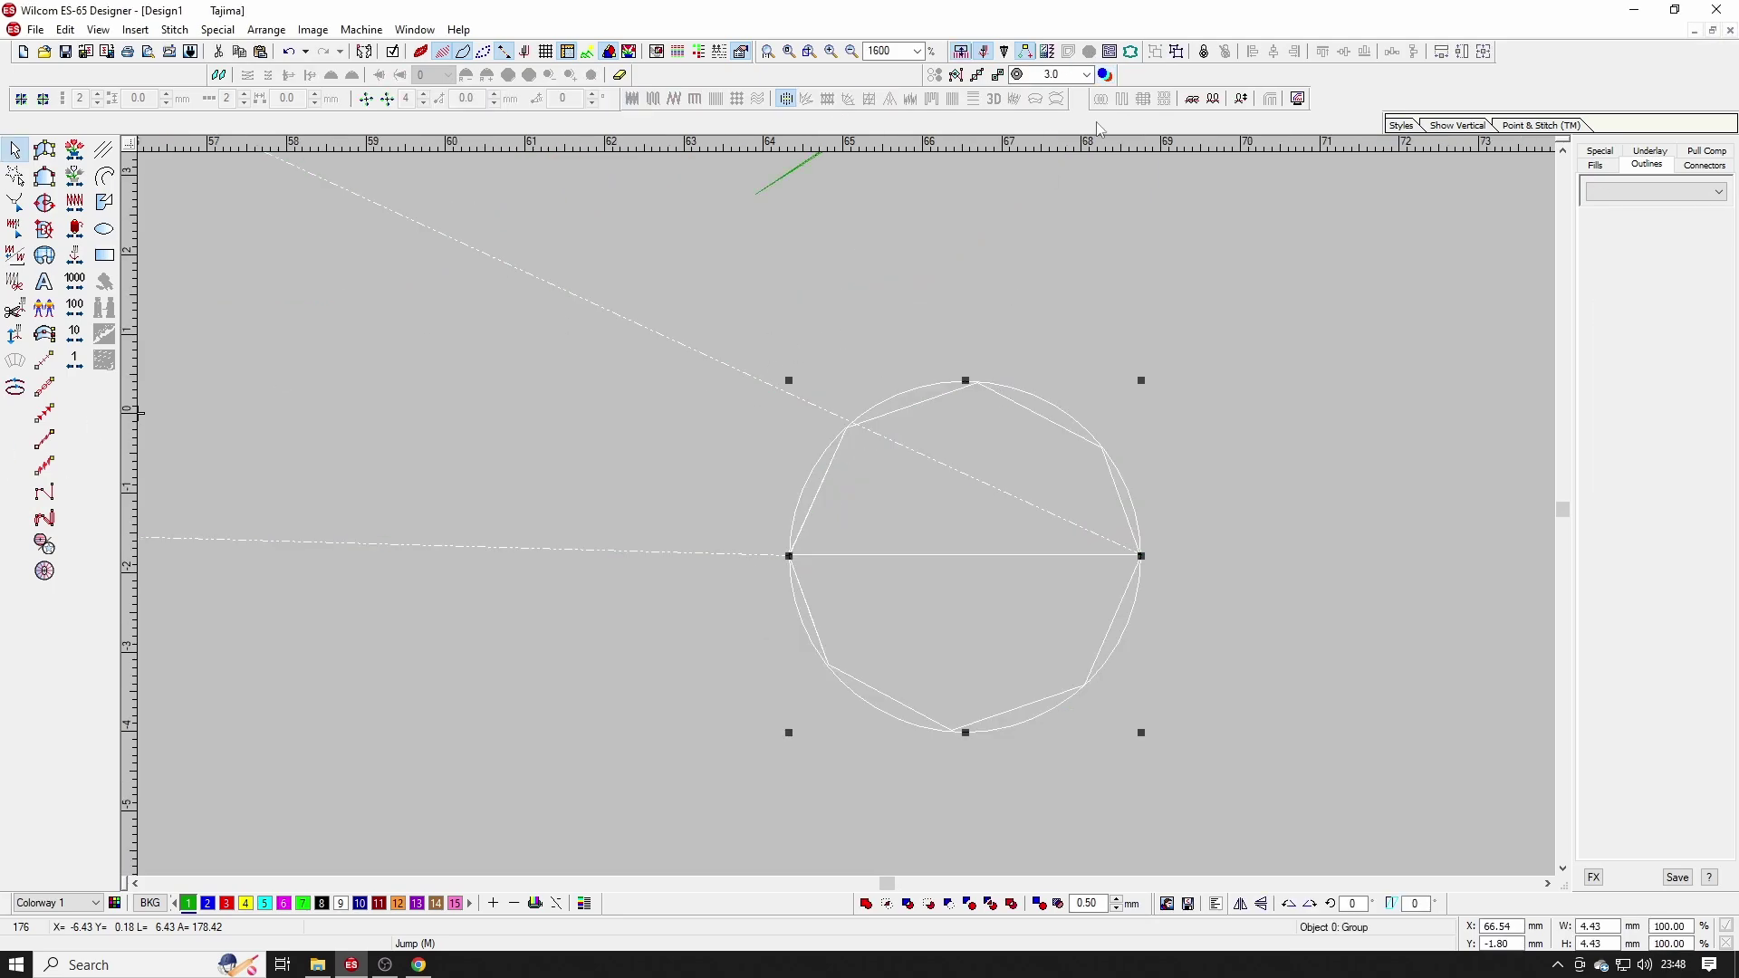
click(1008, 545)
key(shift+Tab)
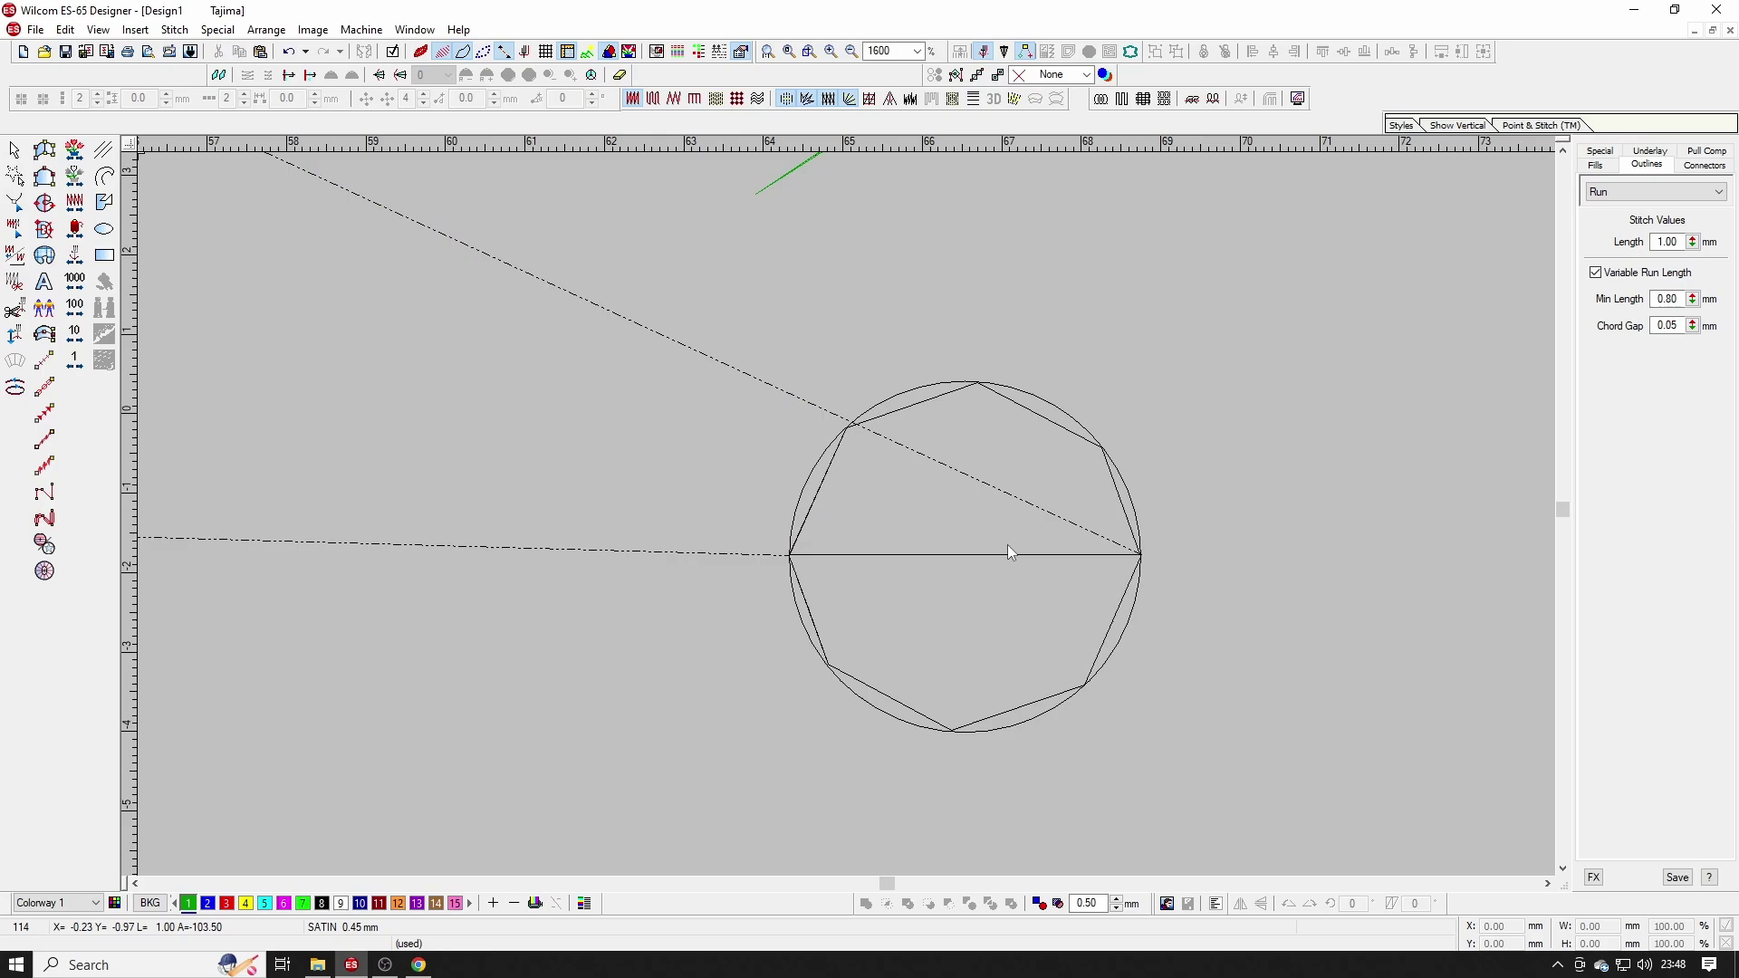
key(Left)
key(s)
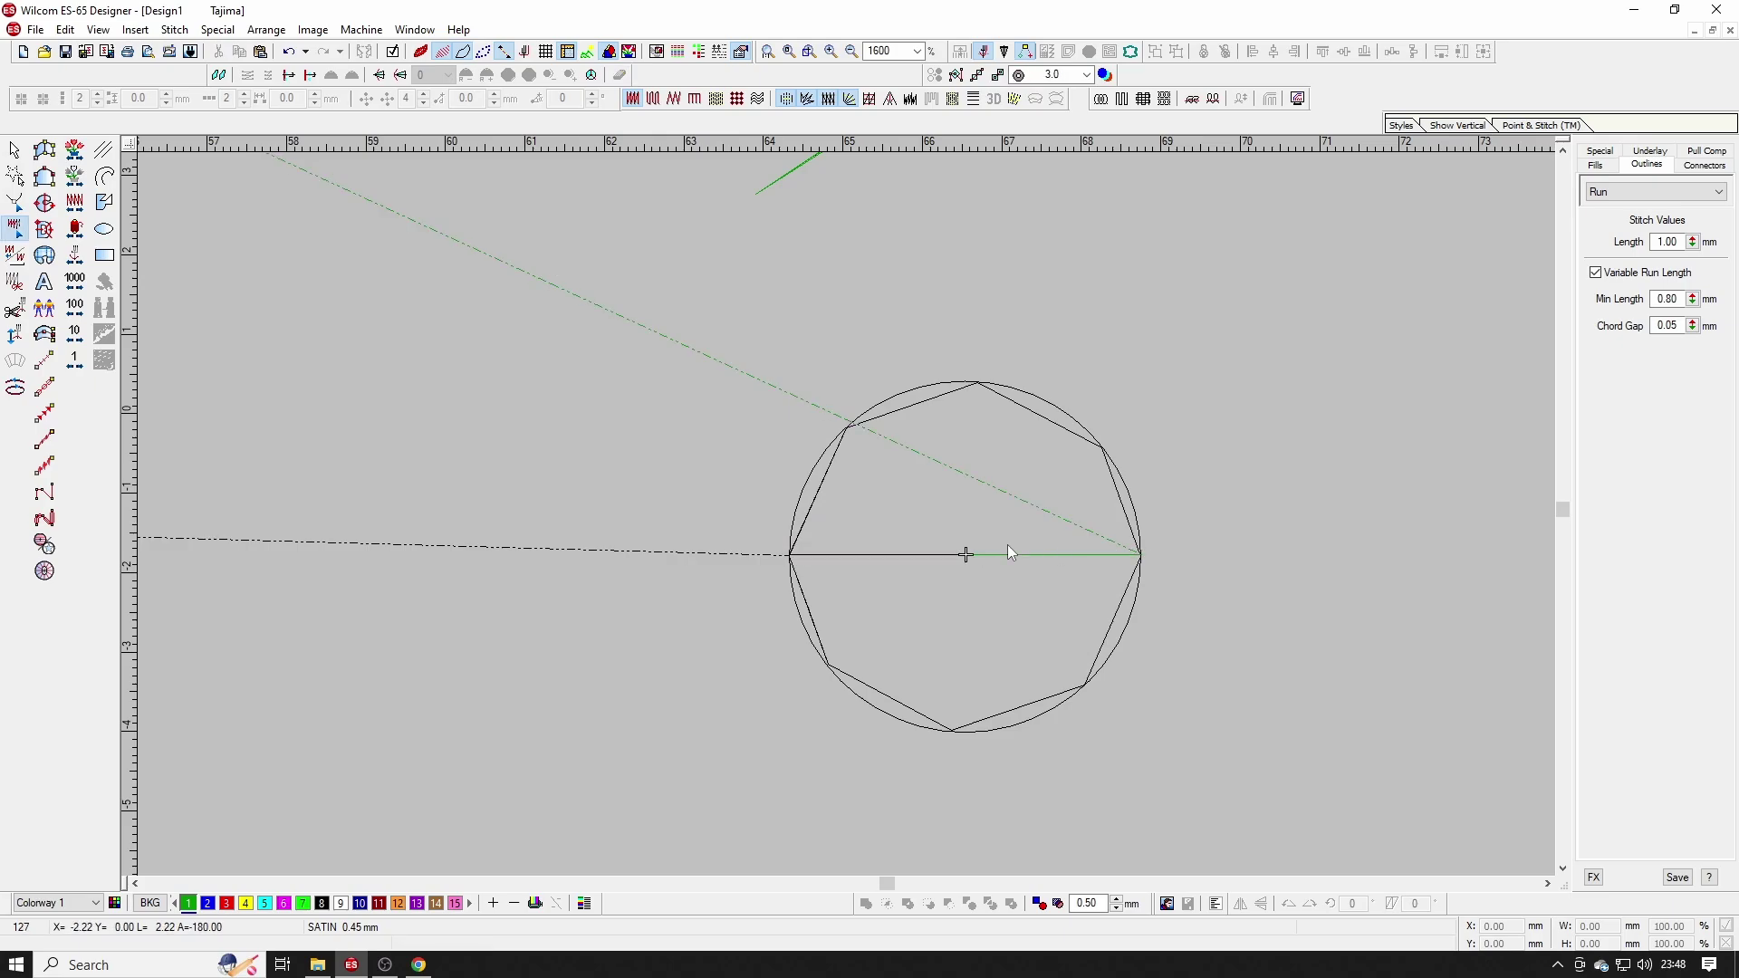
key(shift+m)
key(t)
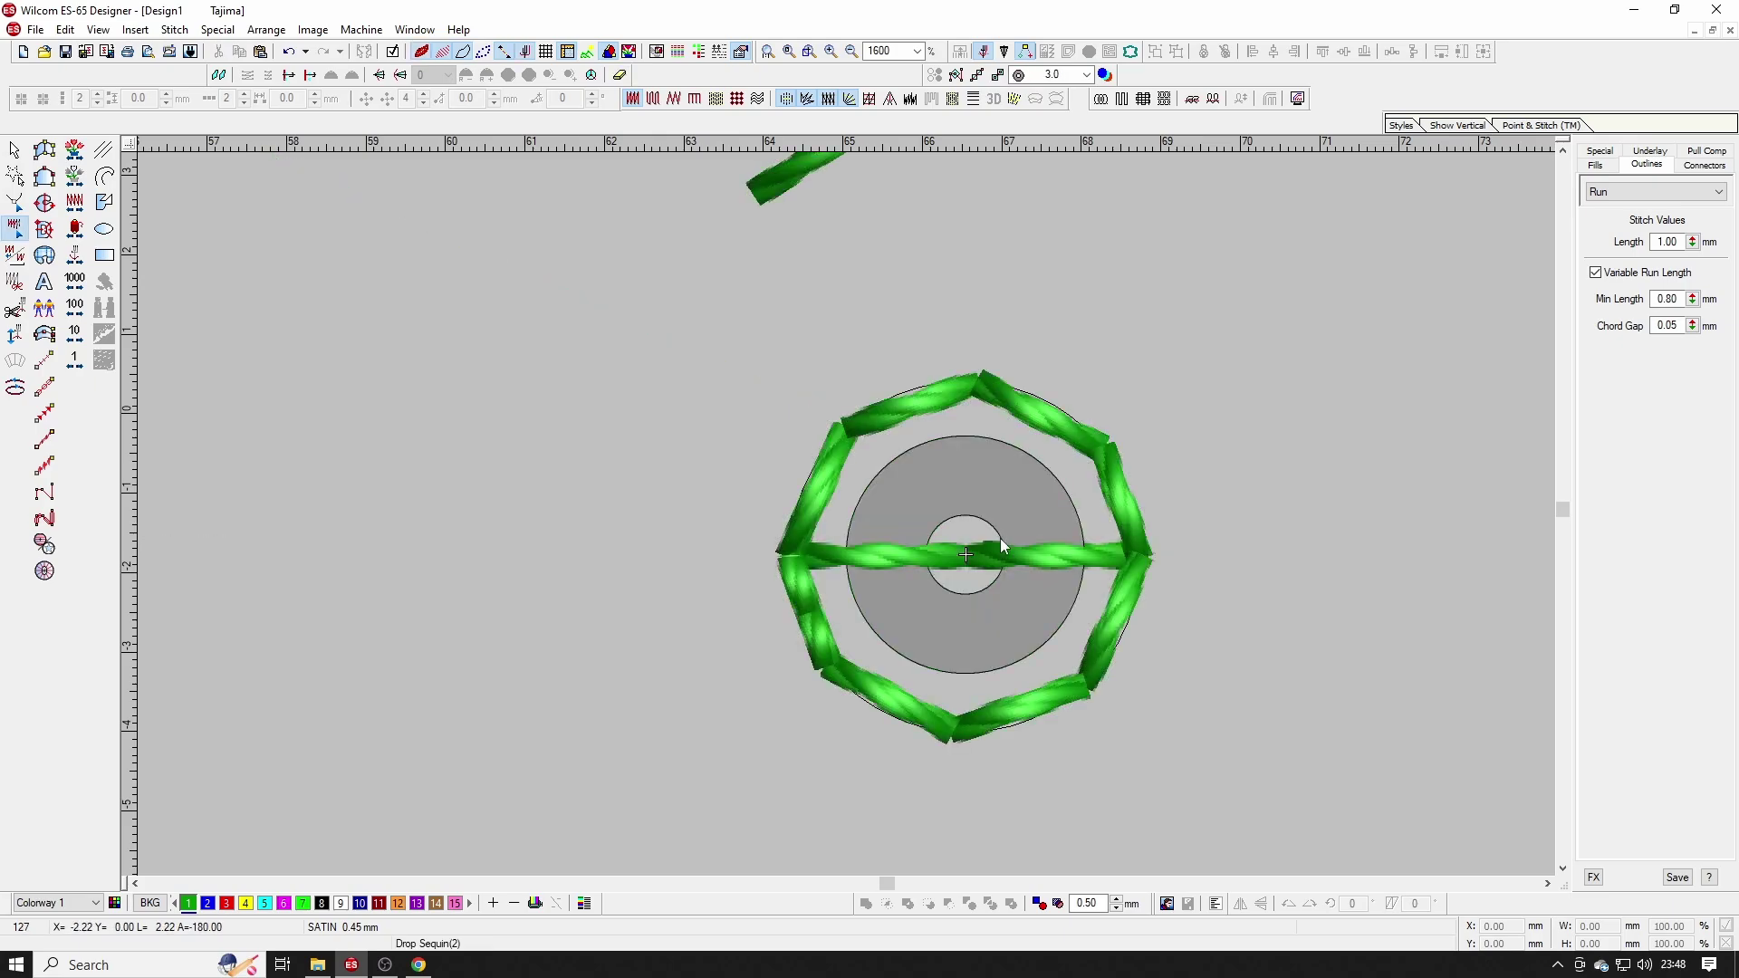
key(Escape)
key(shift+z)
key(End)
key(shift+z)
key(z)
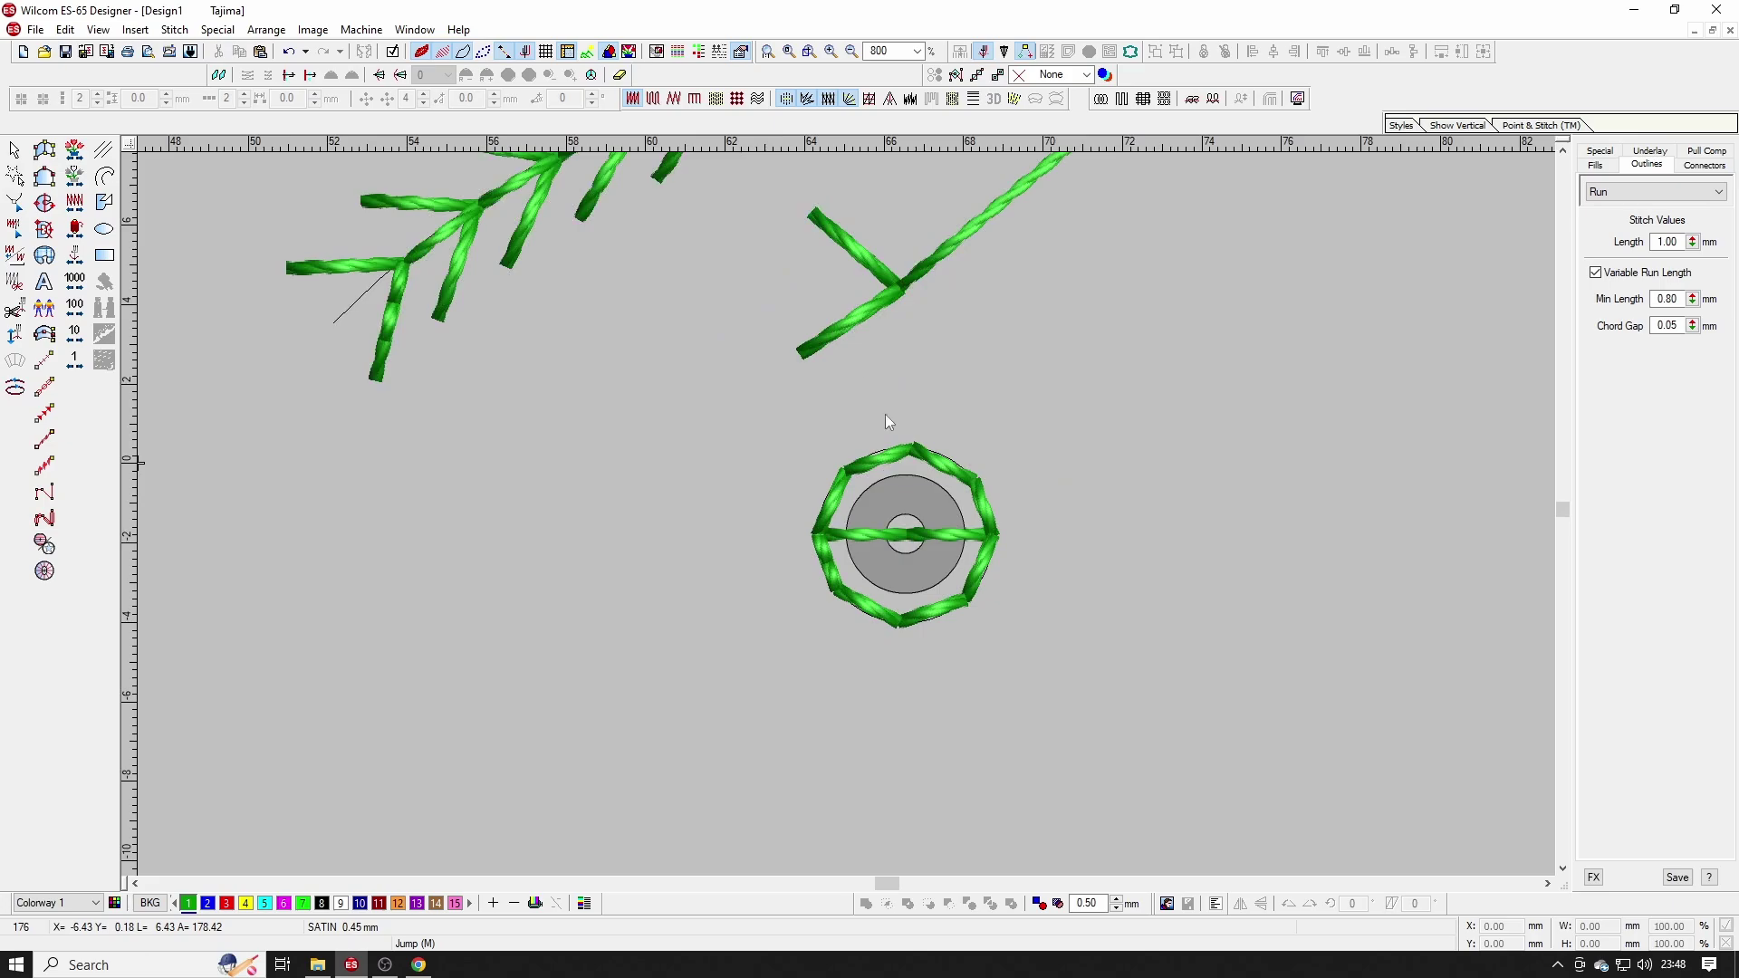
Step: Make a new motif named test2 in set m from the circle, crossing line and sequin
key(o)
drag(721, 381, 1180, 819)
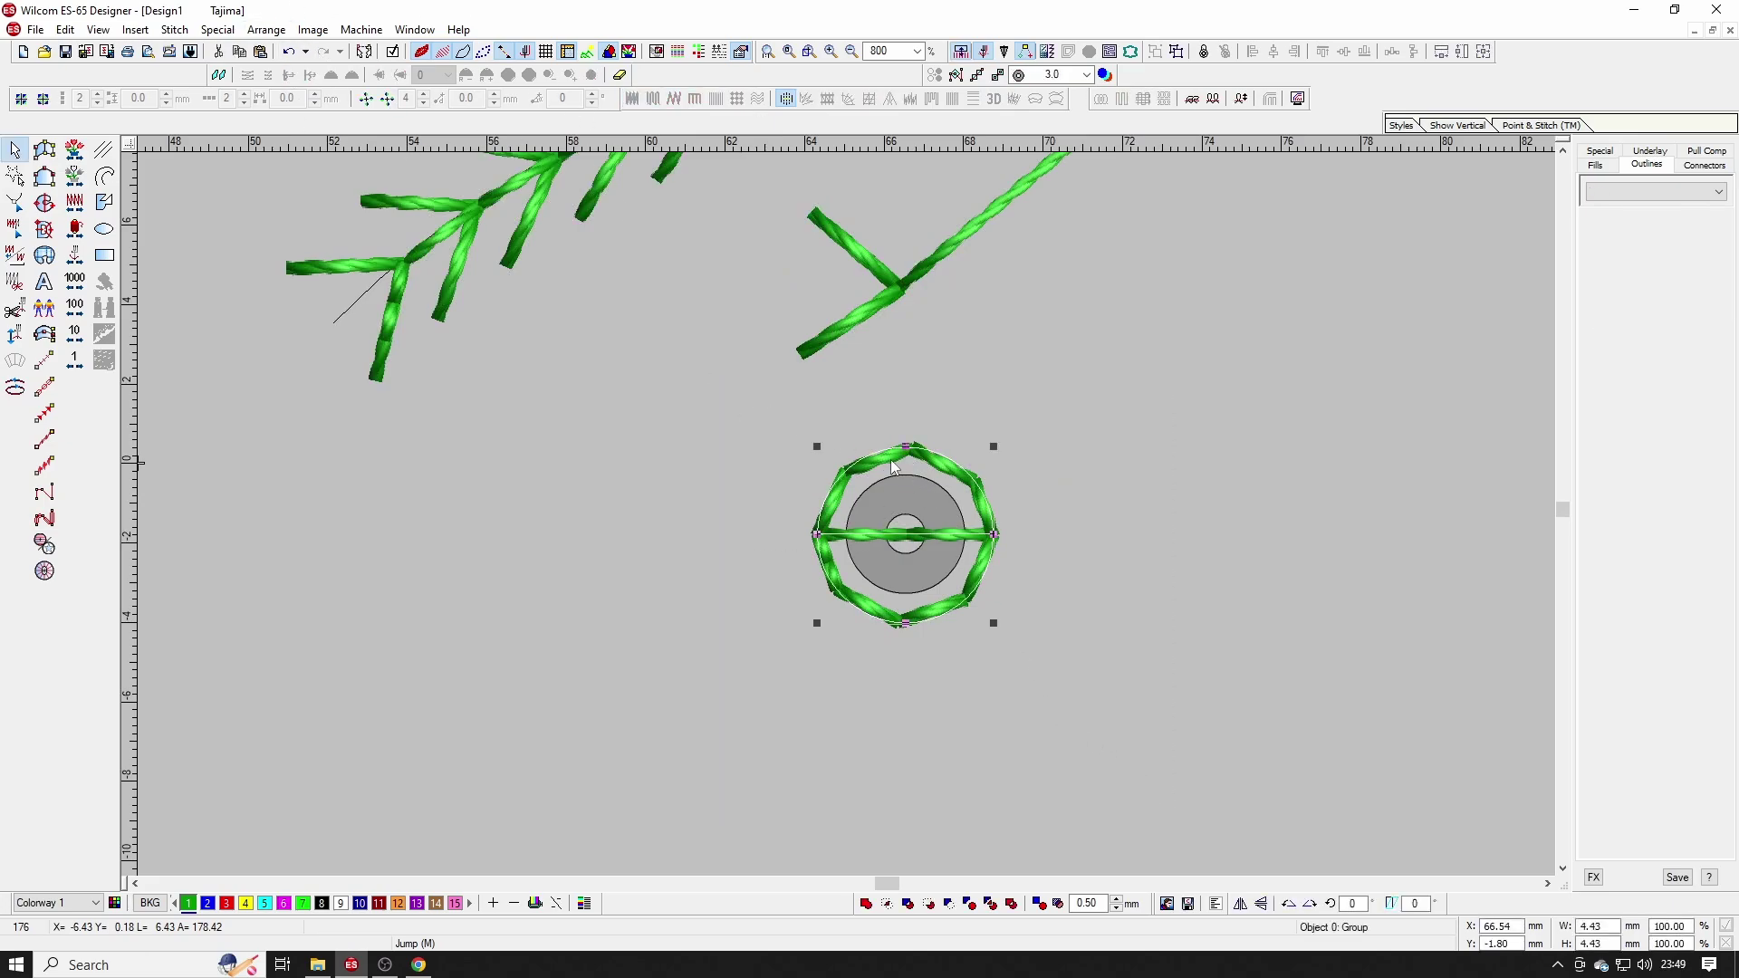
click(217, 29)
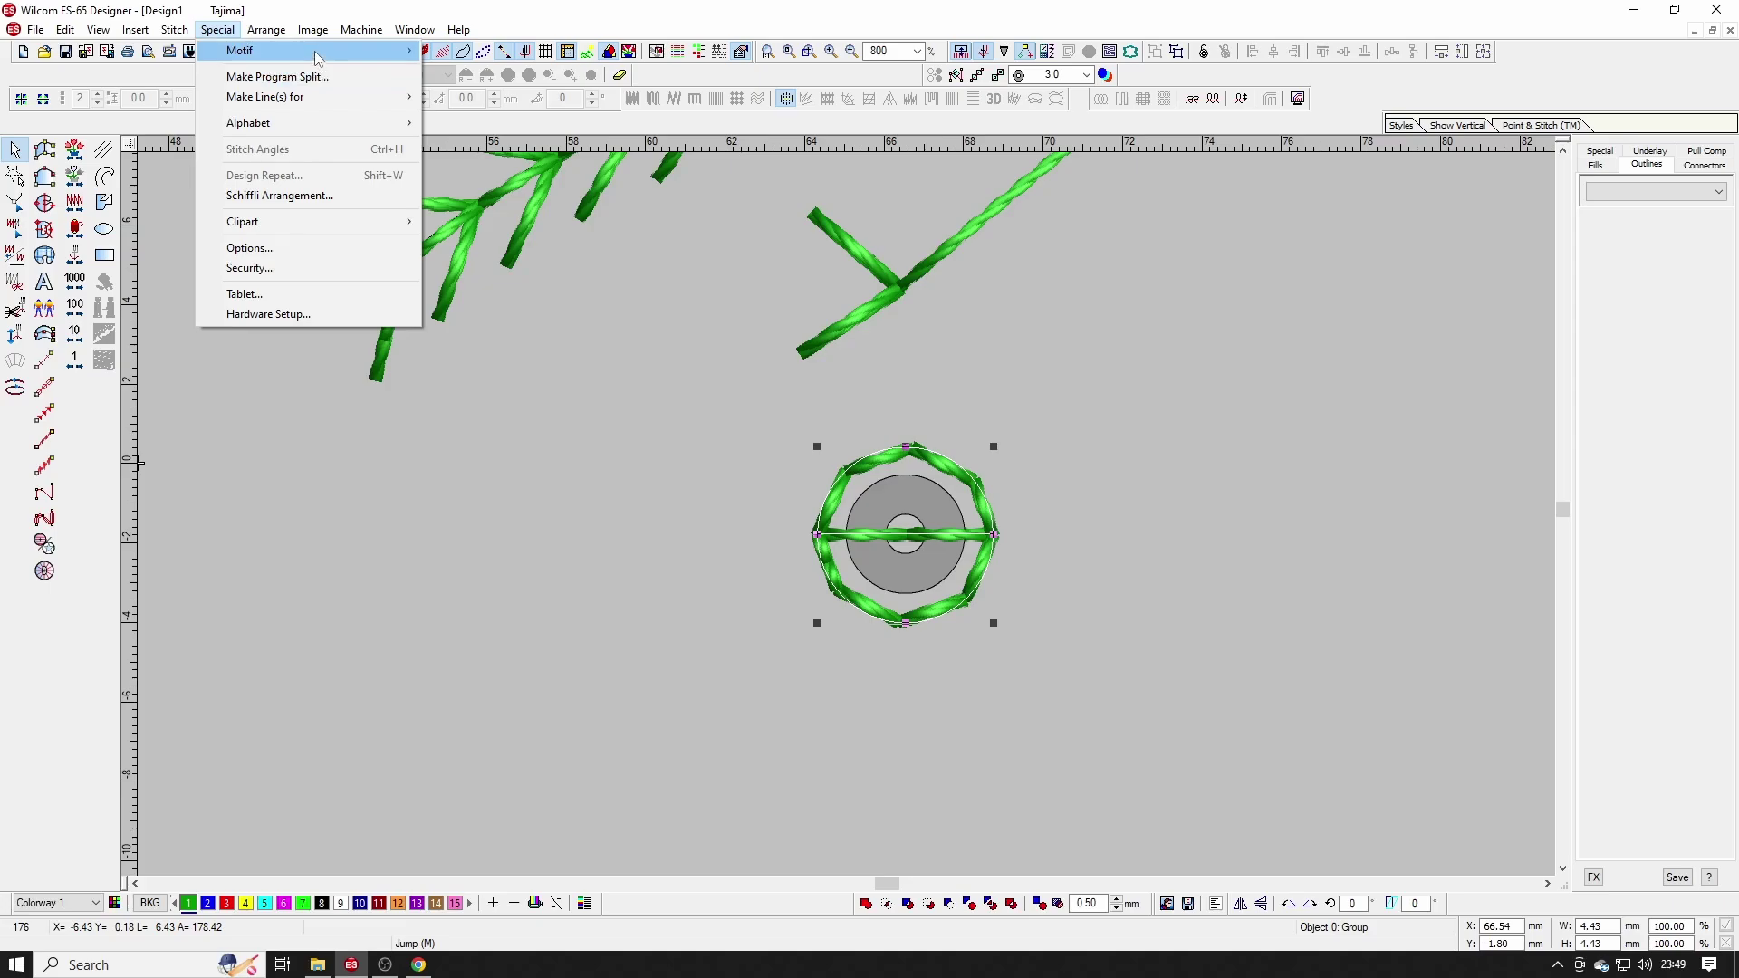
mouse_move(319, 58)
click(457, 51)
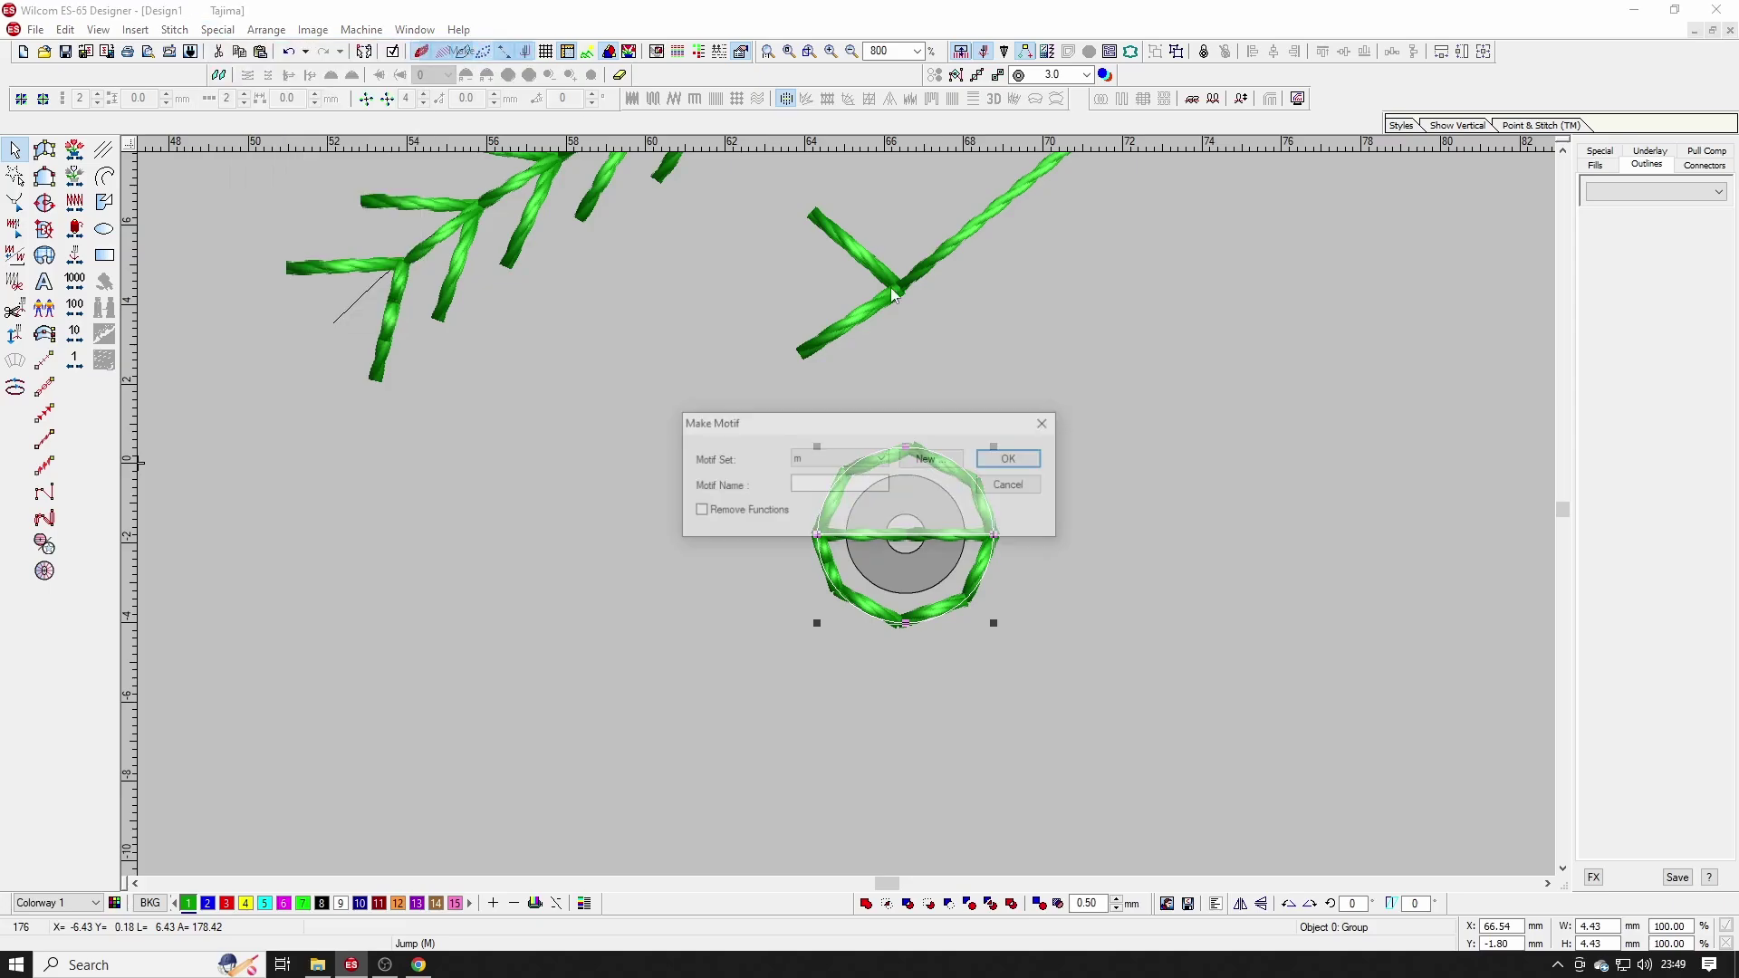
click(845, 484)
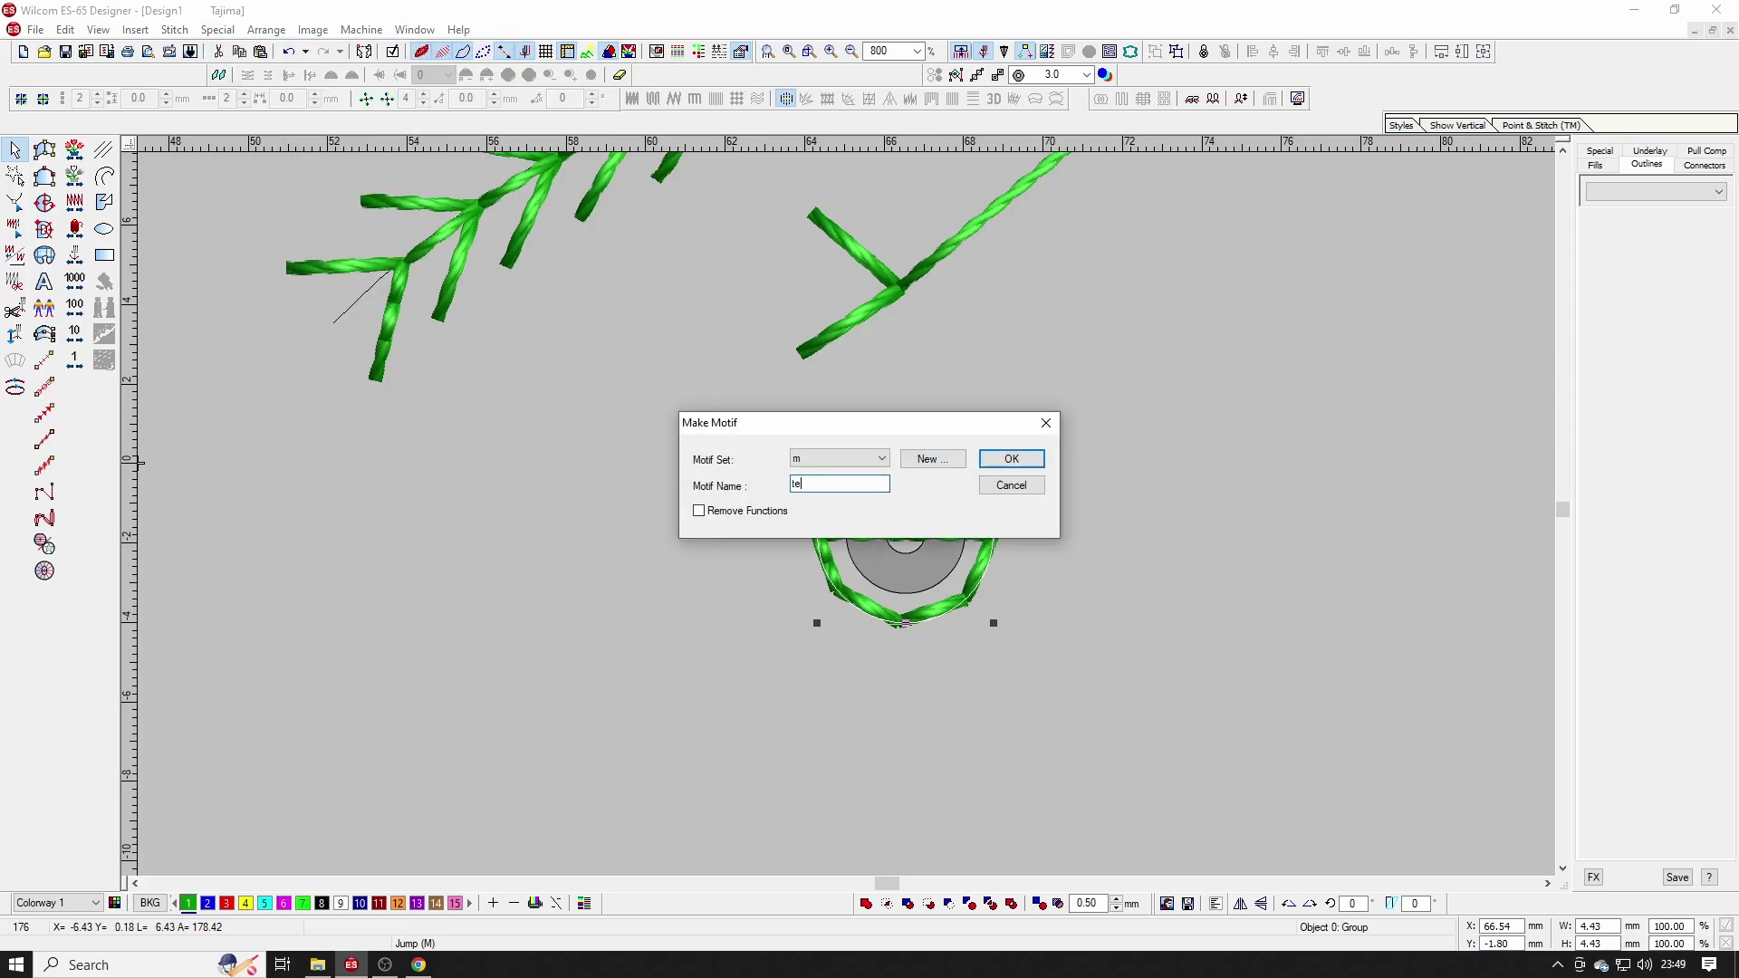
click(1011, 459)
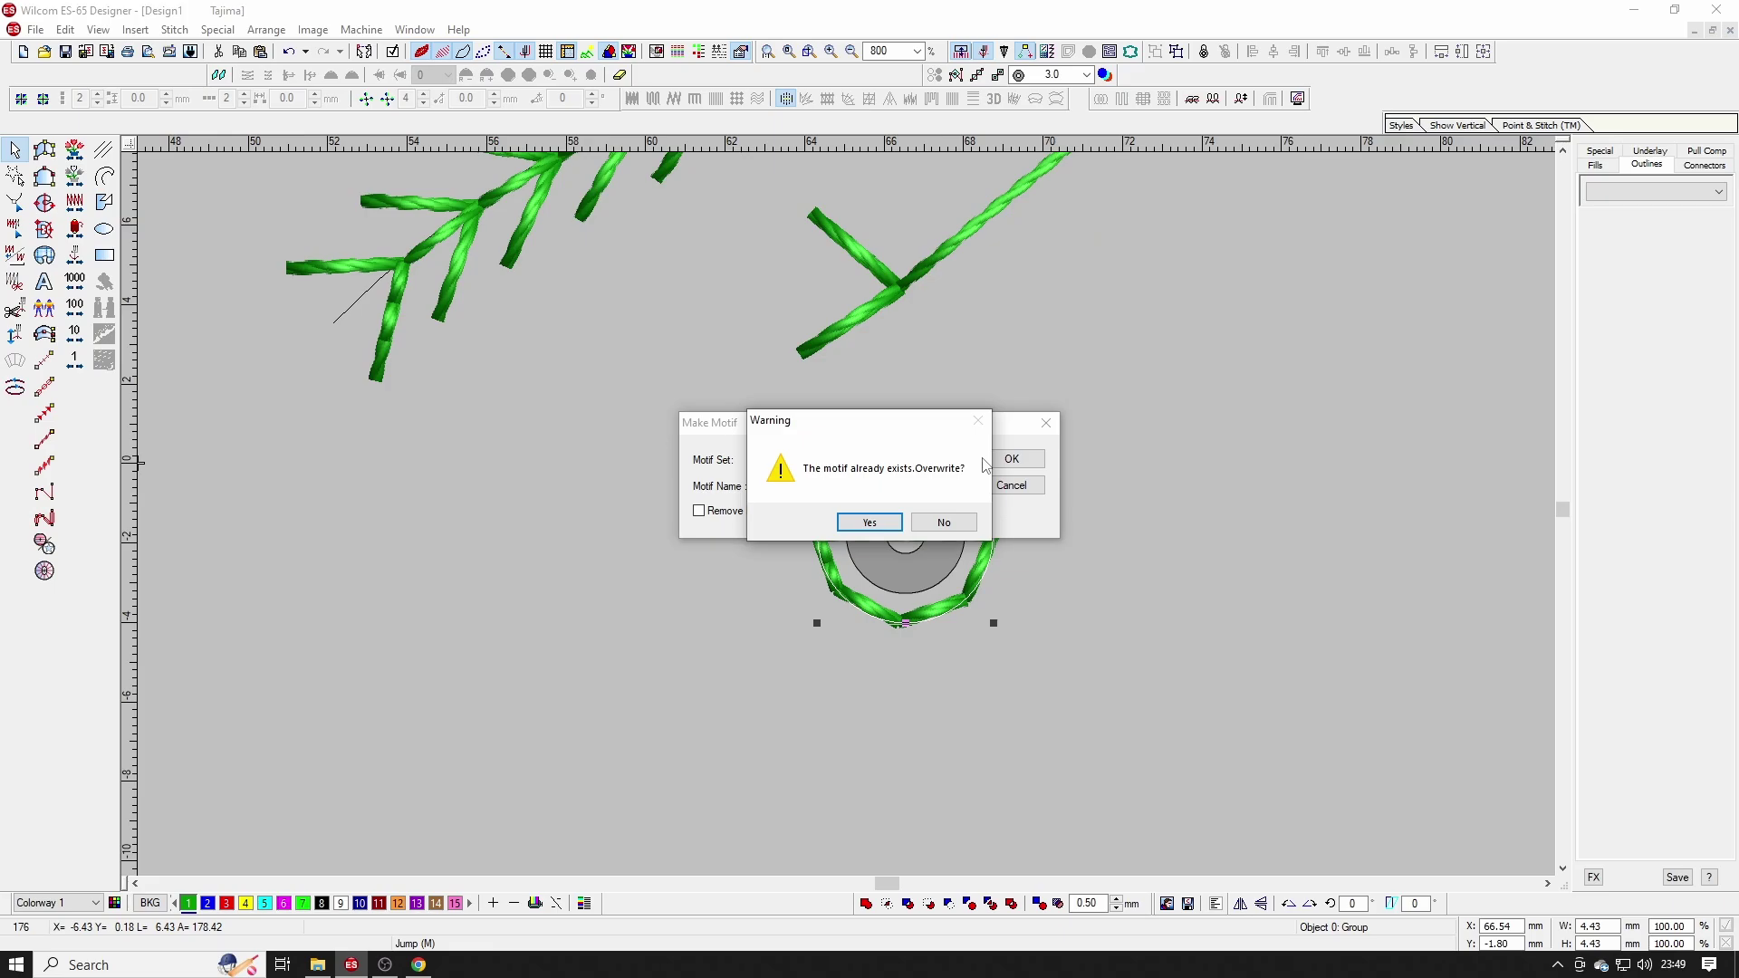
click(944, 523)
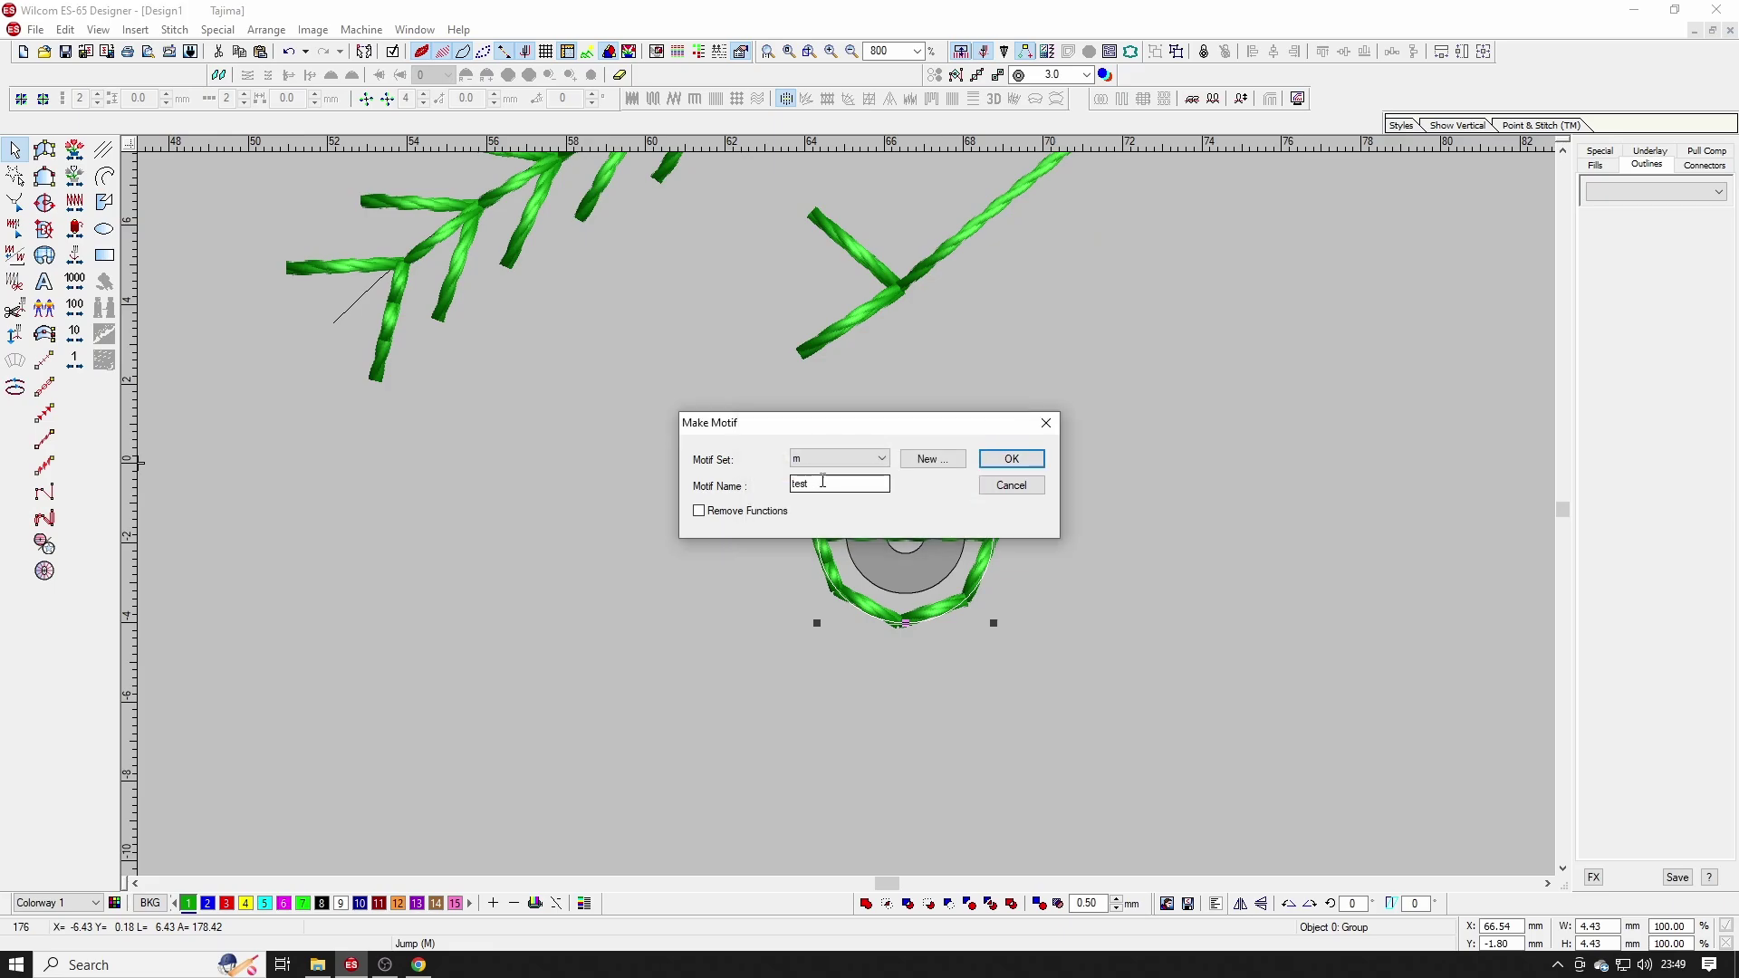
click(822, 481)
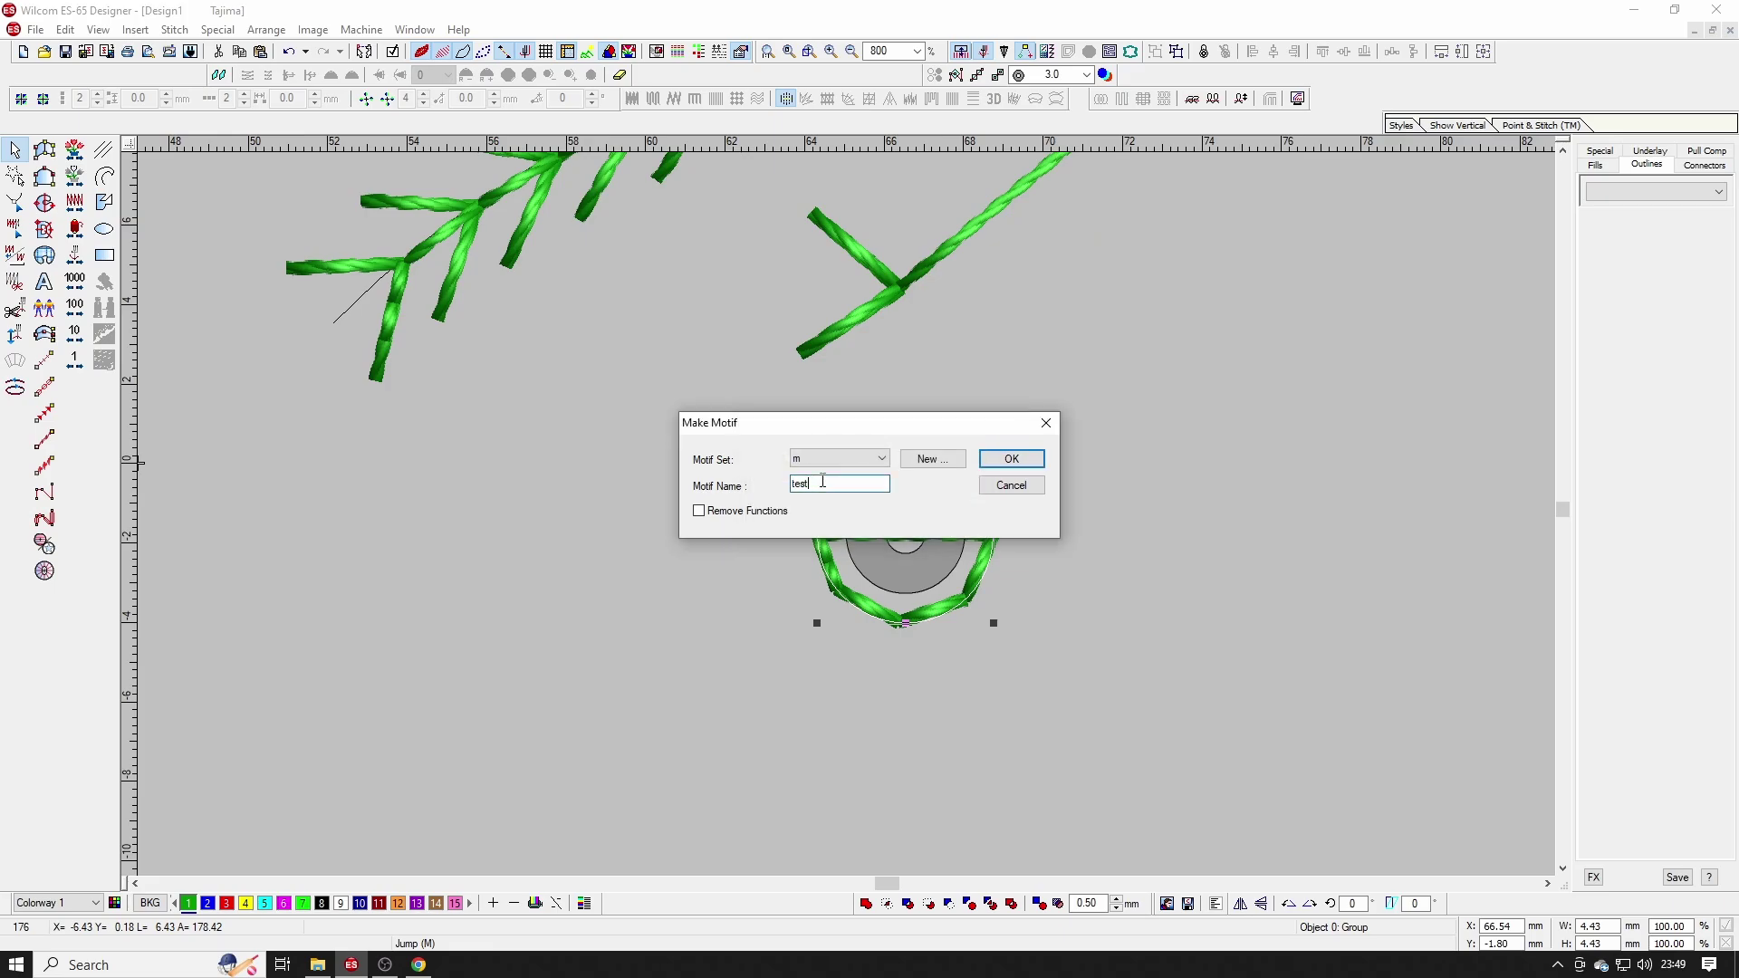
click(1011, 459)
Step: Place the motif's first reference point at the crossing line's right end and the second at its left end, about 4.5 mm apart
scroll(1076, 498, up, 2)
scroll(1481, 342, up, 1)
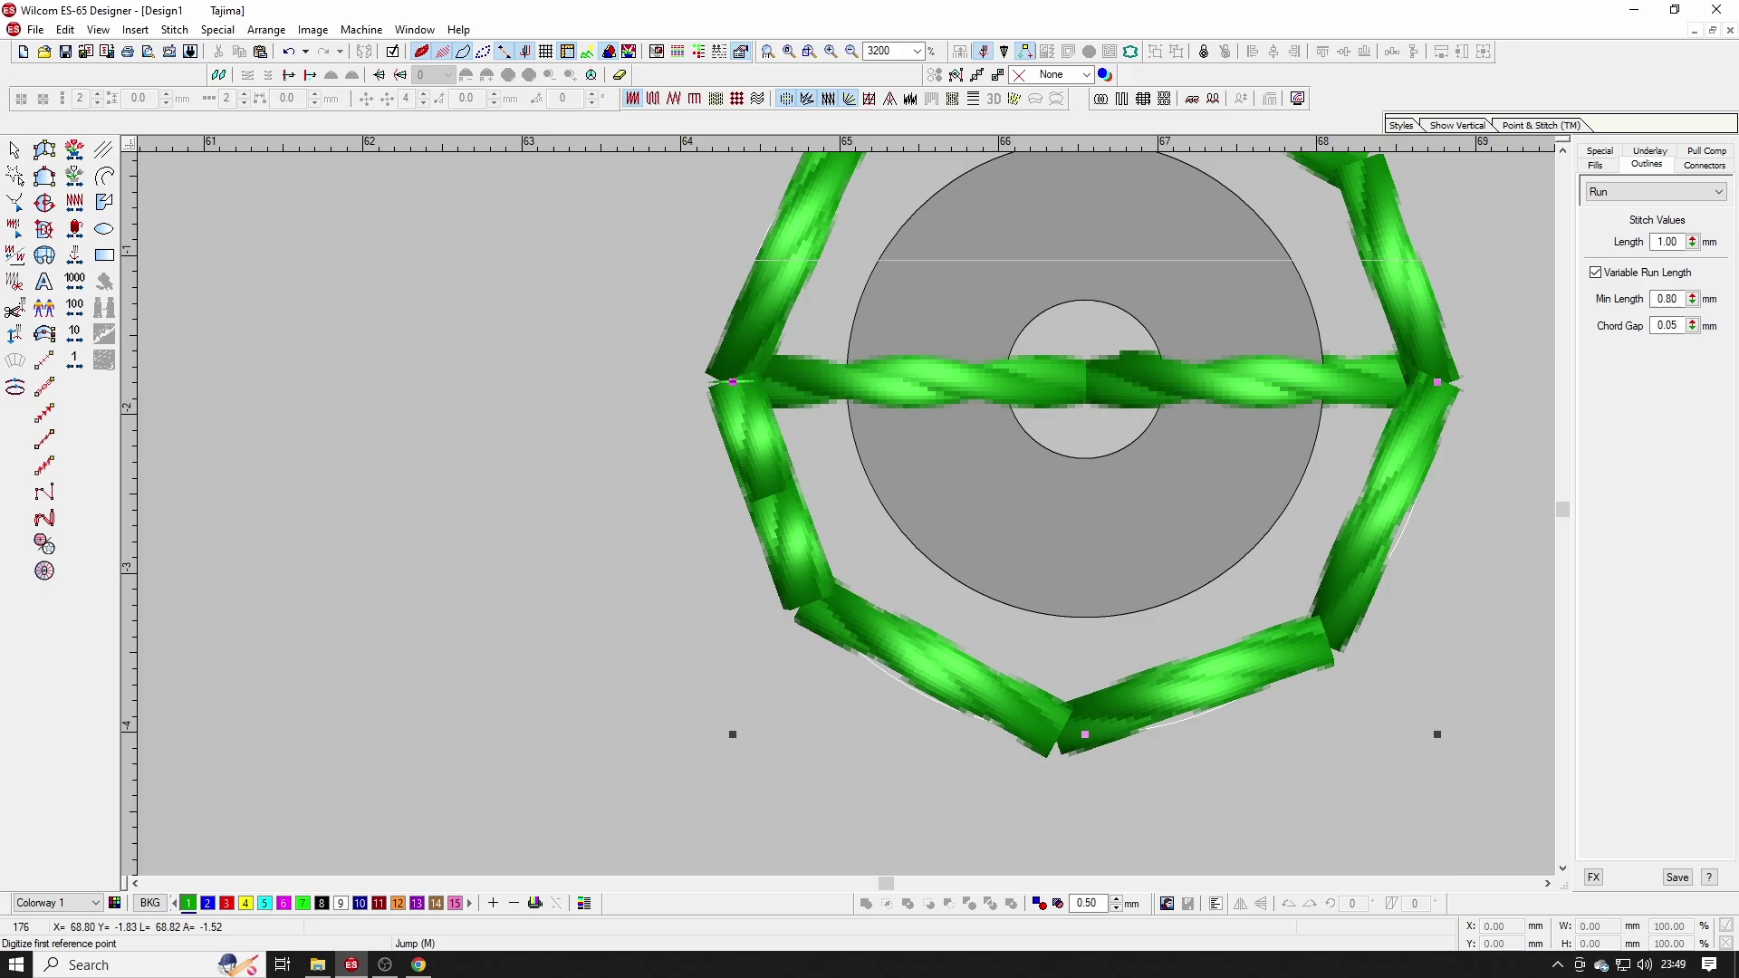
click(1438, 381)
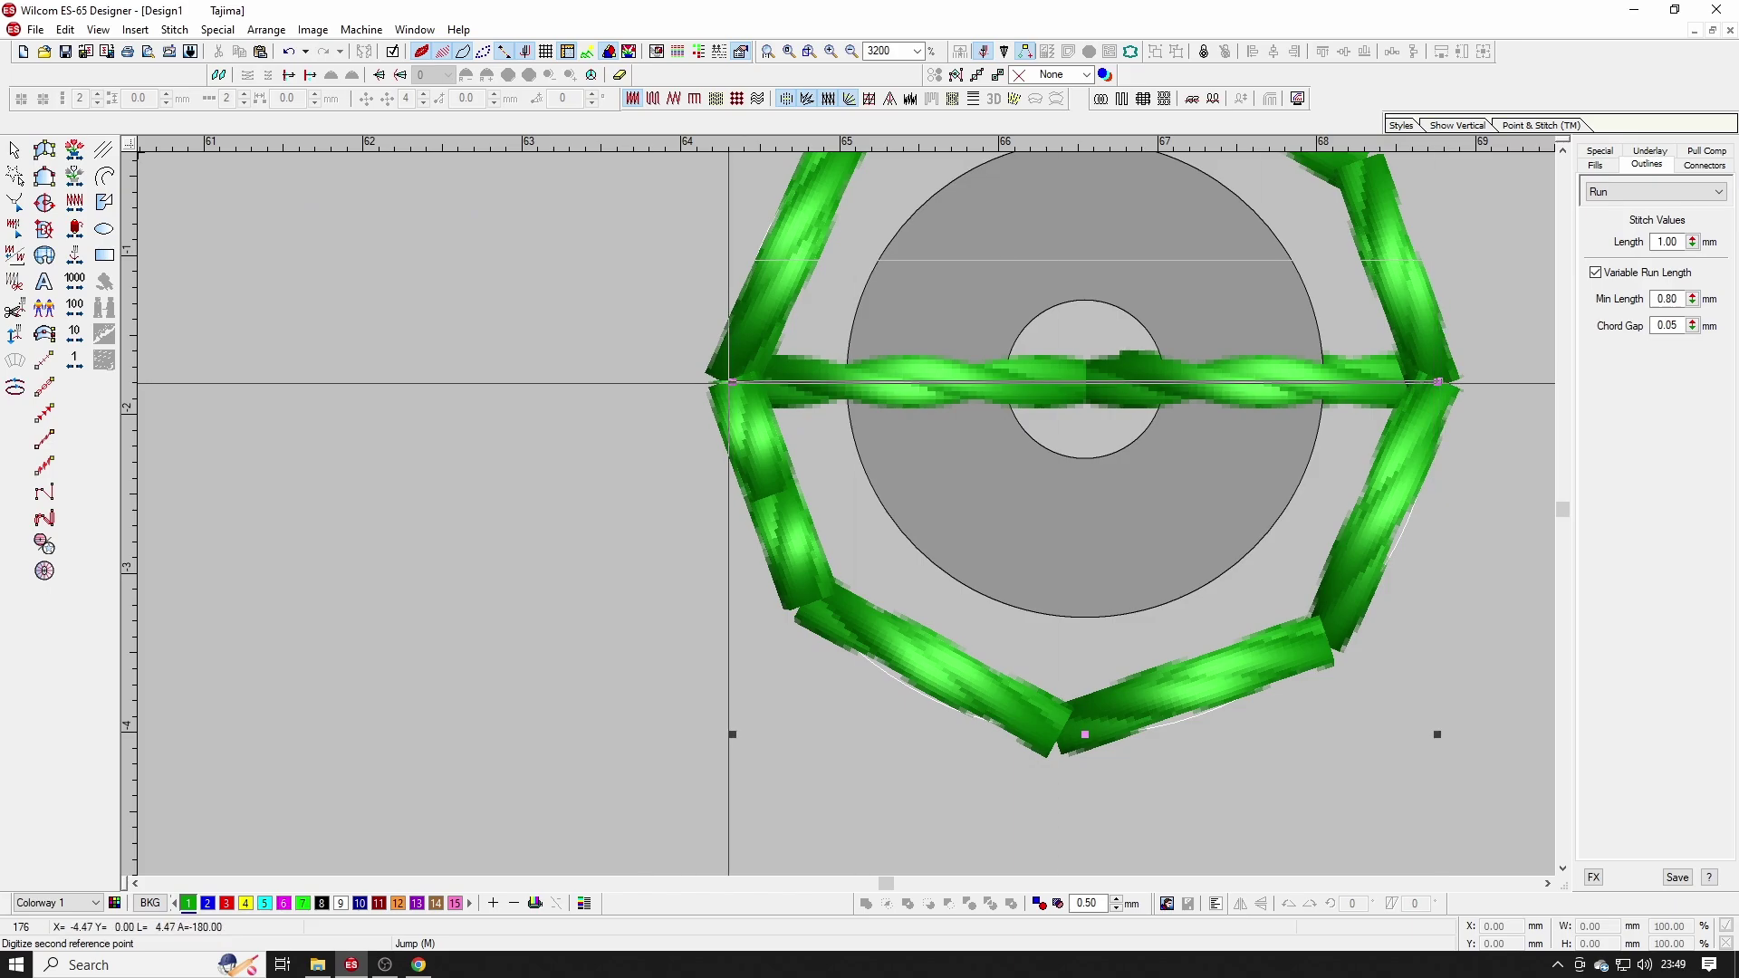
click(727, 384)
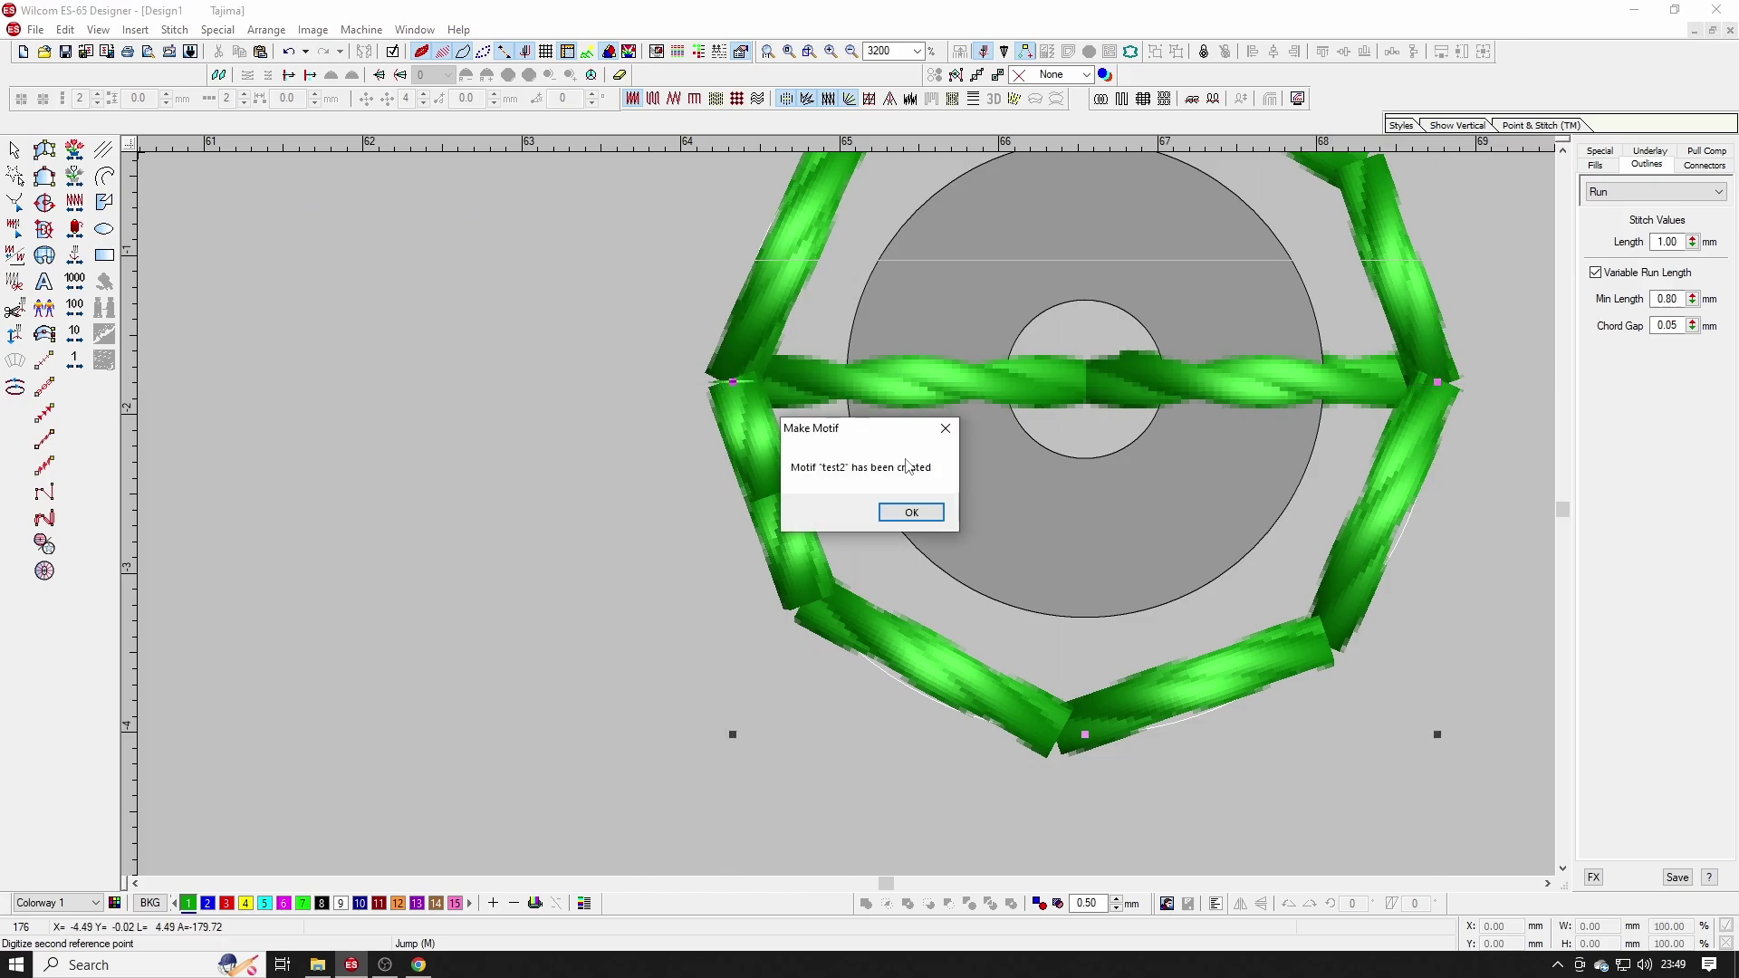
key(Return)
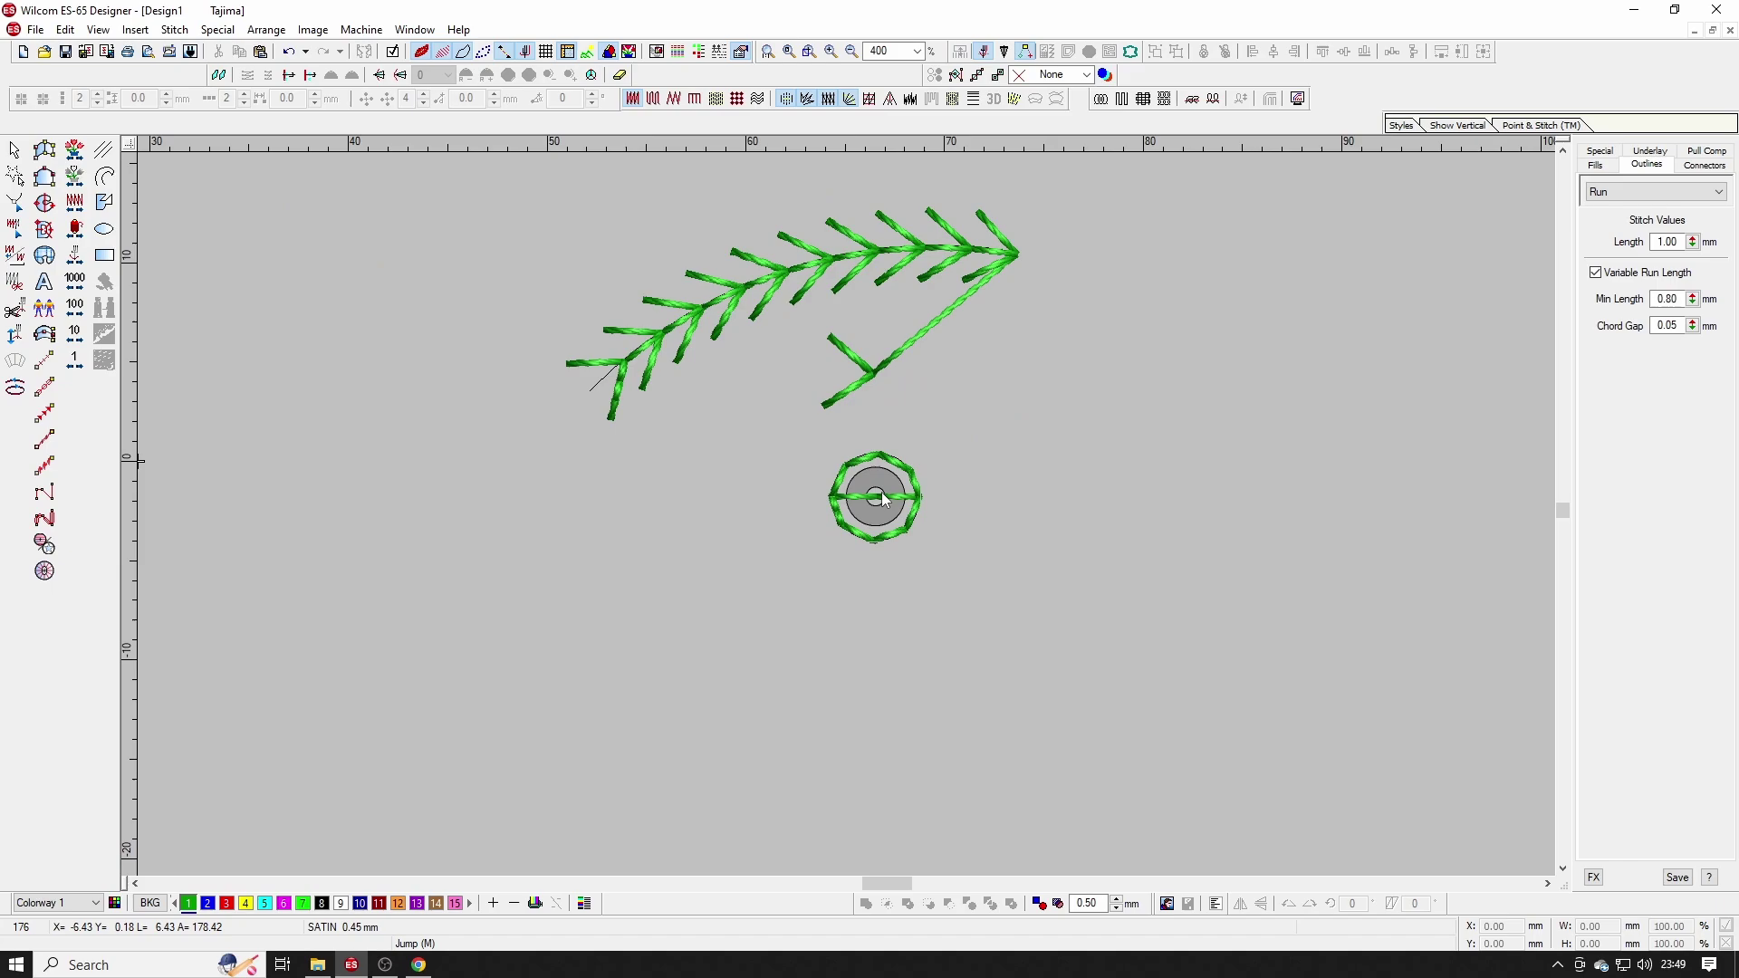
Step: Draw a Motif Run with the test2 motif along an S-shaped curve about 85 mm wide, from beside the sample circle to below the design origin
click(44, 416)
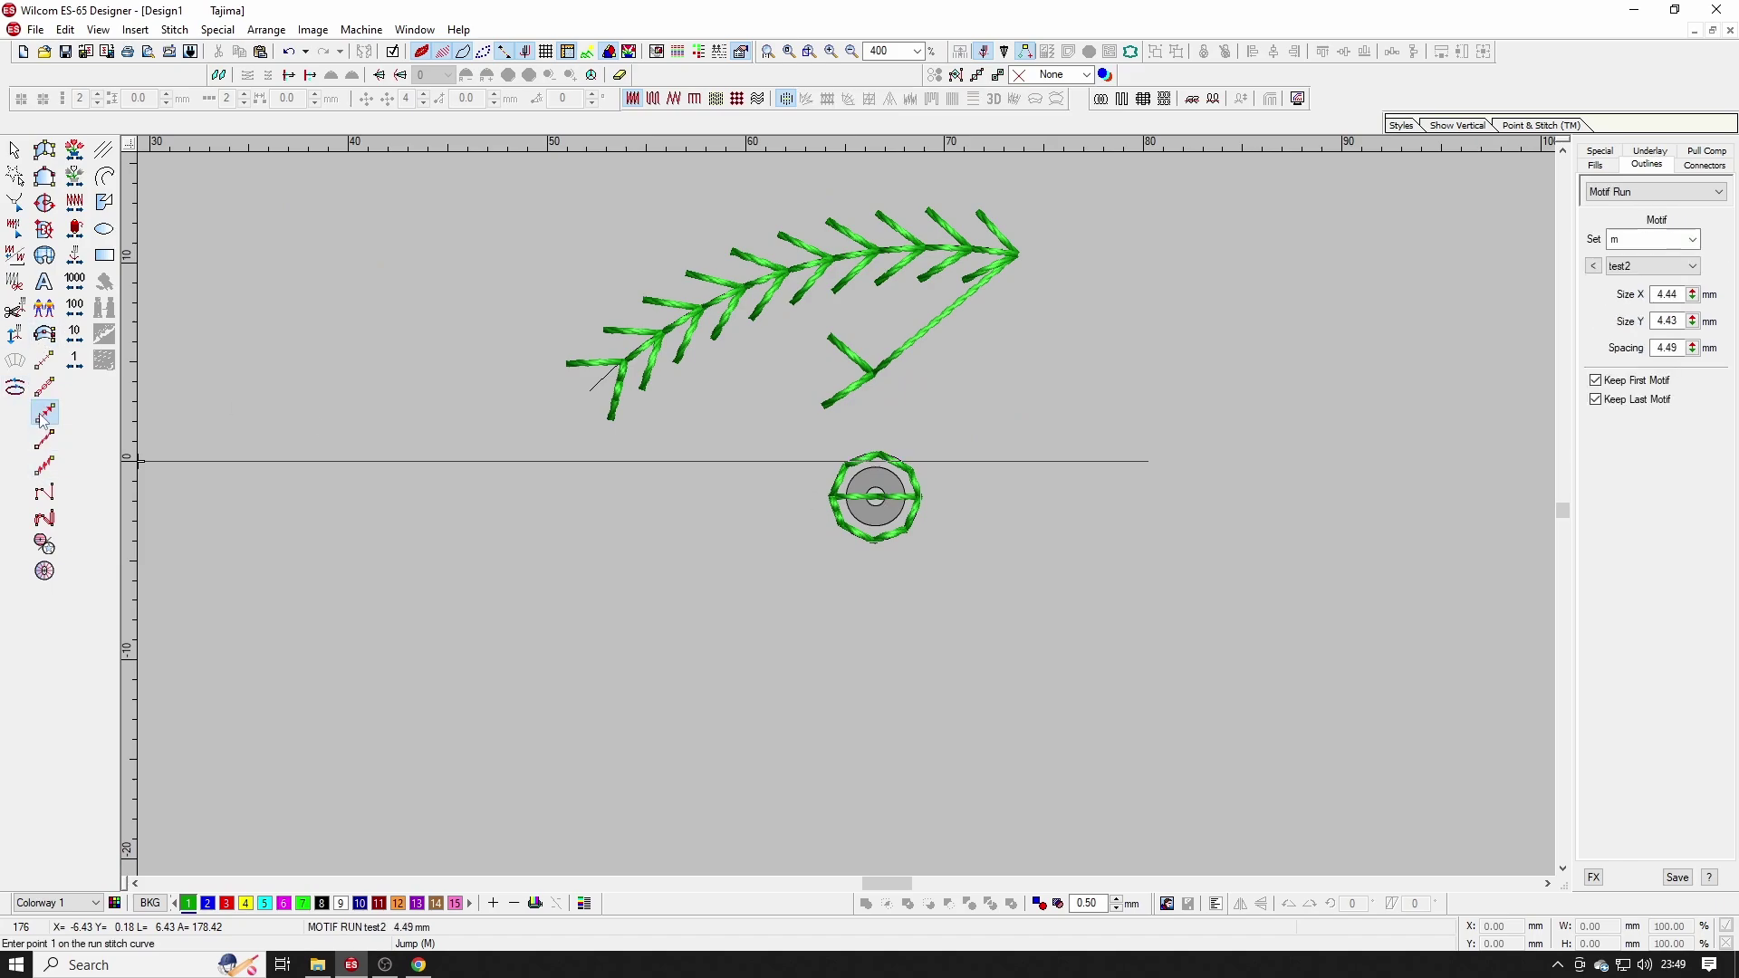
scroll(1134, 362, down, 1)
click(1221, 262)
click(1119, 536)
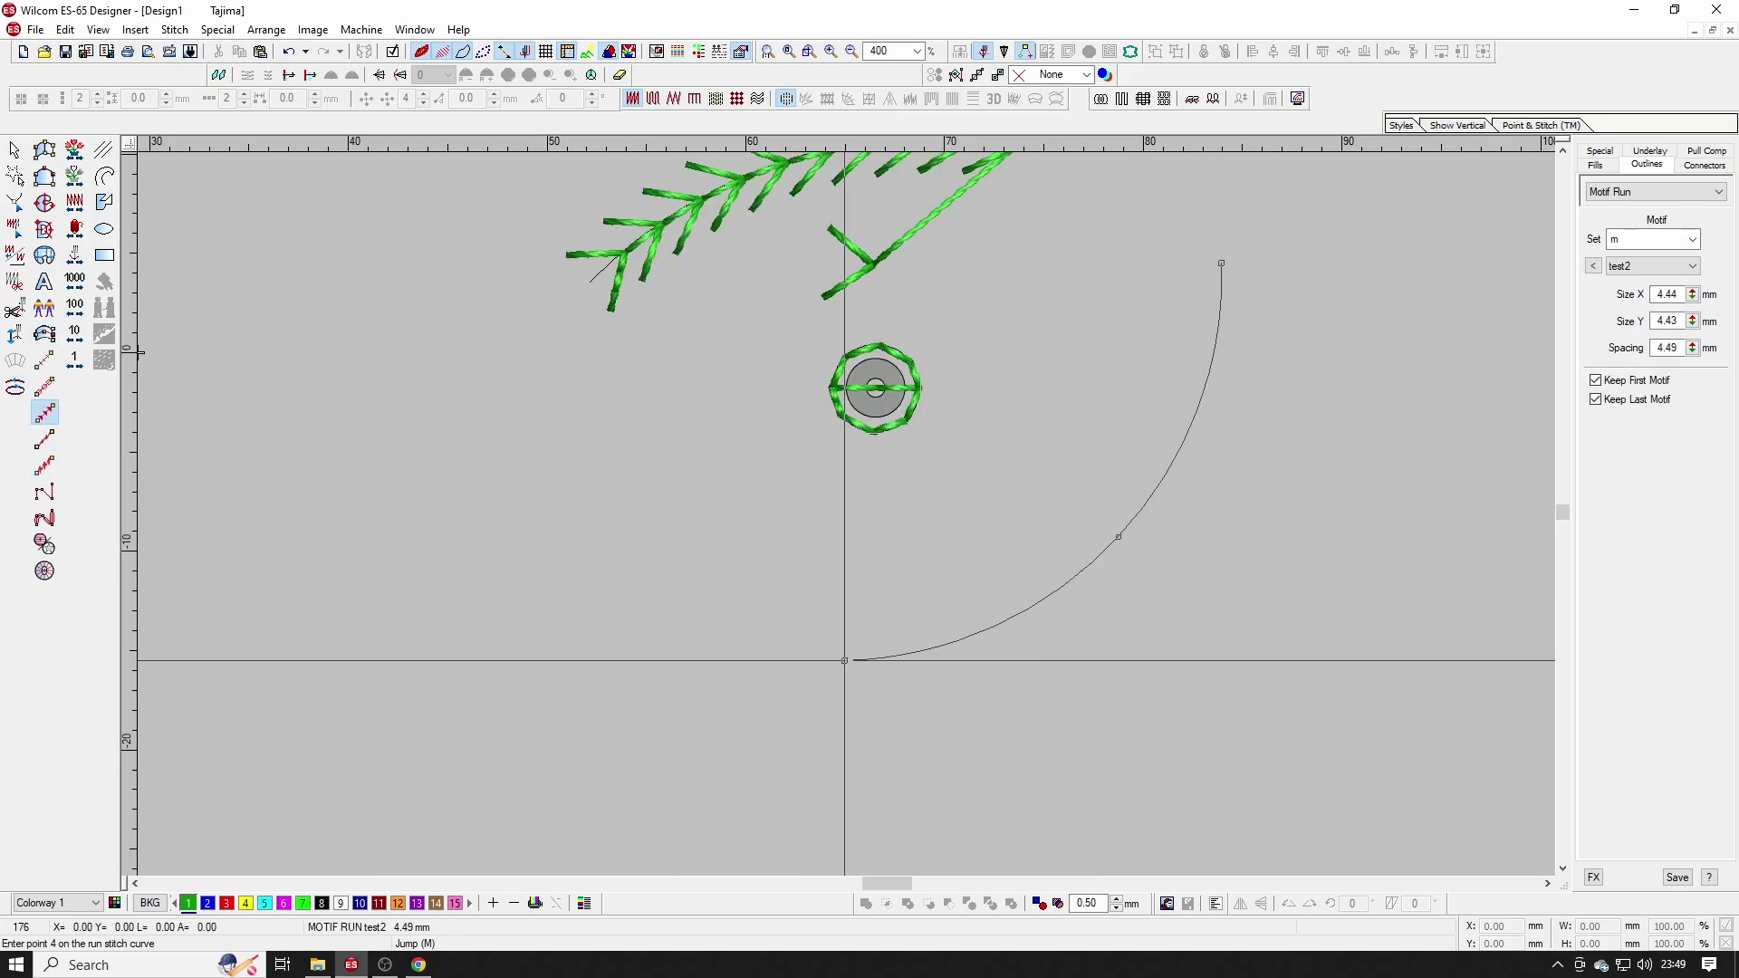
click(844, 661)
click(408, 521)
key(shift+z)
click(369, 614)
key(Return)
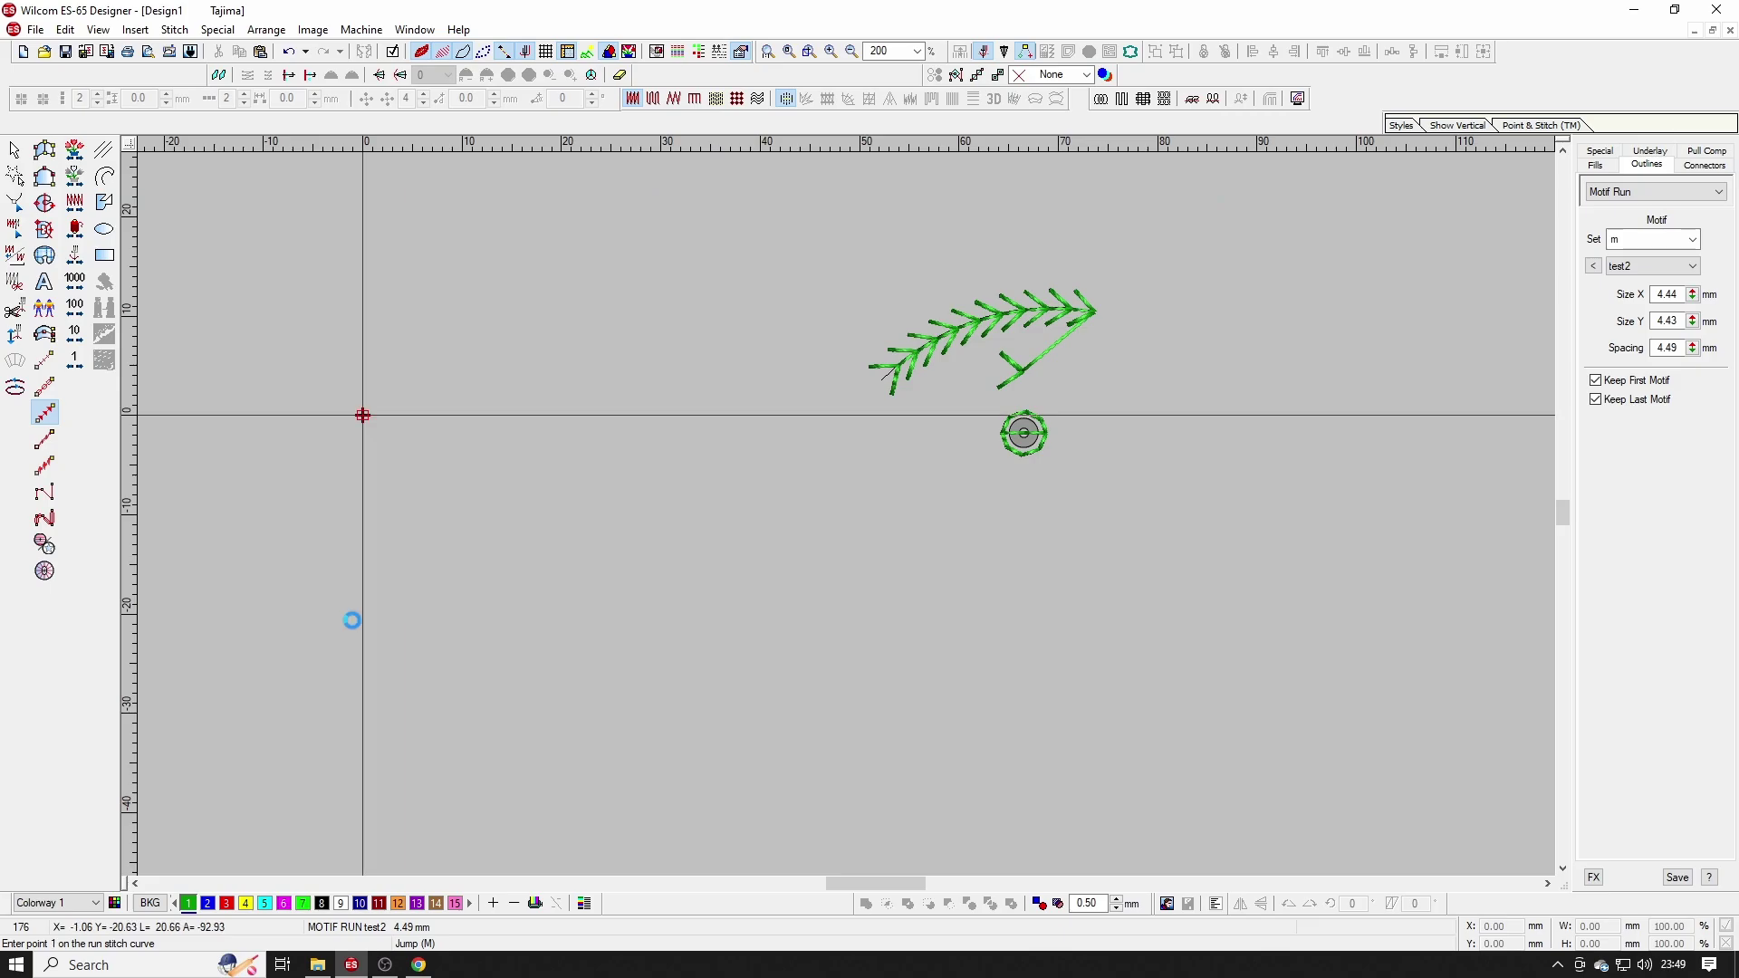
Step: Turn off the realistic stitch view, travel through the motif runs' stitches from the design start, and restore the realistic view for a closer look
key(s)
key(s)
key(s)
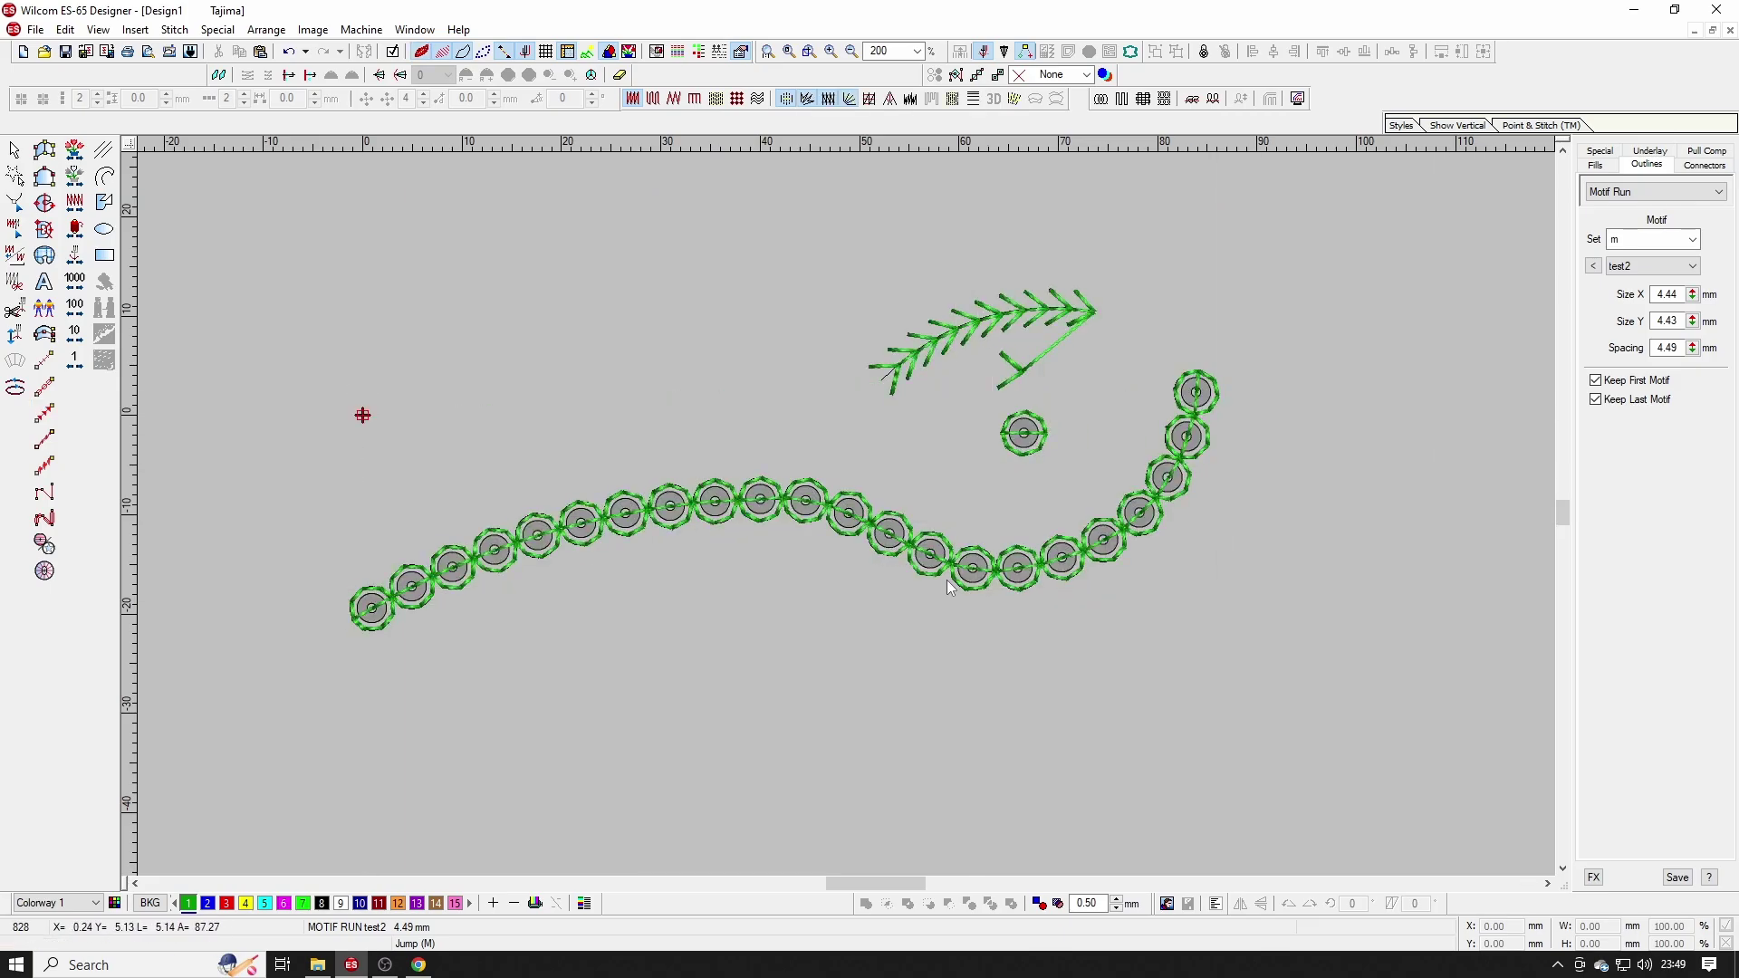
key(Escape)
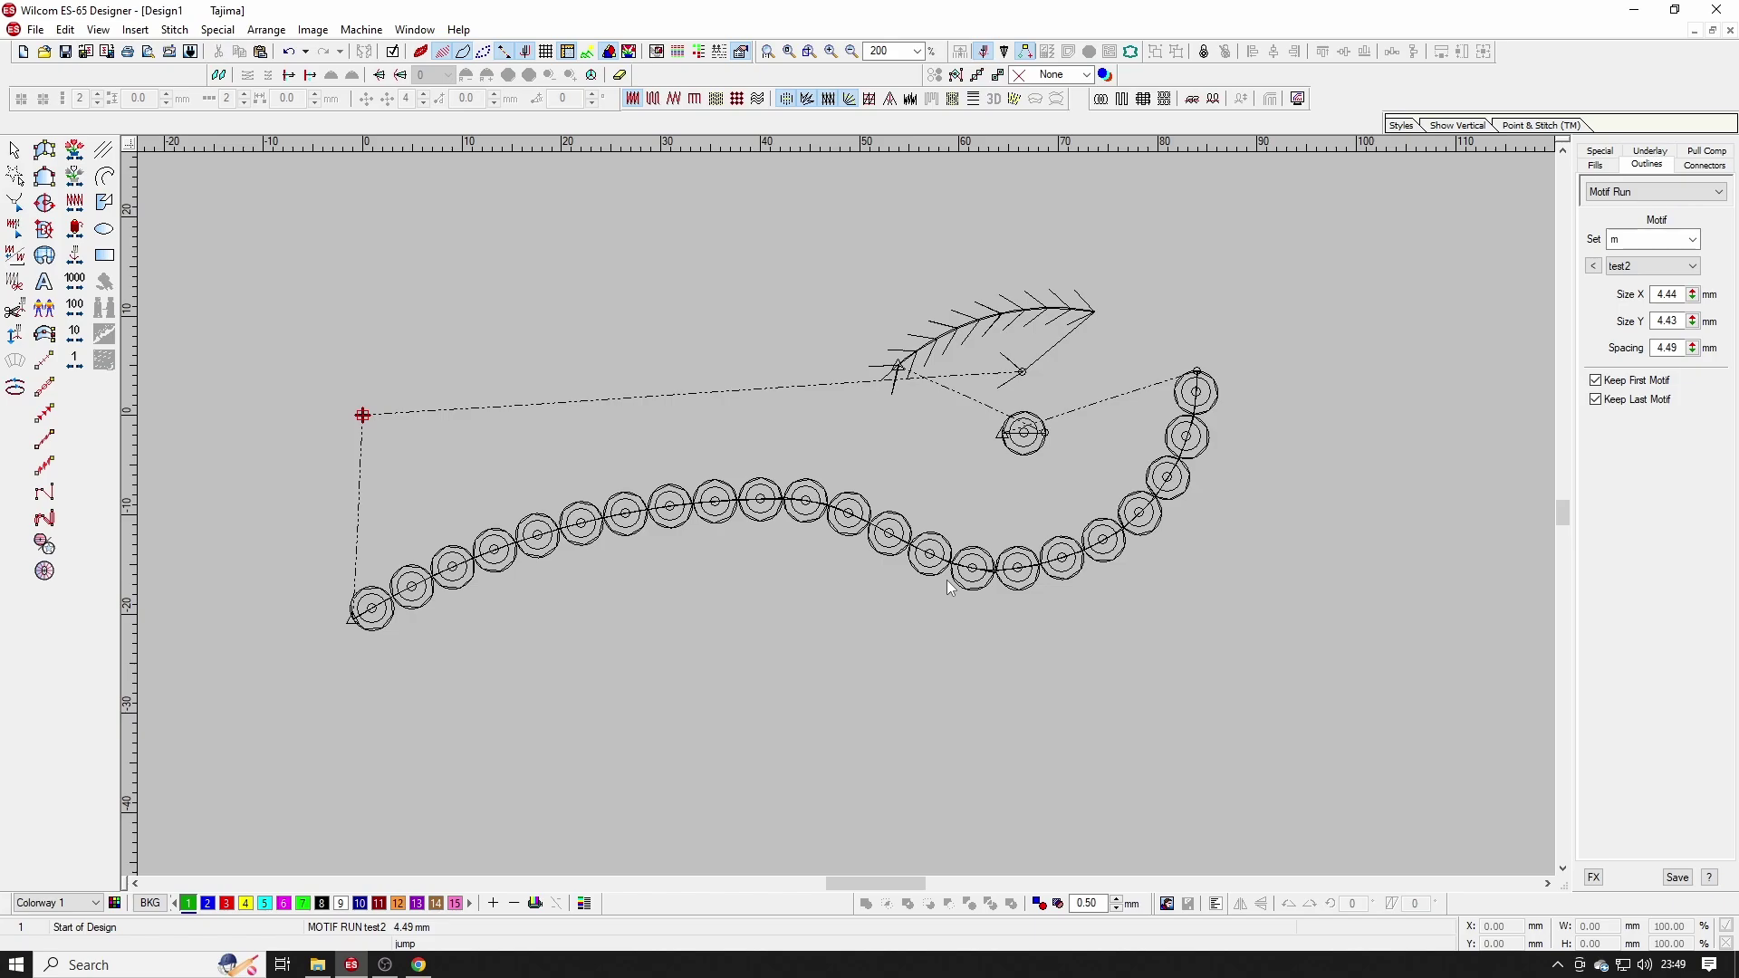
key(Down)
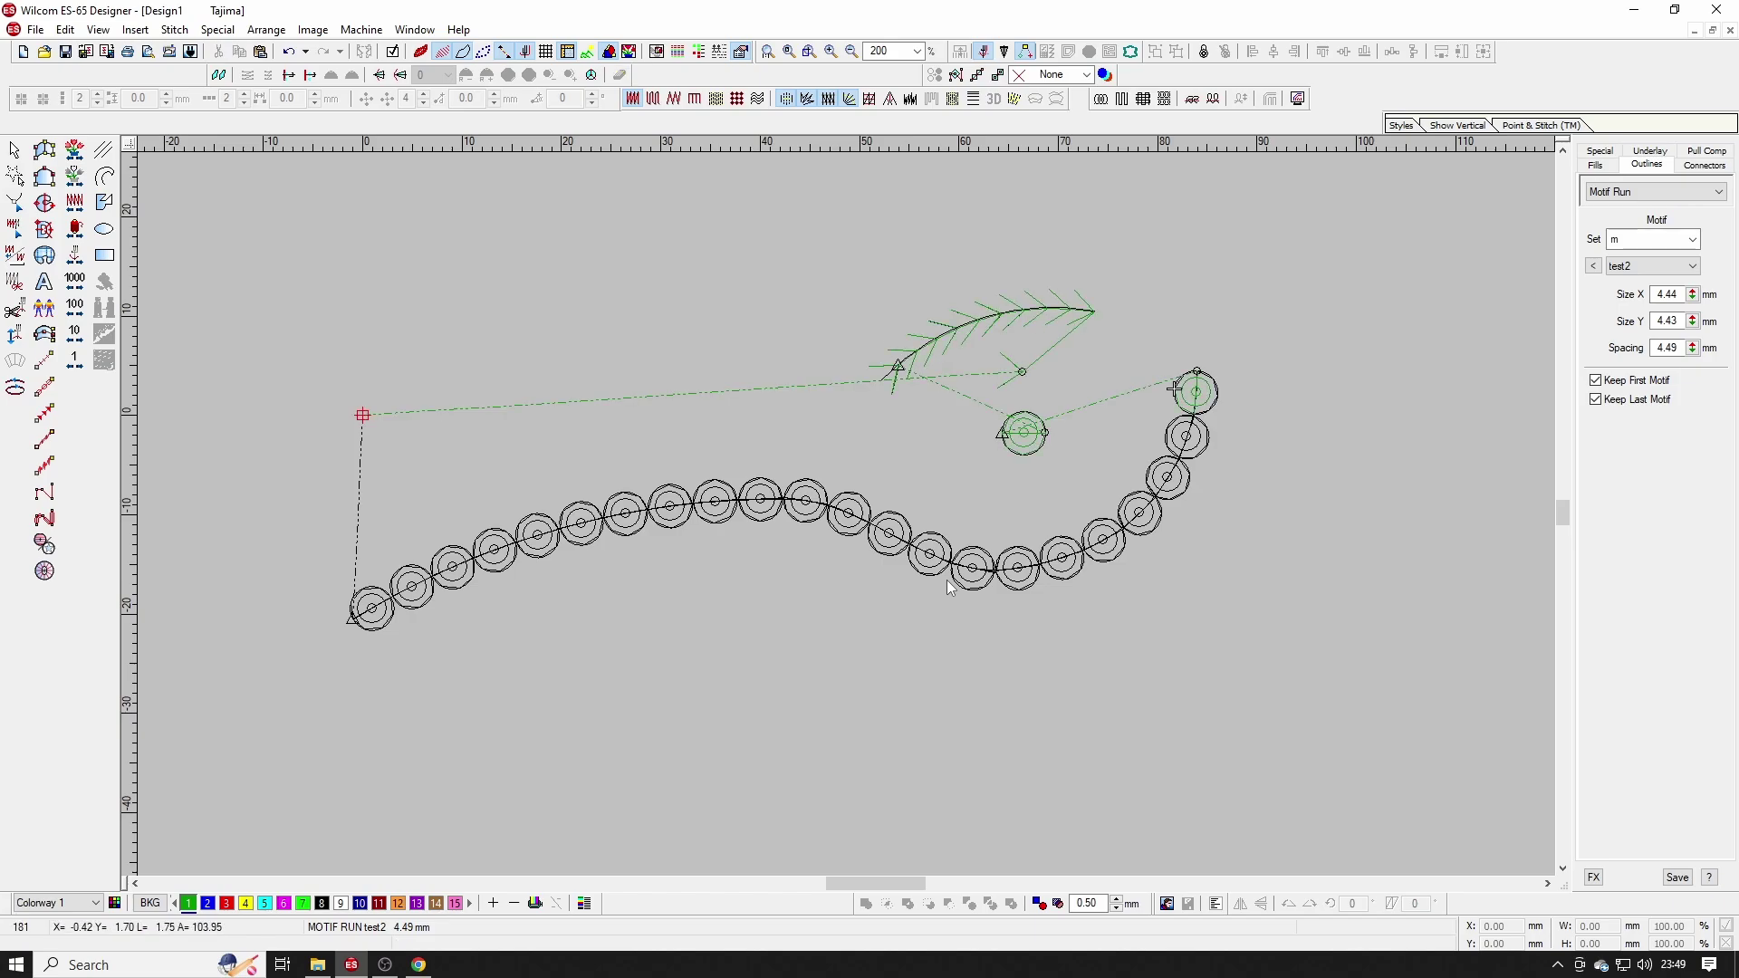
key(Down)
key(Down)
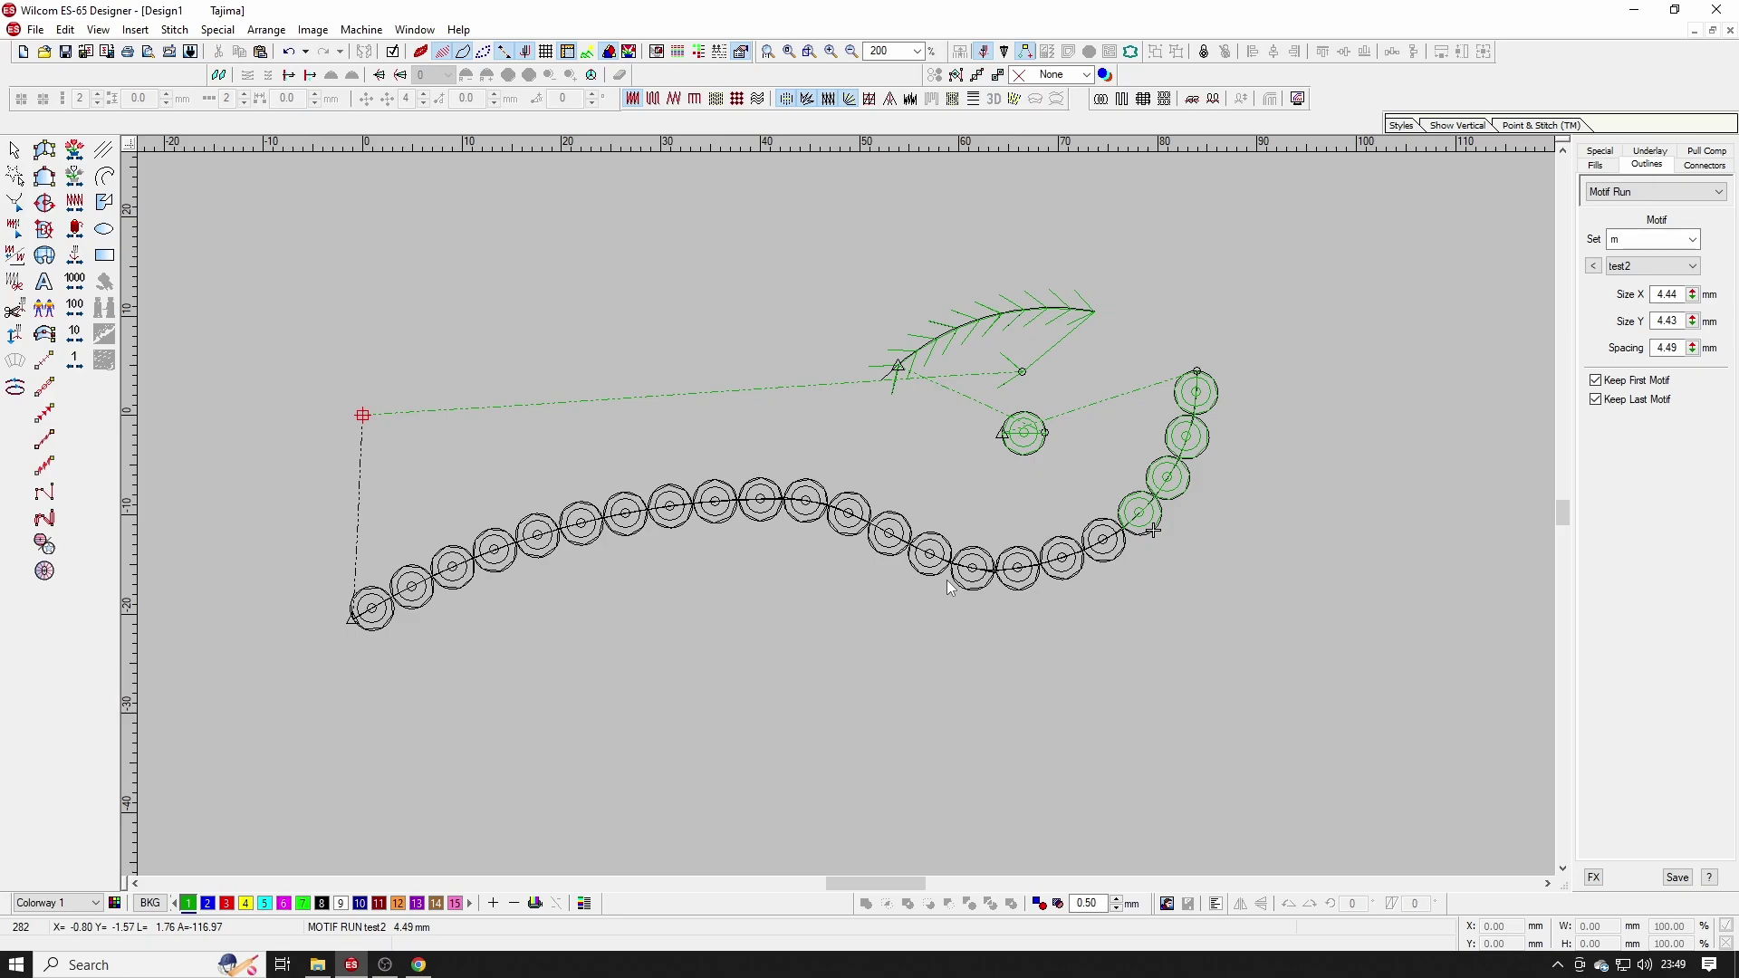
key(Down)
key(t)
scroll(947, 579, up, 2)
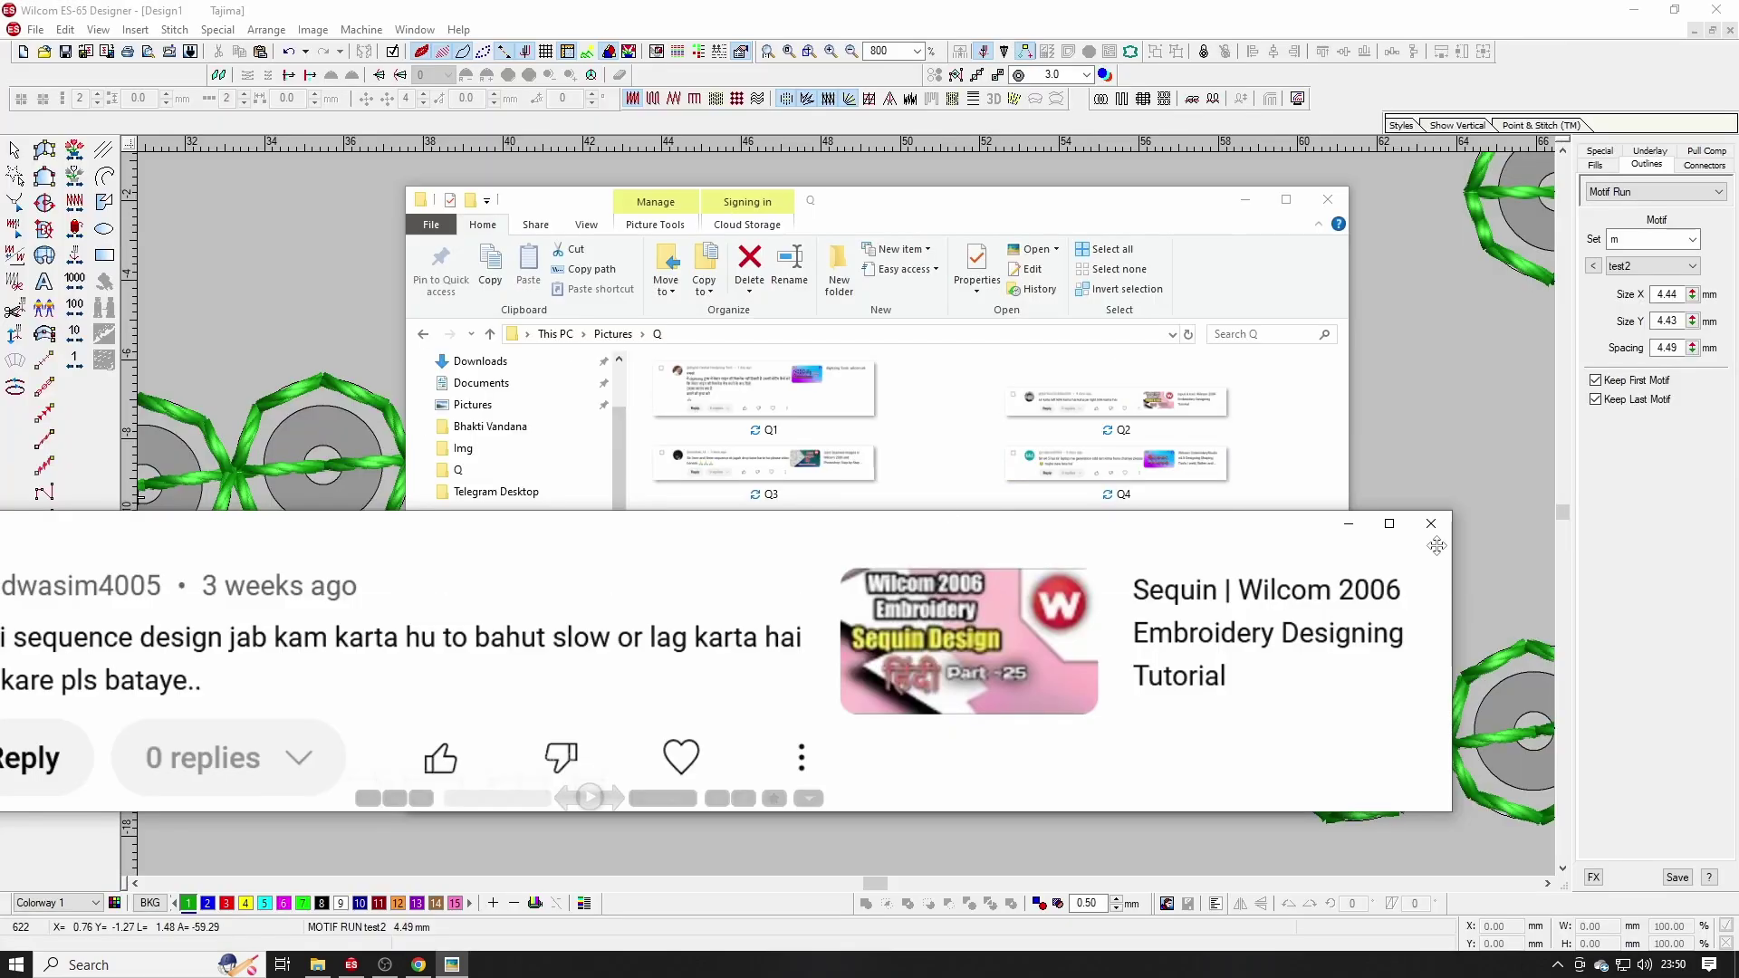
Step: Close the Q9 question image, put its folder away, and examine the circle-and-sequin motifs along the curve close up
click(1430, 524)
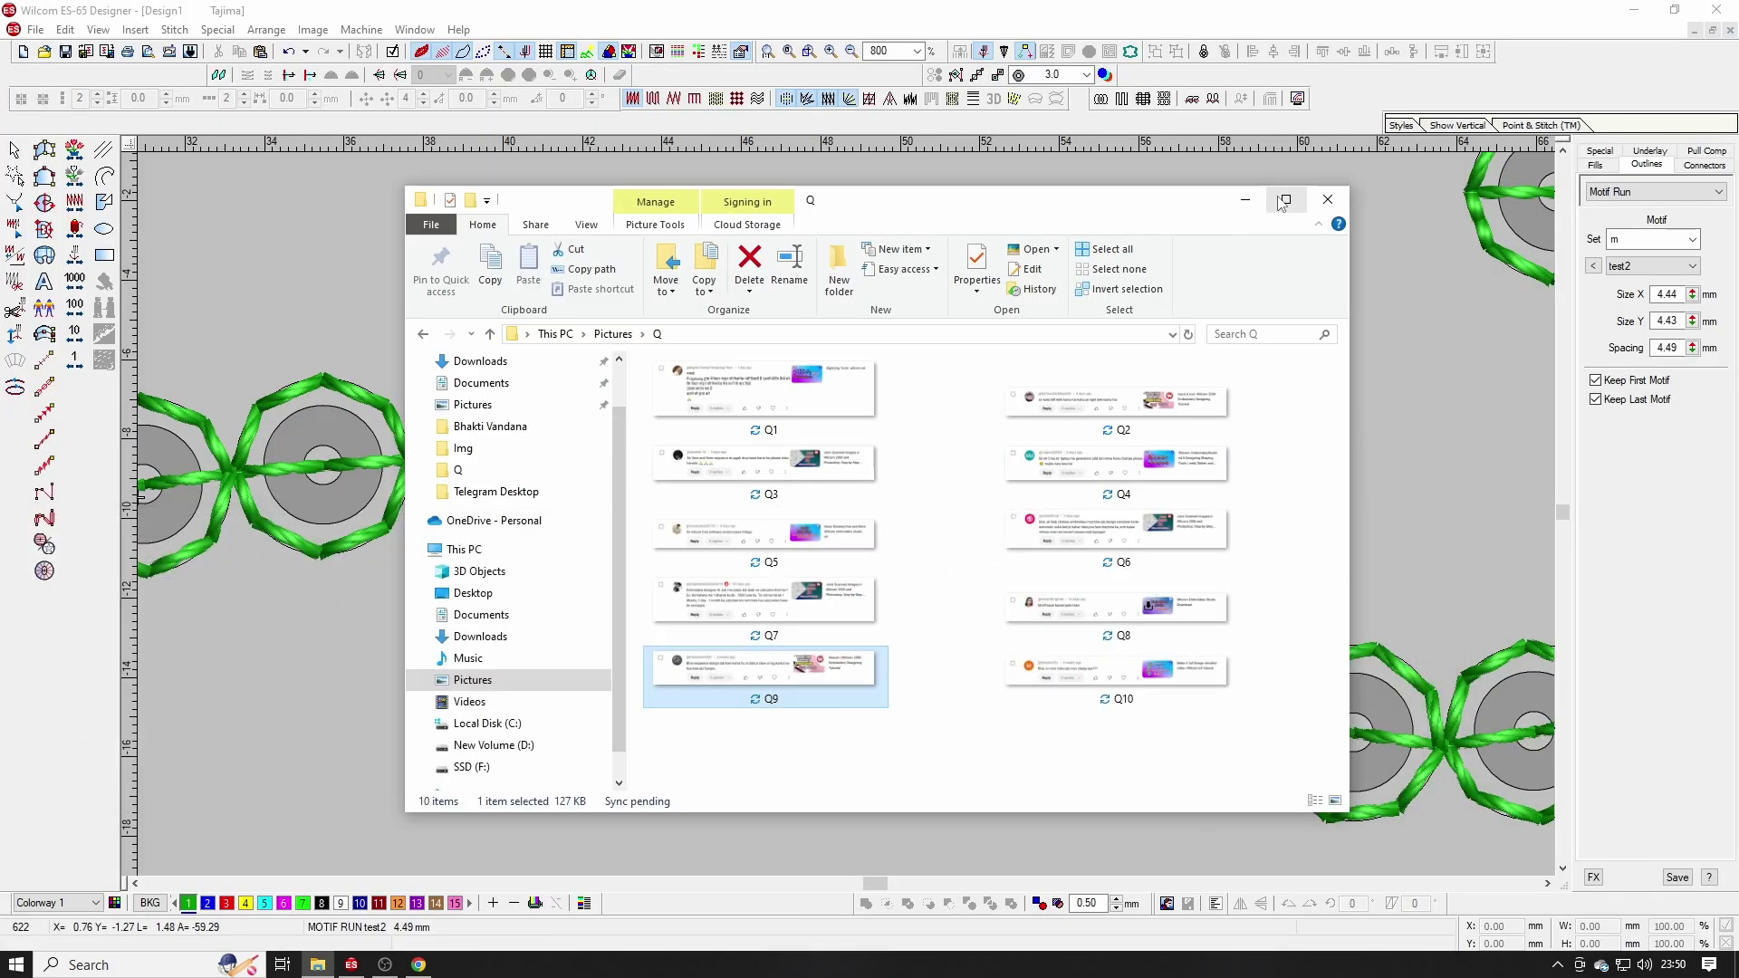
click(317, 965)
scroll(765, 478, down, 2)
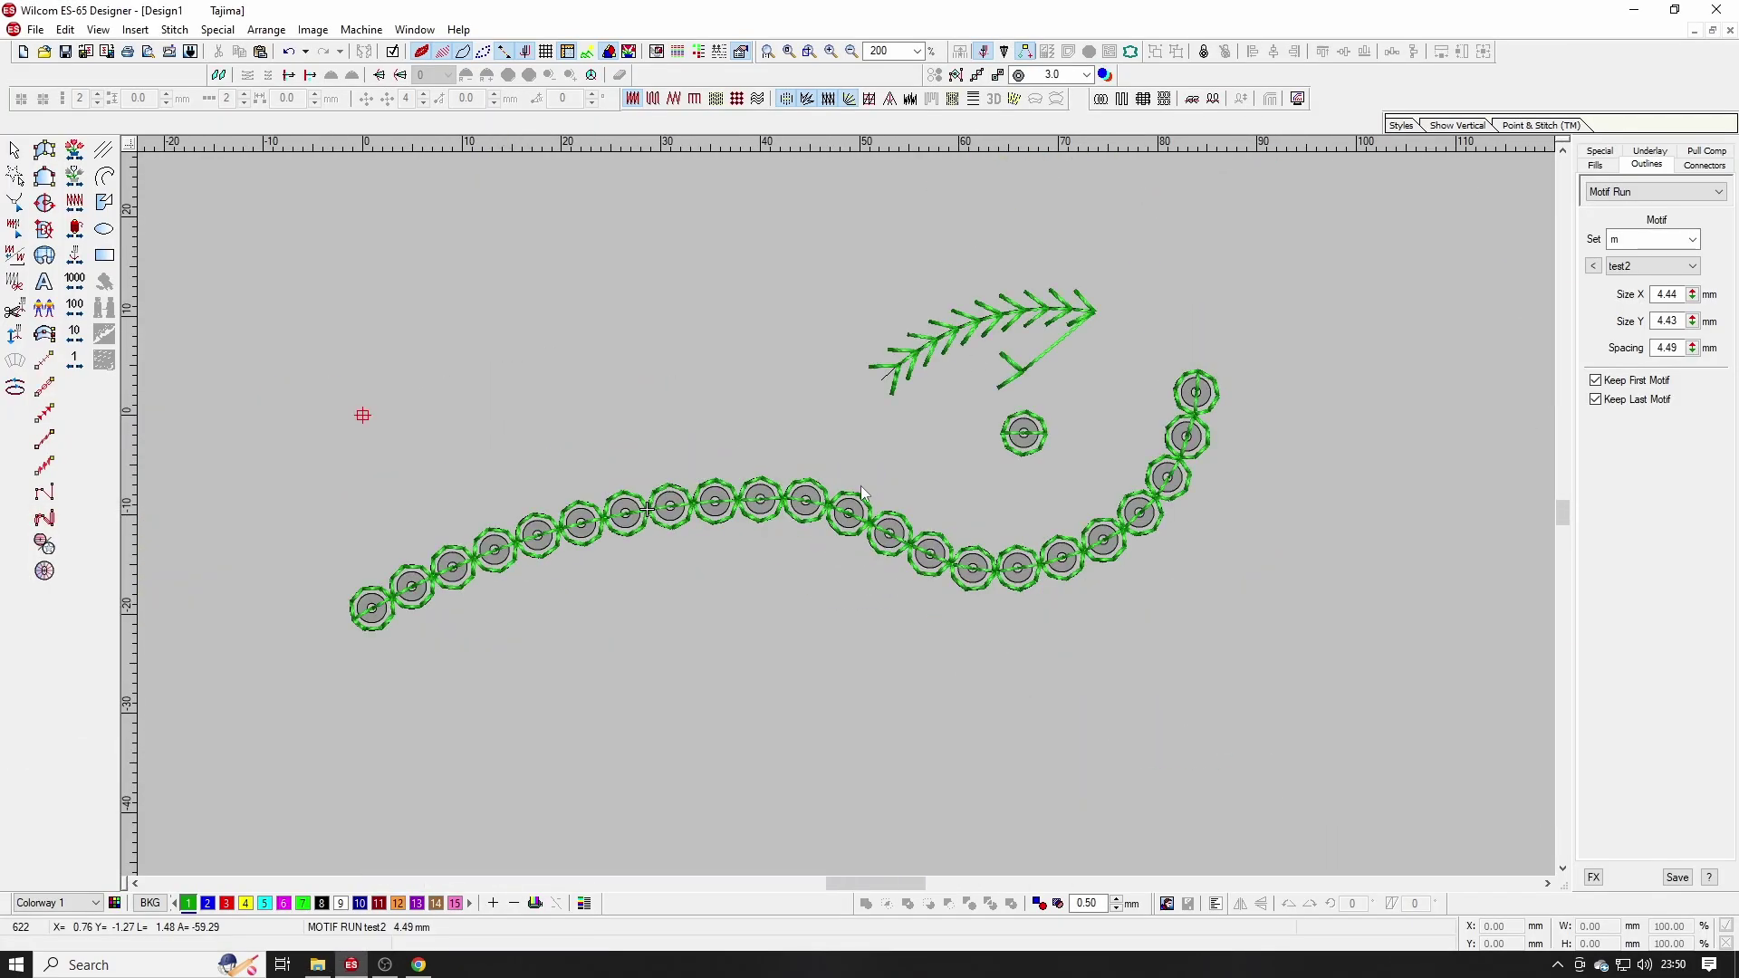
key(b)
drag(609, 346, 853, 591)
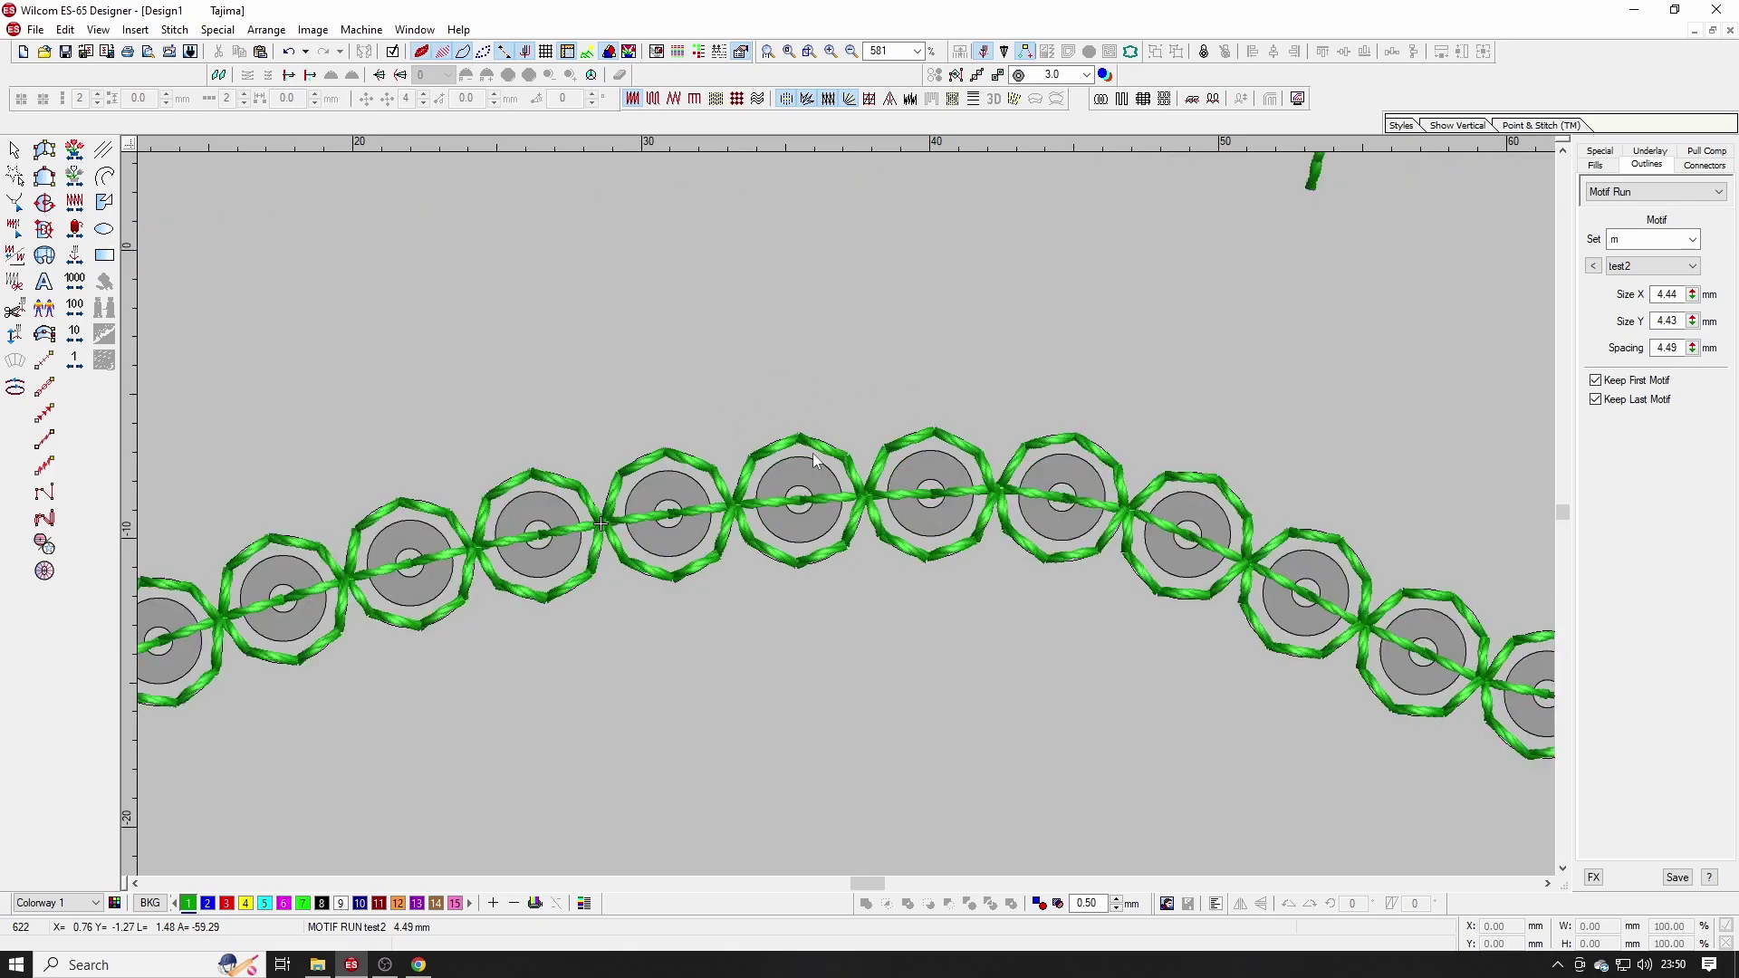
scroll(812, 453, down, 2)
scroll(815, 563, up, 1)
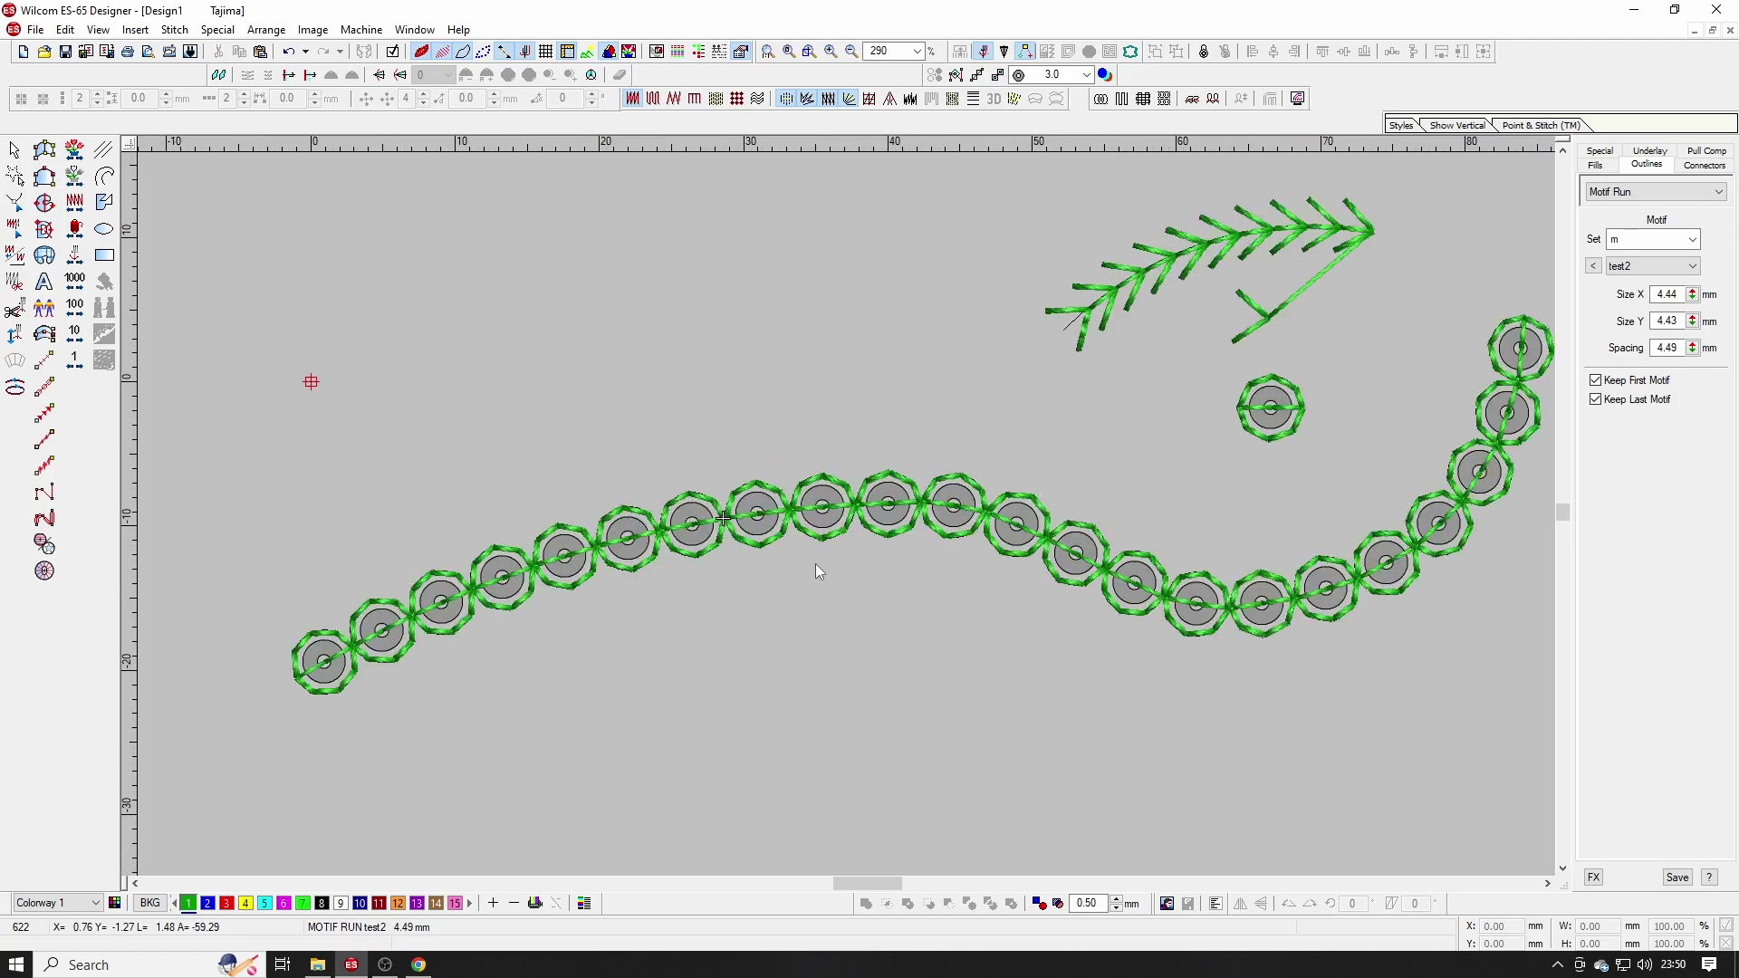
Step: Select the leafy test motif run above the curve to inspect it, and clear the selection
click(1203, 260)
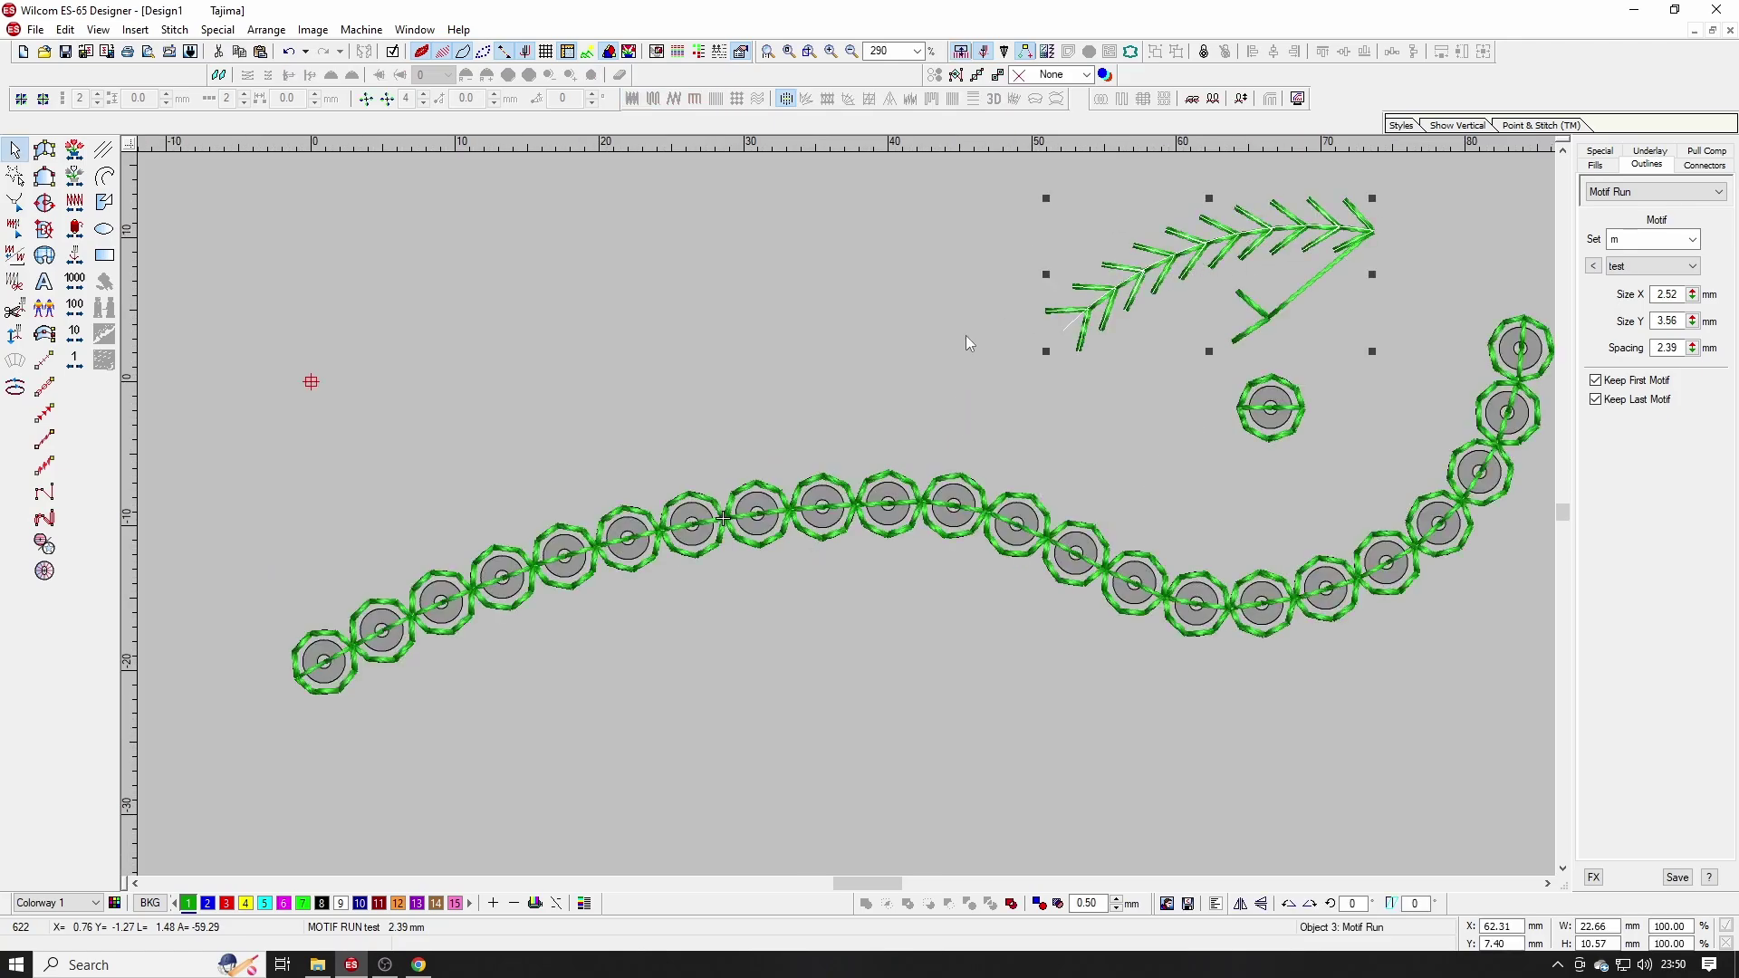
key(Escape)
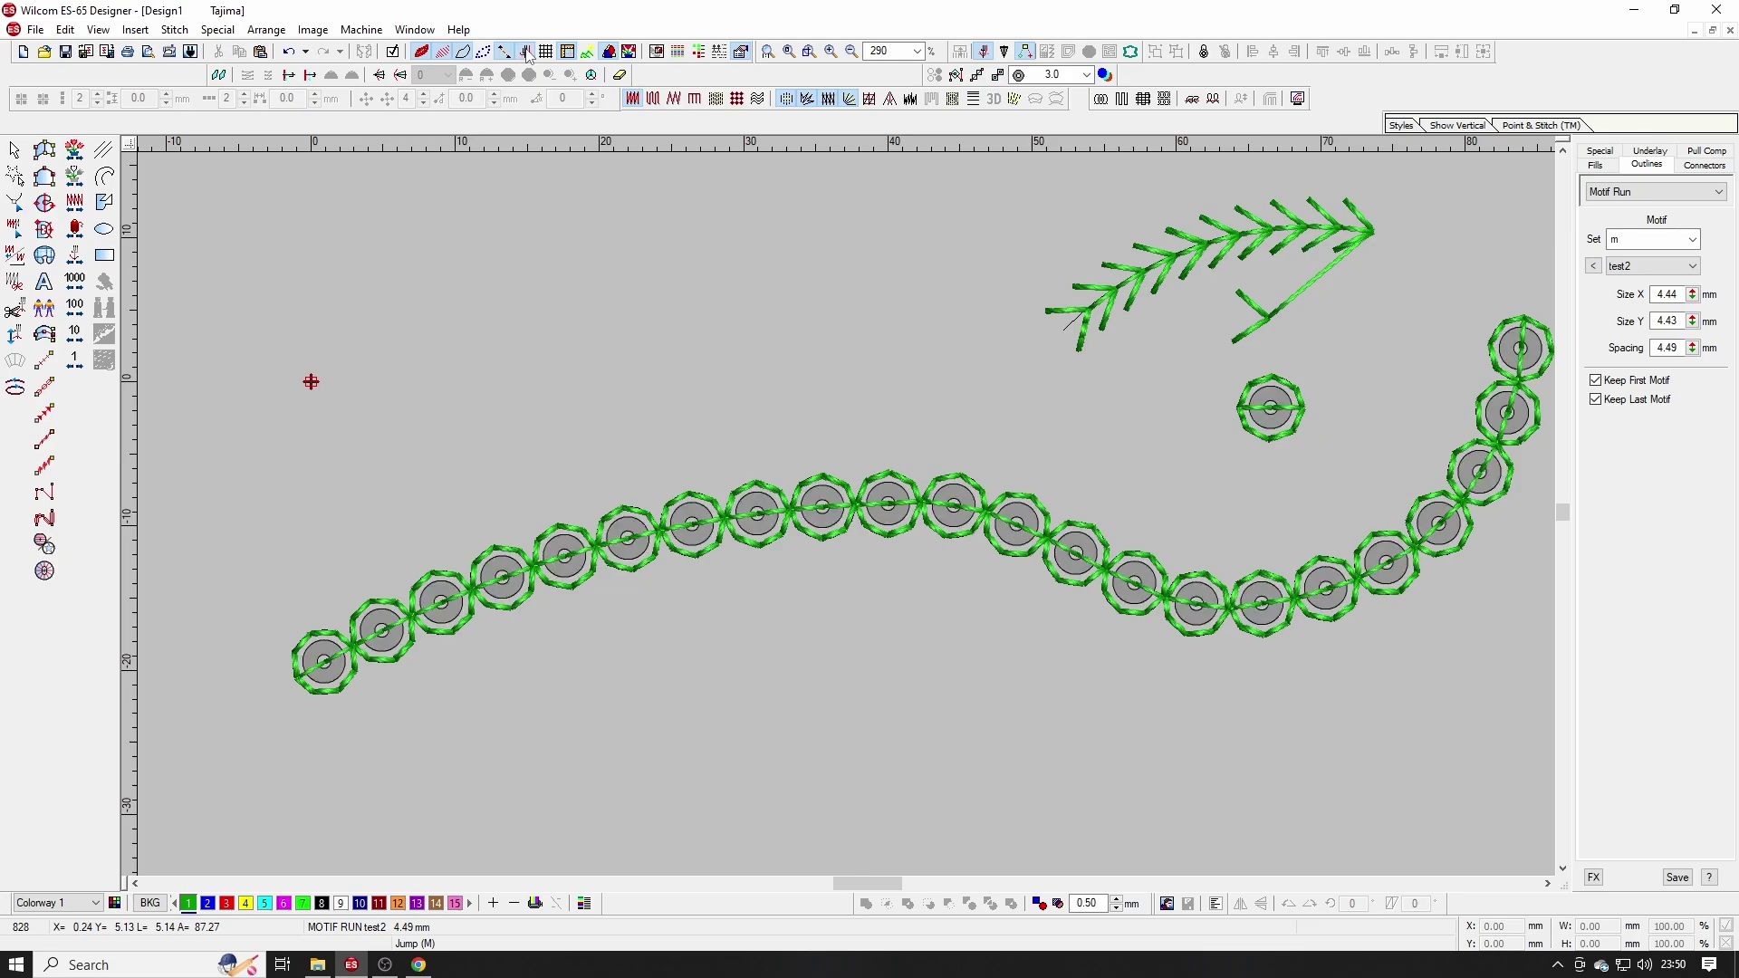
key(shift+z)
key(shift+z)
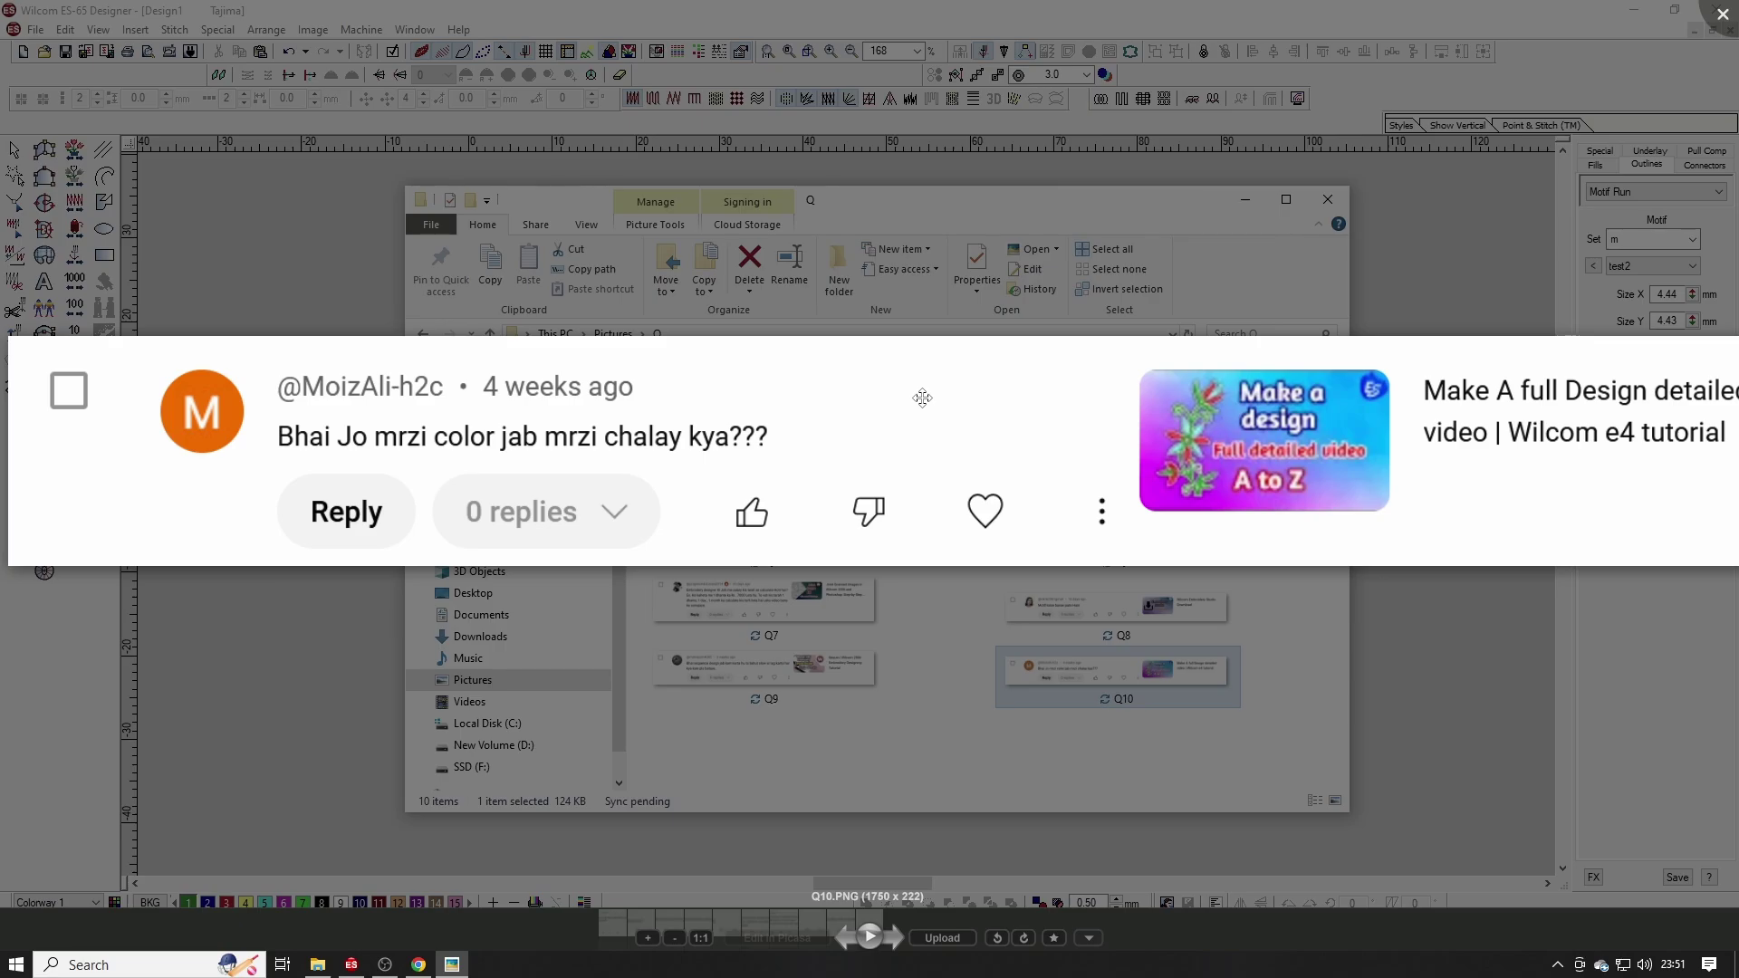
Step: Read the enlarged Q10 question image about using any color at any time, and close it
scroll(922, 398, up, 6)
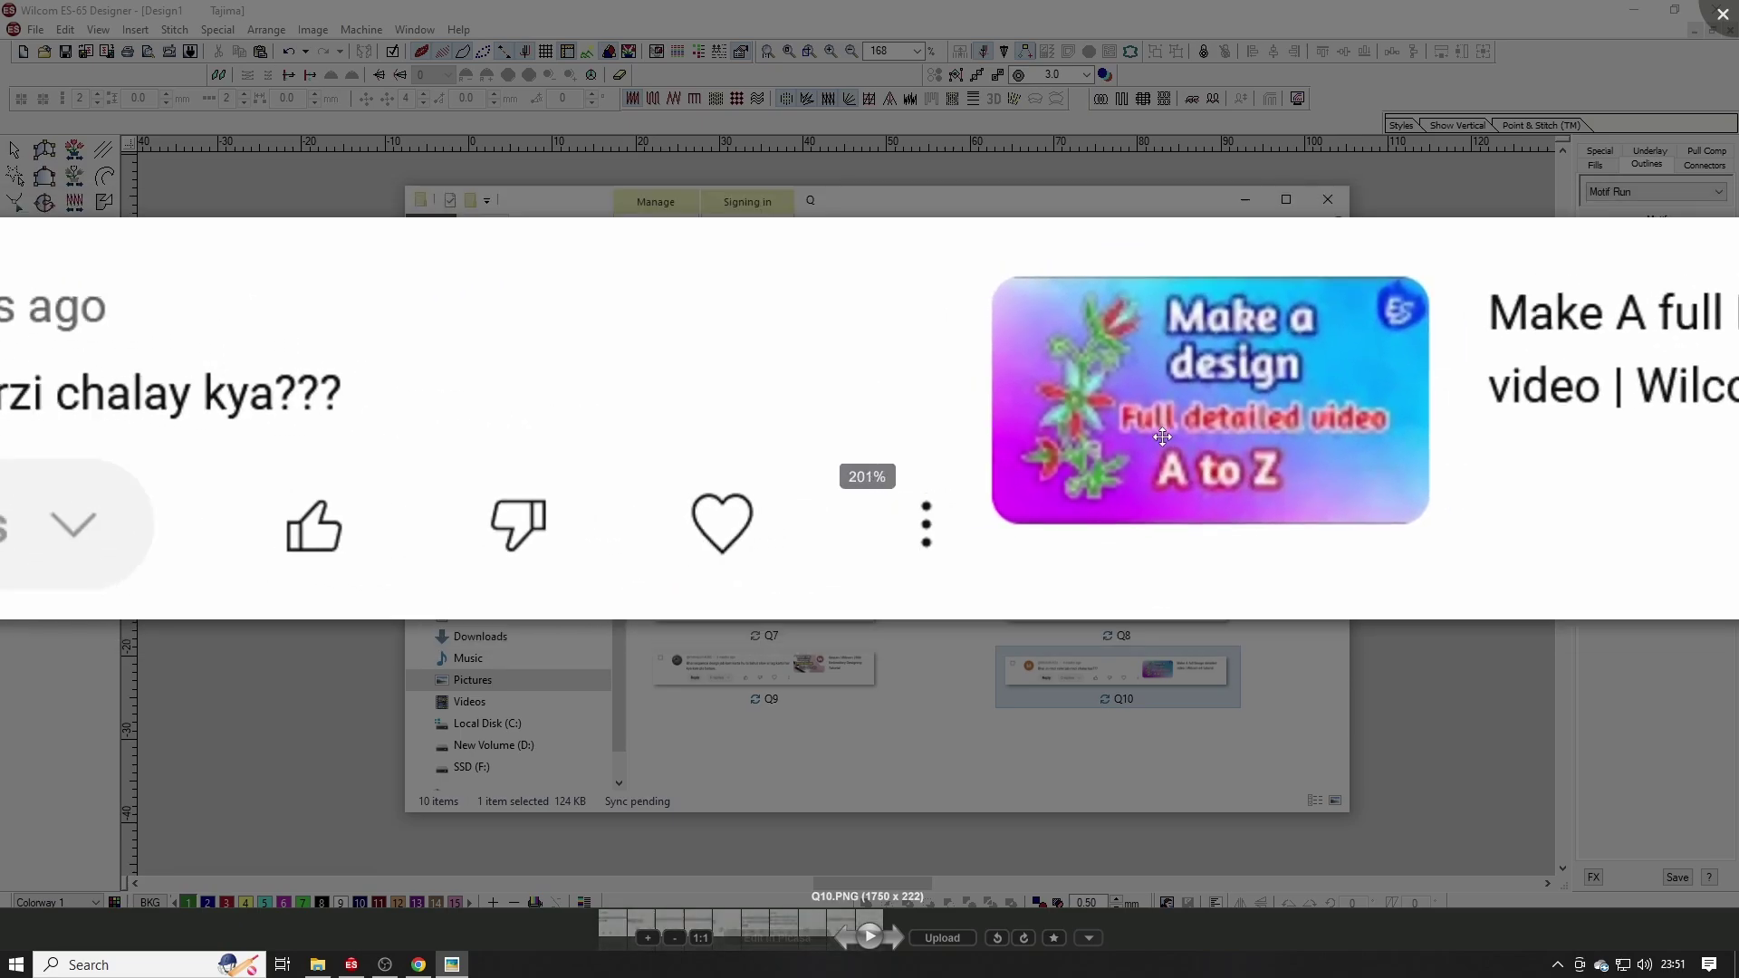
scroll(625, 457, down, 3)
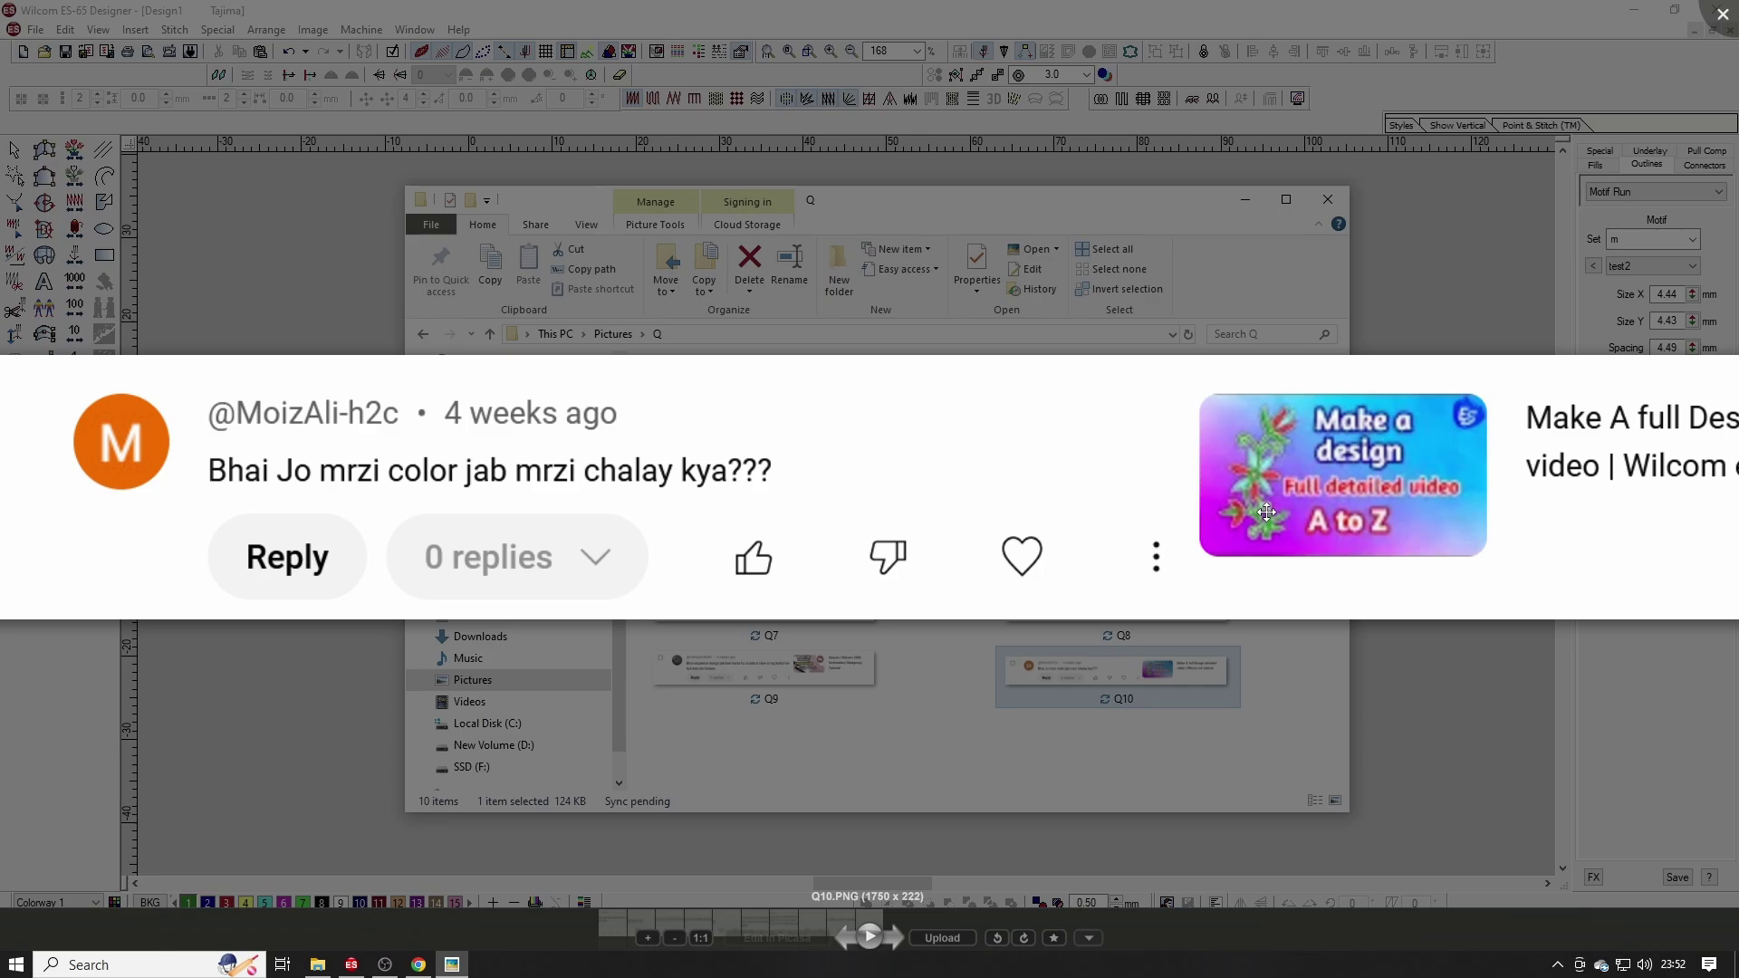
click(759, 715)
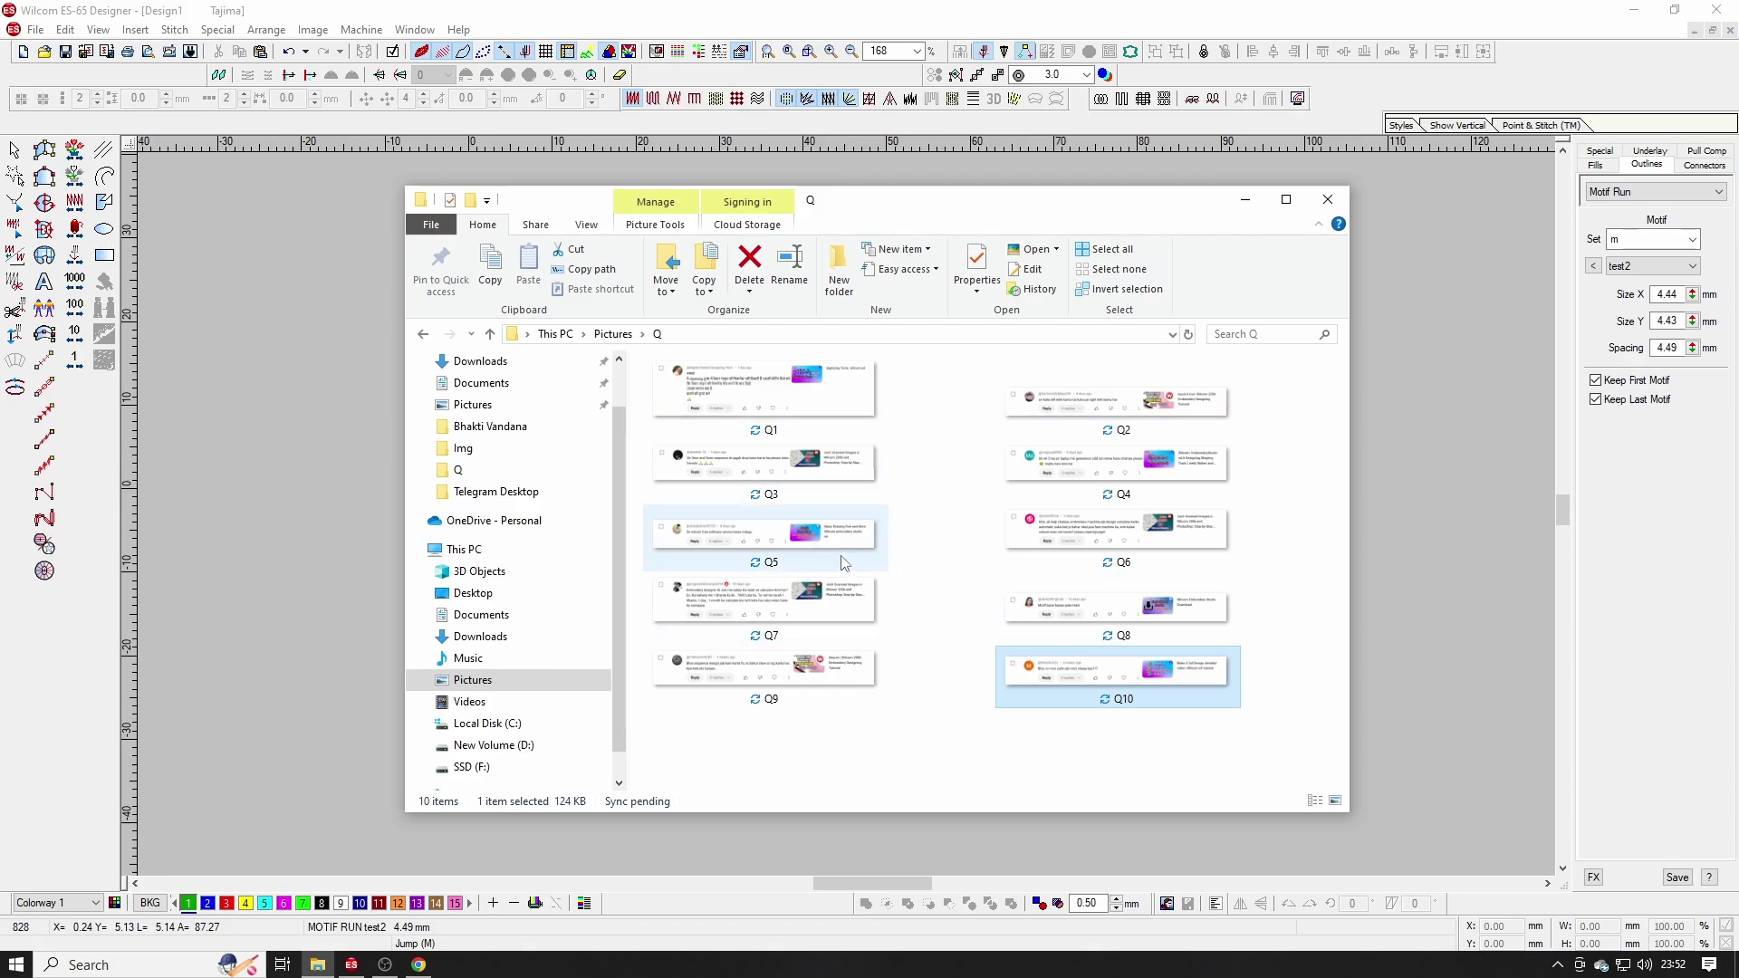
mouse_move(842, 563)
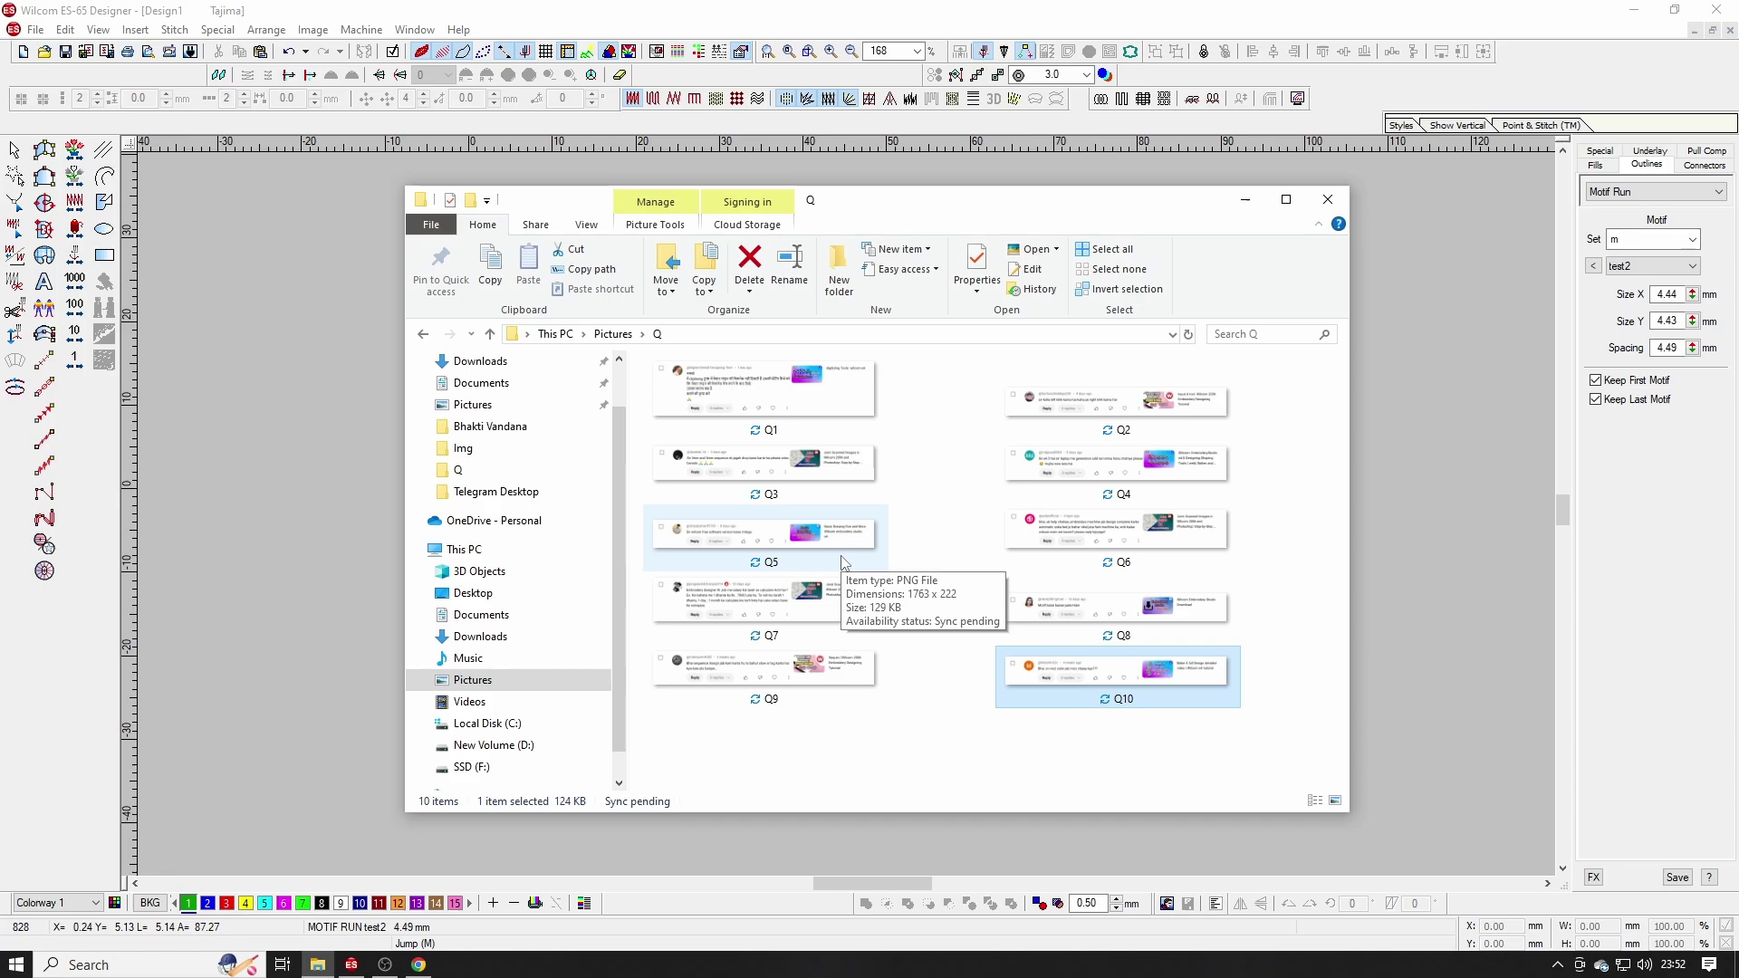